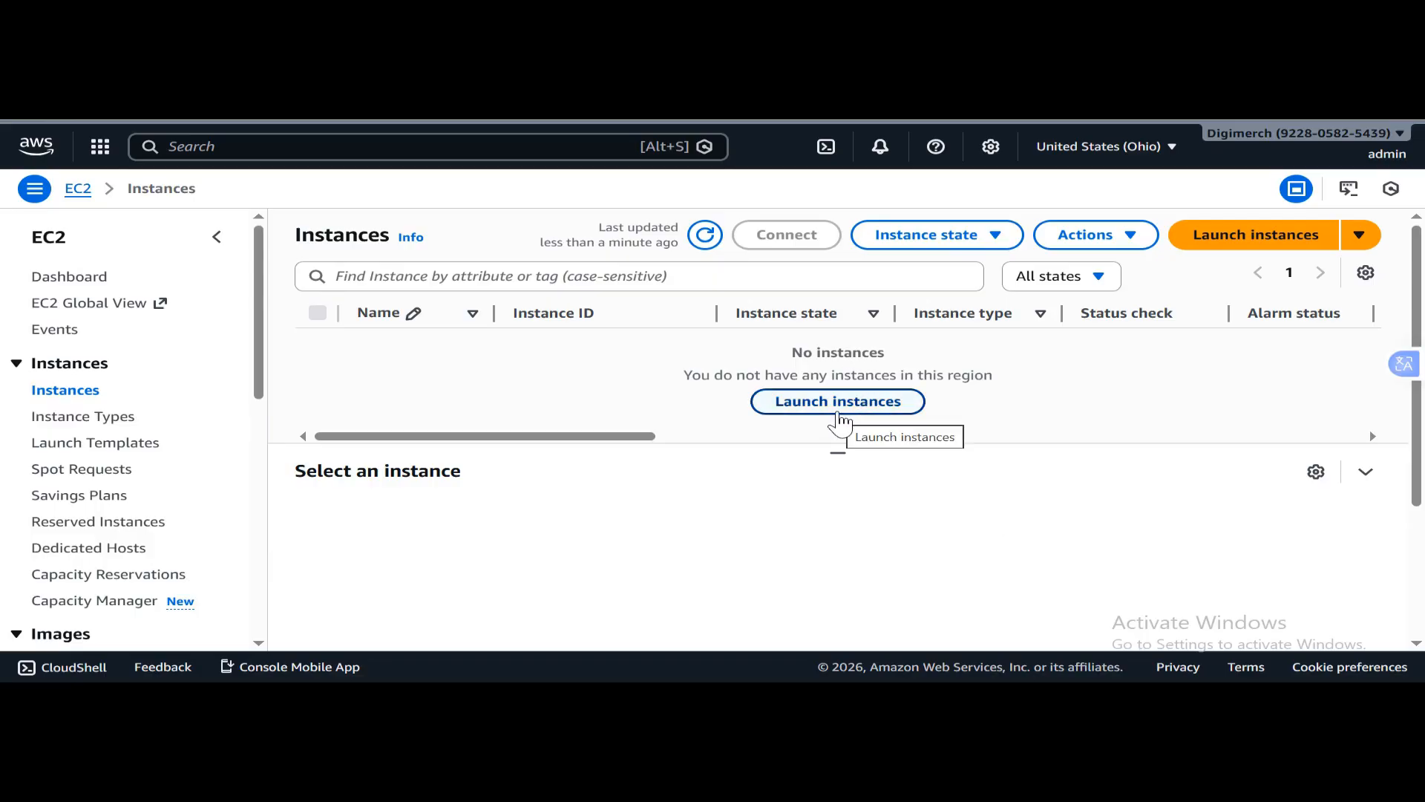
- Start launching a new EC2 instance and name it "first"
{"action": "left_click", "coordinate": [840, 421]}
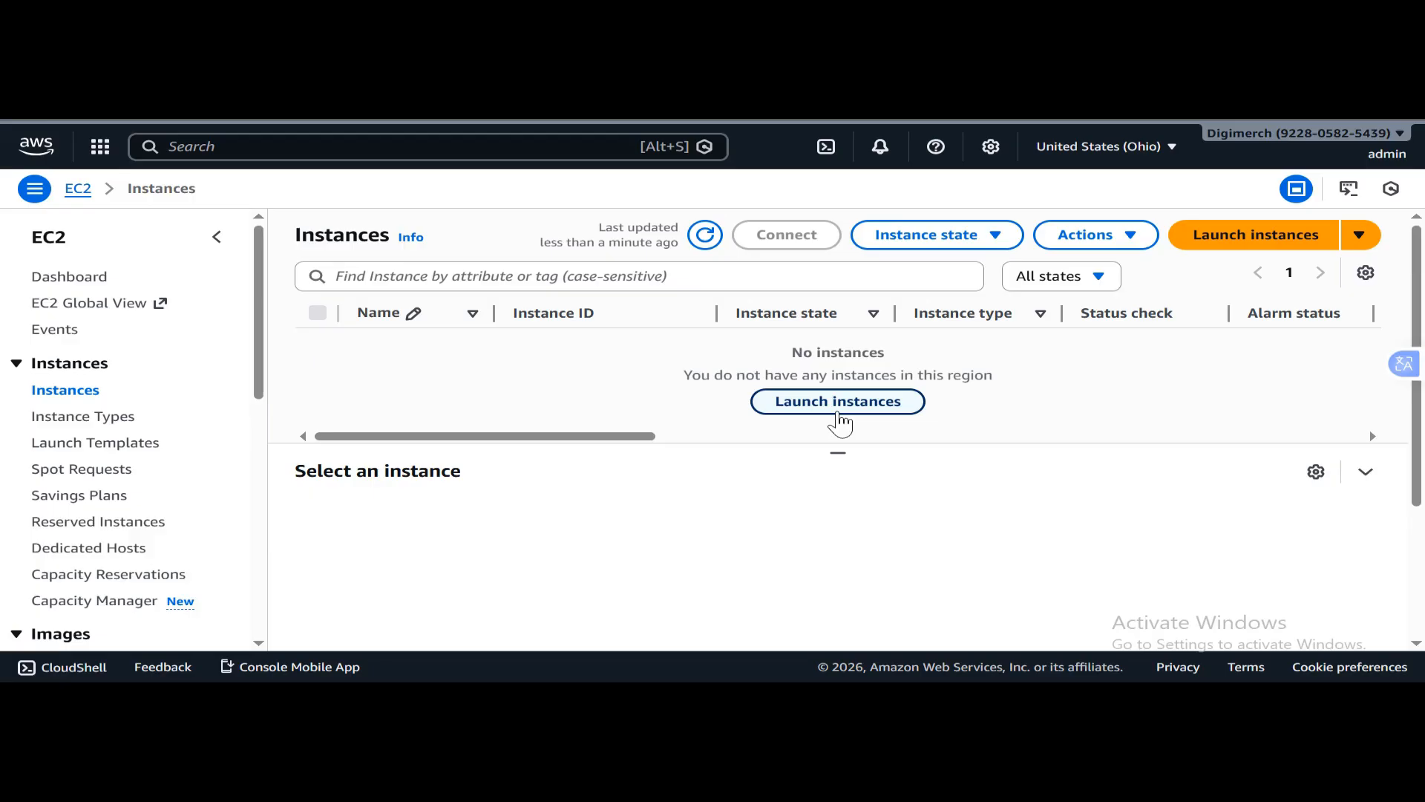
{"action": "scroll", "coordinate": [934, 462], "scroll_direction": "down", "scroll_amount": 1}
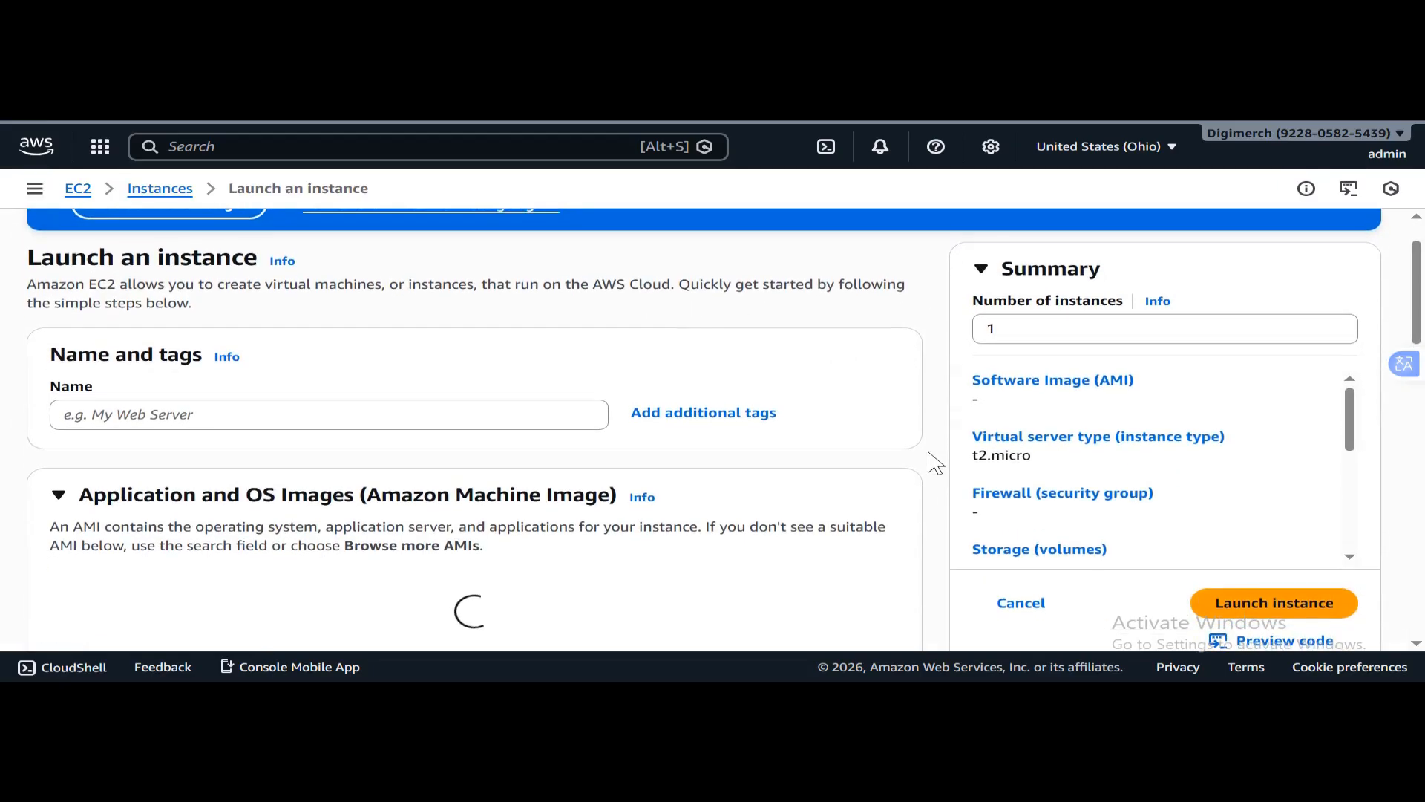
{"action": "scroll", "coordinate": [843, 360], "scroll_direction": "down", "scroll_amount": 3}
{"action": "scroll", "coordinate": [319, 271], "scroll_direction": "up", "scroll_amount": 1}
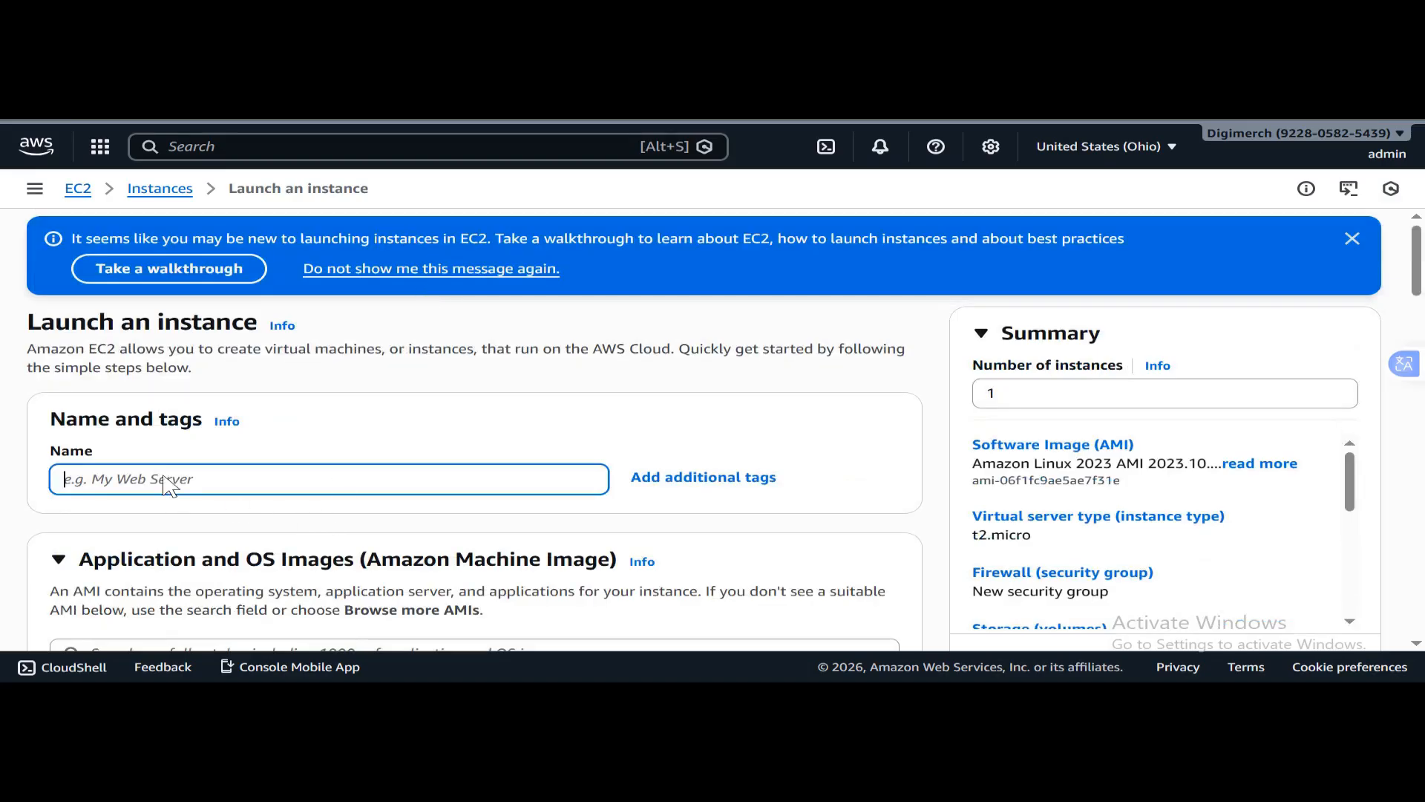
{"action": "type", "text": "f"}
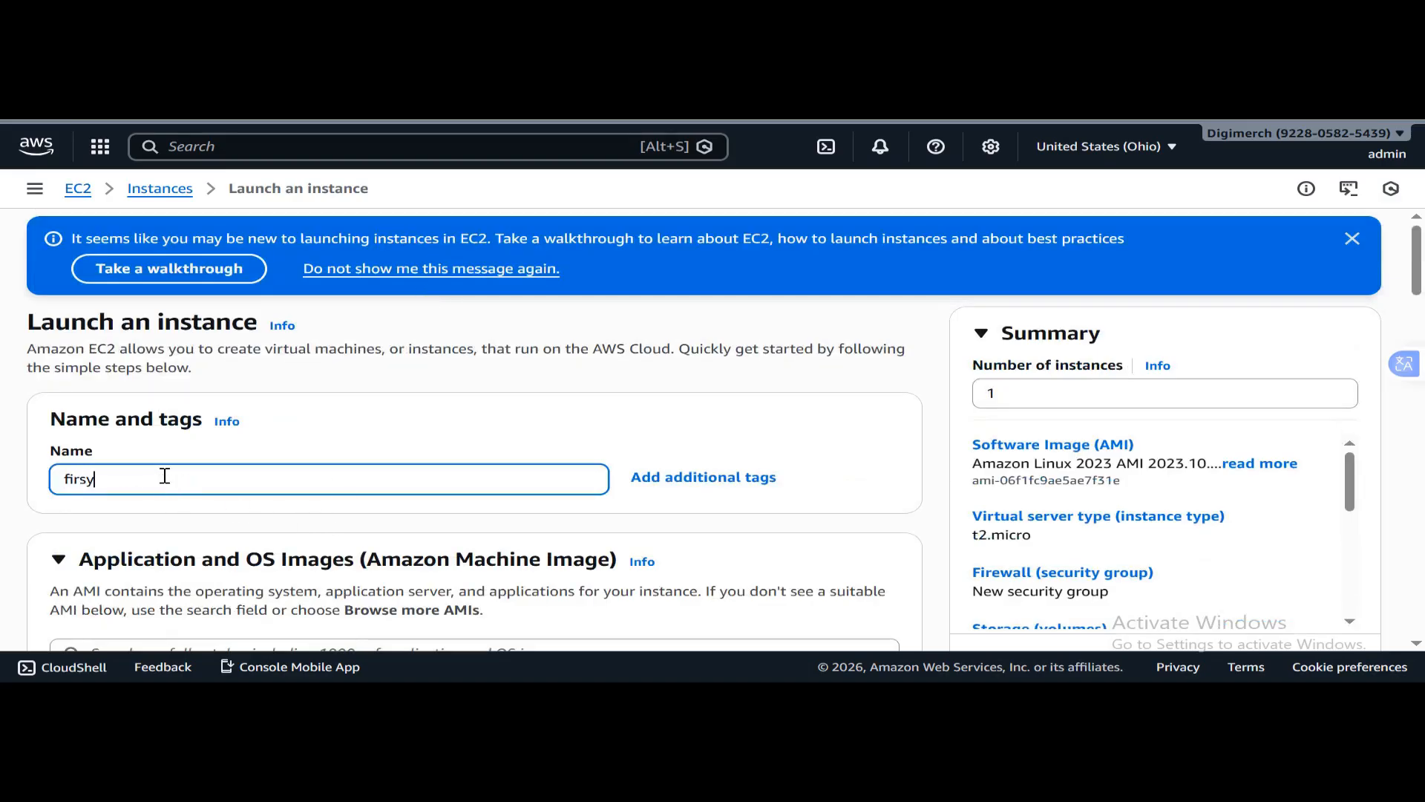
{"action": "type", "text": "irst"}
- Keep the Amazon Linux 2023 image and t2.micro type, and select the existing "first" key pair for login
{"action": "scroll", "coordinate": [646, 511], "scroll_direction": "down", "scroll_amount": 6}
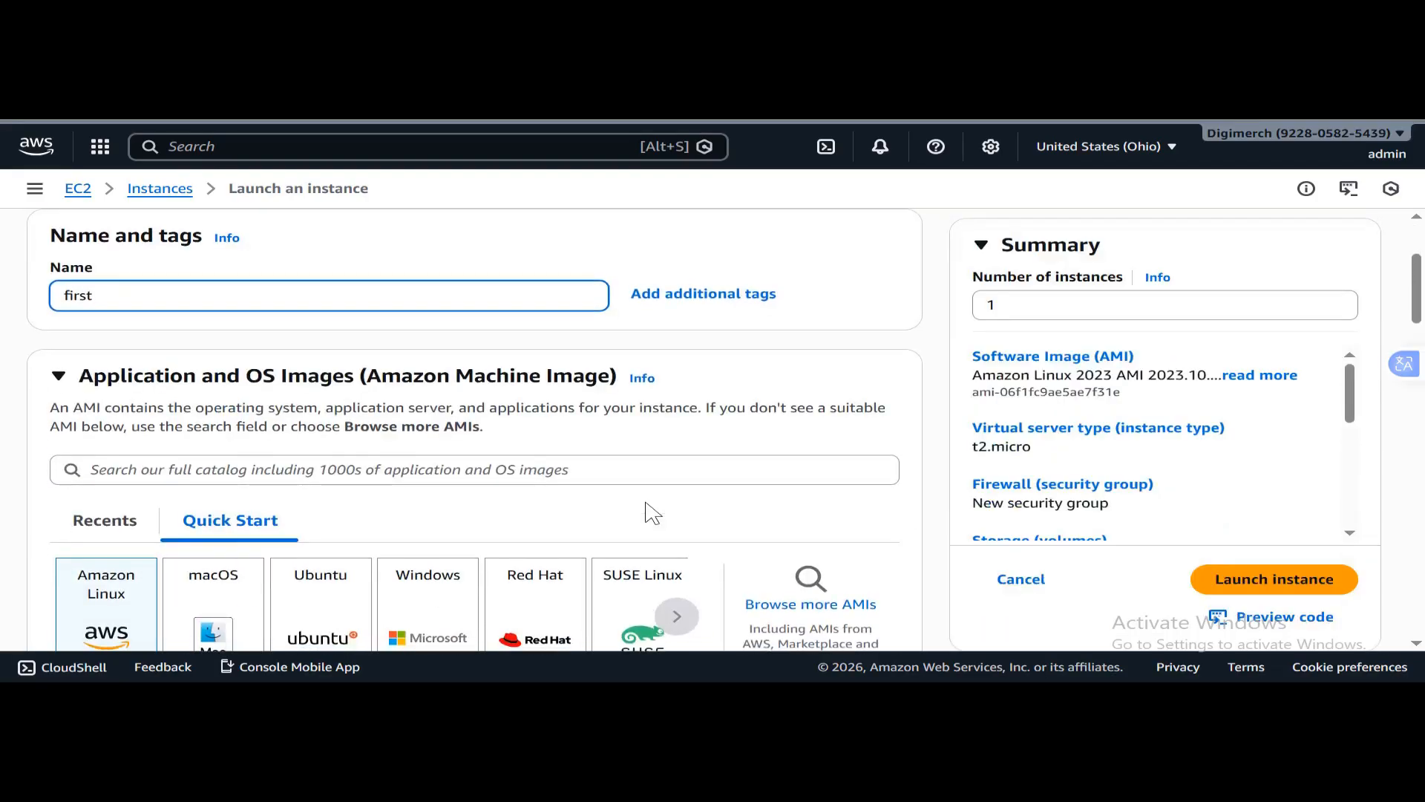
{"action": "scroll", "coordinate": [538, 512], "scroll_direction": "down", "scroll_amount": 5}
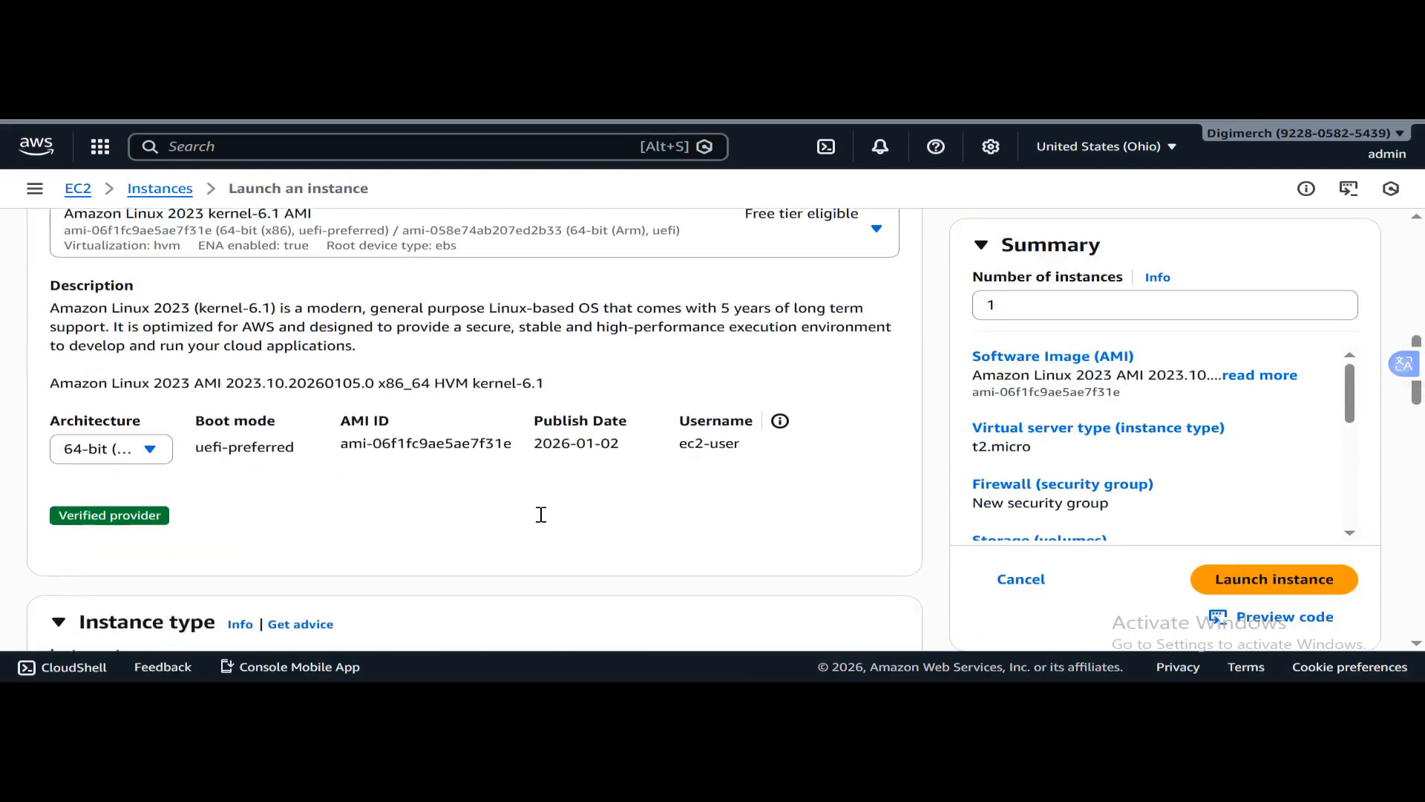
{"action": "scroll", "coordinate": [545, 523], "scroll_direction": "down", "scroll_amount": 4}
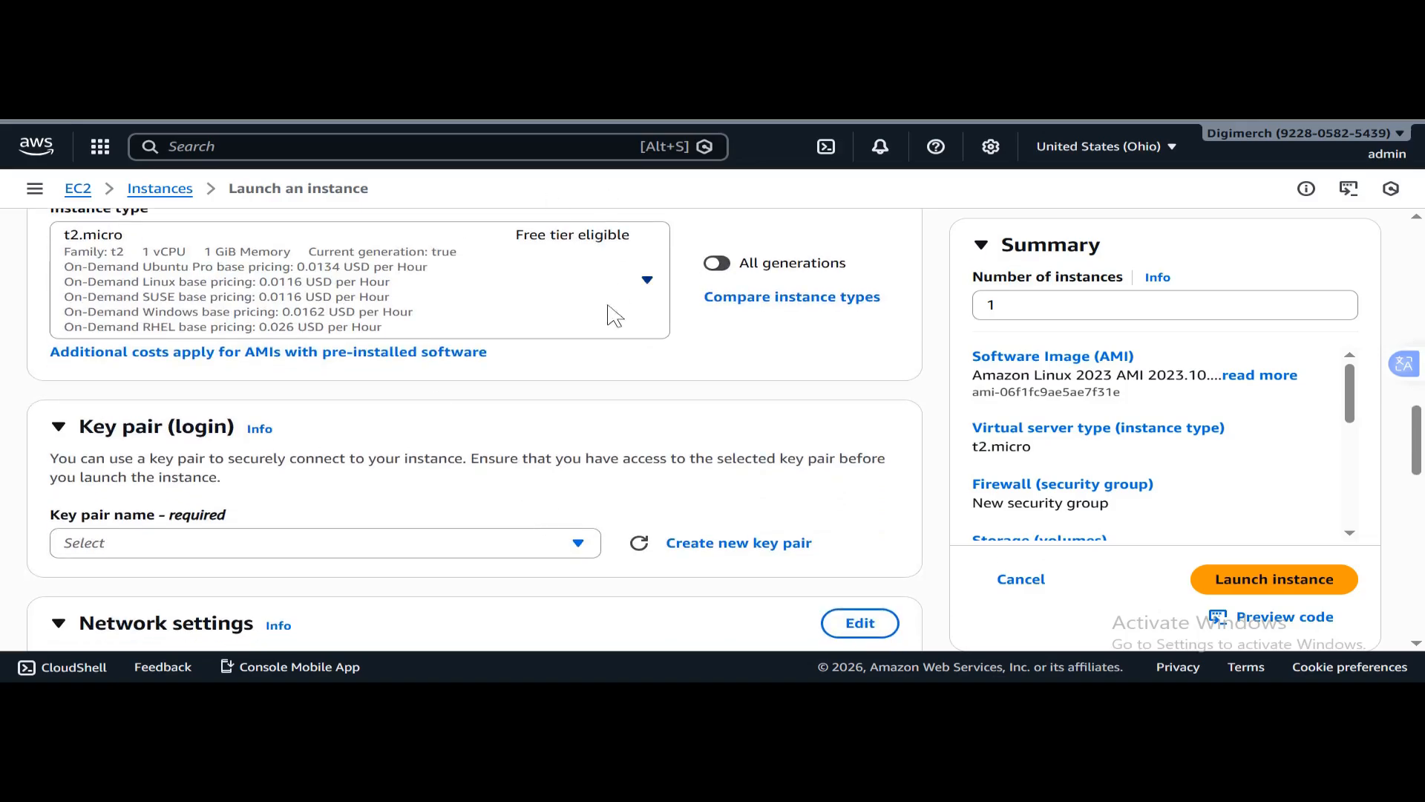
{"action": "scroll", "coordinate": [567, 461], "scroll_direction": "down", "scroll_amount": 2}
{"action": "scroll", "coordinate": [567, 461], "scroll_direction": "up", "scroll_amount": 3}
{"action": "scroll", "coordinate": [567, 471], "scroll_direction": "down", "scroll_amount": 3}
{"action": "left_click", "coordinate": [352, 380]}
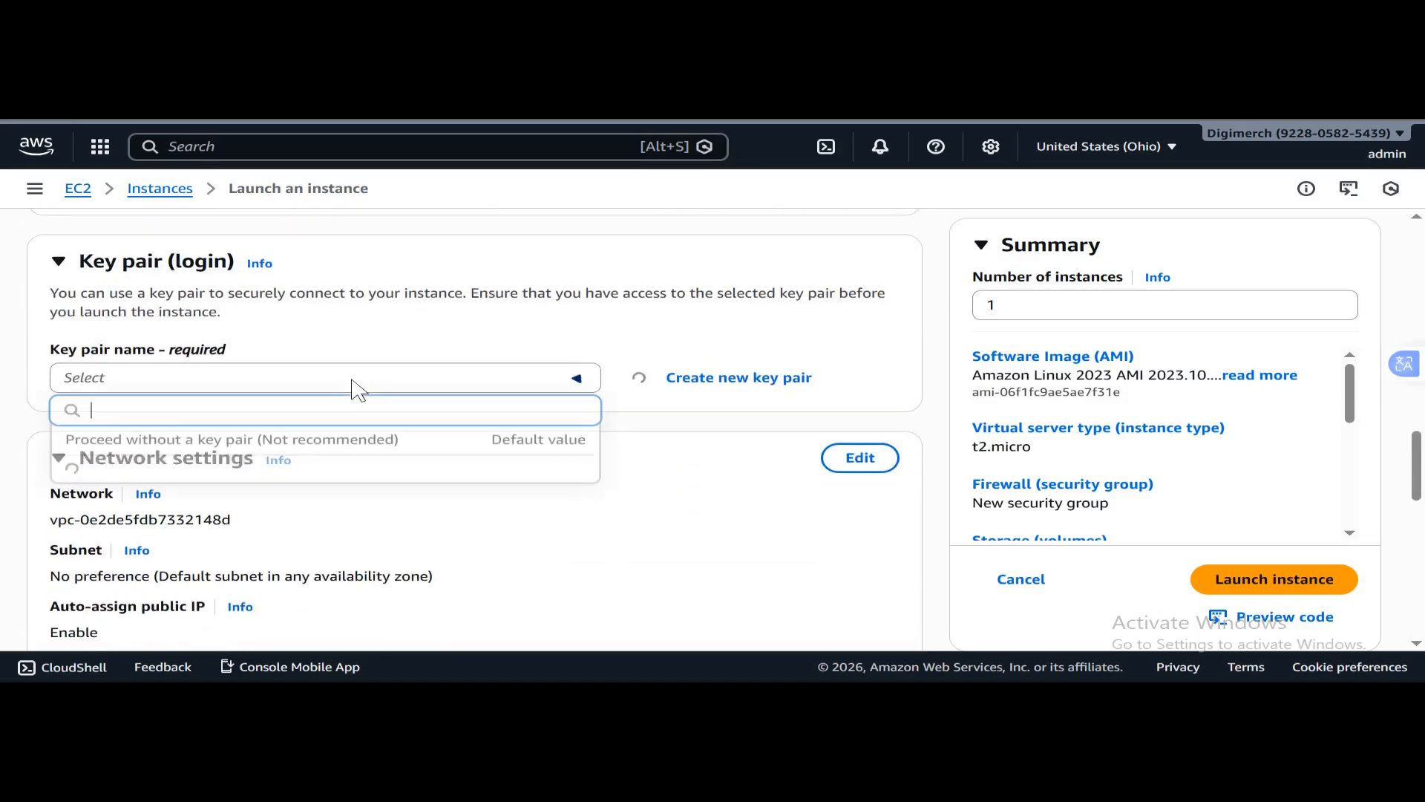
{"action": "scroll", "coordinate": [208, 529], "scroll_direction": "down", "scroll_amount": 2}
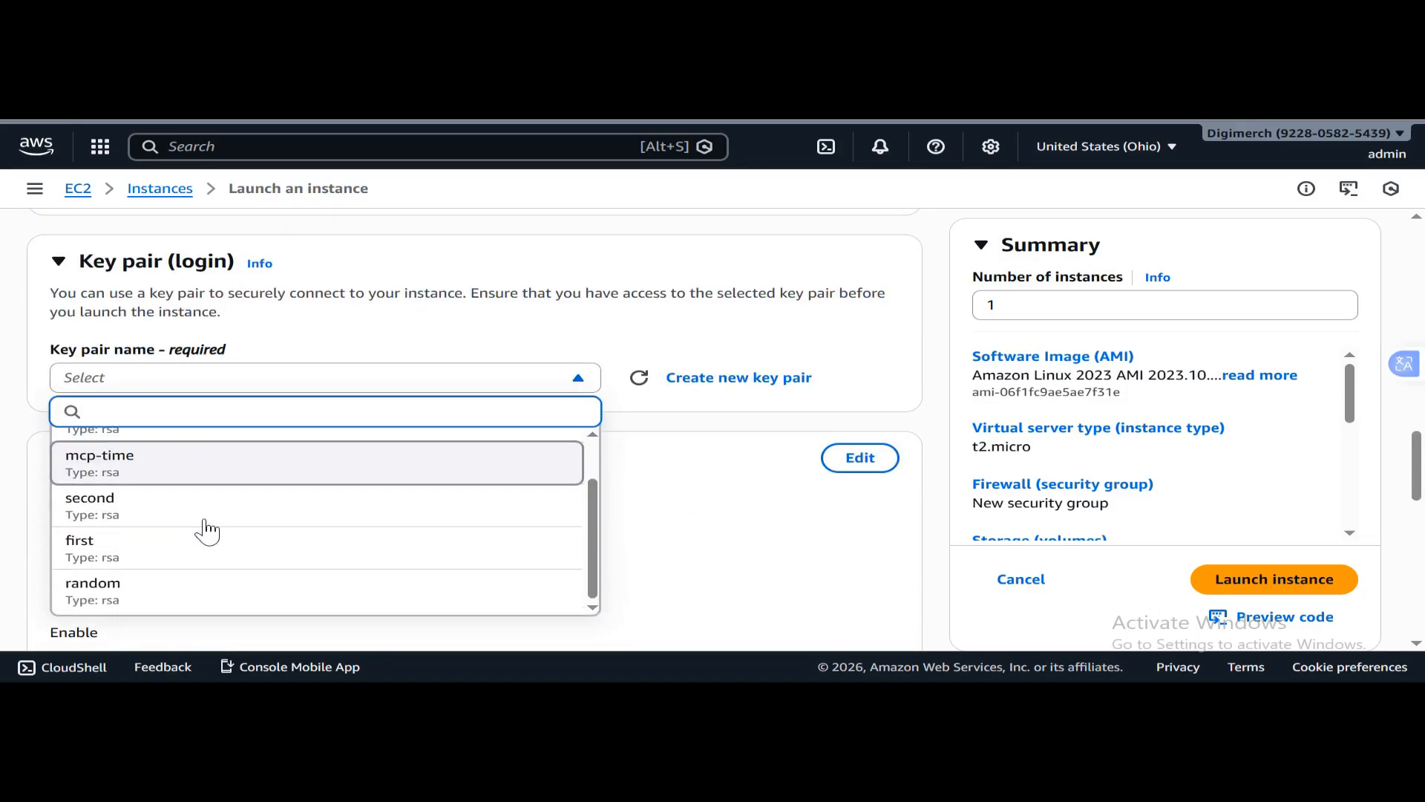
{"action": "mouse_move", "coordinate": [735, 659]}
{"action": "mouse_move", "coordinate": [725, 606]}
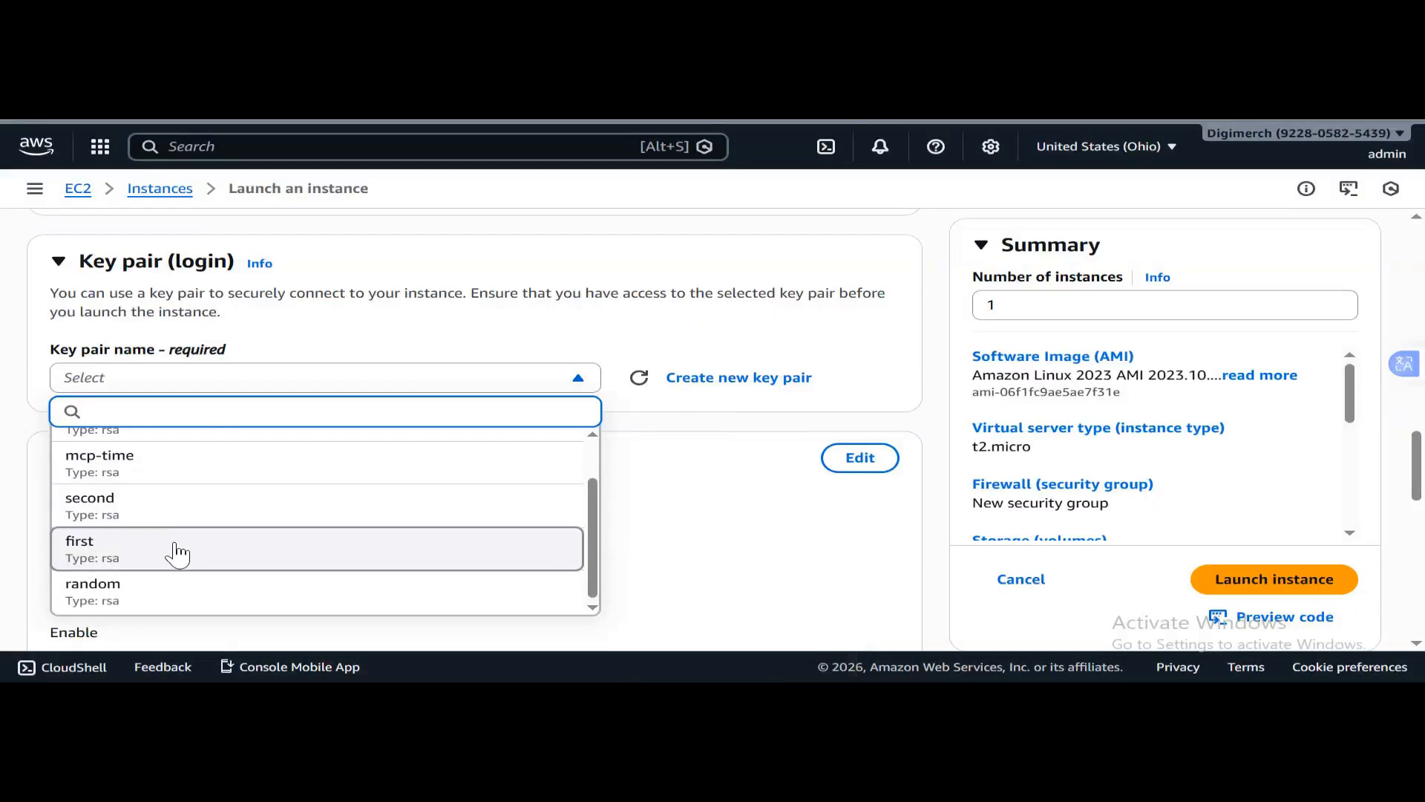
{"action": "left_click", "coordinate": [178, 553]}
- Allow HTTPS and HTTP traffic from the internet in the new security group's rules
{"action": "scroll", "coordinate": [764, 473], "scroll_direction": "down", "scroll_amount": 2}
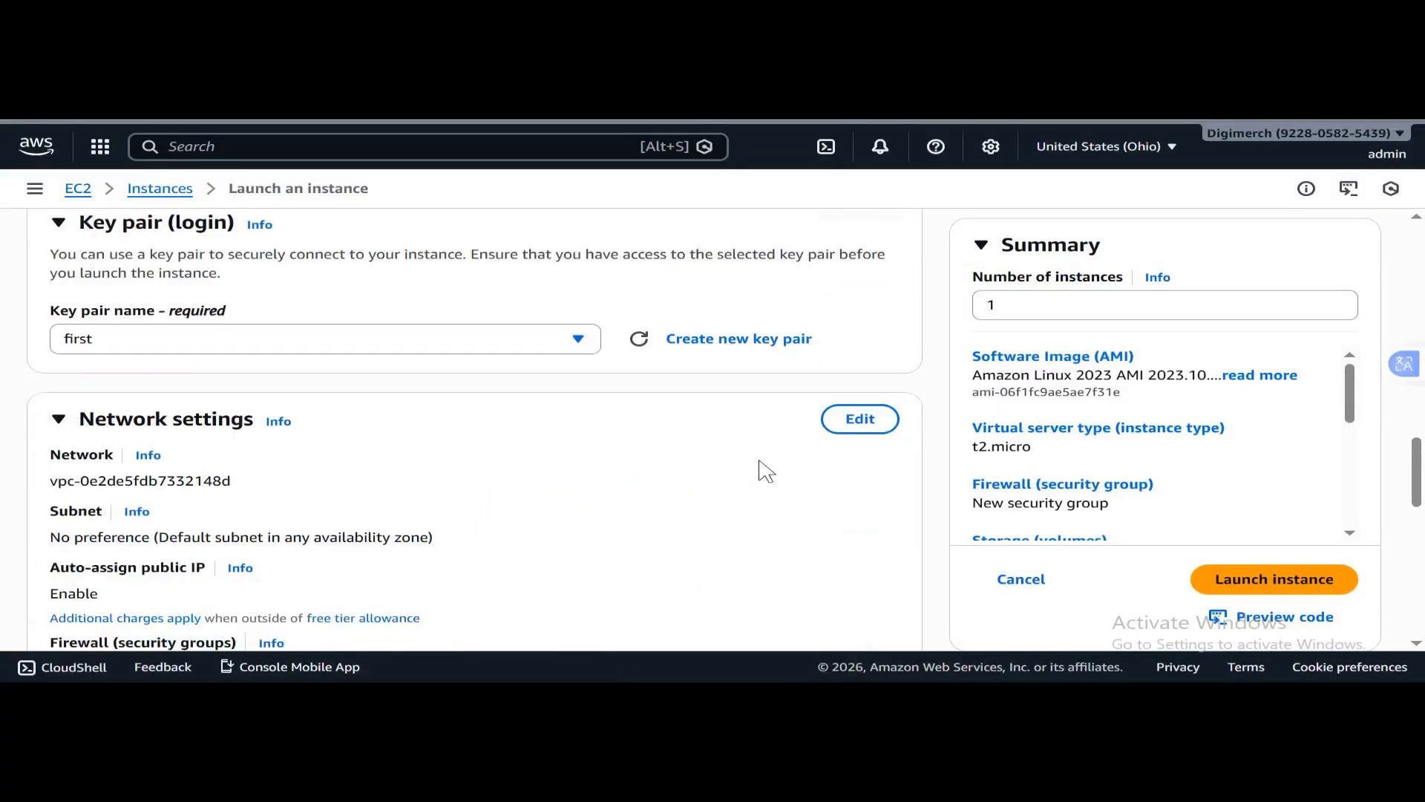
{"action": "scroll", "coordinate": [766, 471], "scroll_direction": "down", "scroll_amount": 4}
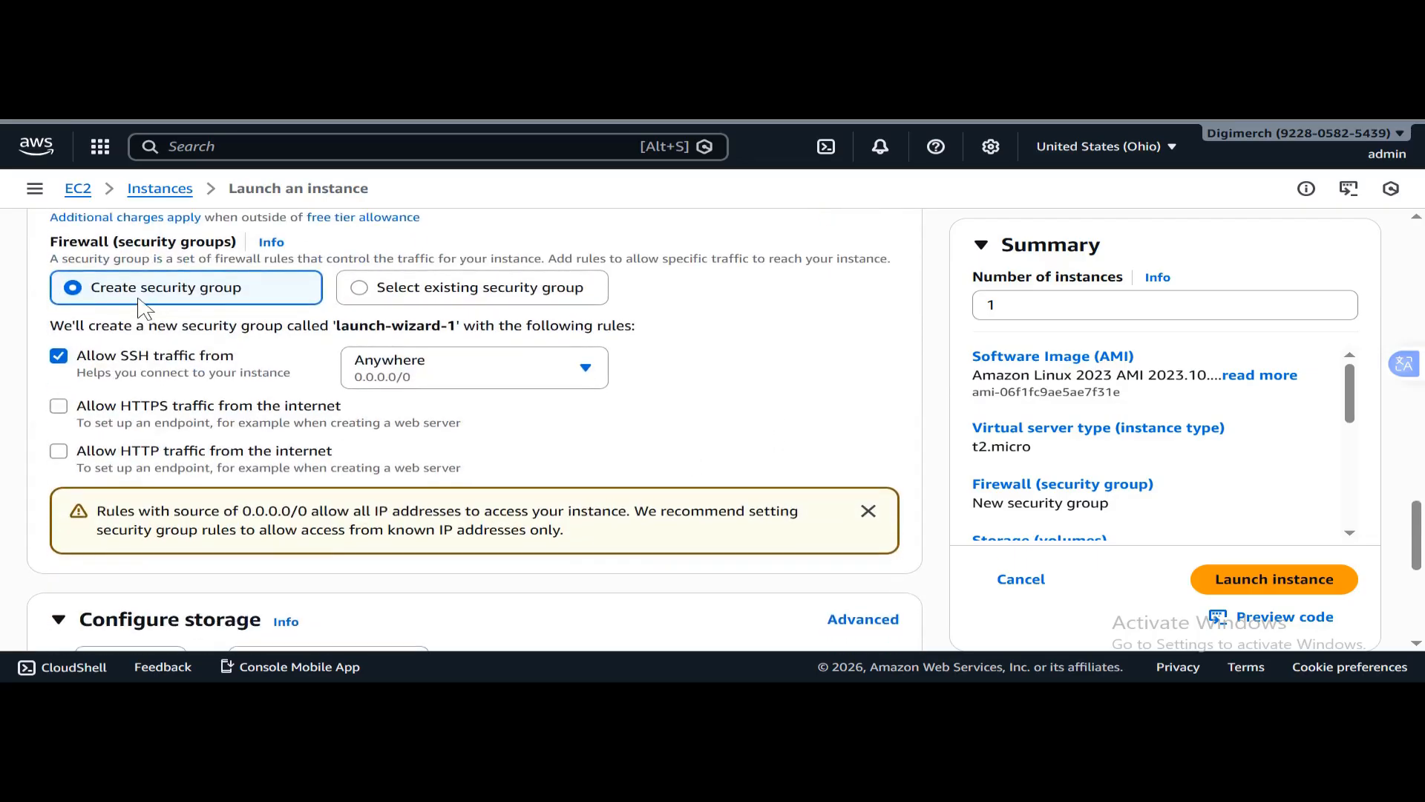
{"action": "left_click", "coordinate": [59, 408]}
{"action": "left_click", "coordinate": [59, 453]}
- Launch the instance, keeping the 8 GiB gp3 root volume
{"action": "scroll", "coordinate": [779, 420], "scroll_direction": "down", "scroll_amount": 5}
{"action": "scroll", "coordinate": [781, 418], "scroll_direction": "up", "scroll_amount": 1}
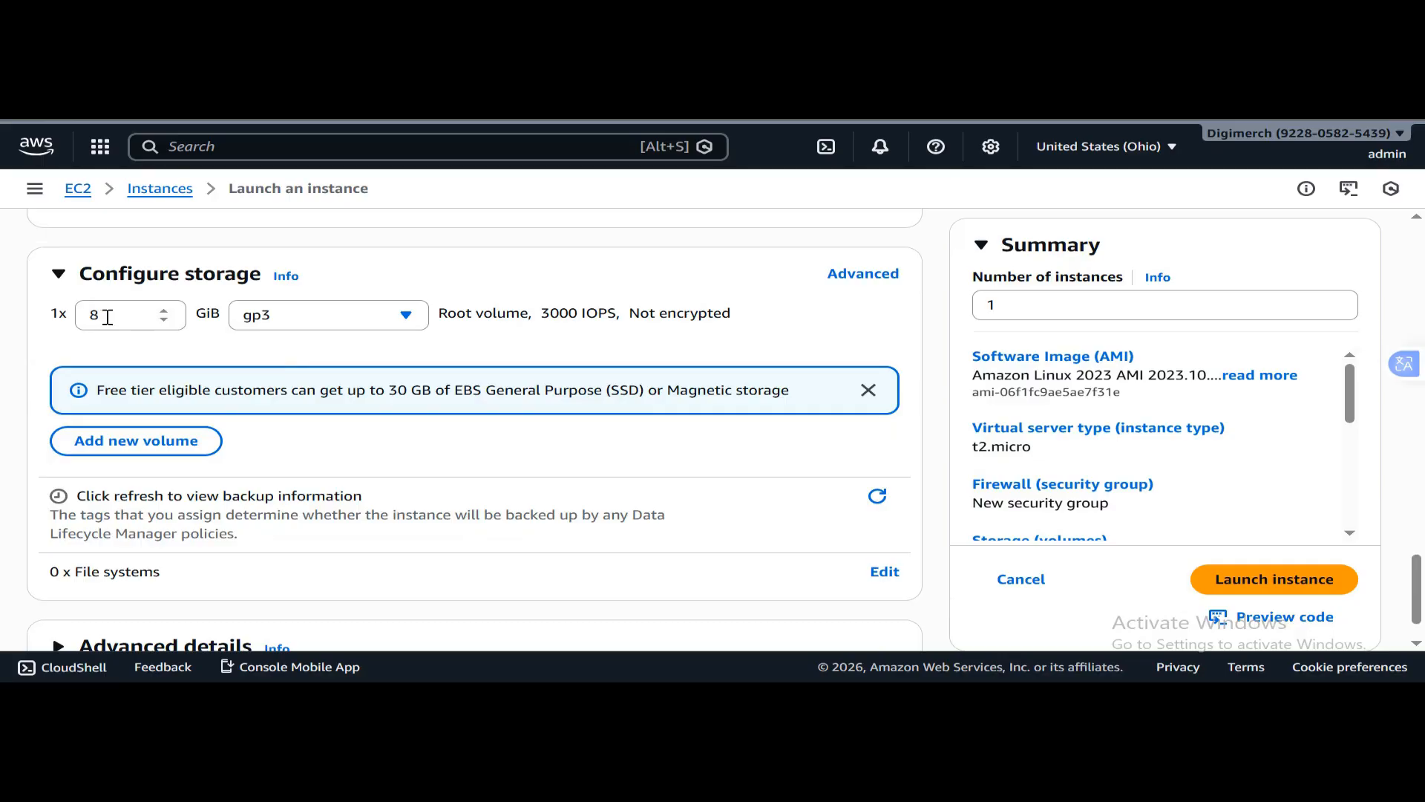
{"action": "scroll", "coordinate": [878, 385], "scroll_direction": "down", "scroll_amount": 1}
{"action": "scroll", "coordinate": [878, 386], "scroll_direction": "up", "scroll_amount": 2}
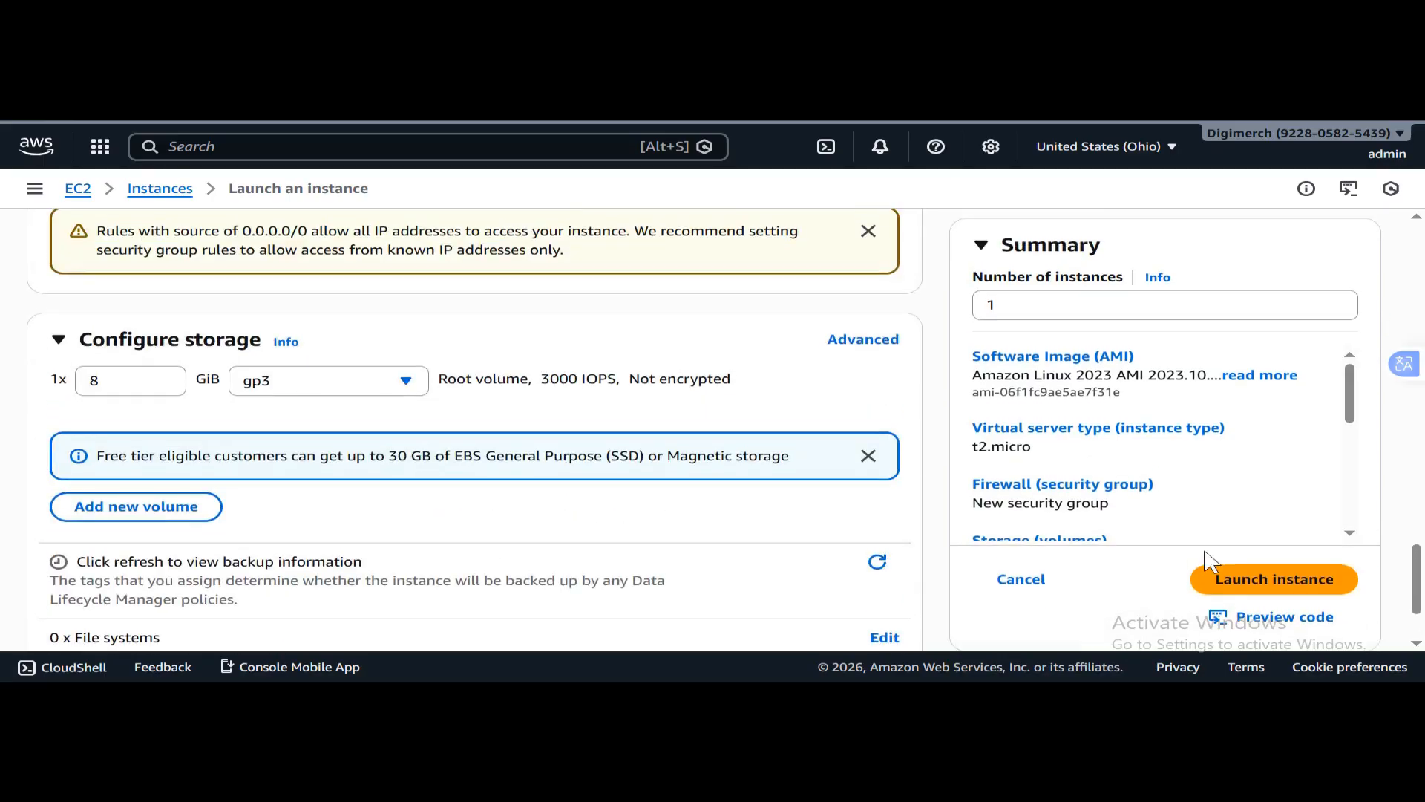
{"action": "left_click", "coordinate": [1310, 588]}
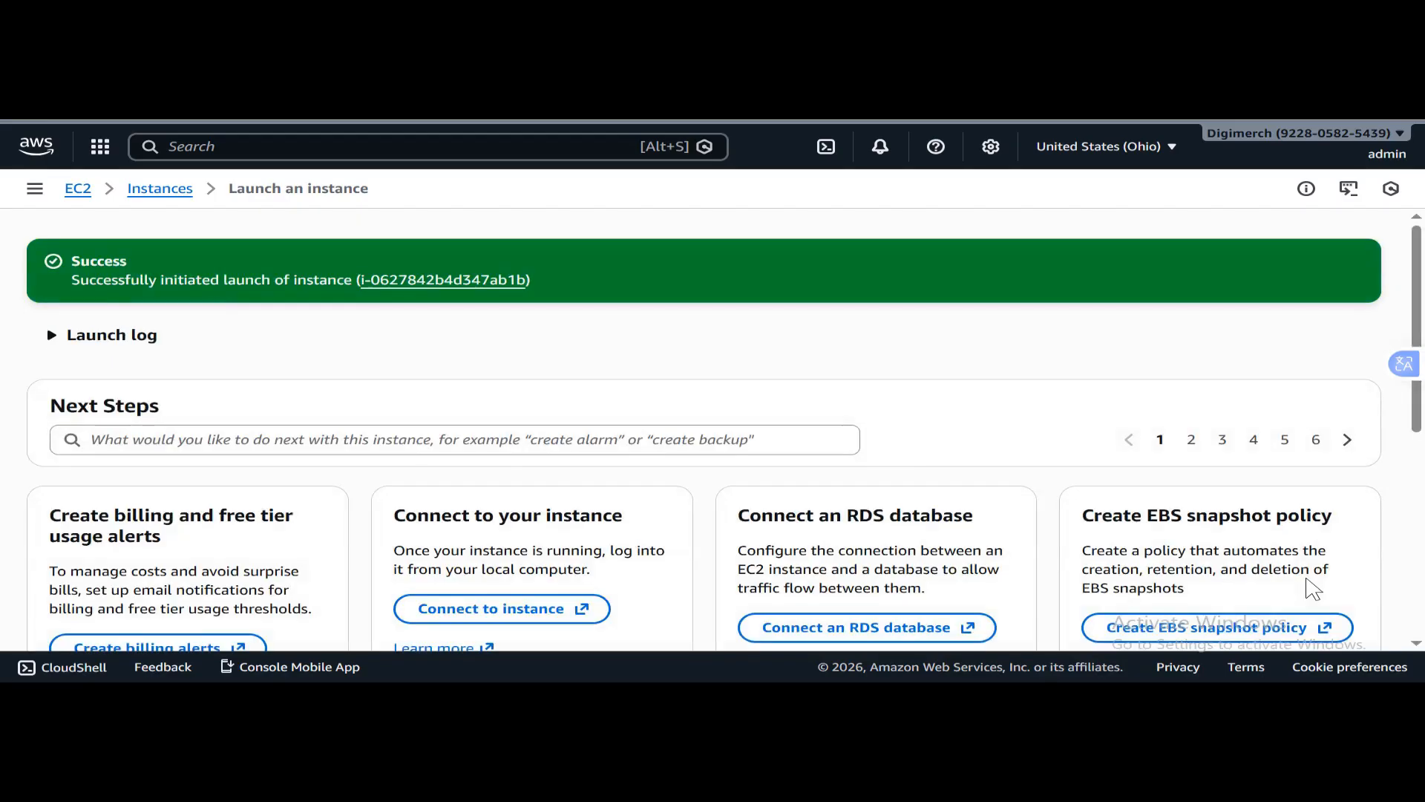
- Open the newly launched instance's summary and copy its public IPv4 address
{"action": "left_click", "coordinate": [411, 281]}
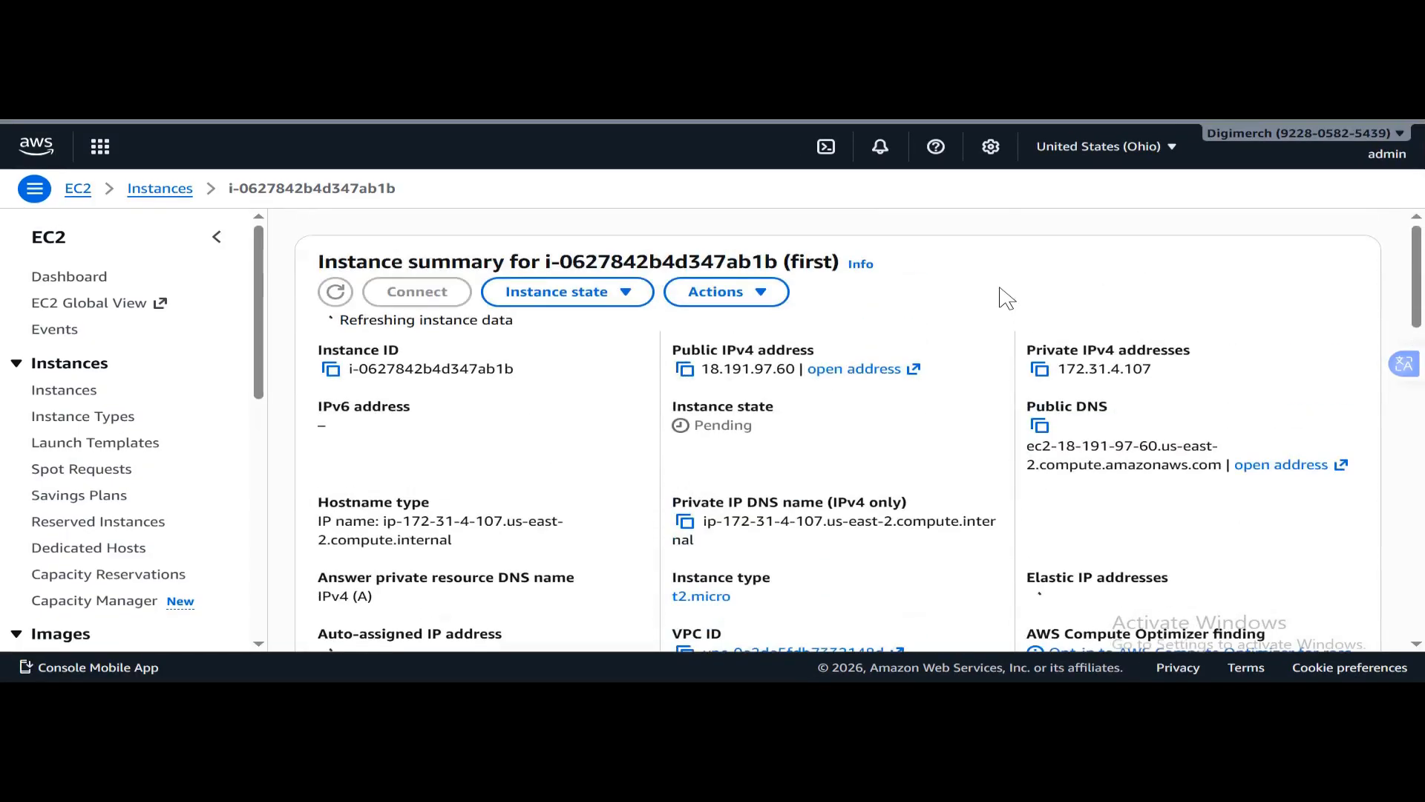
{"action": "left_click", "coordinate": [687, 375]}
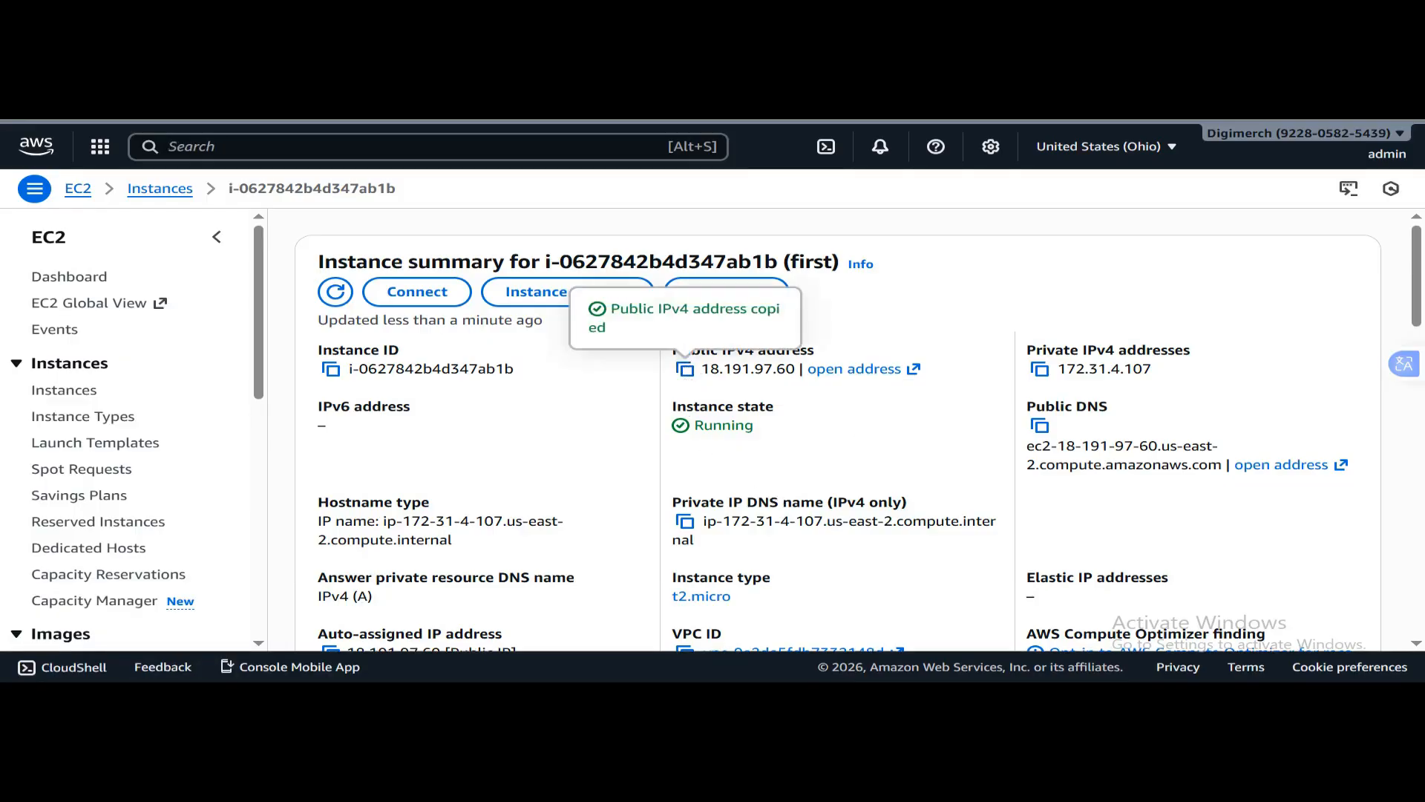
- Switch to Visual Studio Code and dismiss the Gemini Code Assist and AWS Toolkit notifications
{"action": "left_click", "coordinate": [725, 622]}
{"action": "left_click", "coordinate": [1395, 400]}
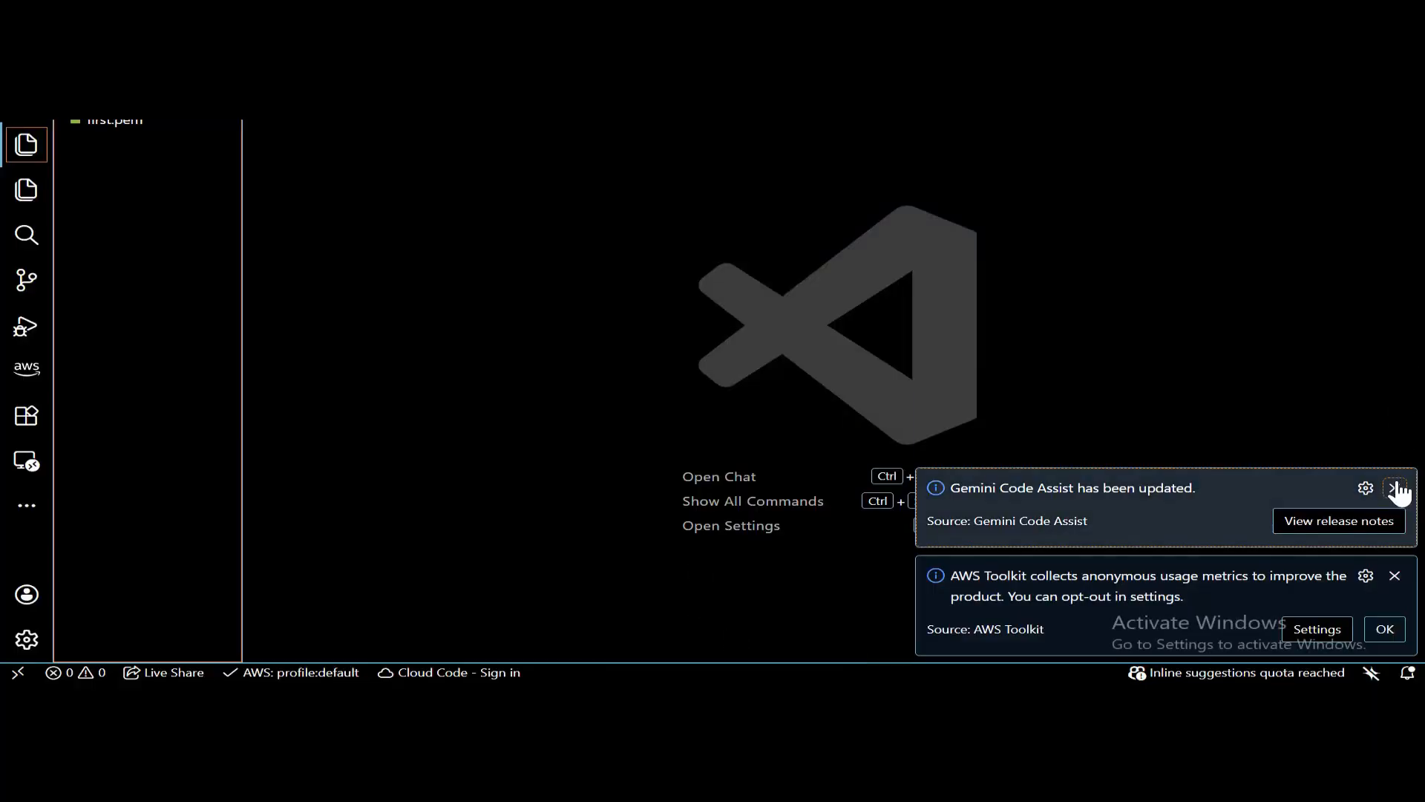
{"action": "left_click", "coordinate": [1395, 488]}
{"action": "left_click", "coordinate": [1395, 576]}
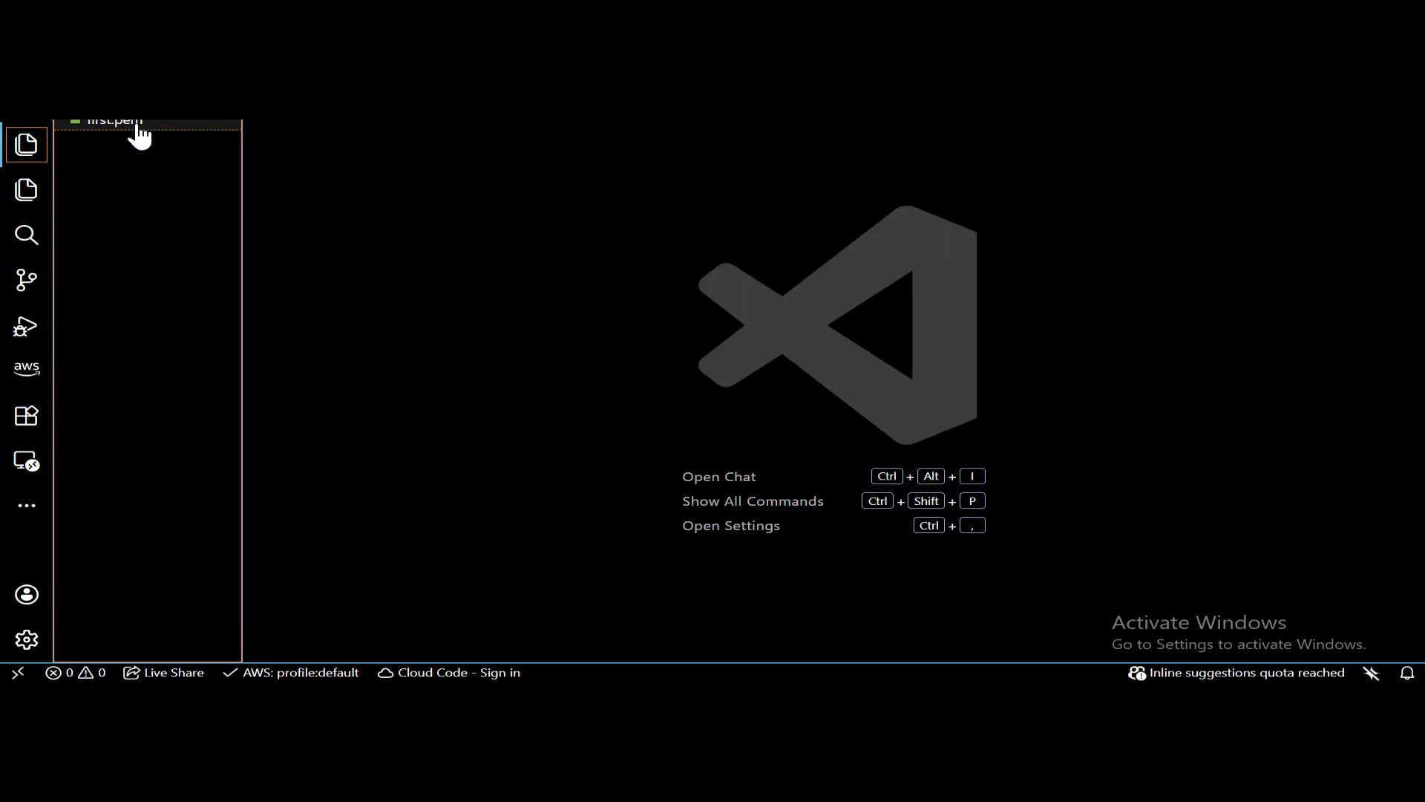
- Open an enlarged terminal in the project folder and list the folder's files with ls
{"action": "key", "text": "ctrl+grave"}
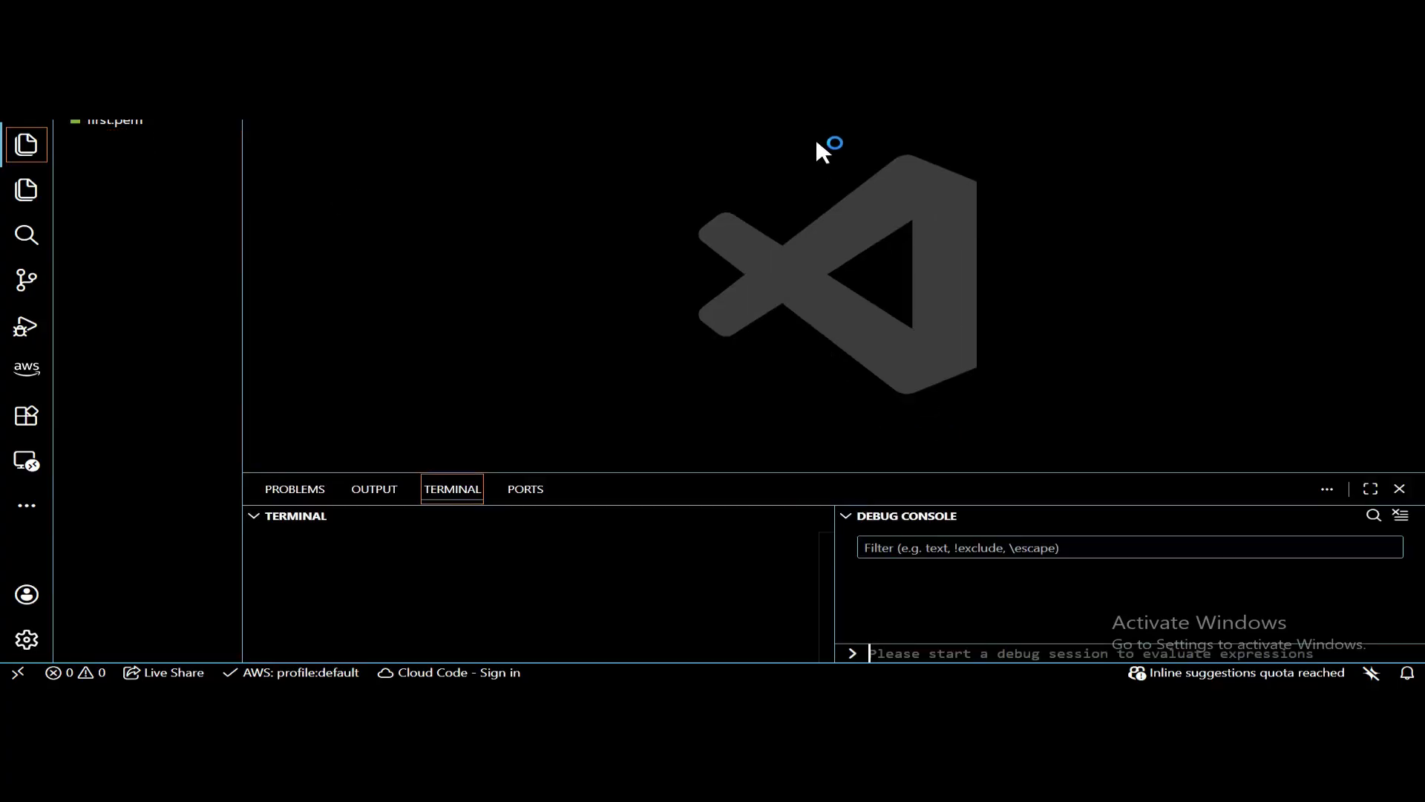
{"action": "left_click_drag", "start_coordinate": [853, 472], "coordinate": [816, 161]}
{"action": "left_click", "coordinate": [848, 207]}
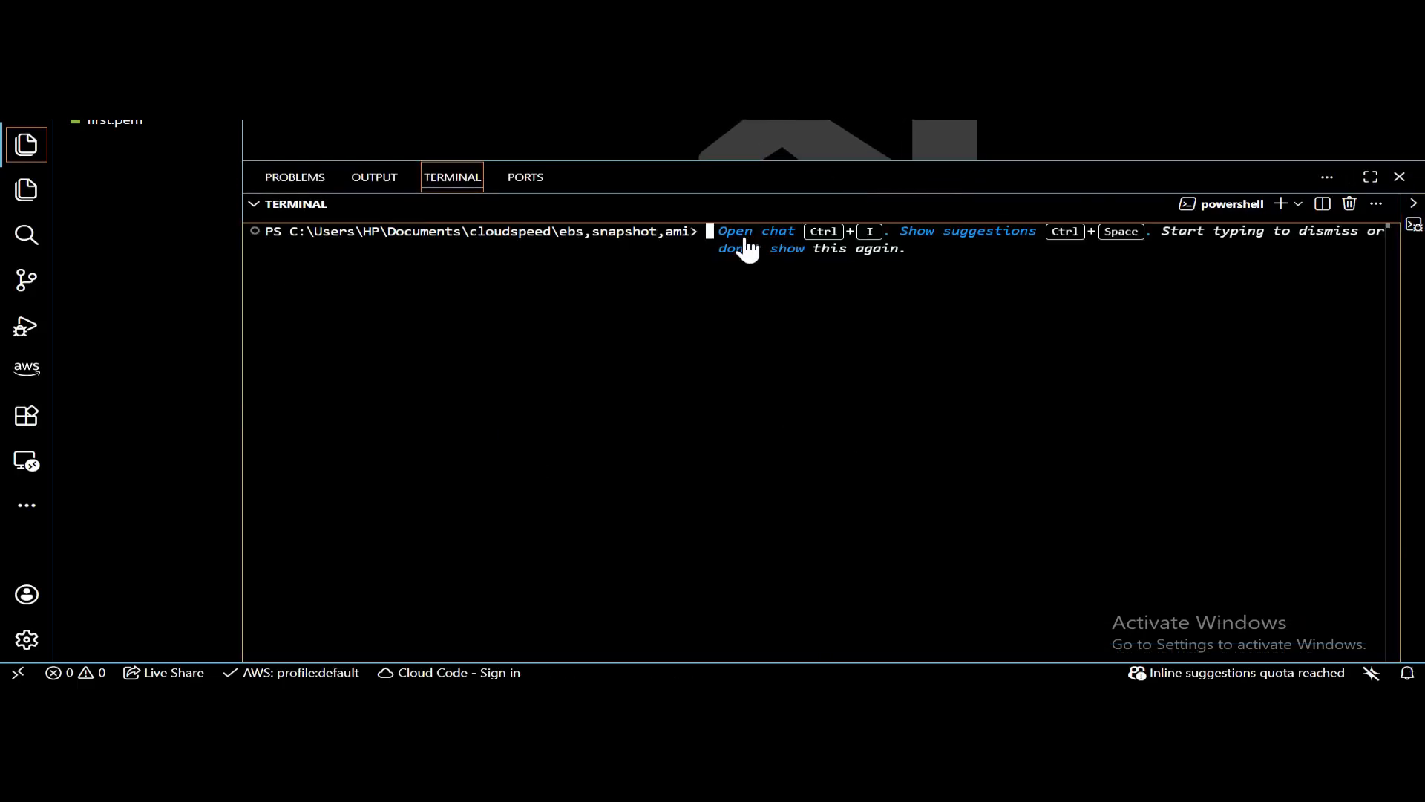
{"action": "type", "text": "ls"}
{"action": "key", "text": "Return"}
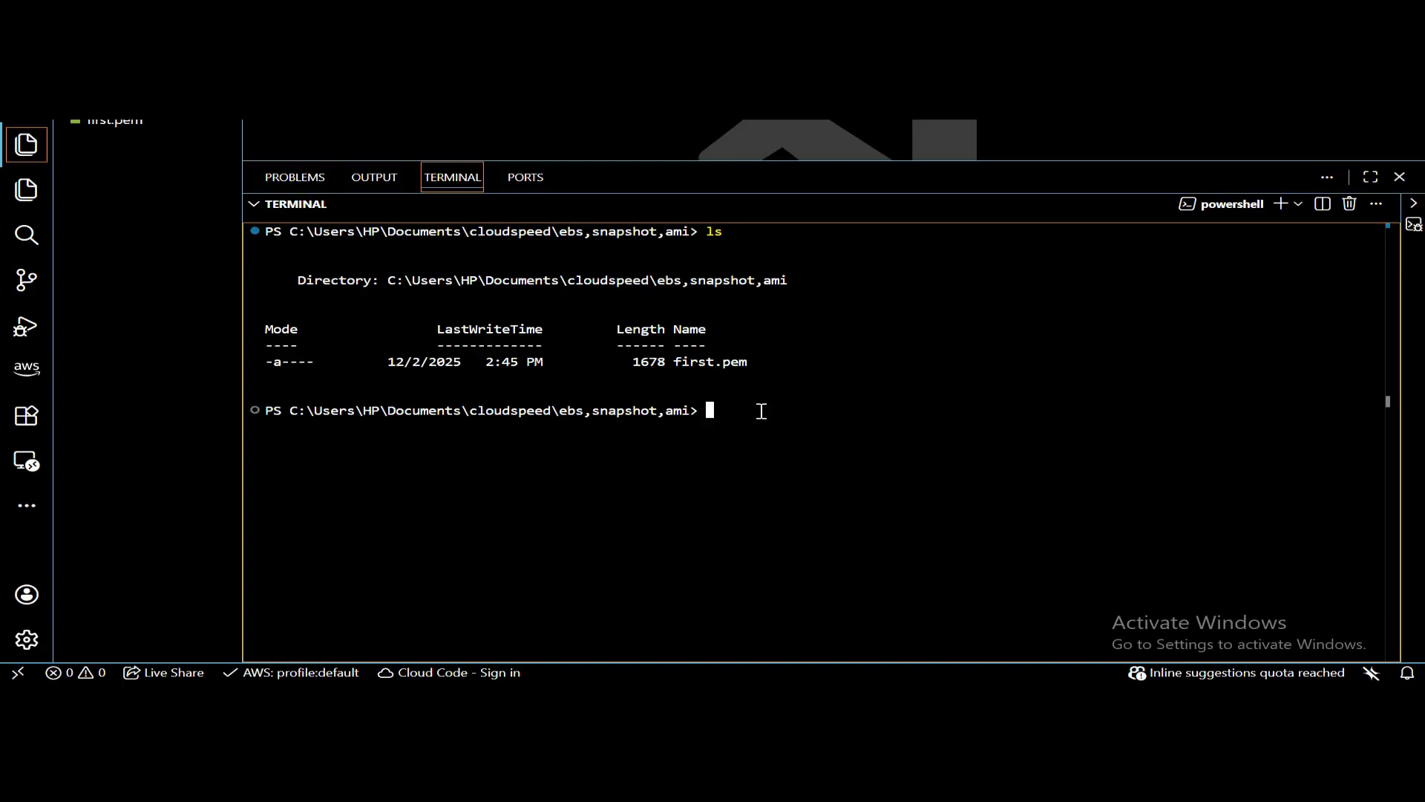
- Connect over SSH as ec2-user to the copied public IP using first.pem, accept the host key, and enlarge the terminal slightly
{"action": "type", "text": "ssh -i first.pem ec2-user"}
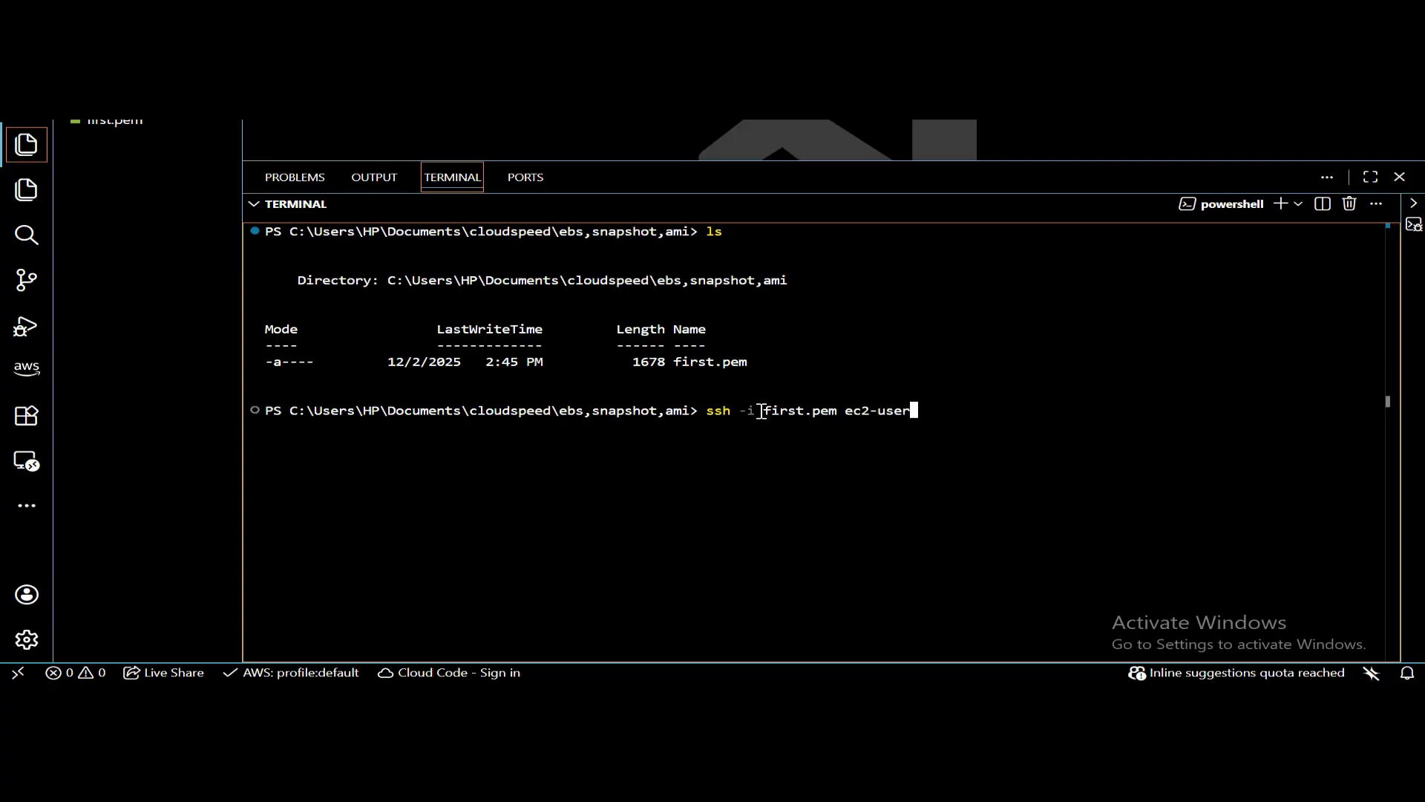
{"action": "type", "text": "@"}
{"action": "key", "text": "ctrl+v"}
{"action": "key", "text": "Return"}
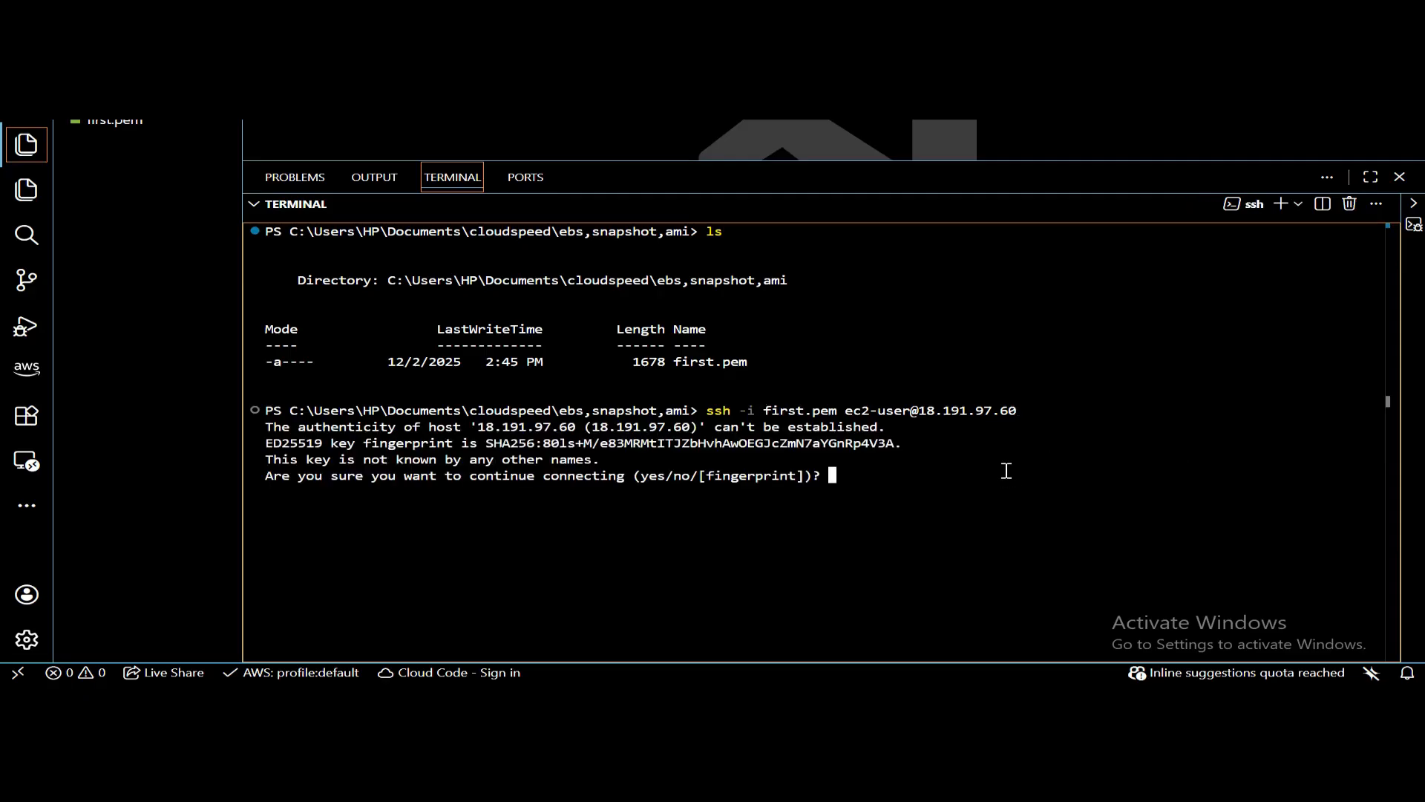
{"action": "type", "text": "yes"}
{"action": "key", "text": "Return"}
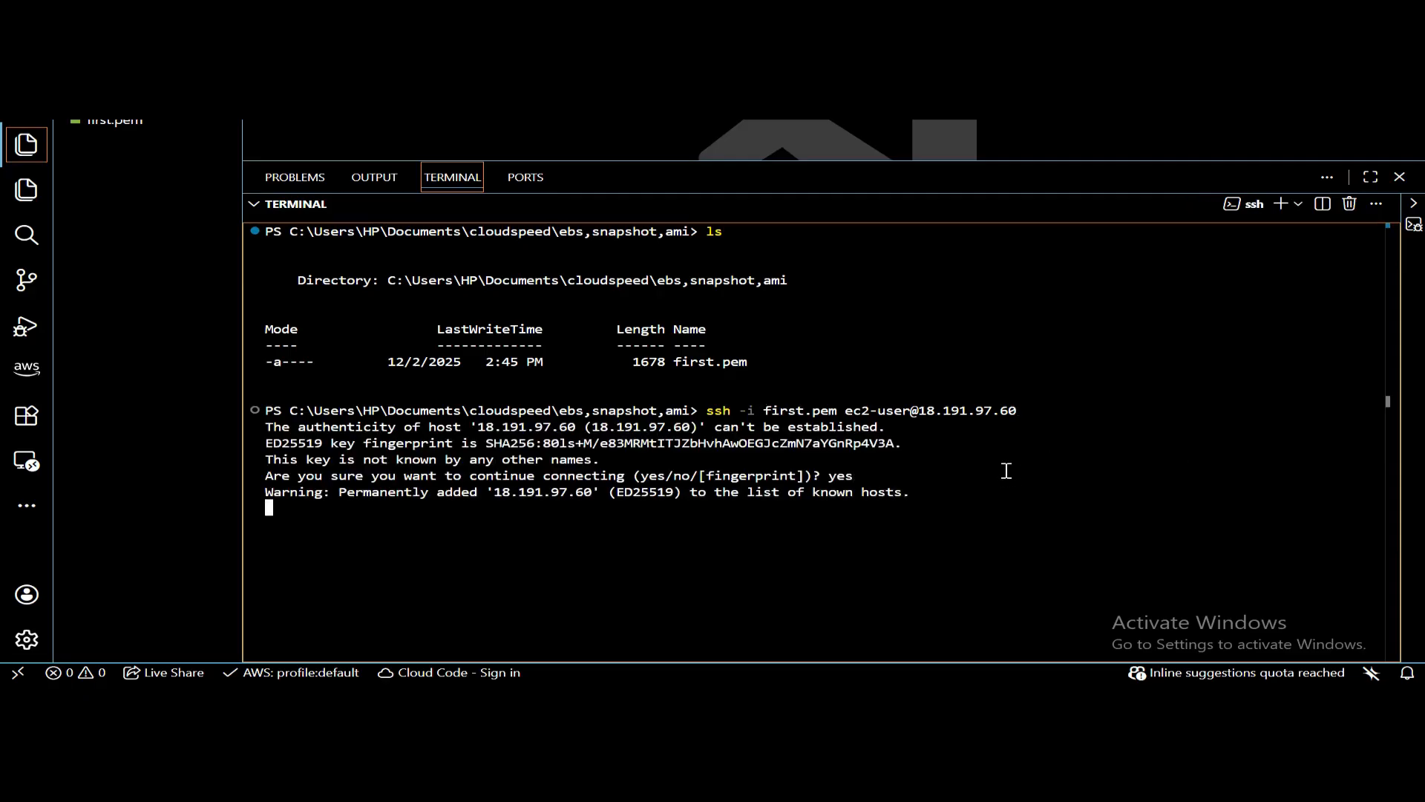
{"action": "mouse_move", "coordinate": [870, 160]}
{"action": "left_mouse_down"}
{"action": "mouse_move", "coordinate": [870, 85]}
{"action": "mouse_move", "coordinate": [863, 139]}
{"action": "left_mouse_up"}
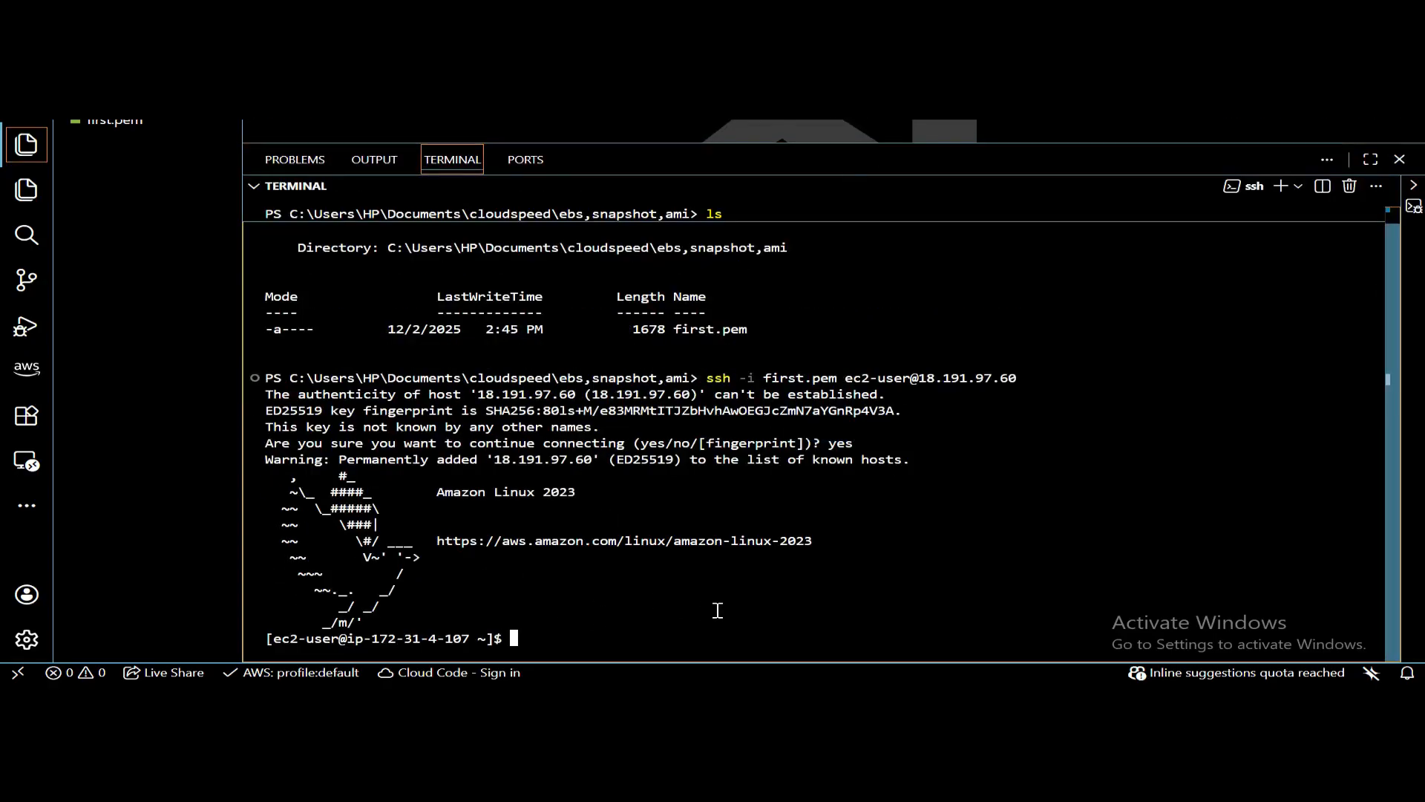
- Copy "mkdir demo && cd demo" from the Server Script document and run it in the Visual Studio Code SSH session
{"action": "left_click", "coordinate": [698, 650]}
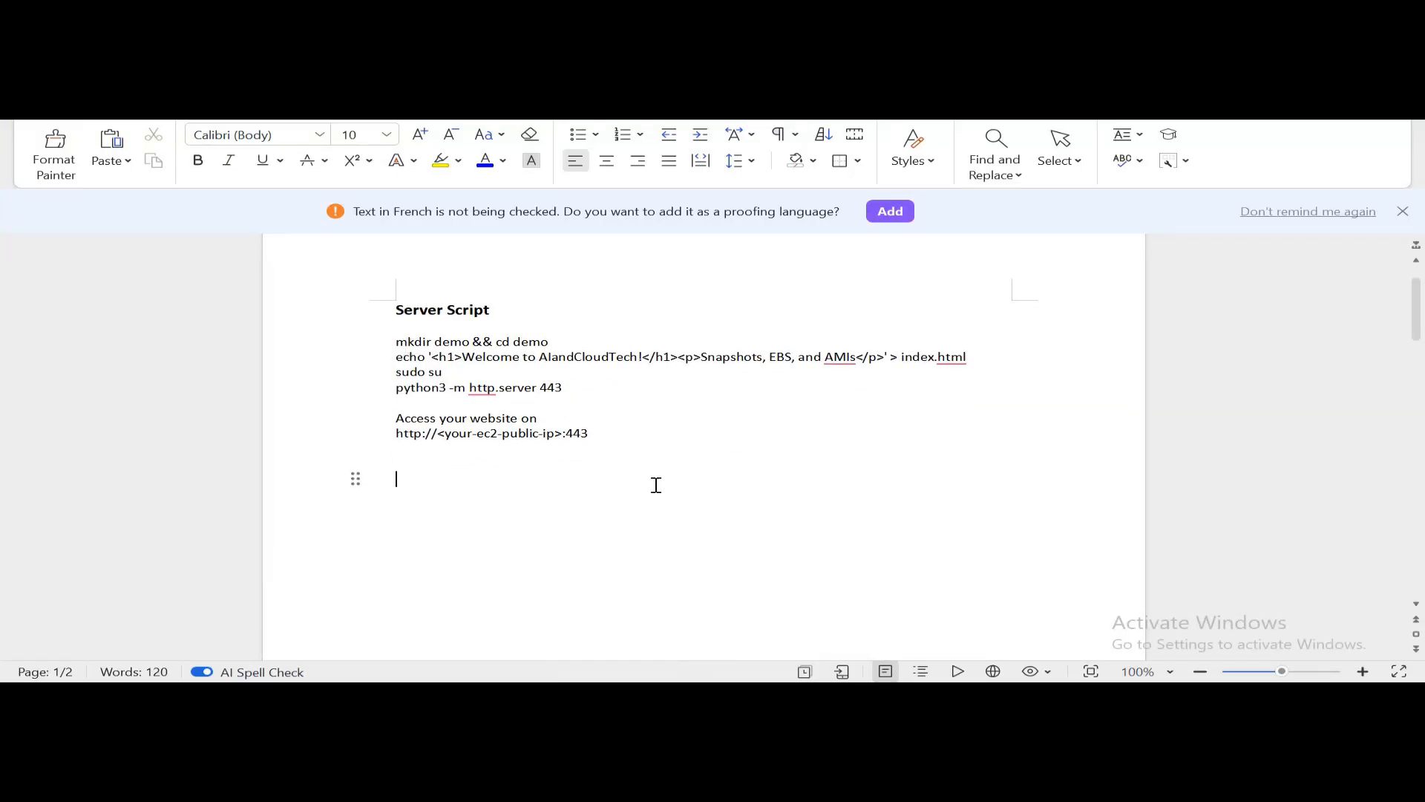
{"action": "left_click", "coordinate": [736, 607]}
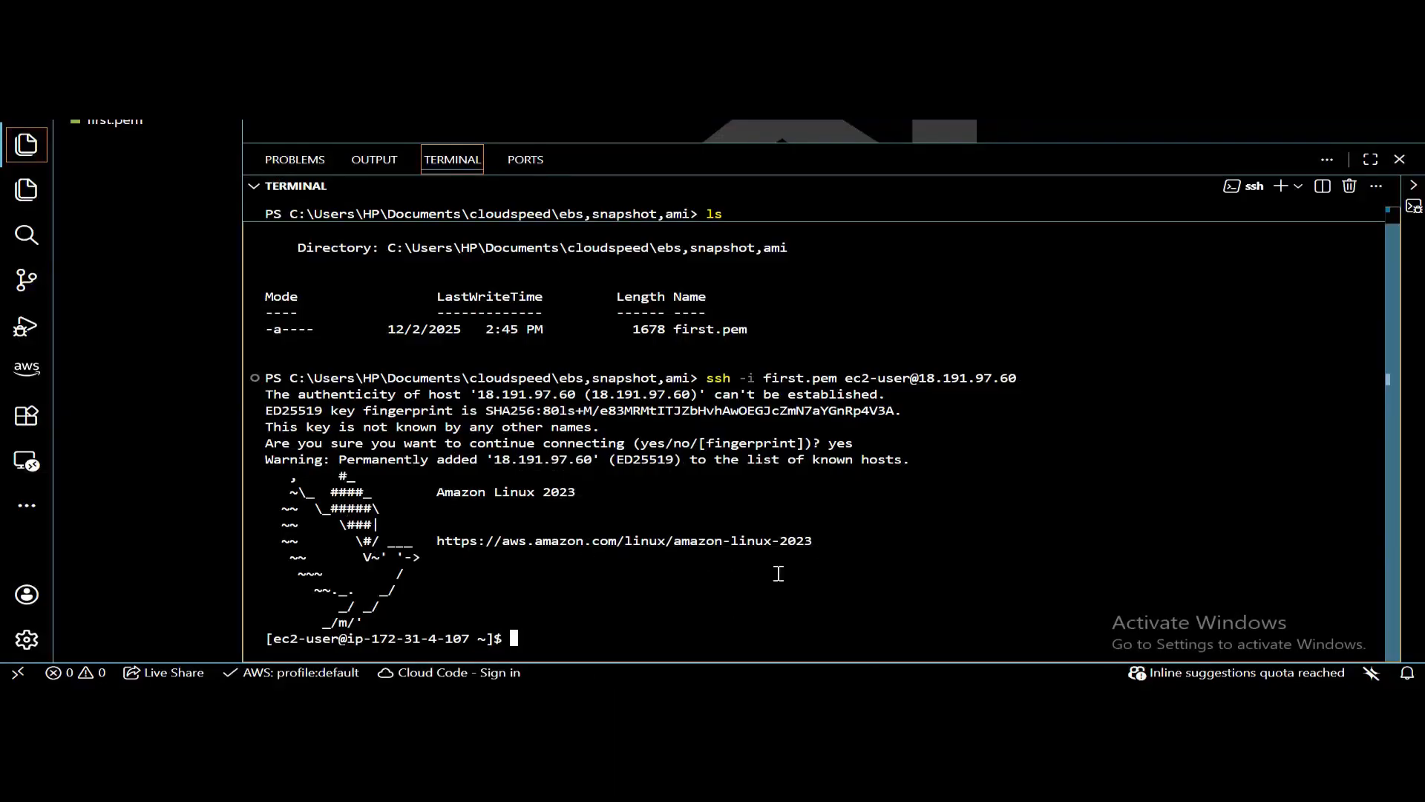
{"action": "left_click", "coordinate": [678, 653]}
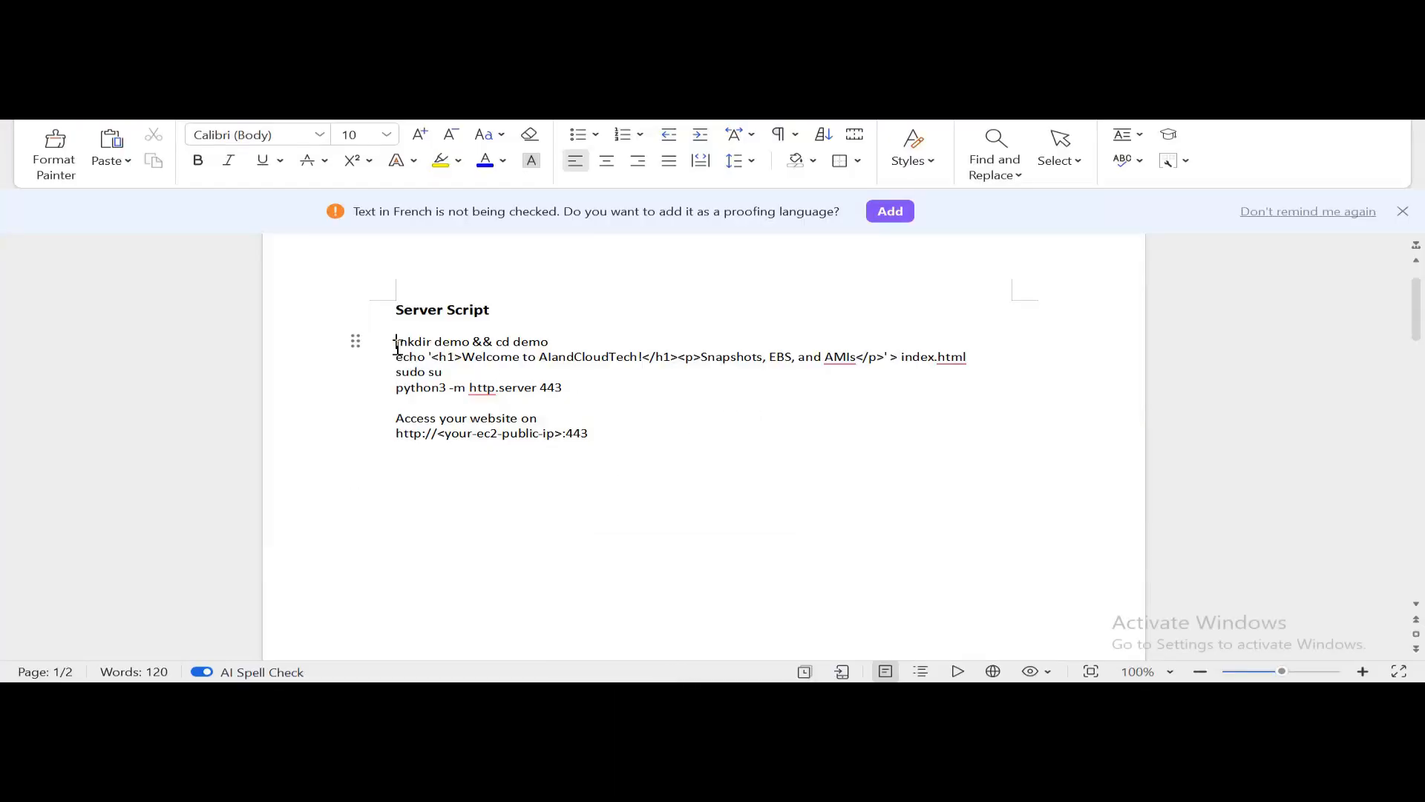
{"action": "left_click_drag", "start_coordinate": [395, 342], "coordinate": [552, 342]}
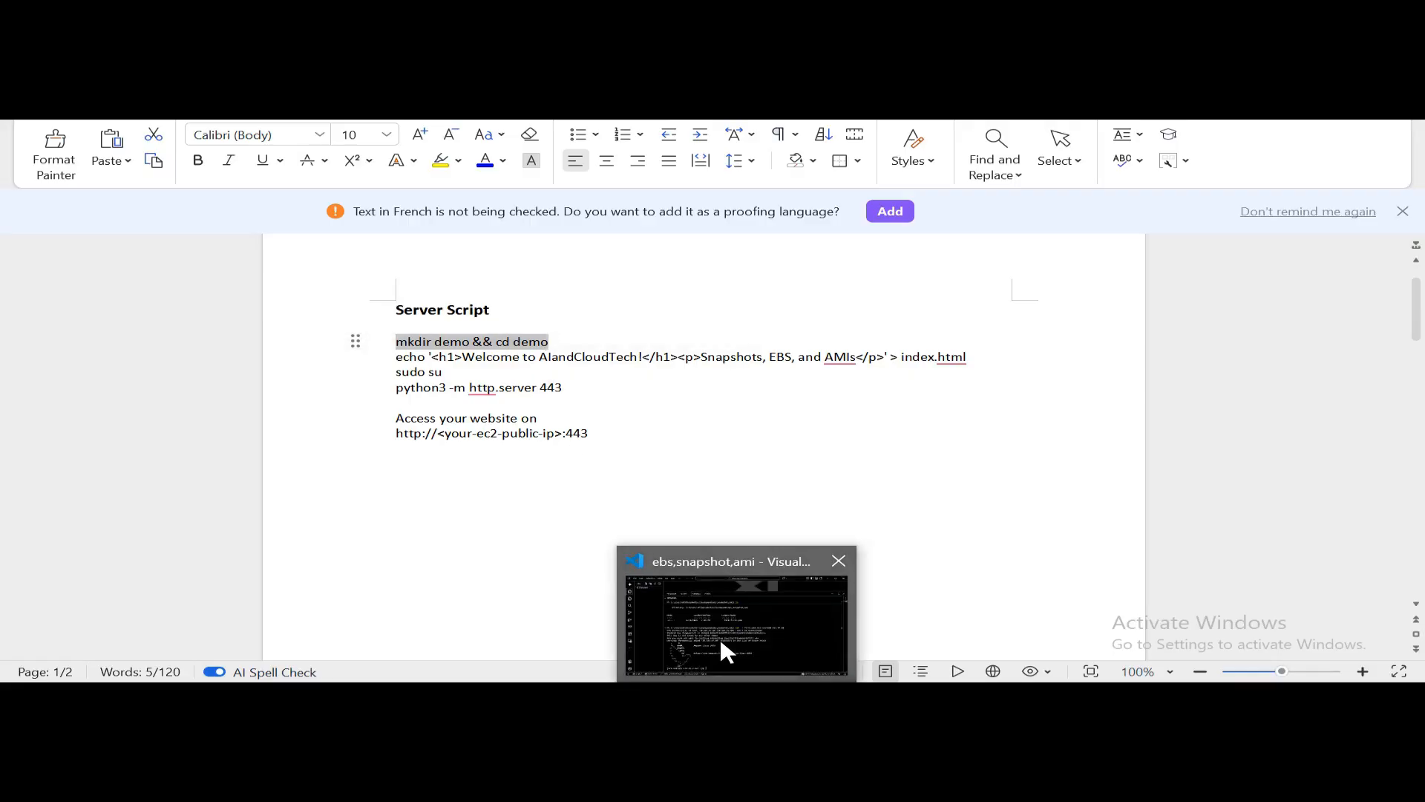
{"action": "left_click", "coordinate": [719, 636]}
{"action": "key", "text": "ctrl+v"}
{"action": "key", "text": "Return"}
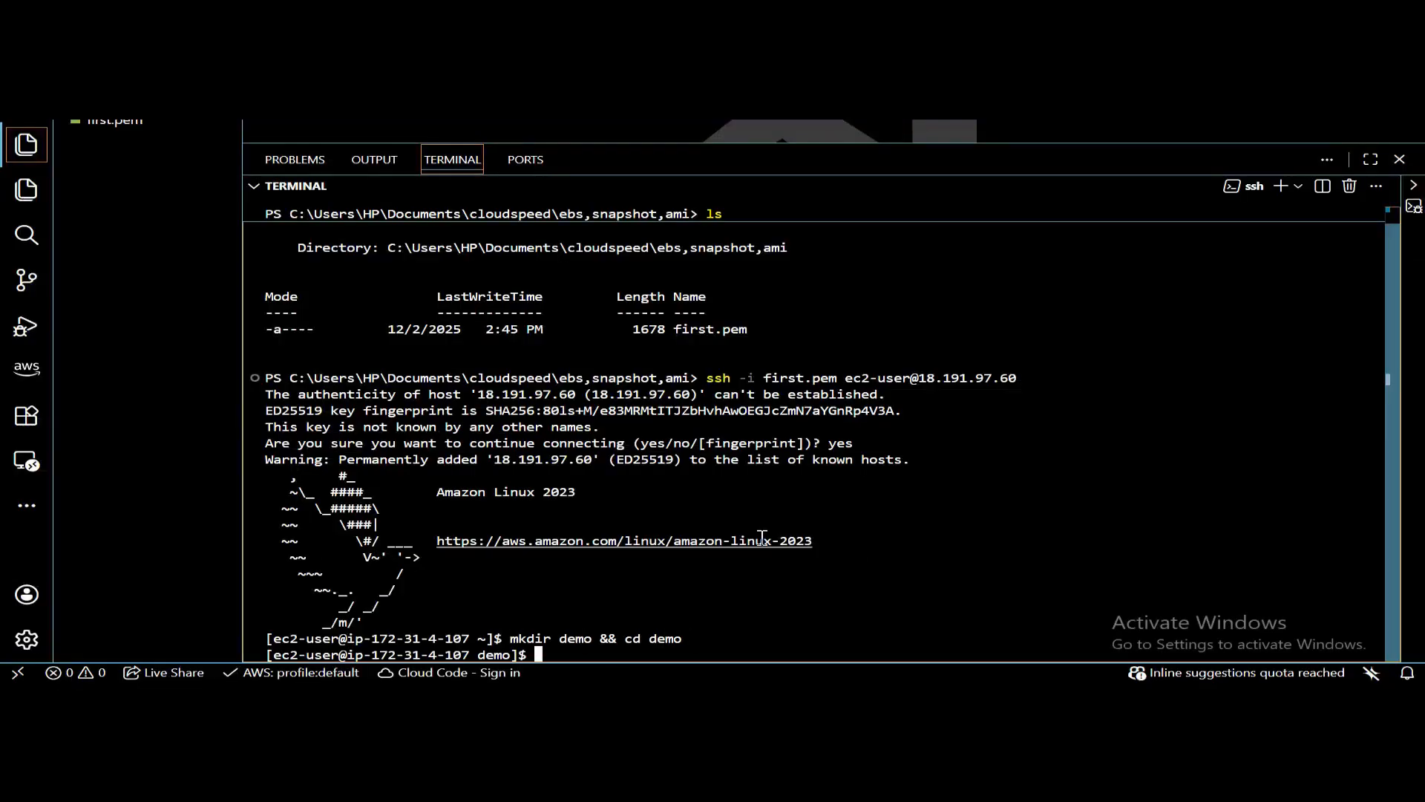
- Copy the echo command that writes the welcome HTML to index.html from the Server Script document, run it in the SSH session, and list files with ls
{"action": "left_click", "coordinate": [692, 584]}
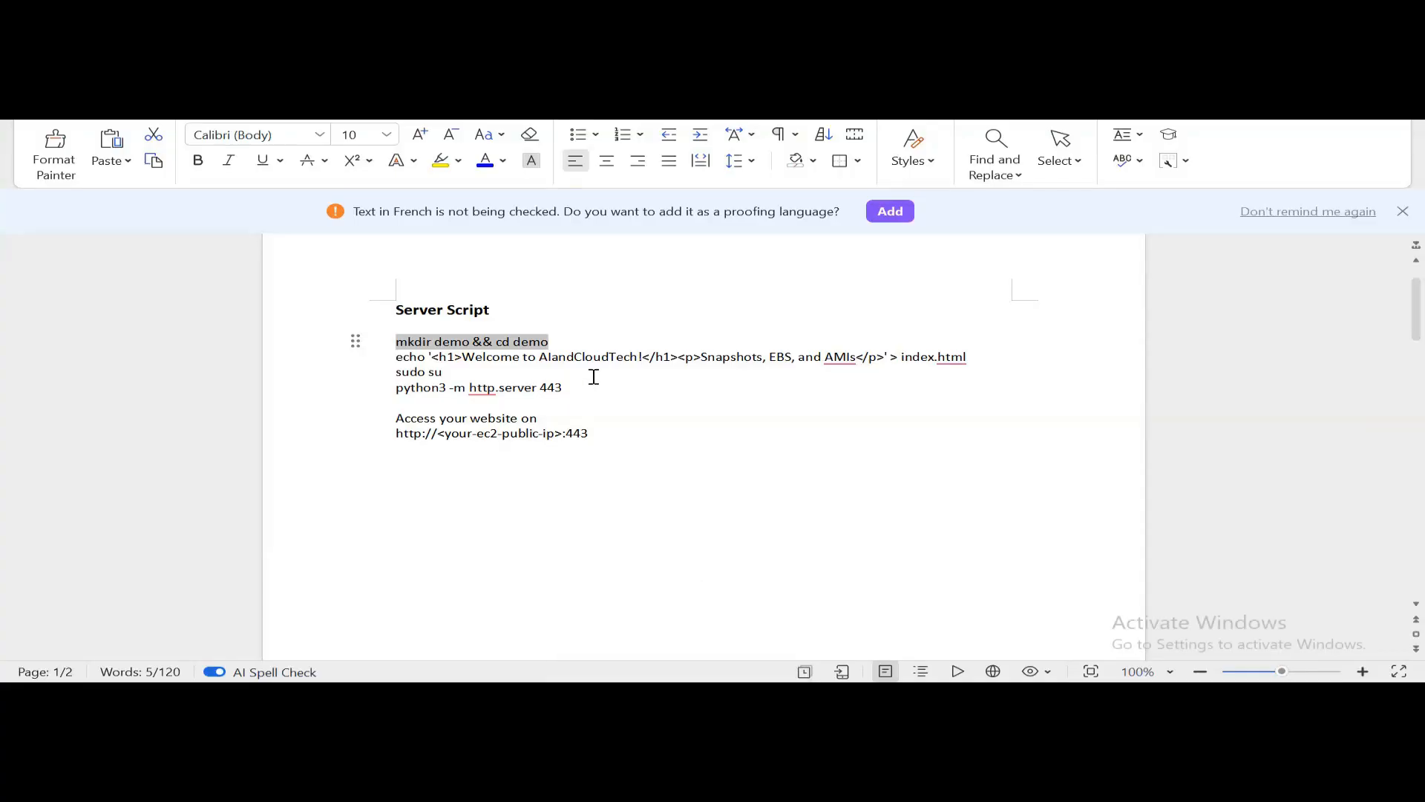
{"action": "left_click_drag", "start_coordinate": [397, 358], "coordinate": [969, 362]}
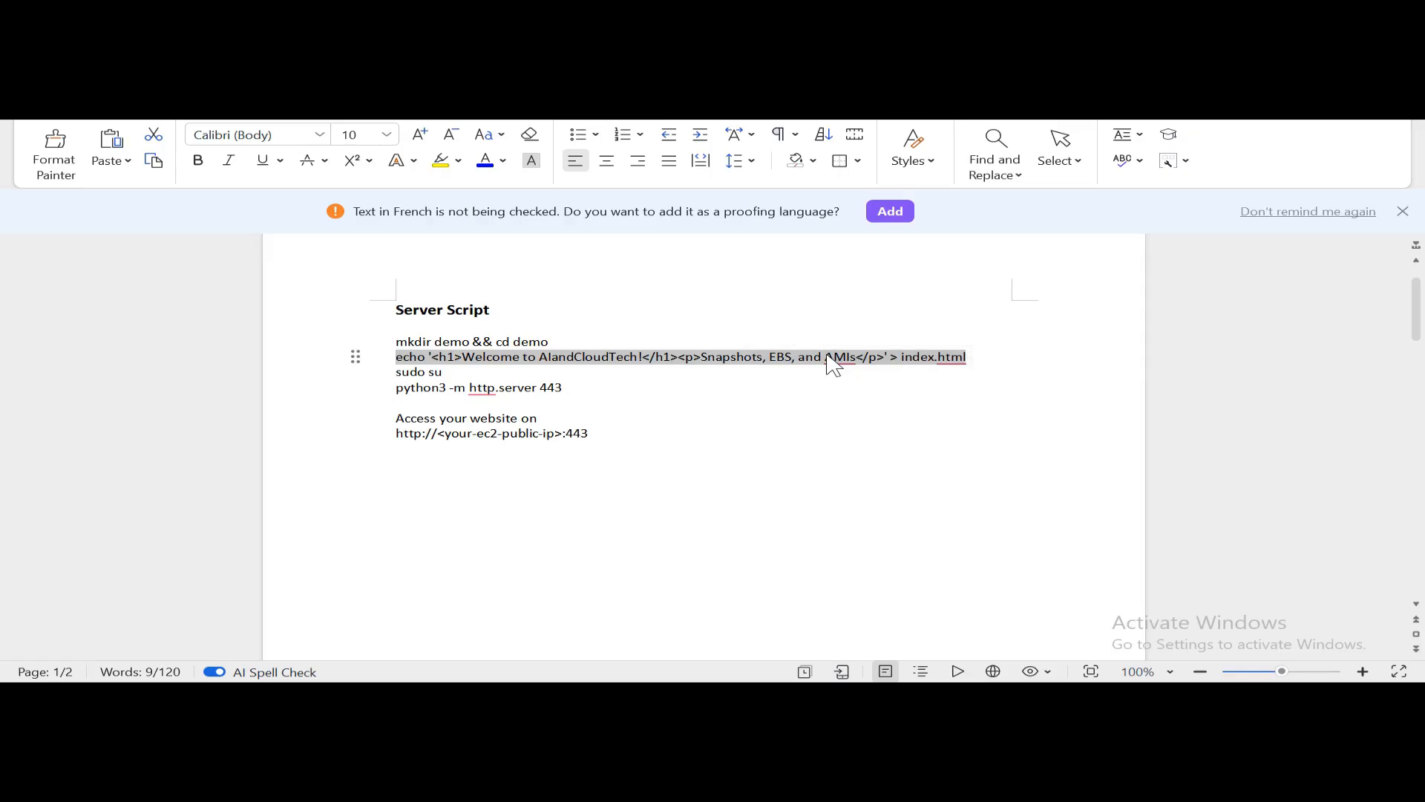
{"action": "right_click", "coordinate": [705, 369]}
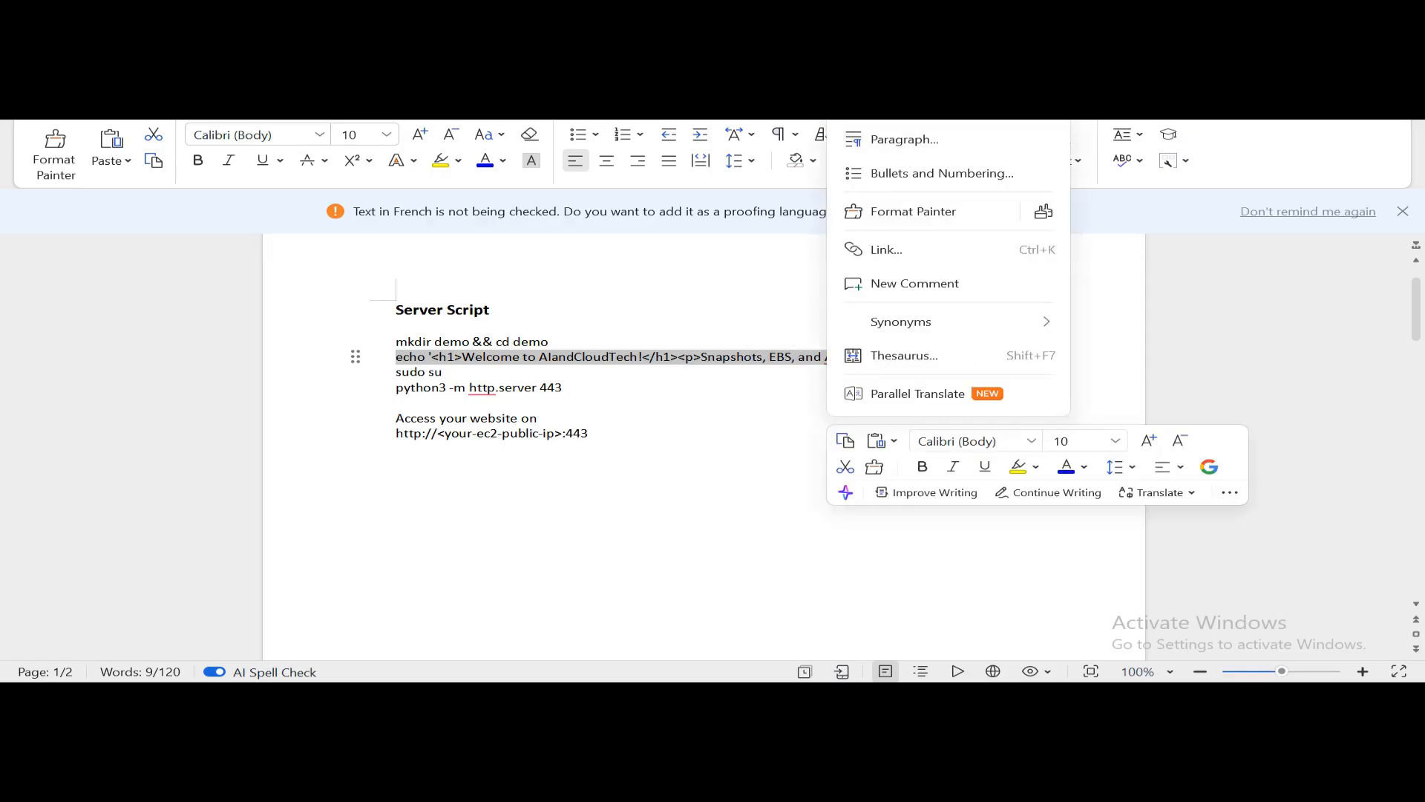
{"action": "key", "text": "Escape"}
{"action": "left_click", "coordinate": [657, 393]}
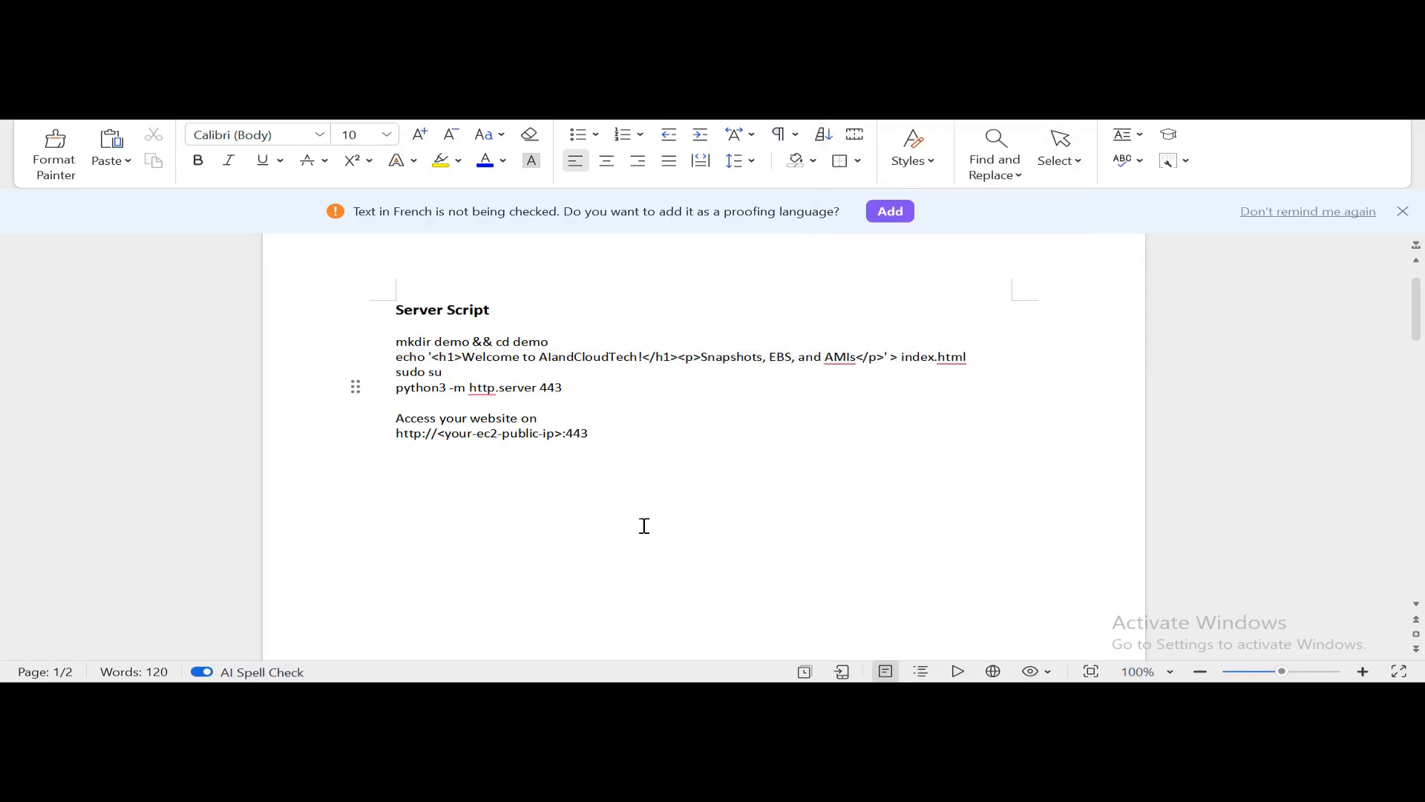
{"action": "left_click", "coordinate": [735, 649]}
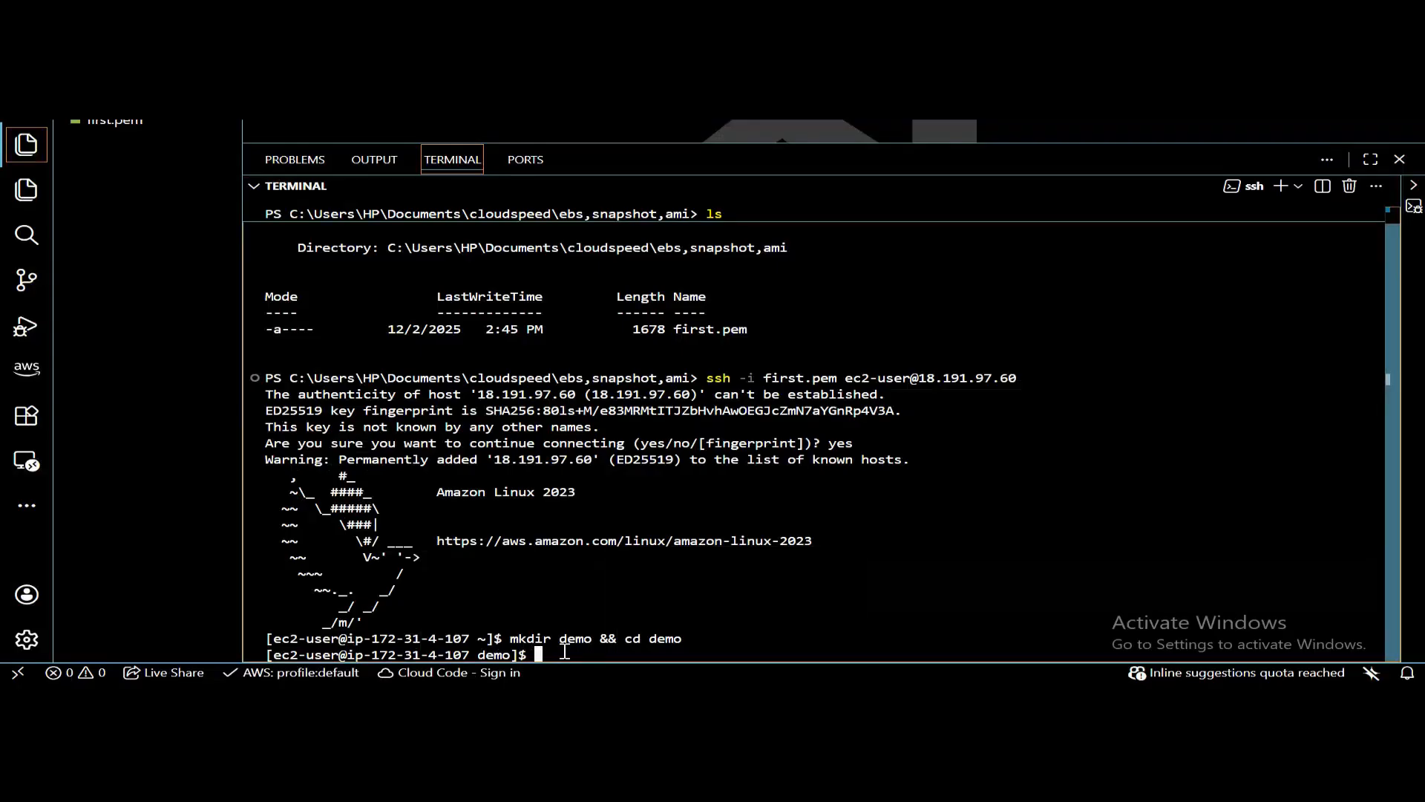
{"action": "type", "text": "echo '<h1>Welcome to AIandCloudTech!</h1><p>Snapshots, EBS, and AMIs</p>' > index.html"}
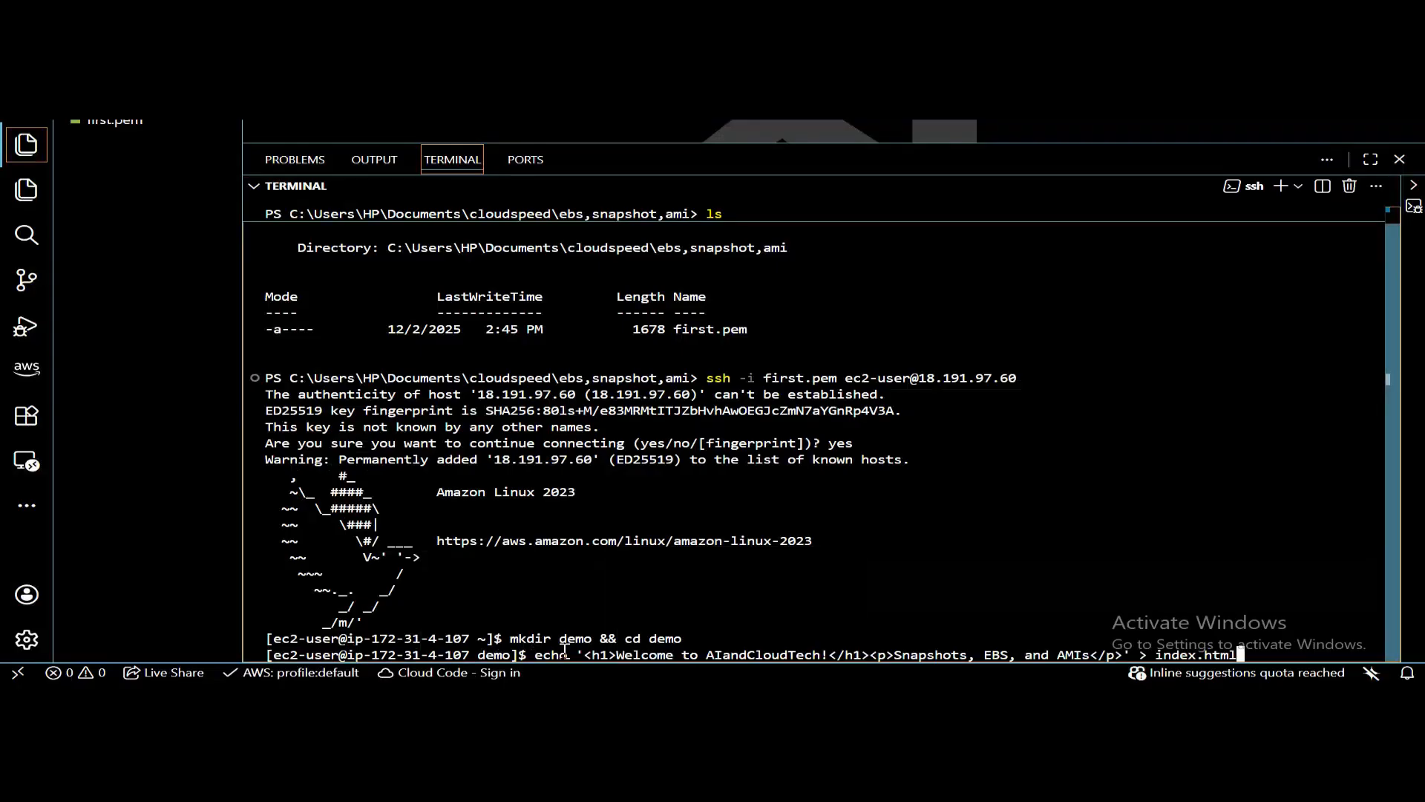
{"action": "key", "text": "Return"}
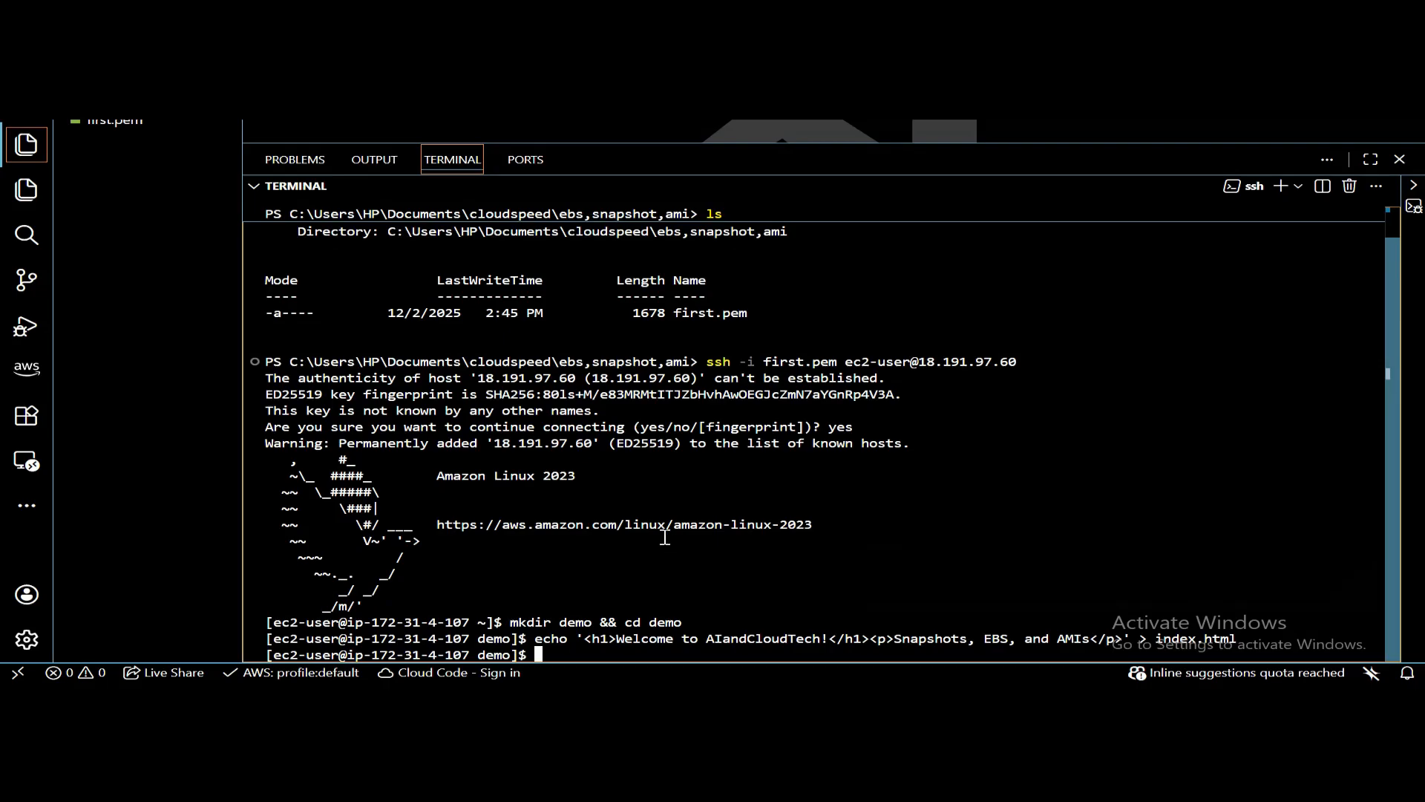
{"action": "type", "text": "ls"}
{"action": "key", "text": "Return"}
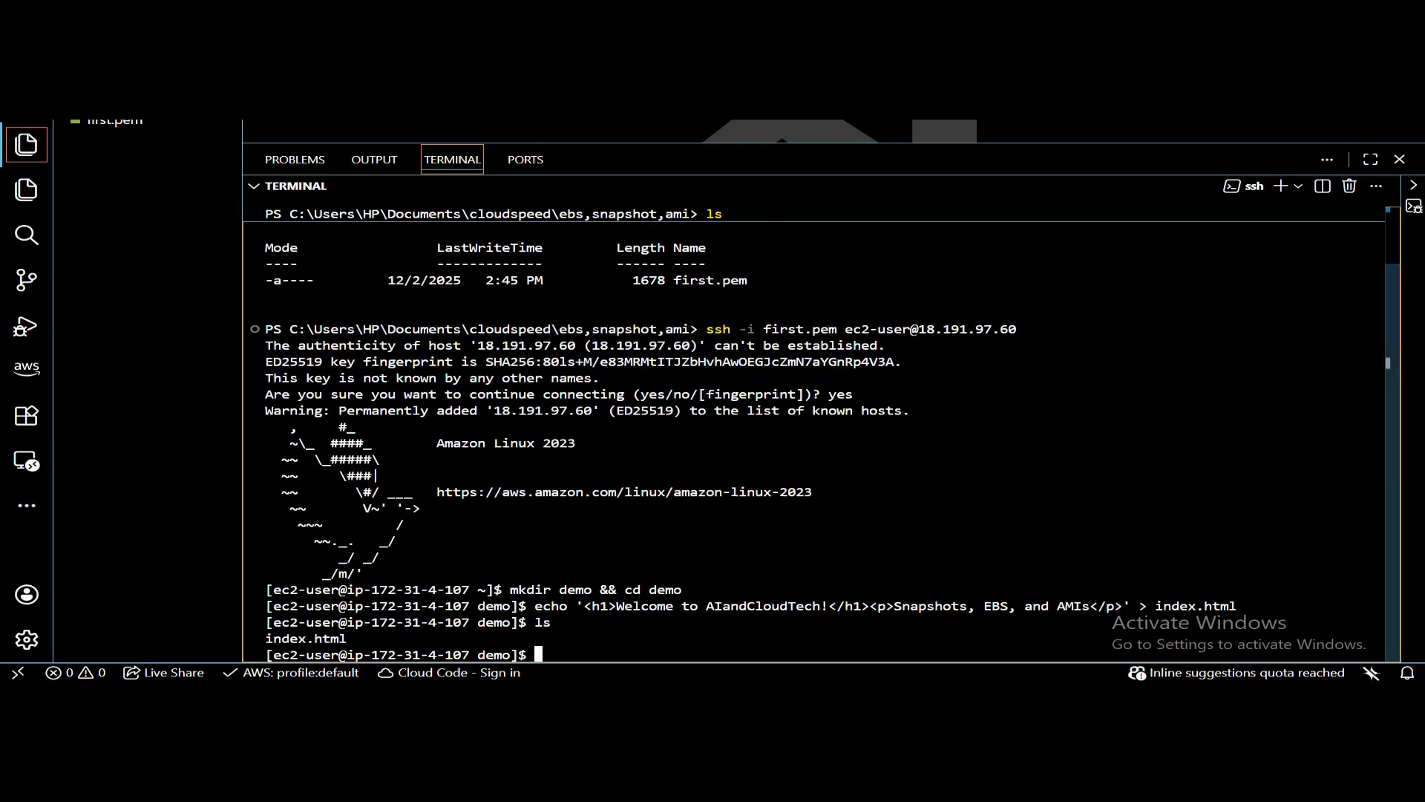
- Copy "sudo su" from the Server Script document and run it in the Visual Studio Code SSH session
{"action": "left_click", "coordinate": [692, 629]}
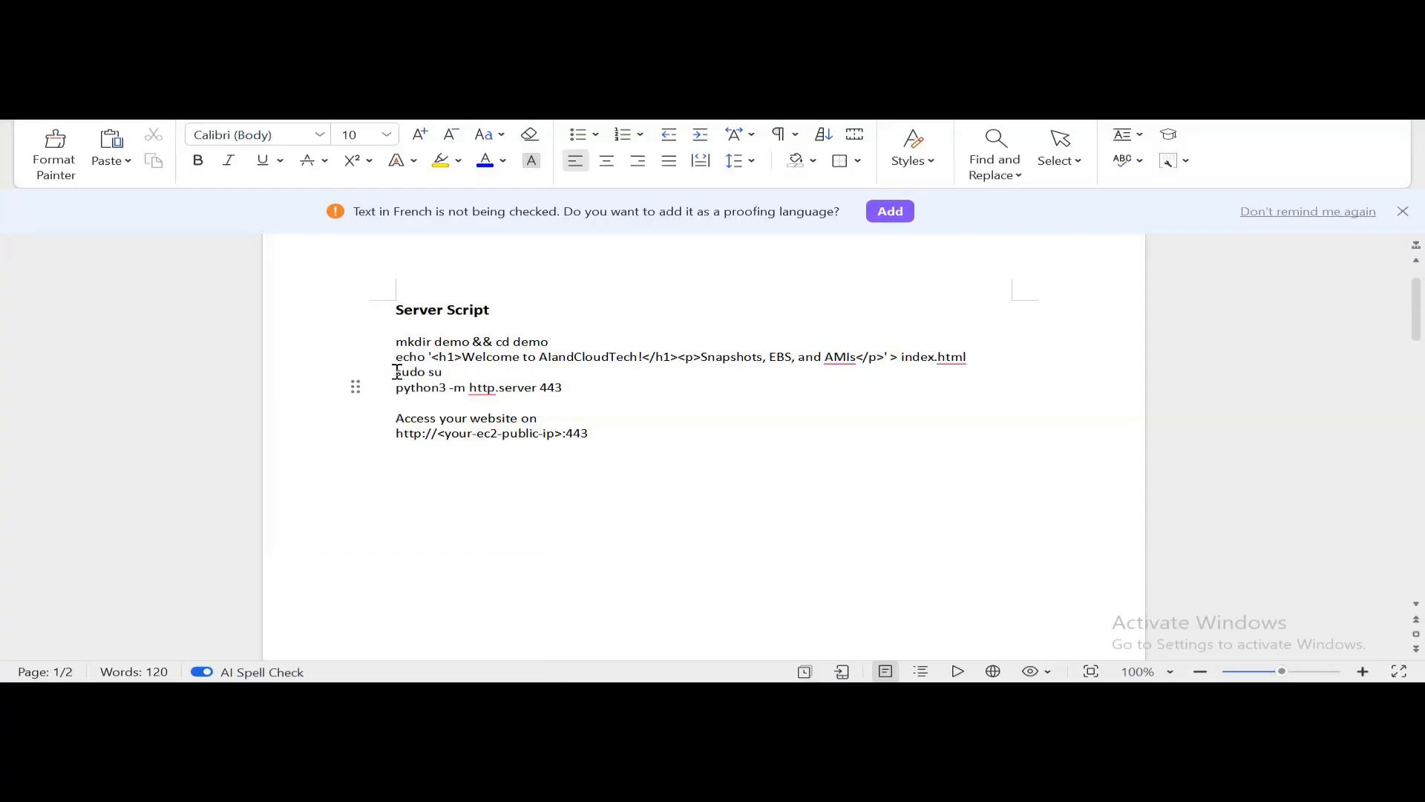
{"action": "left_click_drag", "start_coordinate": [398, 373], "coordinate": [443, 373]}
{"action": "key", "text": "ctrl+c"}
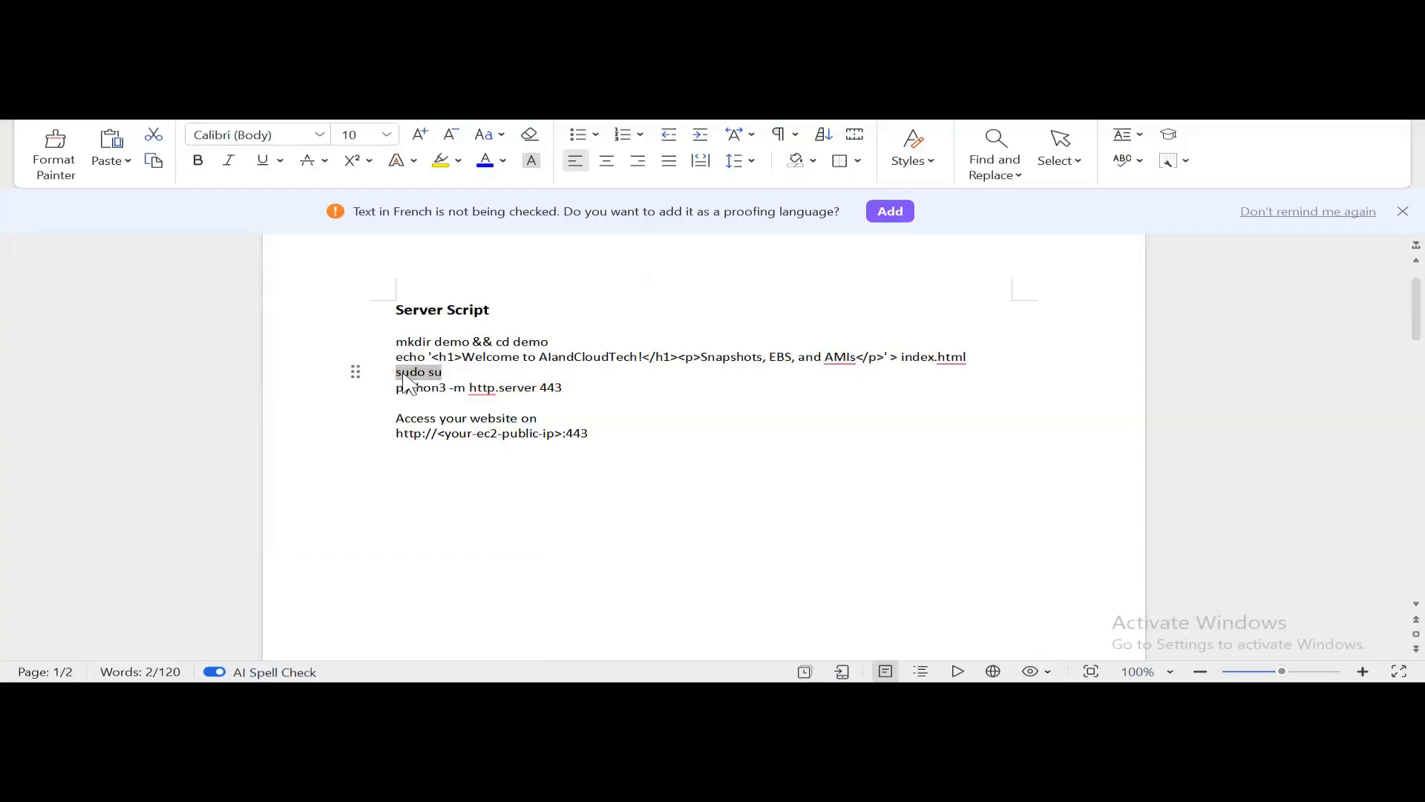
{"action": "right_click", "coordinate": [405, 376]}
{"action": "key", "text": "Escape"}
{"action": "left_click", "coordinate": [746, 611]}
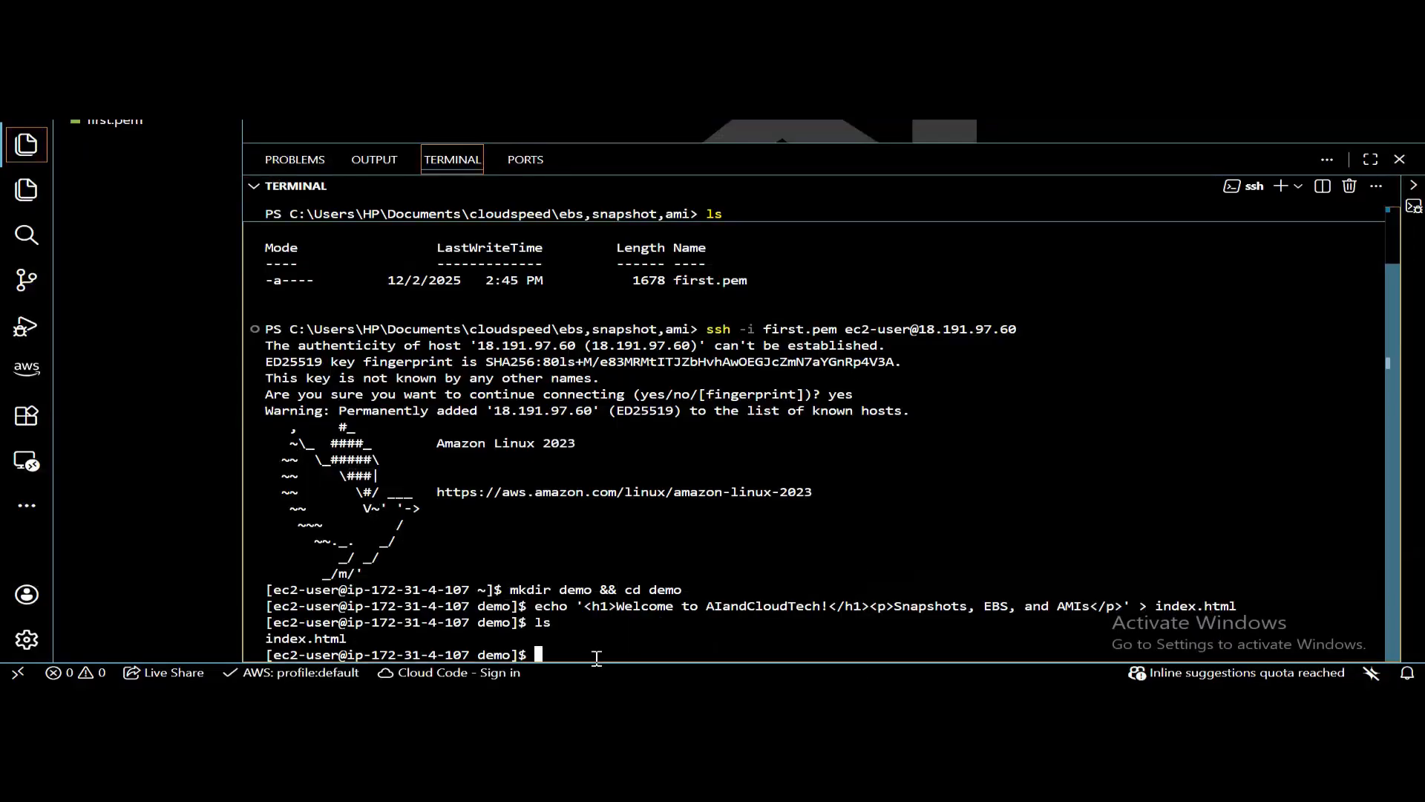
{"action": "key", "text": "ctrl+v"}
{"action": "key", "text": "Return"}
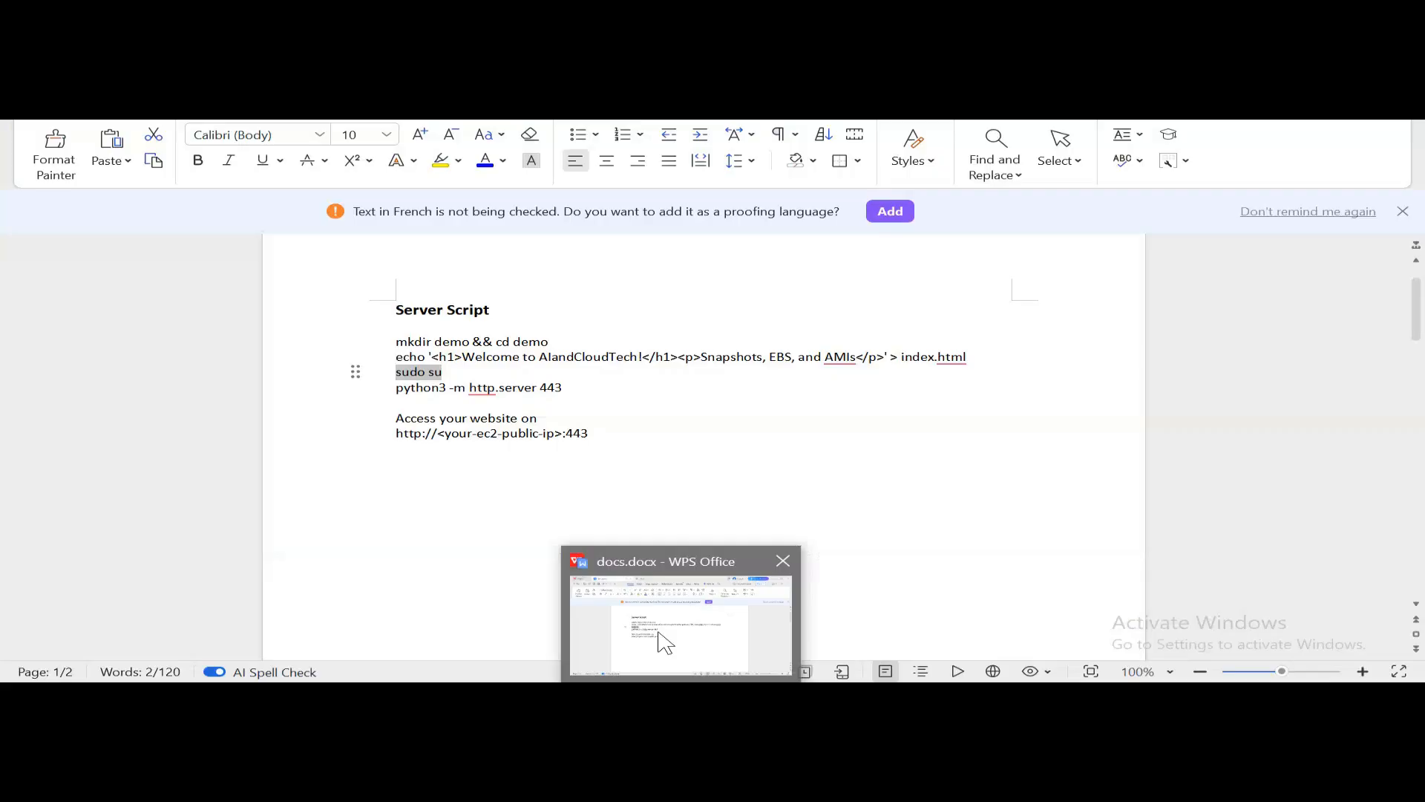
- Copy "python3 -m http.server 443" from the Server Script document and run it in the root session in Visual Studio Code
{"action": "left_click", "coordinate": [659, 636]}
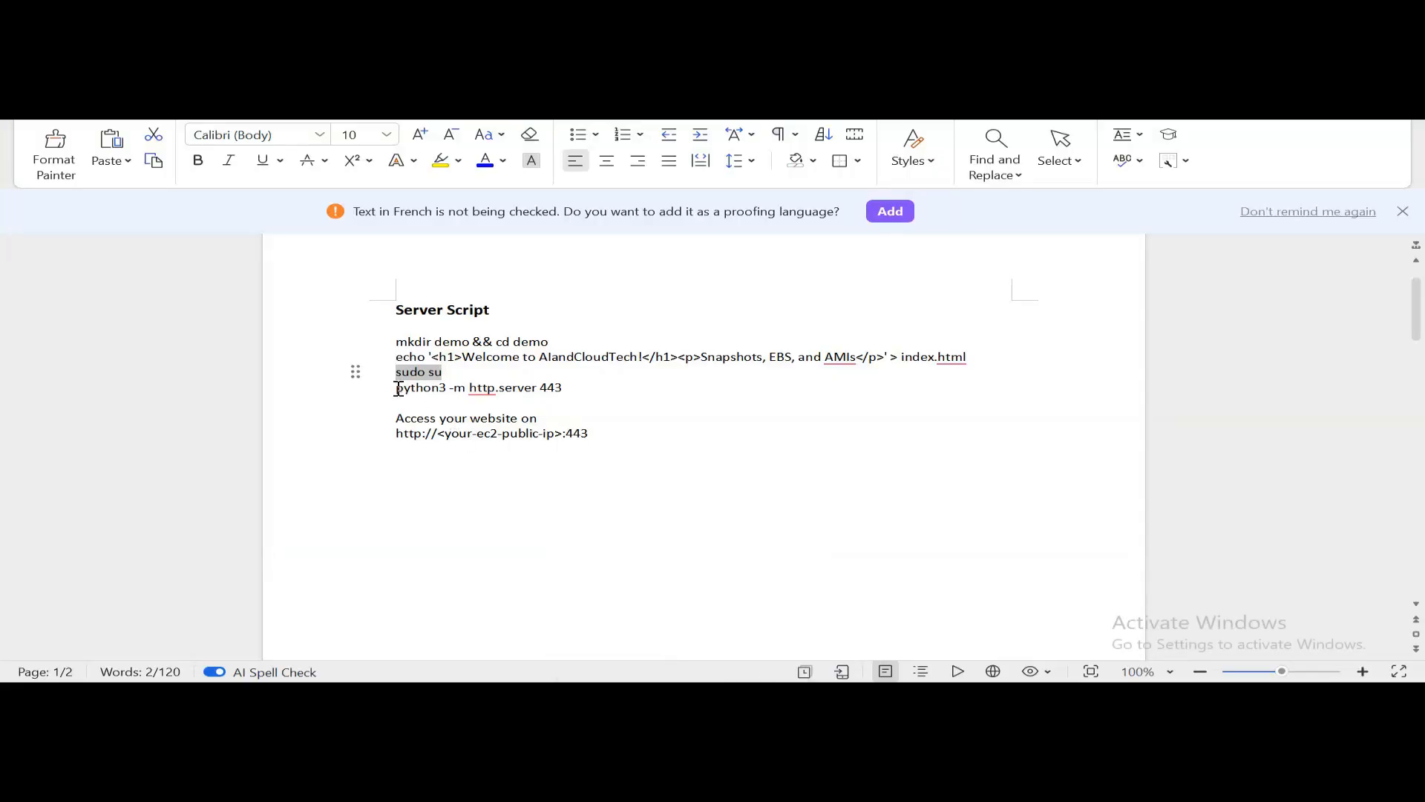
{"action": "left_click_drag", "start_coordinate": [397, 387], "coordinate": [564, 387]}
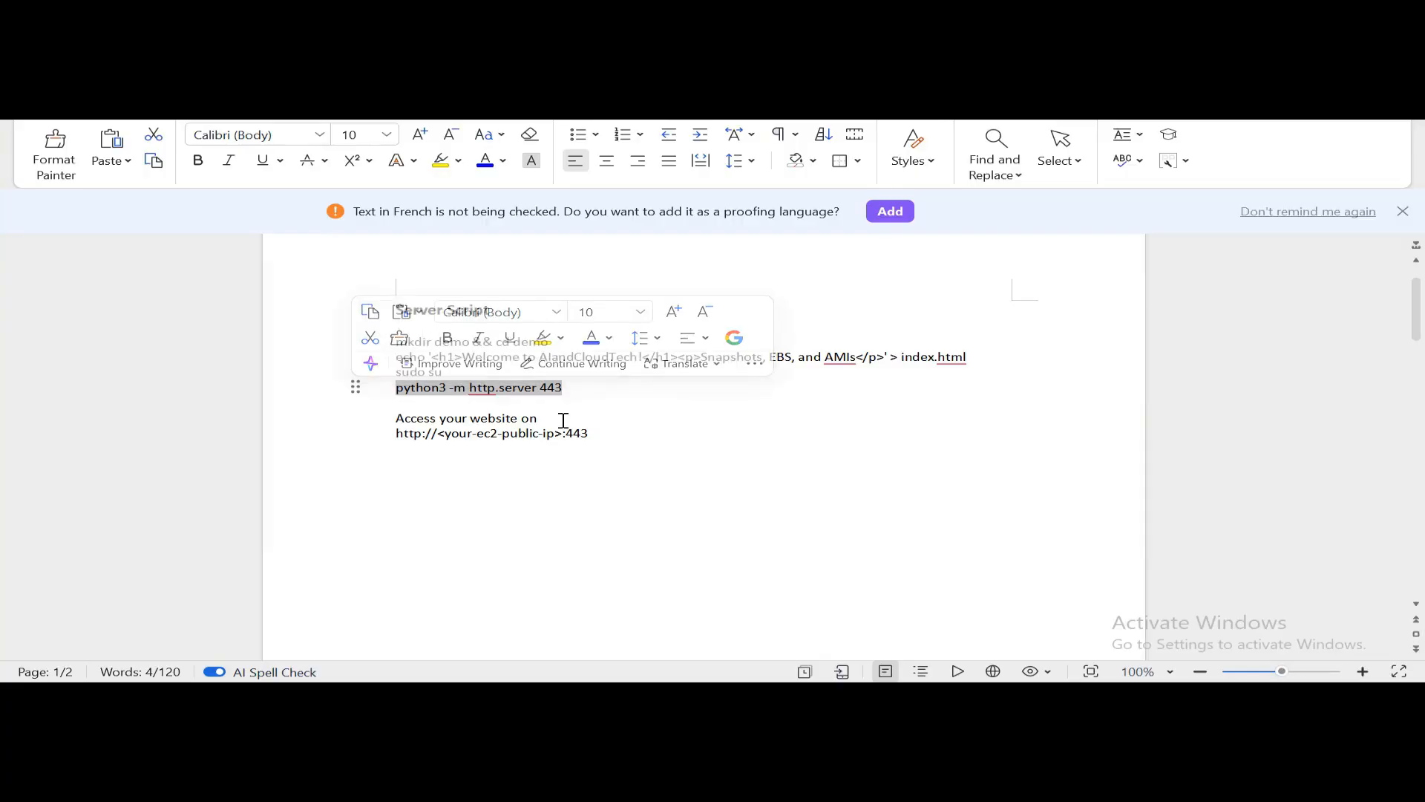
{"action": "right_click", "coordinate": [490, 392]}
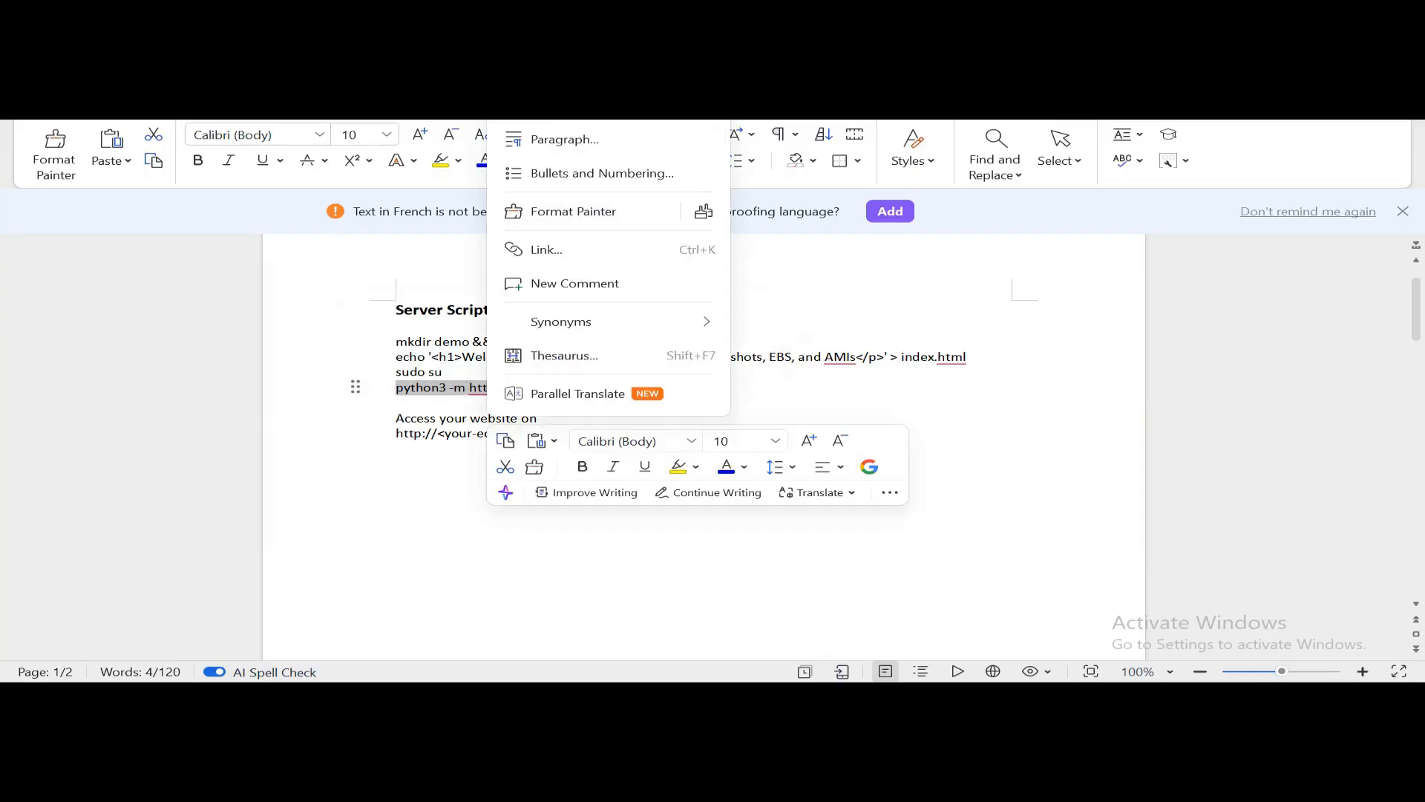
{"action": "left_click", "coordinate": [536, 74]}
{"action": "left_click", "coordinate": [610, 390]}
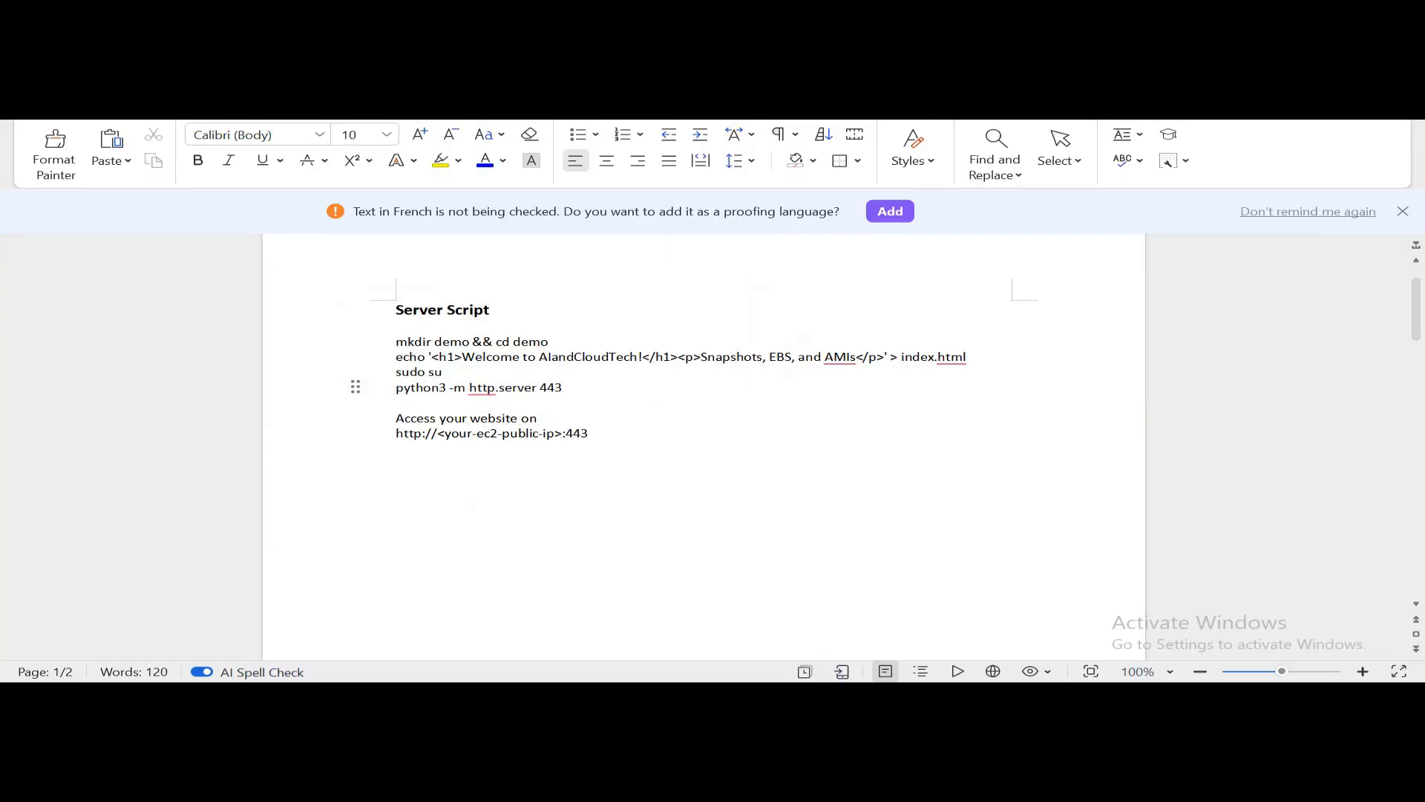
{"action": "mouse_move", "coordinate": [750, 680]}
{"action": "left_click", "coordinate": [748, 582]}
{"action": "type", "text": "python3 -m http.server 443"}
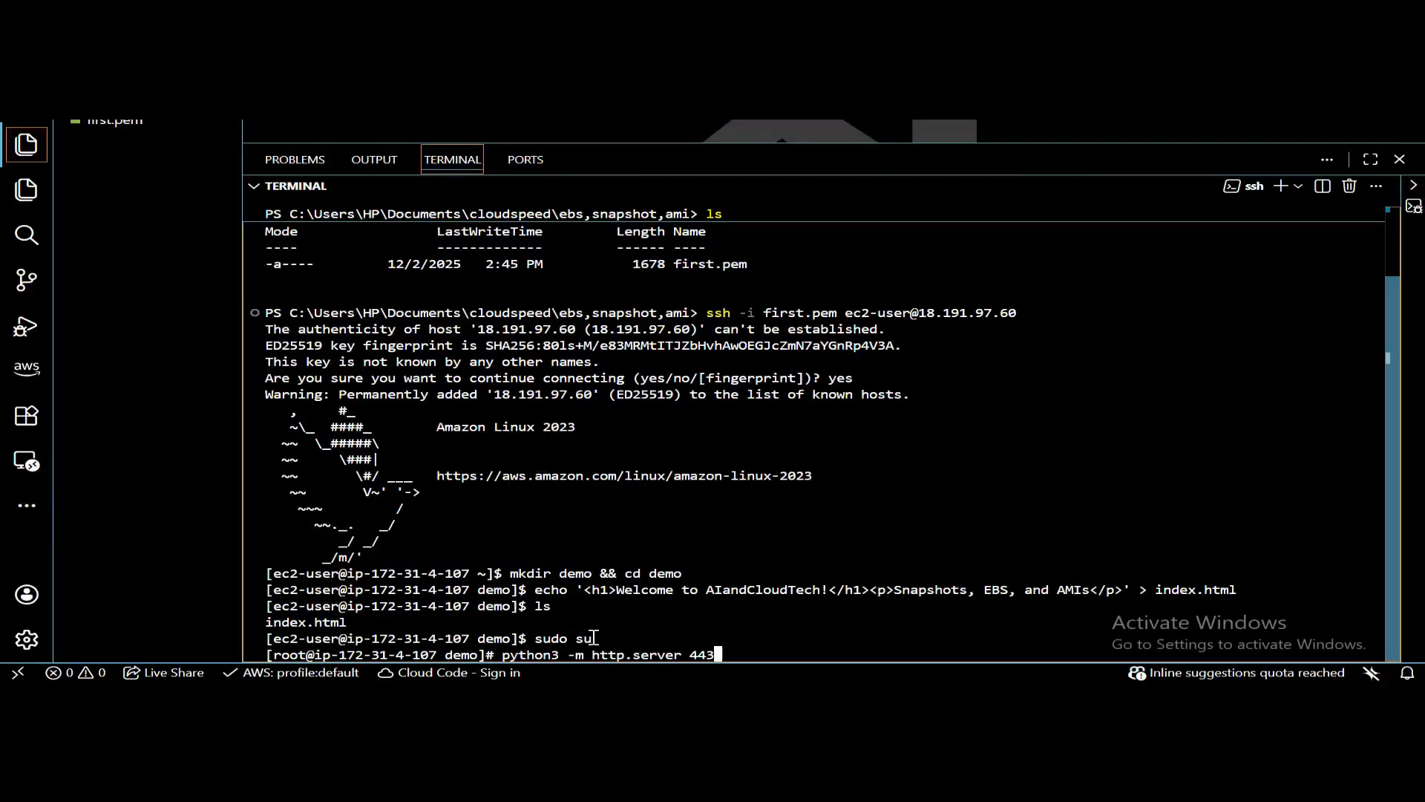
{"action": "key", "text": "Return"}
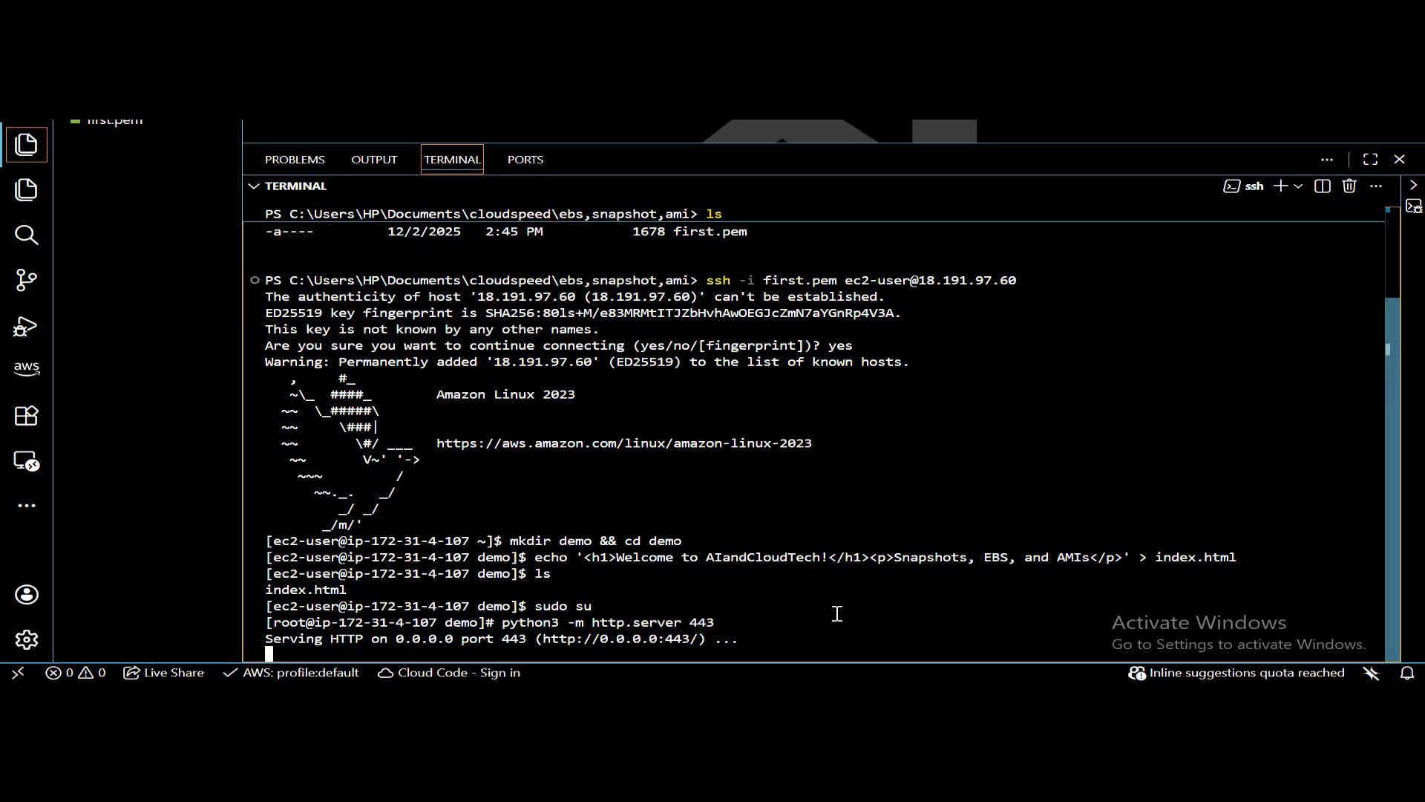
- Check the website address format in the Server Script document, then copy the first instance's public IPv4 address from the EC2 console in Brave
{"action": "mouse_move", "coordinate": [681, 704]}
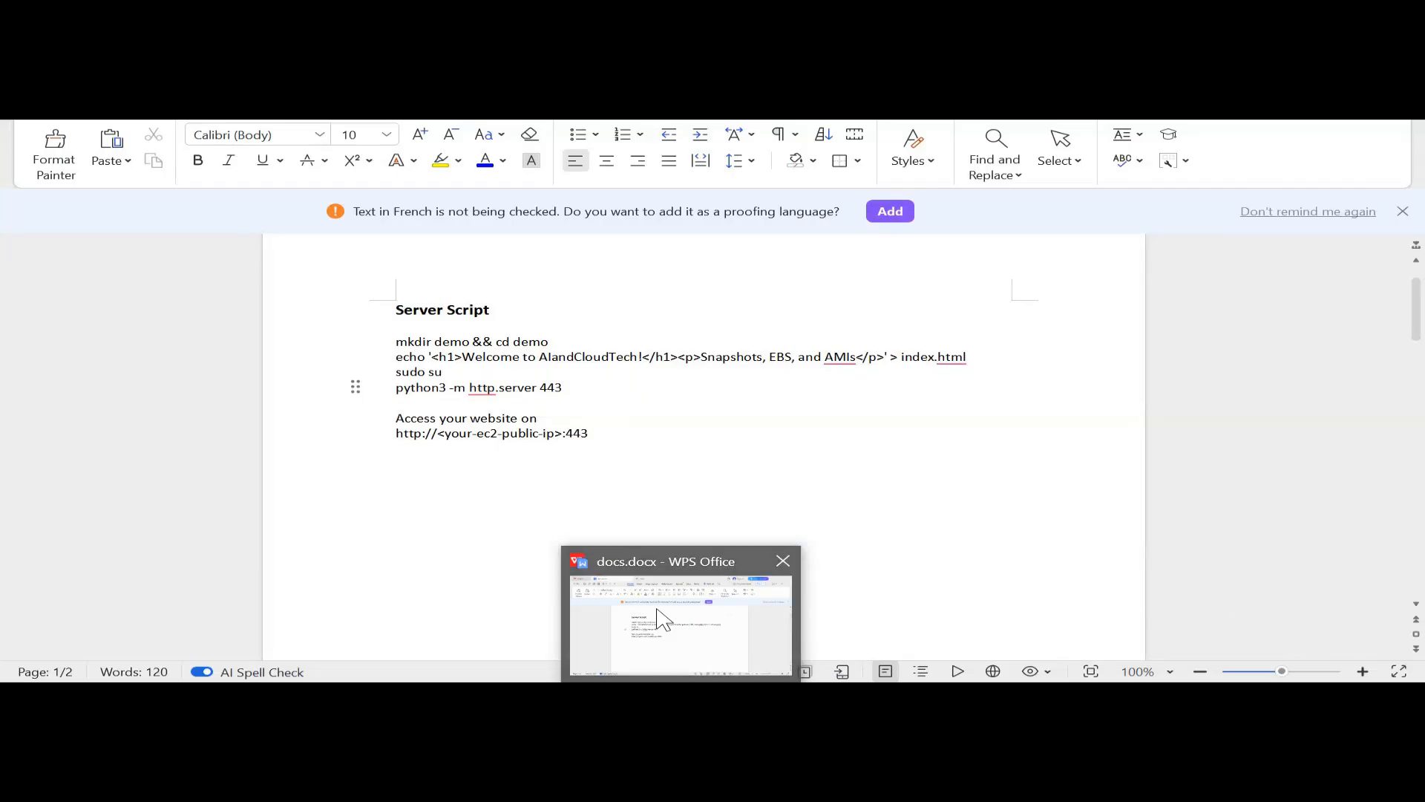
{"action": "left_click", "coordinate": [663, 620]}
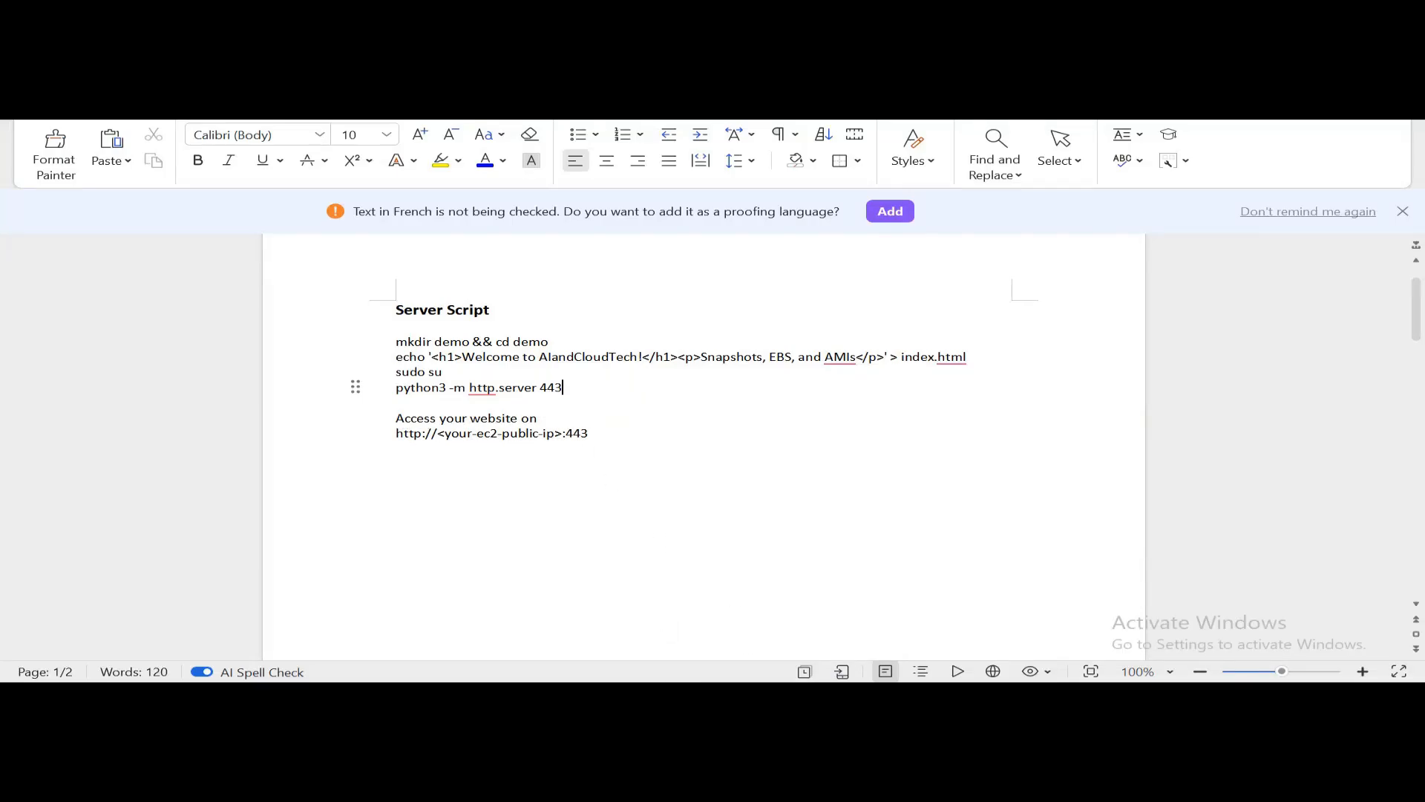
{"action": "mouse_move", "coordinate": [625, 704]}
{"action": "left_click", "coordinate": [634, 620]}
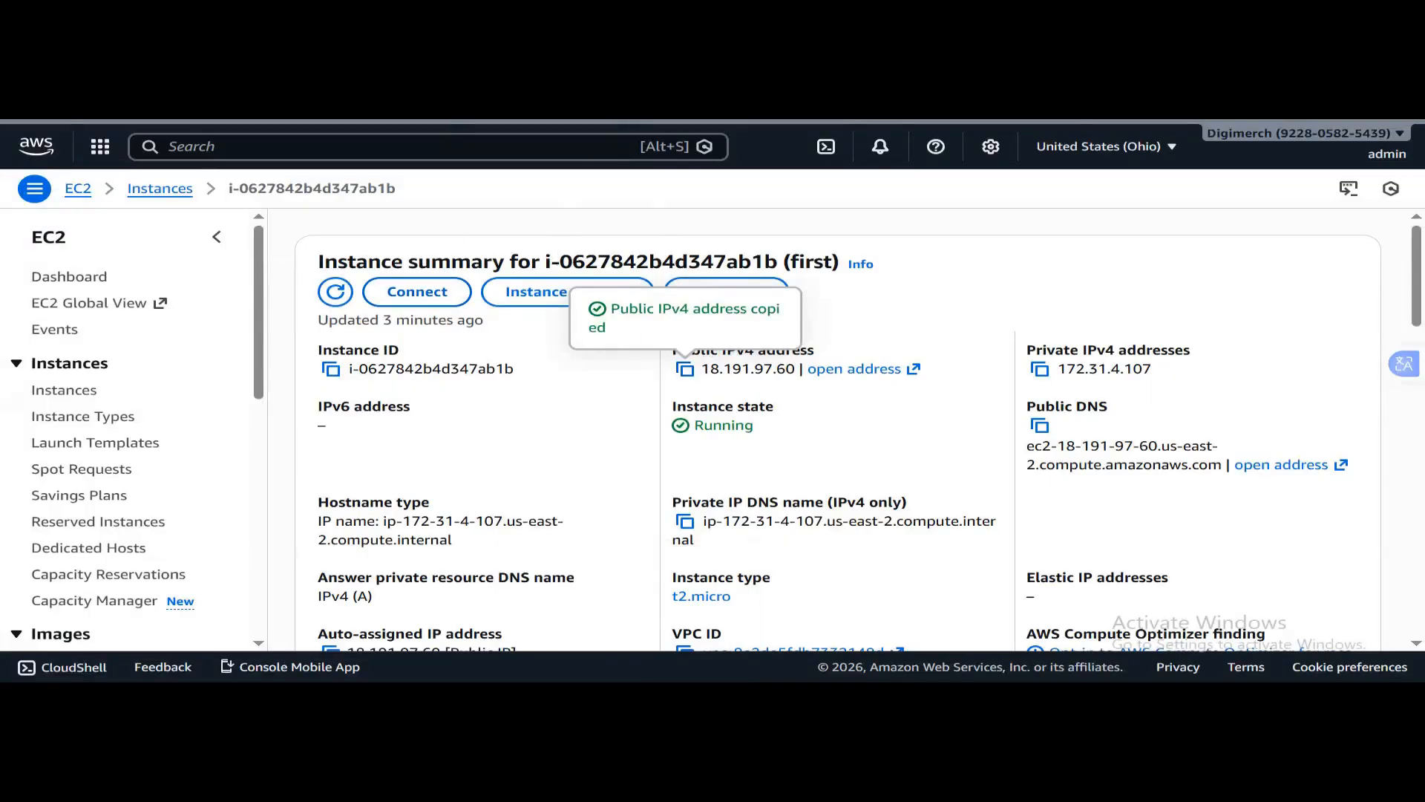
{"action": "left_click", "coordinate": [950, 317]}
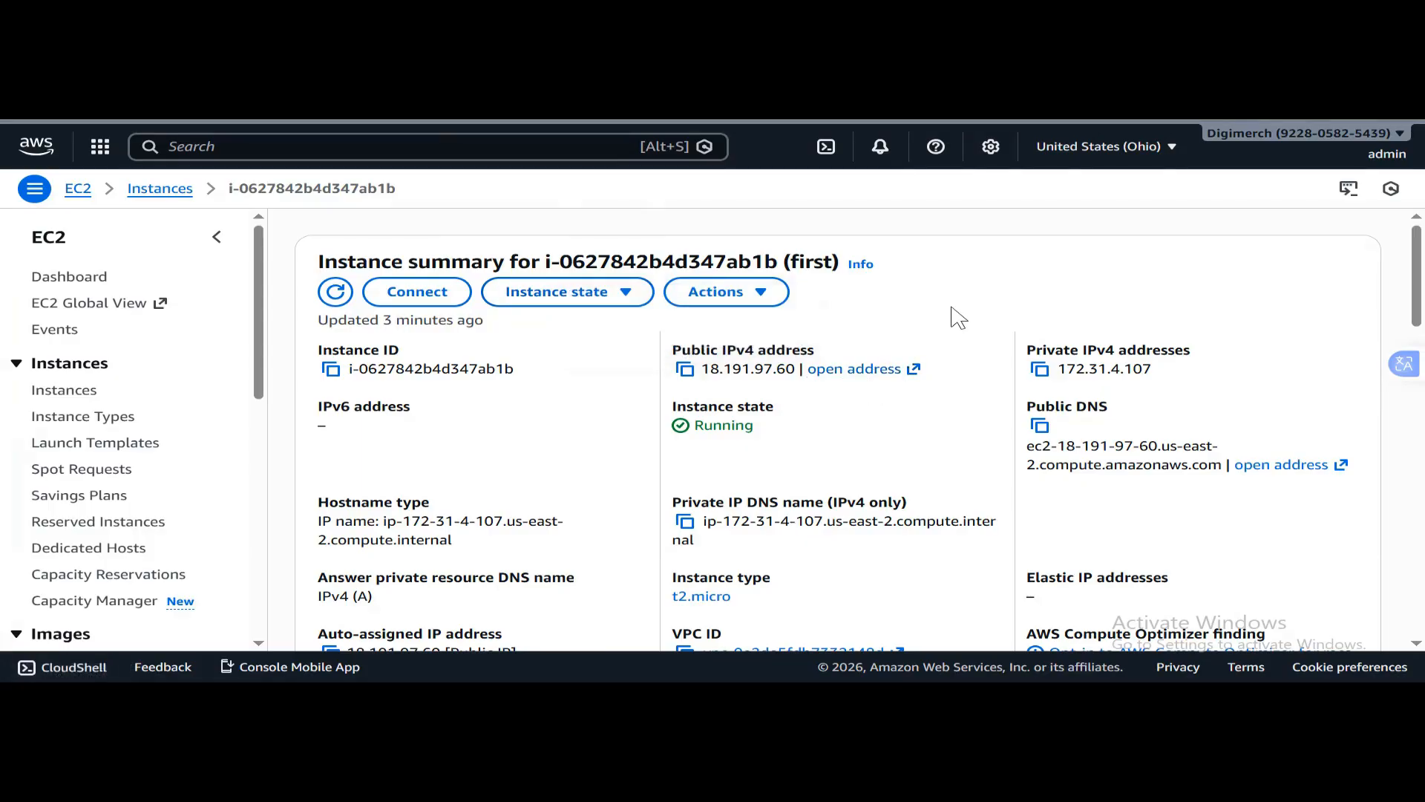
{"action": "left_click", "coordinate": [687, 371]}
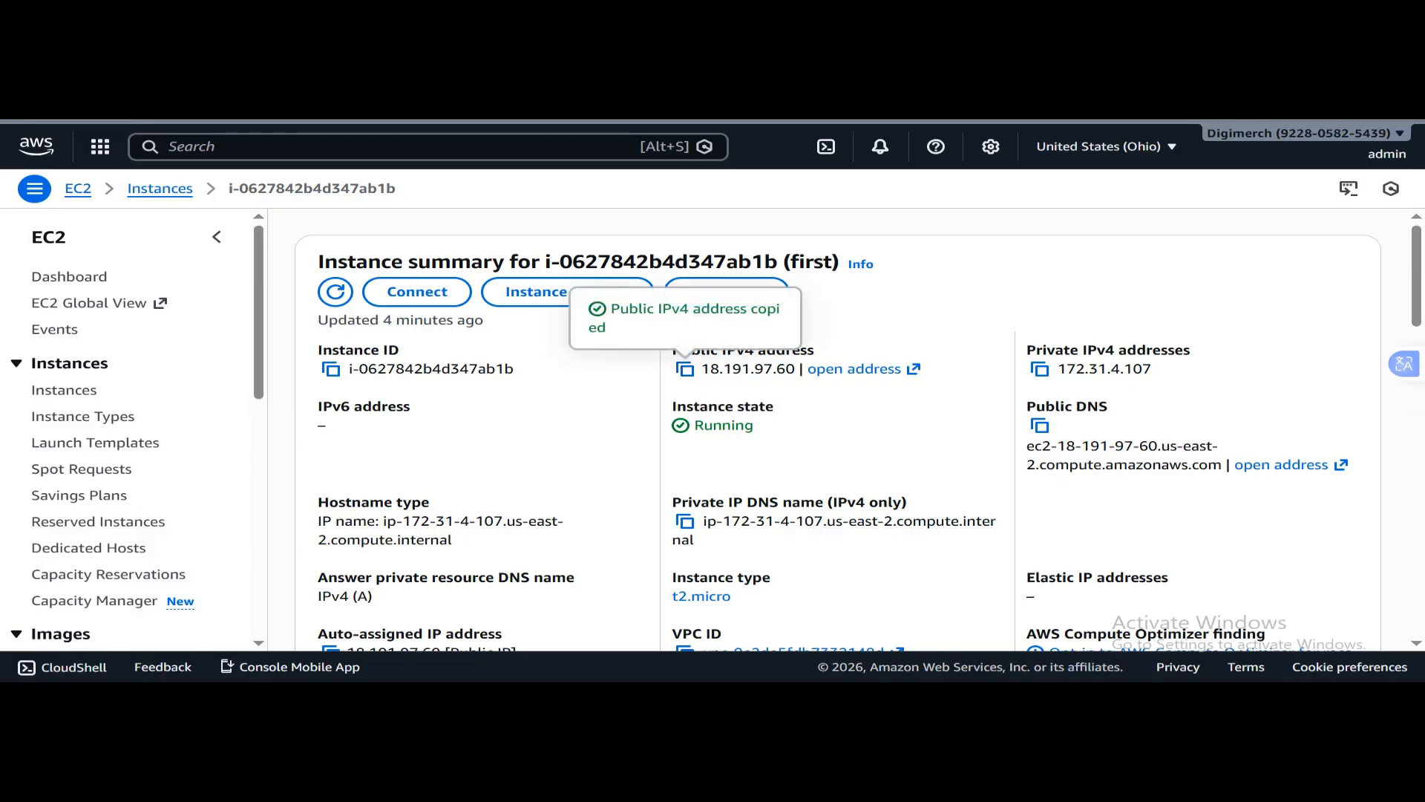
- Open 18.191.97.60:443 in a new browser tab and continue to the site despite the insecure connection
{"action": "key", "text": "ctrl+t"}
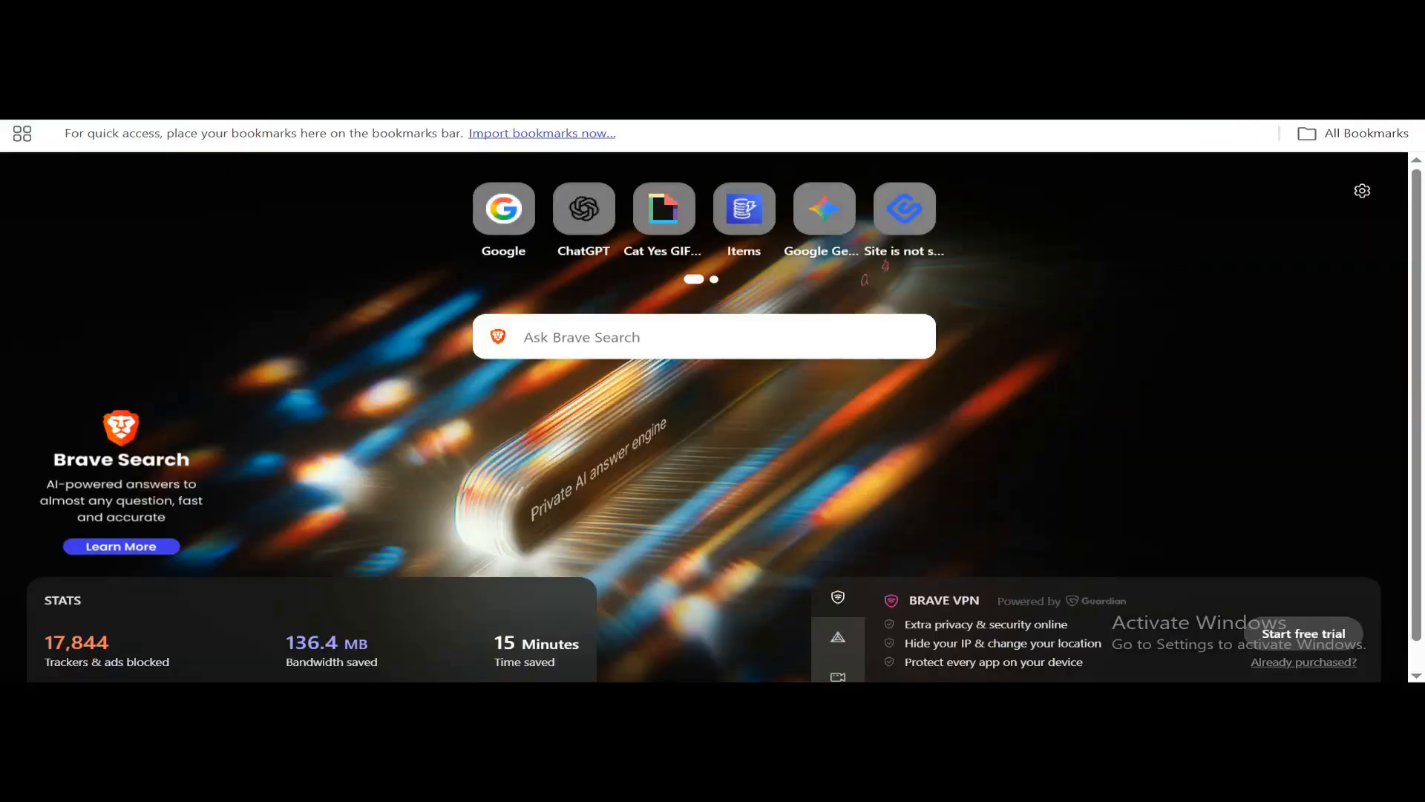
{"action": "key", "text": "ctrl+v"}
{"action": "type", "text": ":4"}
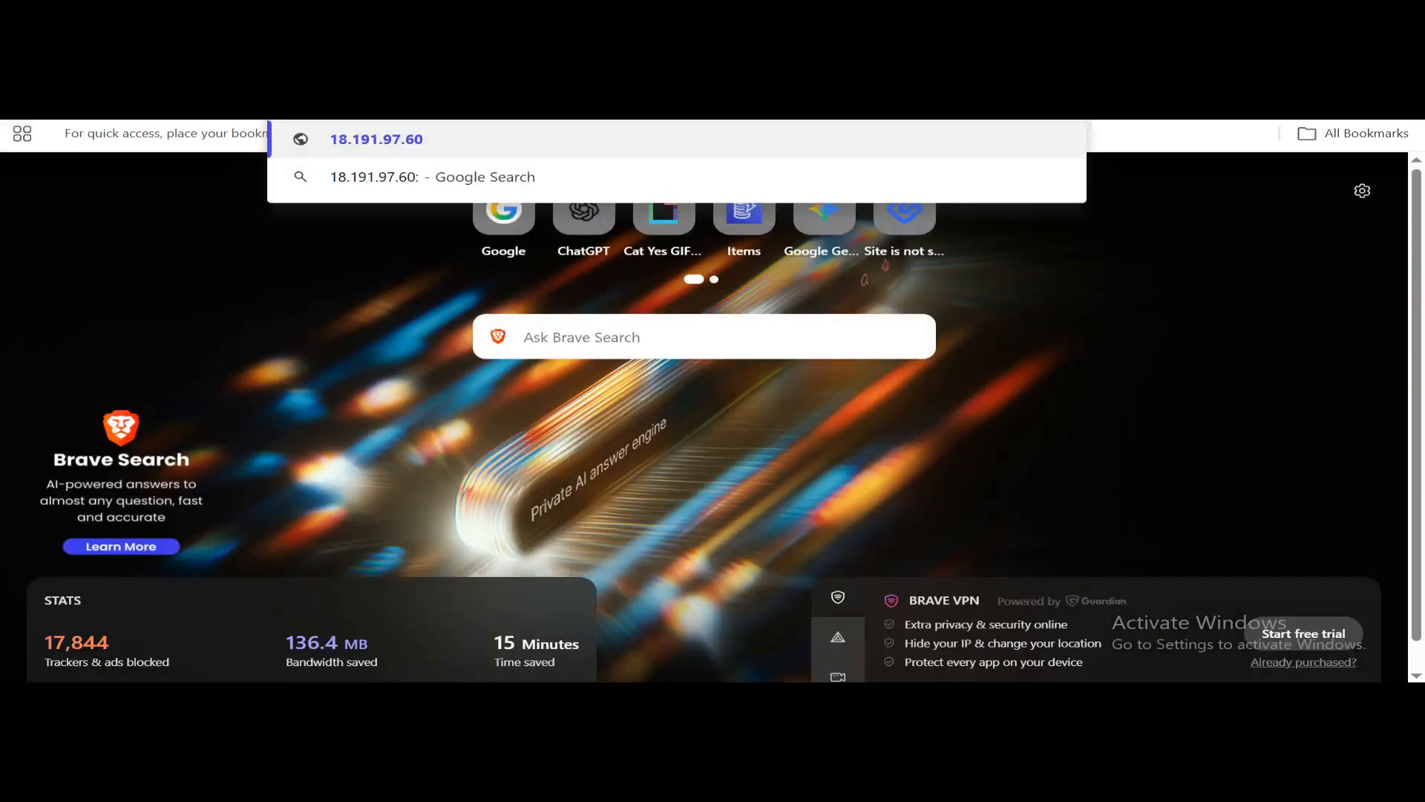
{"action": "type", "text": "43"}
{"action": "key", "text": "Return"}
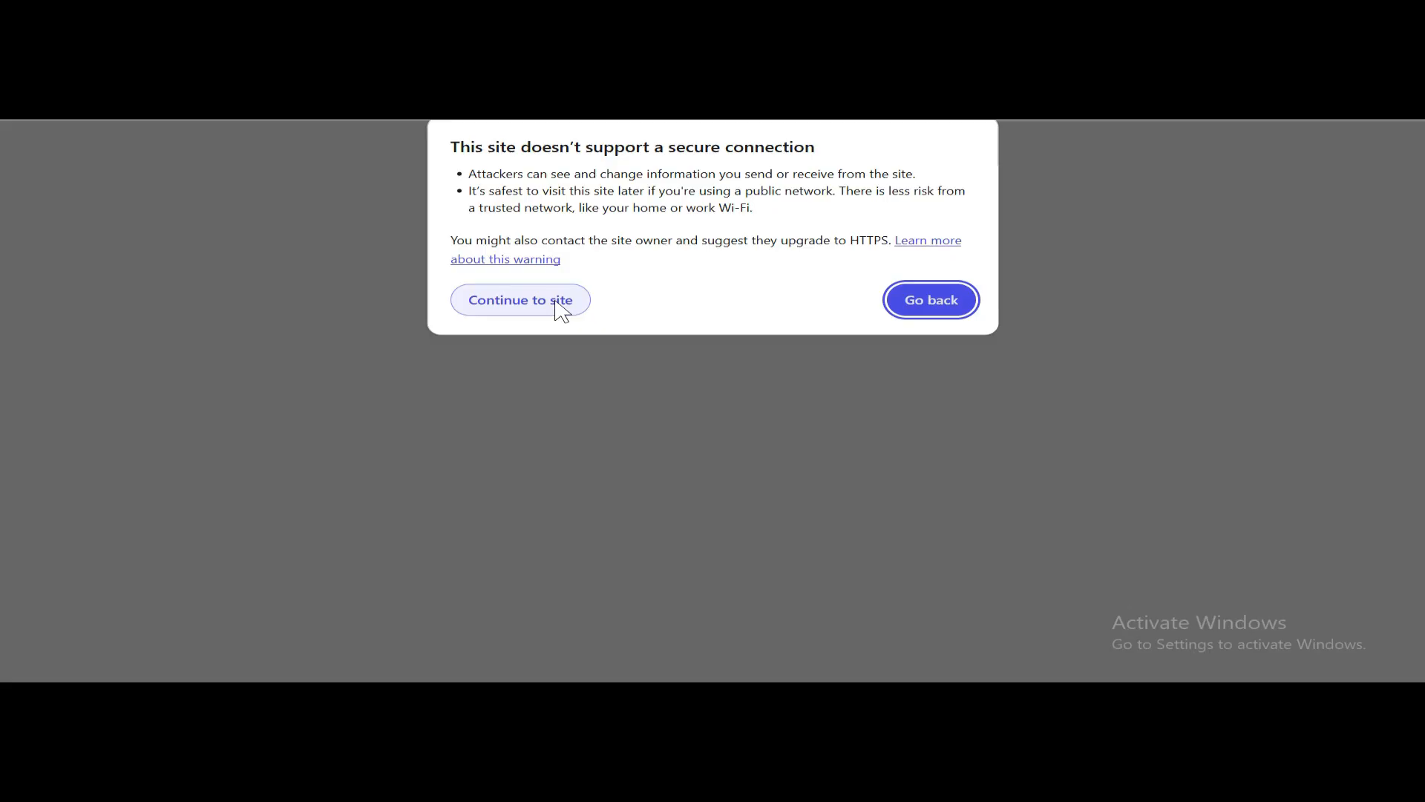
{"action": "left_click", "coordinate": [562, 304]}
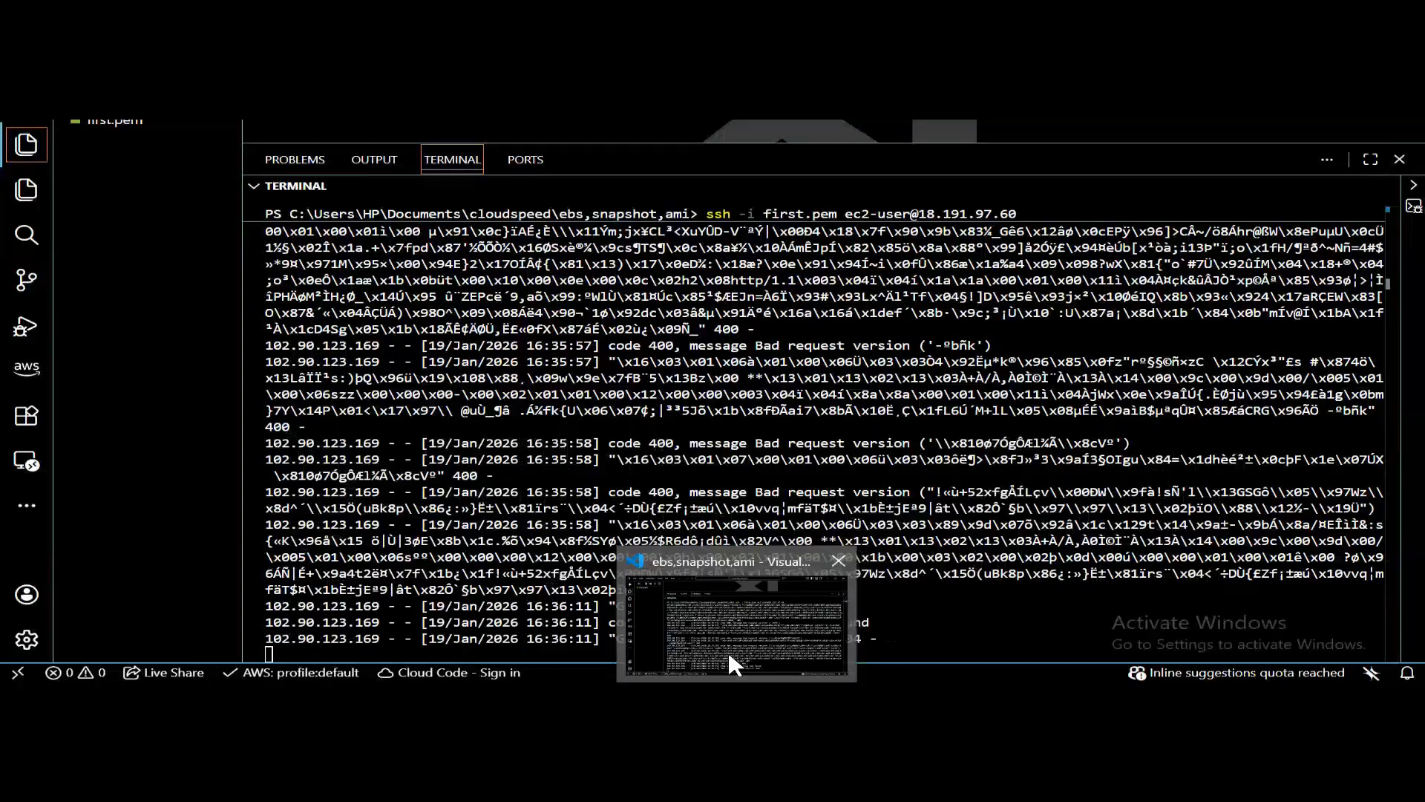
- Switch to Visual Studio Code and review the Python web server's request log in the terminal
{"action": "left_click", "coordinate": [728, 648]}
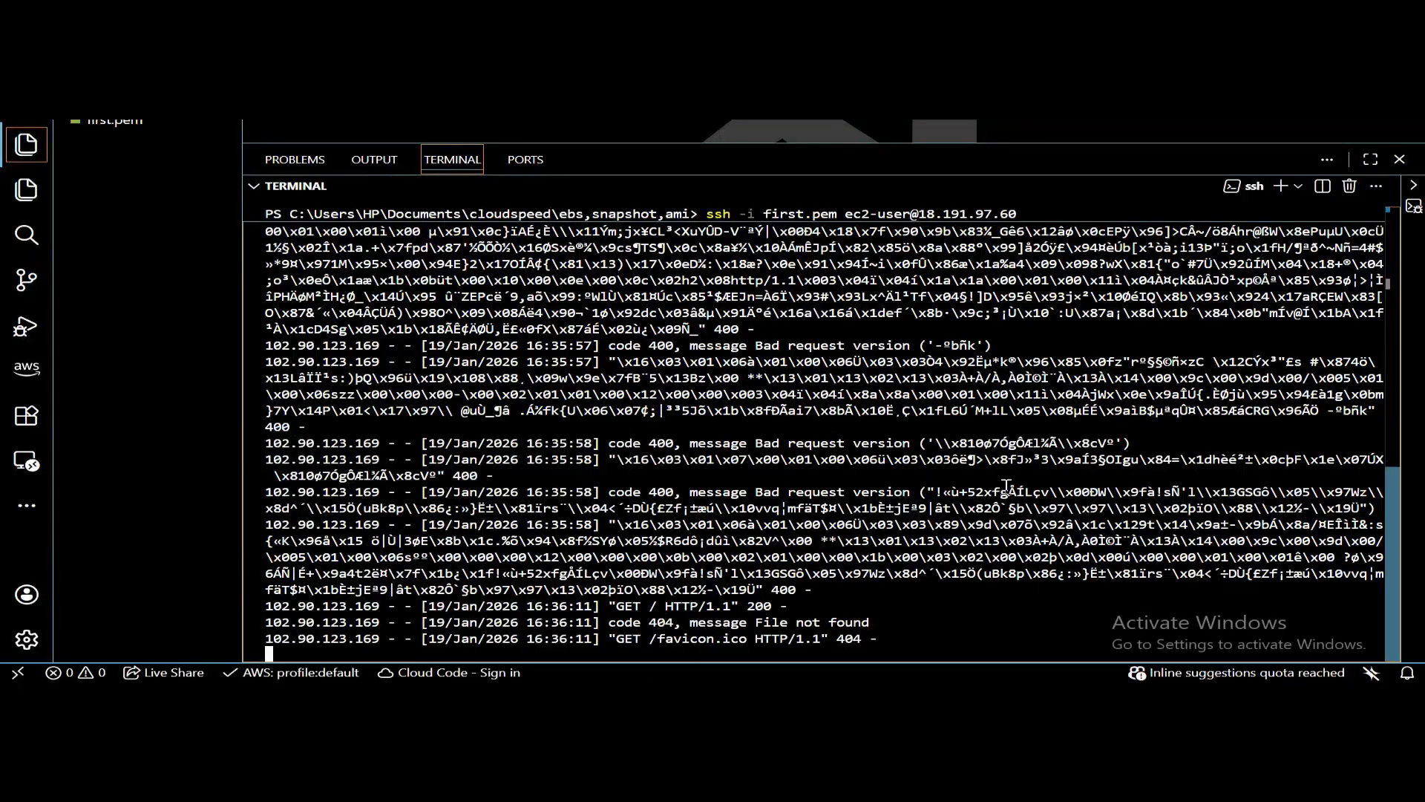
{"action": "scroll", "coordinate": [728, 477], "scroll_direction": "up", "scroll_amount": 1}
{"action": "scroll", "coordinate": [729, 478], "scroll_direction": "down", "scroll_amount": 1}
{"action": "scroll", "coordinate": [728, 477], "scroll_direction": "up", "scroll_amount": 2}
{"action": "scroll", "coordinate": [728, 478], "scroll_direction": "down", "scroll_amount": 2}
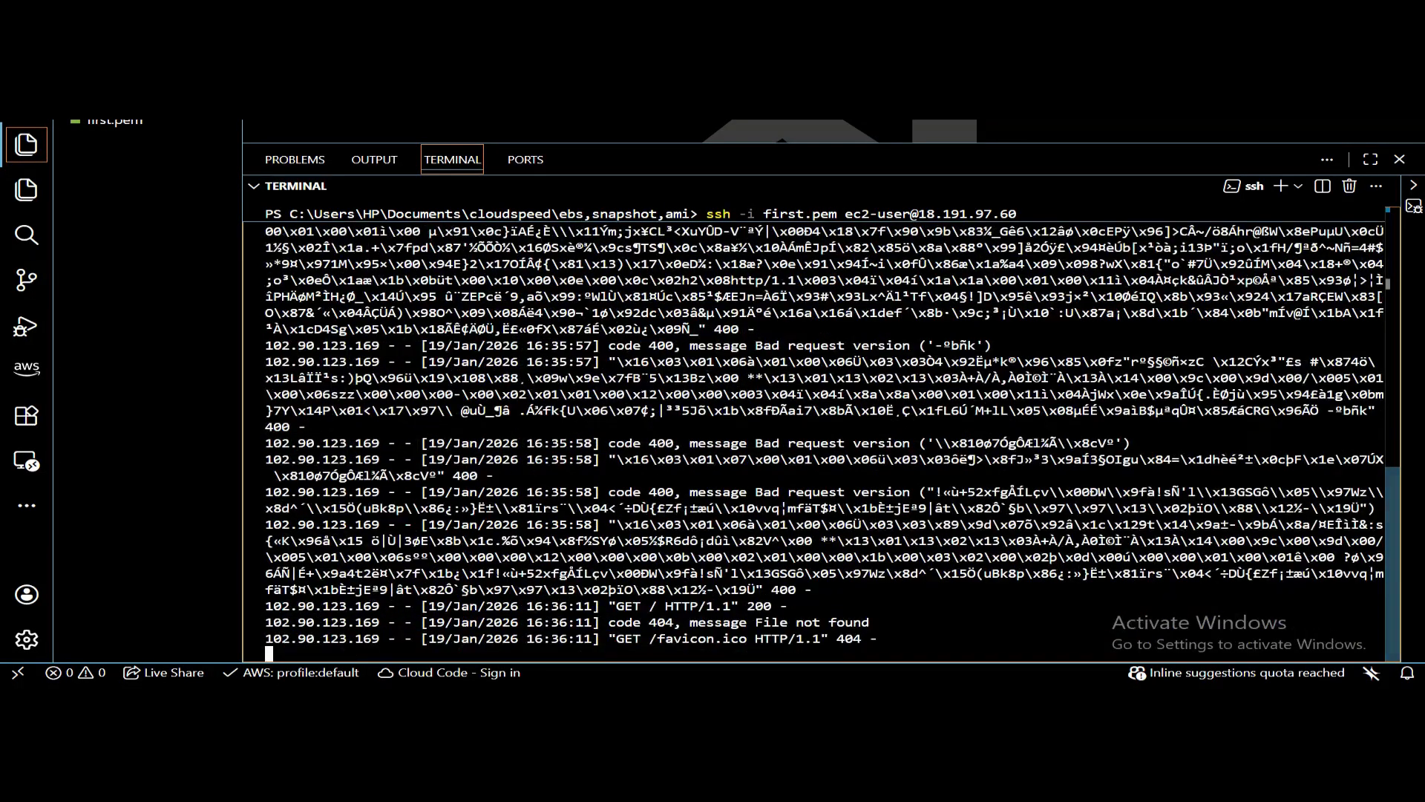
- Compare the welcome and paragraph text of the echo command in the Server Script document with the website page in Brave
{"action": "left_click", "coordinate": [691, 623]}
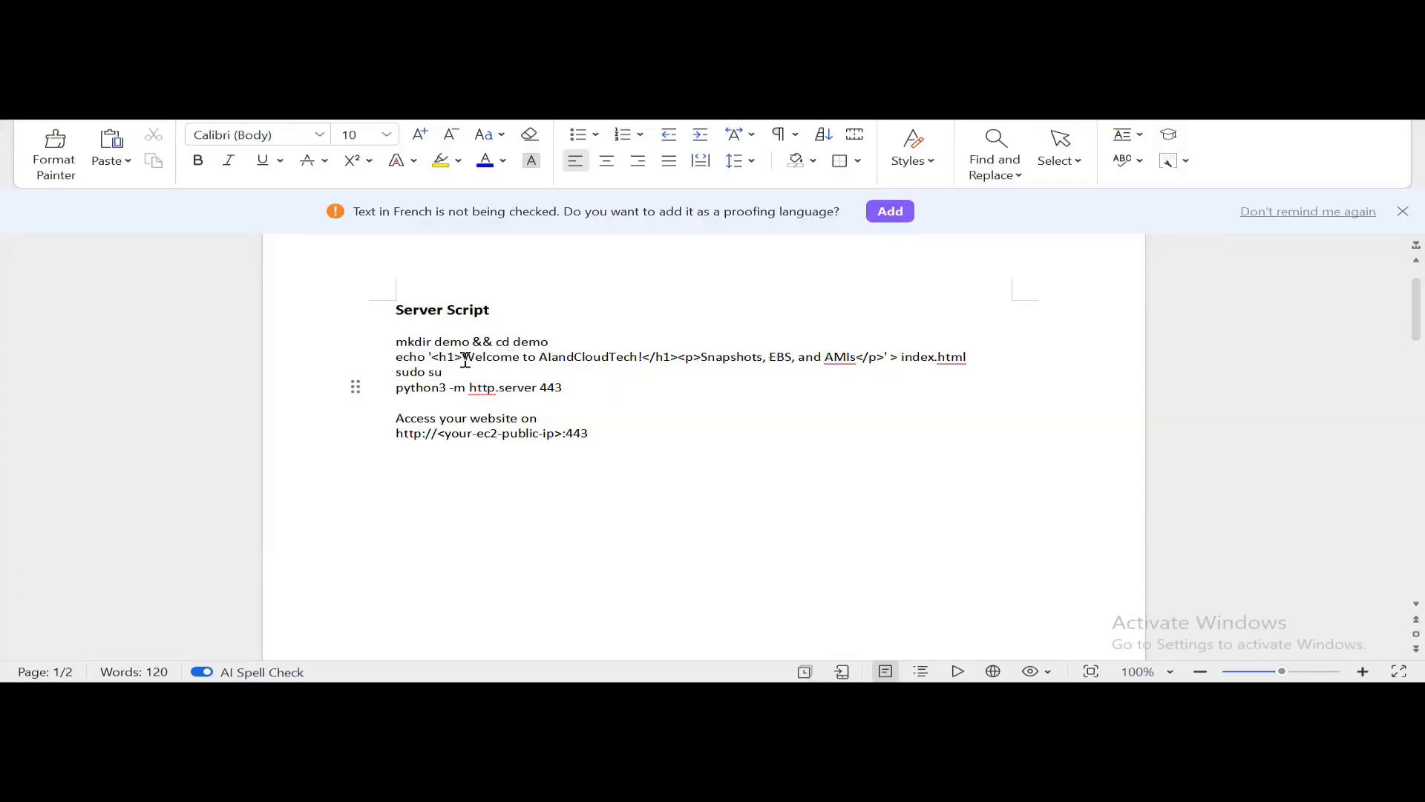
{"action": "left_click_drag", "start_coordinate": [465, 360], "coordinate": [859, 357]}
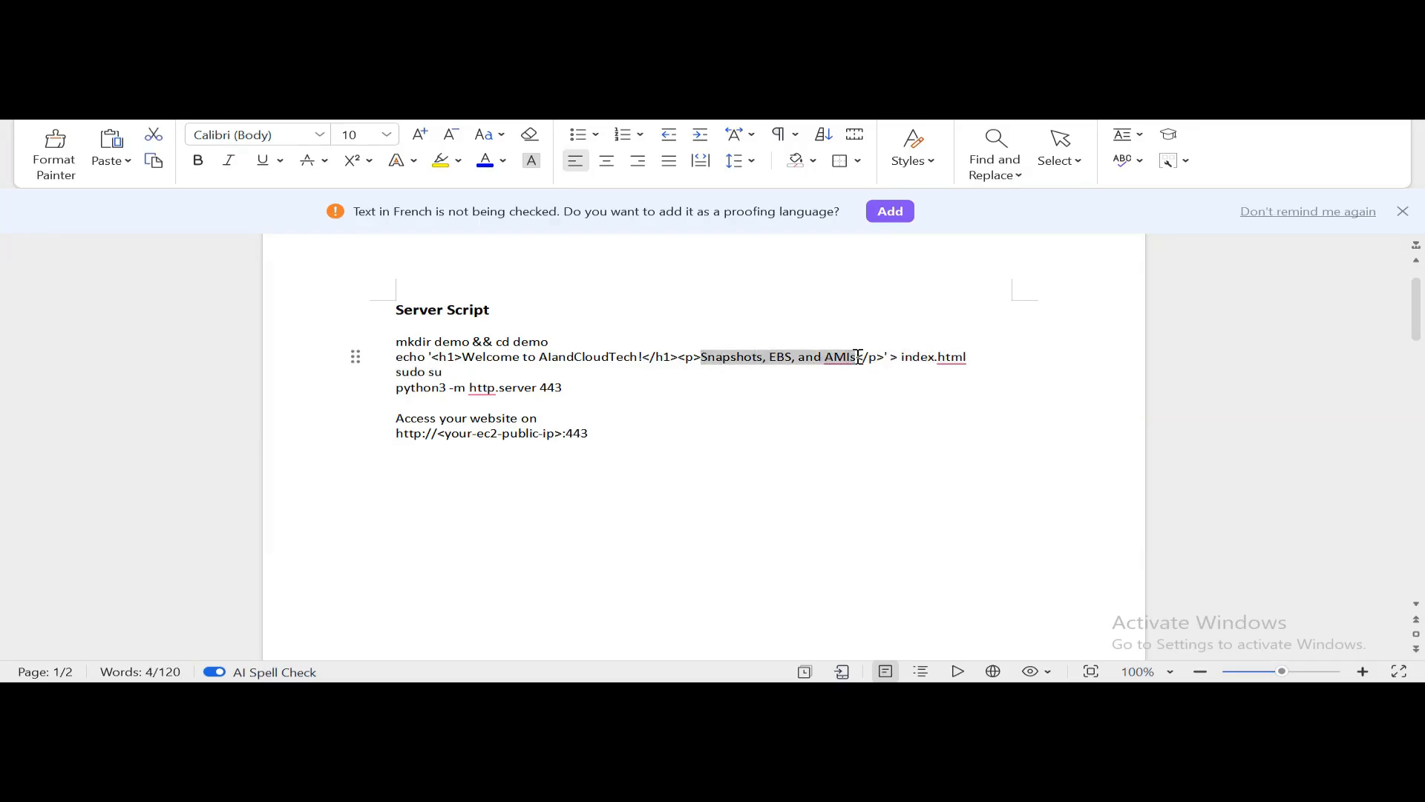
{"action": "left_click", "coordinate": [858, 356]}
{"action": "mouse_move", "coordinate": [627, 699]}
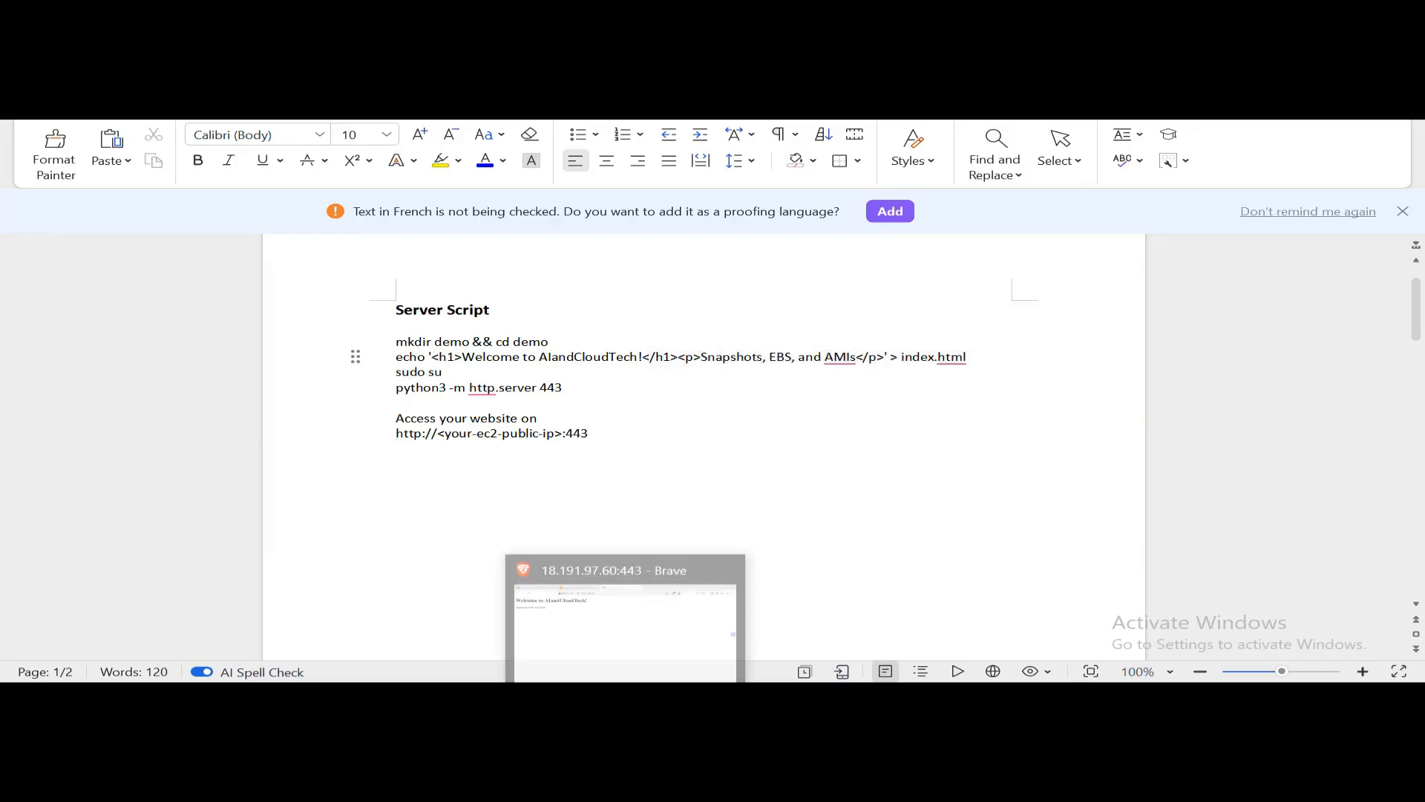
{"action": "left_click", "coordinate": [621, 636]}
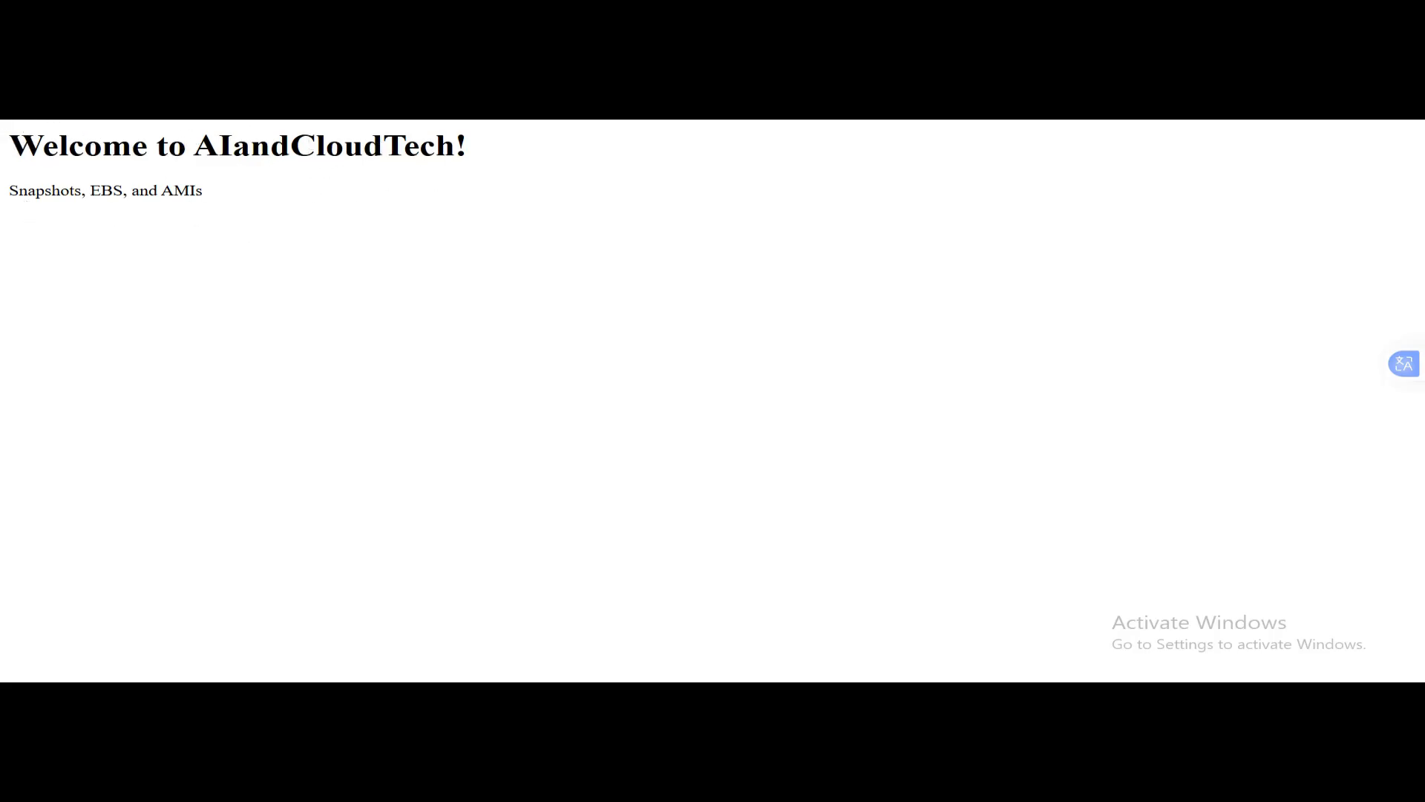
- Return to the first instance's summary in the EC2 console and open its EBS volume vol-03545c3b12f6a2792 in the Volumes list
{"action": "left_click", "coordinate": [631, 67]}
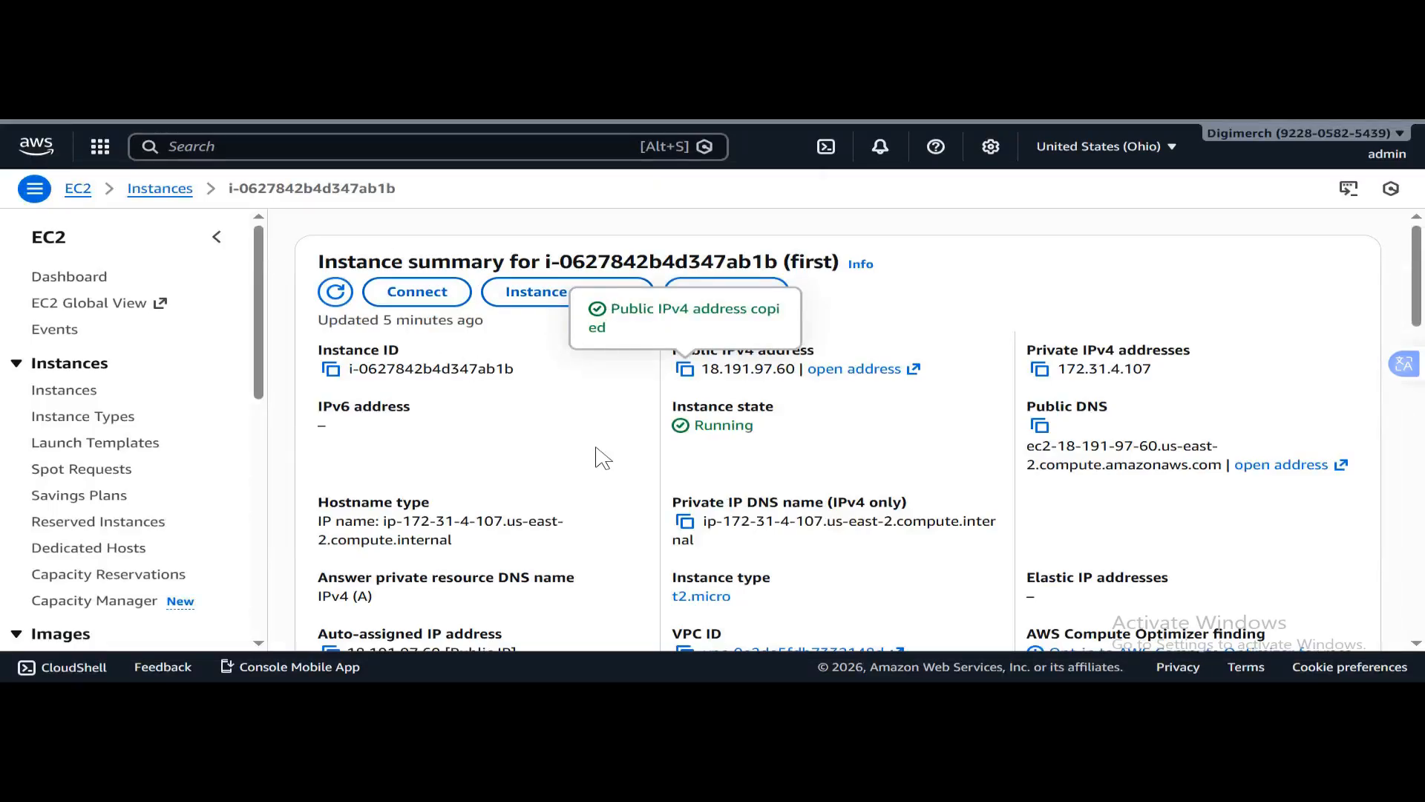
{"action": "scroll", "coordinate": [624, 462], "scroll_direction": "down", "scroll_amount": 5}
{"action": "scroll", "coordinate": [624, 462], "scroll_direction": "down", "scroll_amount": 15}
{"action": "scroll", "coordinate": [624, 462], "scroll_direction": "up", "scroll_amount": 11}
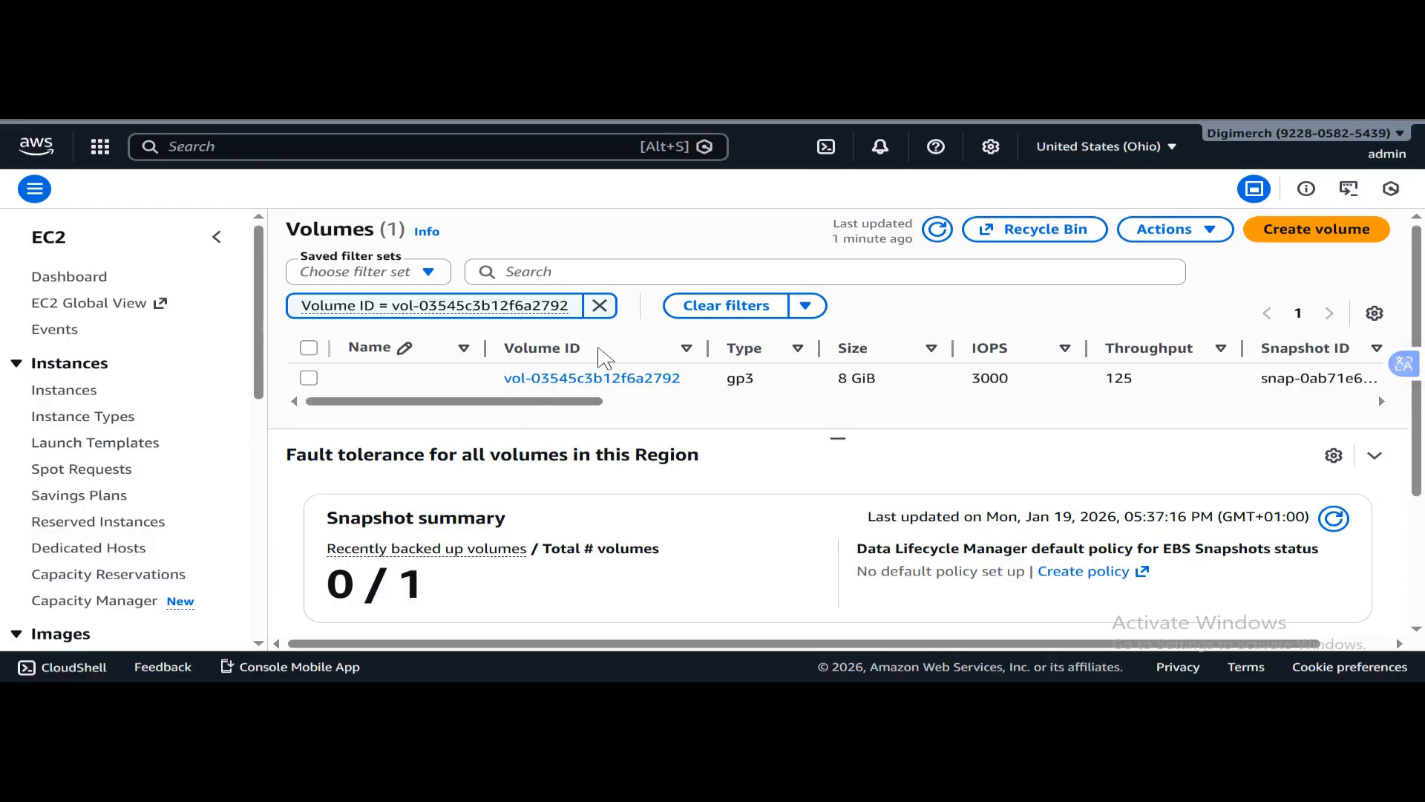
- Open the details of volume vol-03545c3b12f6a2792 and start creating a snapshot from it
{"action": "left_click", "coordinate": [541, 383]}
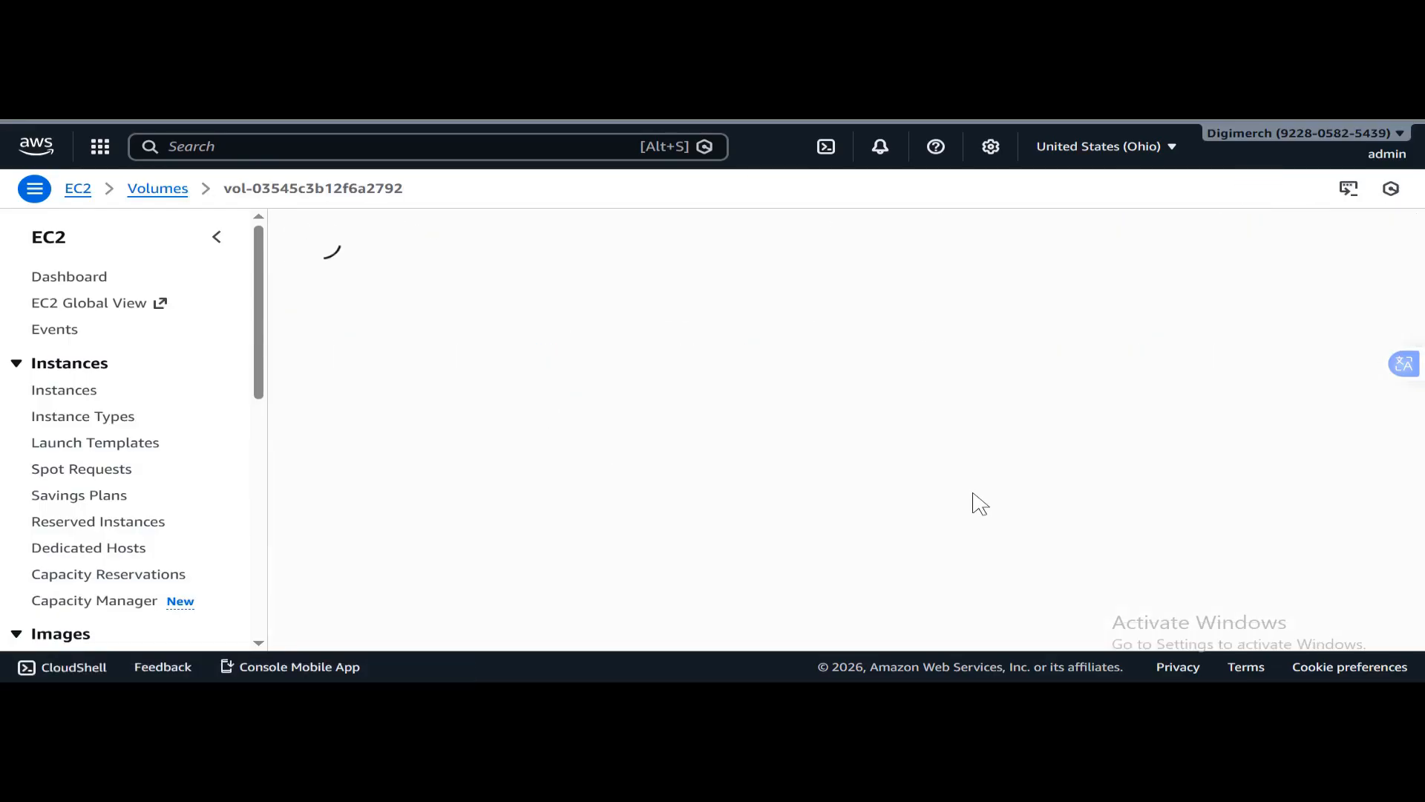
{"action": "scroll", "coordinate": [980, 504], "scroll_direction": "down", "scroll_amount": 5}
{"action": "scroll", "coordinate": [980, 504], "scroll_direction": "up", "scroll_amount": 5}
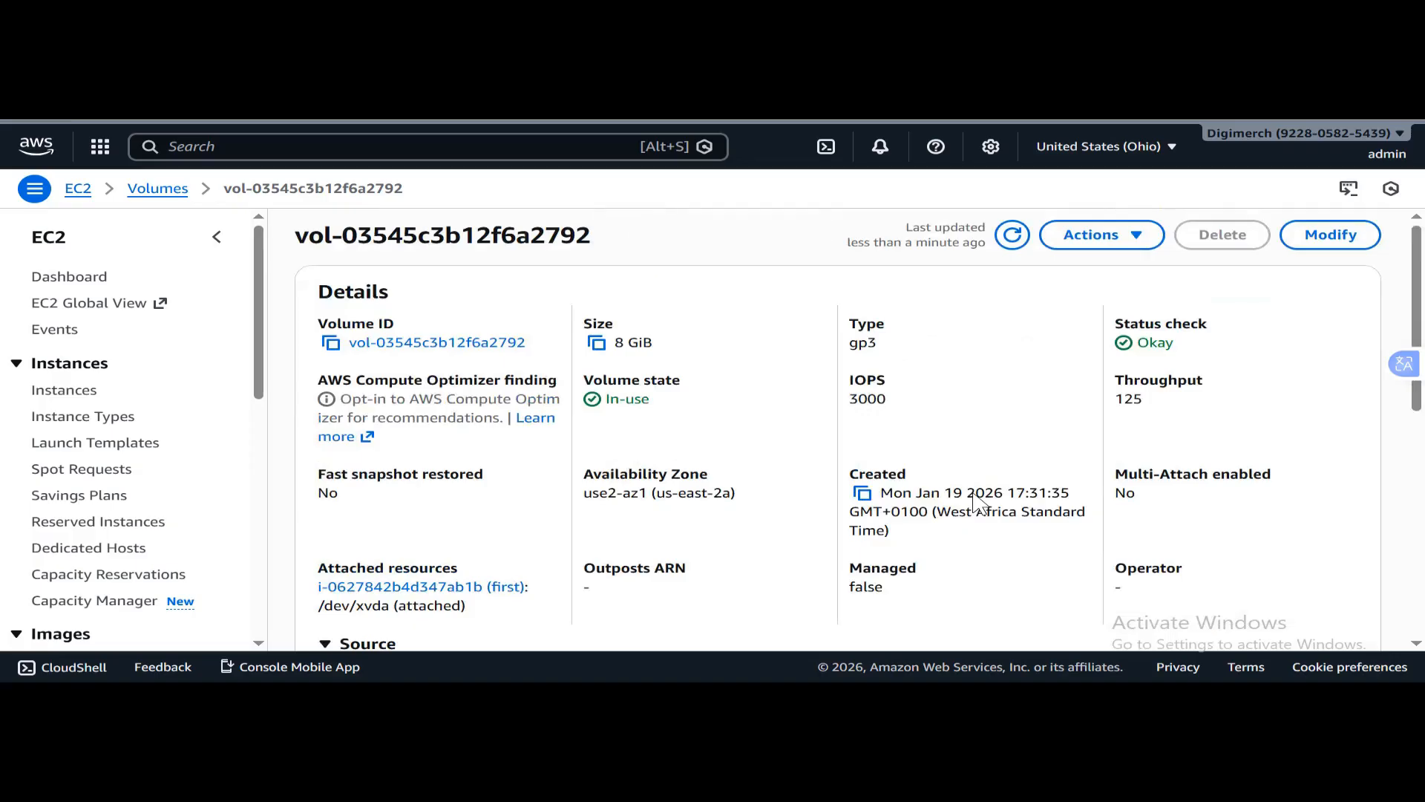
{"action": "left_click", "coordinate": [1132, 245]}
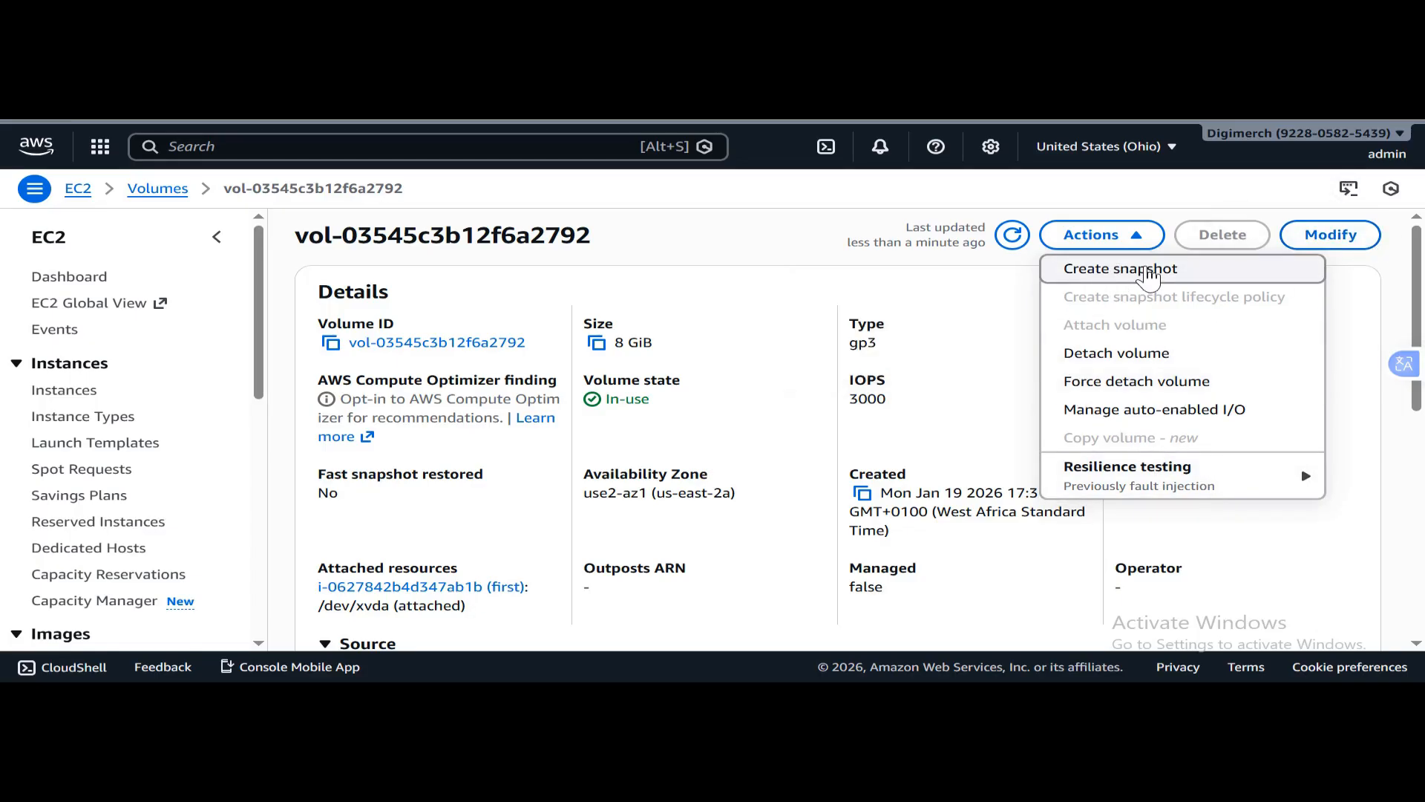
{"action": "left_click", "coordinate": [1147, 276]}
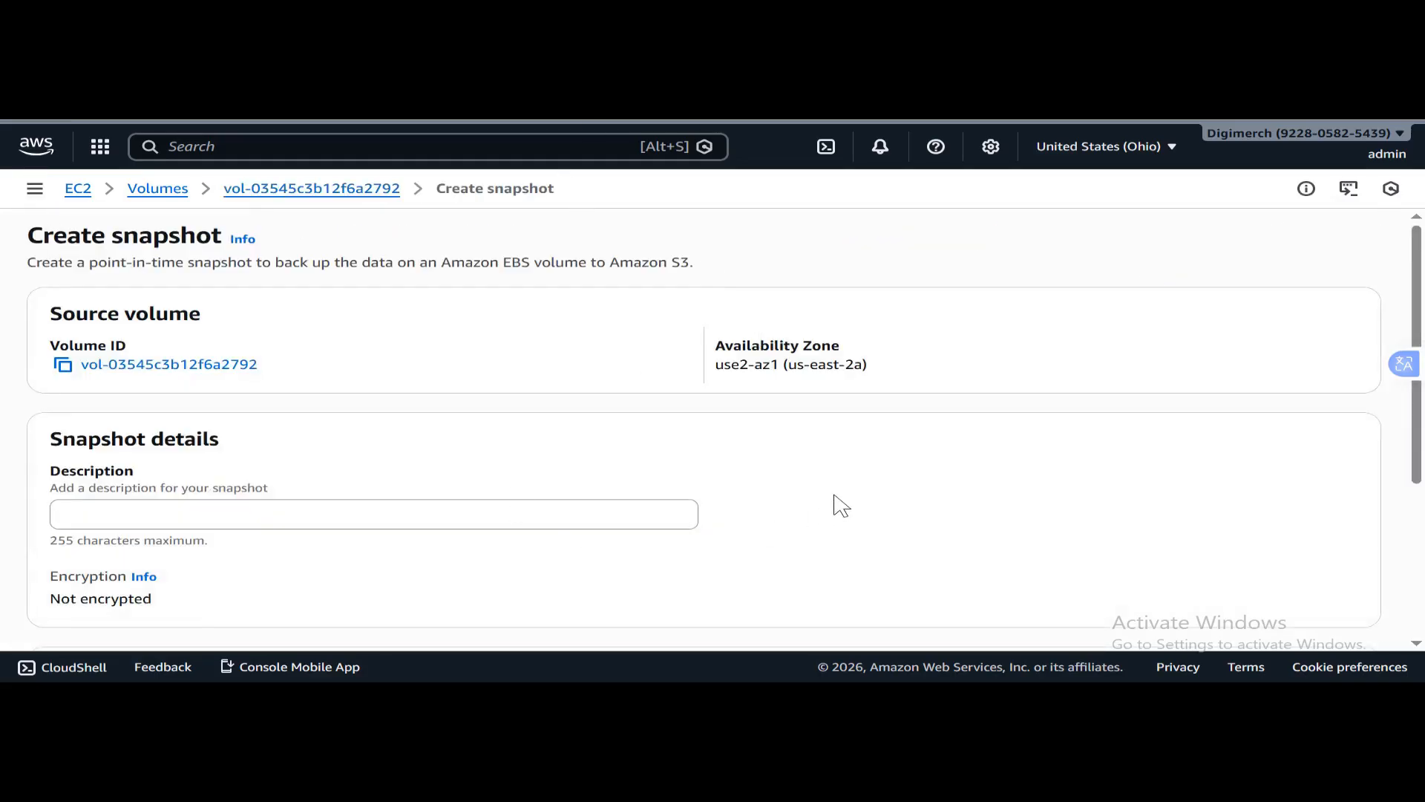
- Enter the snapshot description "To create another instance named second"
{"action": "scroll", "coordinate": [841, 506], "scroll_direction": "down", "scroll_amount": 3}
{"action": "left_click", "coordinate": [141, 319]}
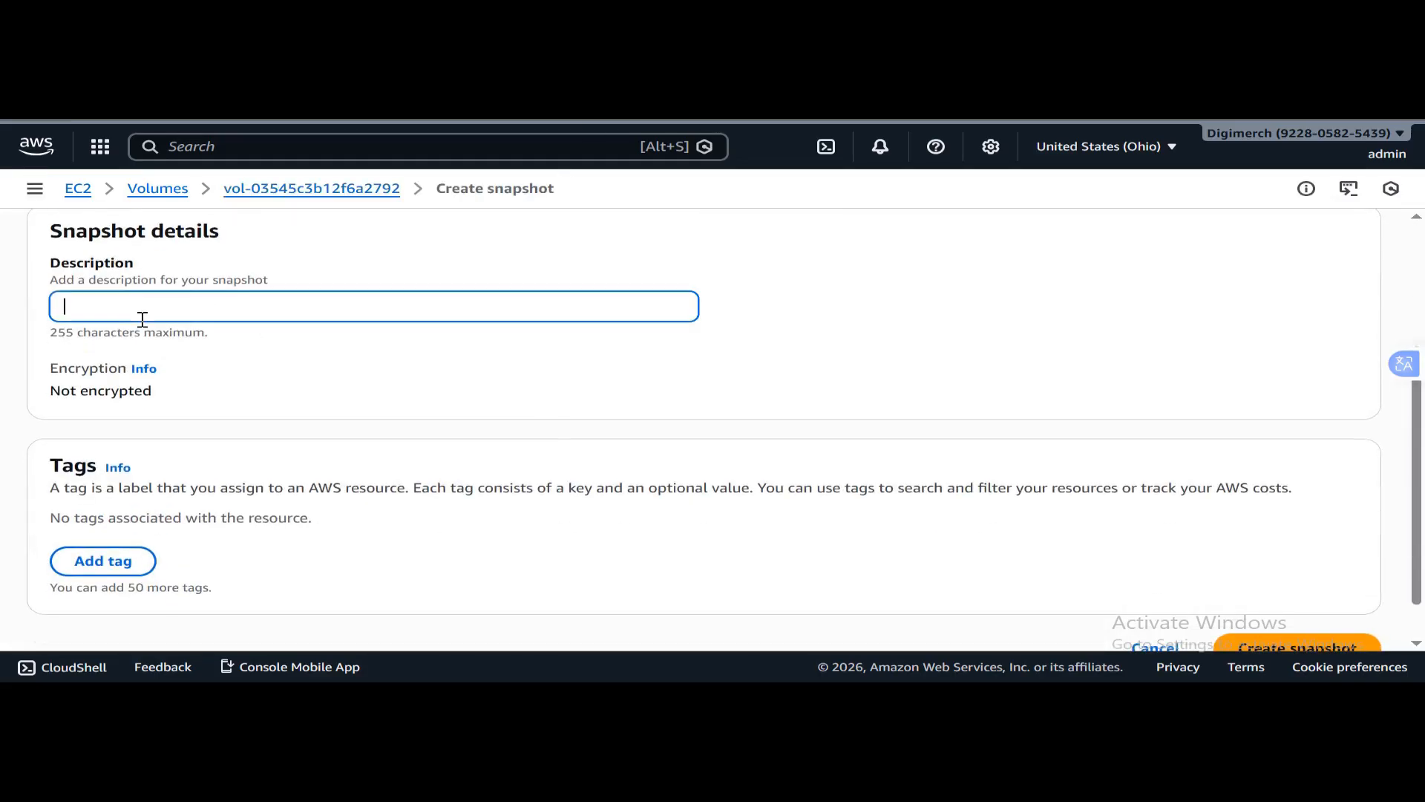
{"action": "type", "text": "To create another instnce named sec"}
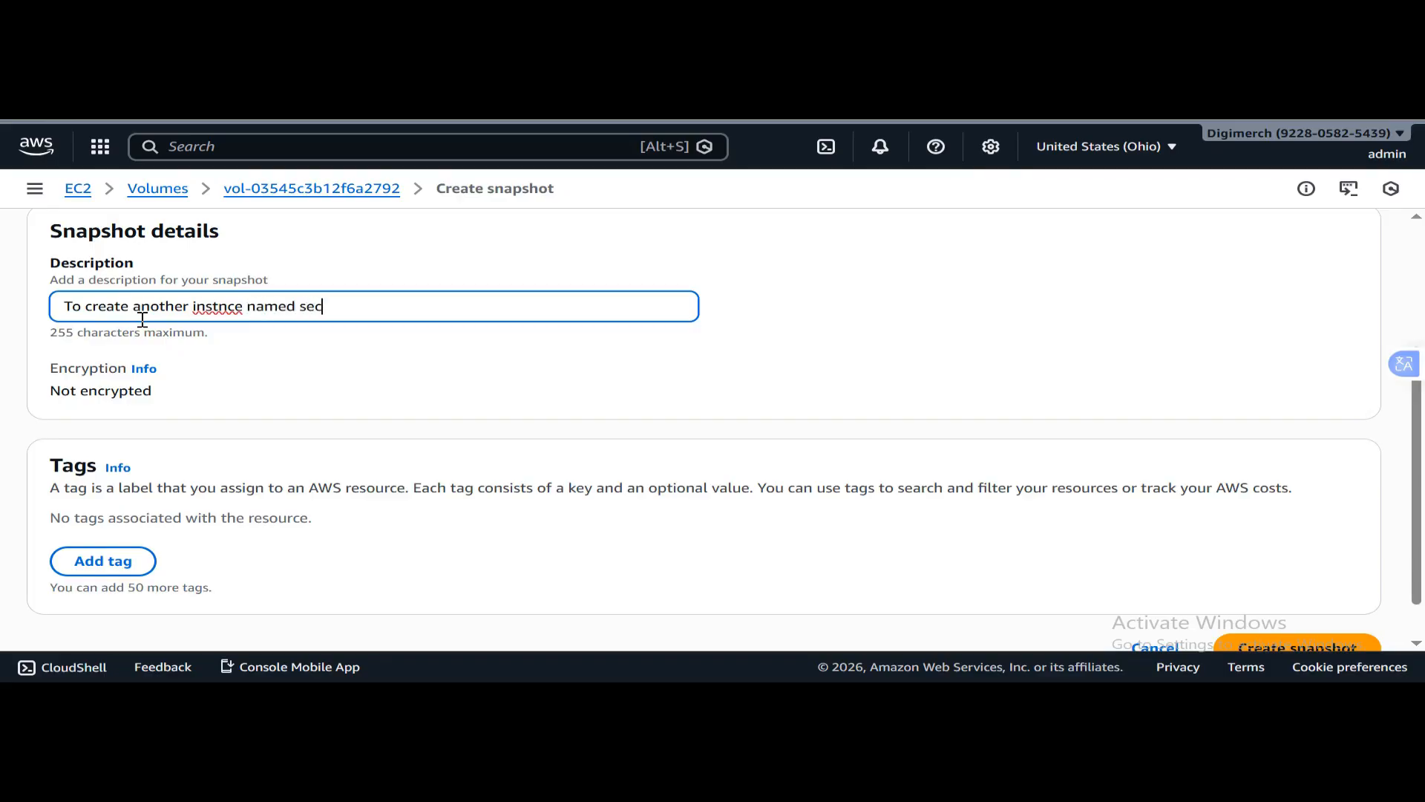
{"action": "type", "text": "ond"}
{"action": "left_click", "coordinate": [215, 307]}
{"action": "type", "text": "a"}
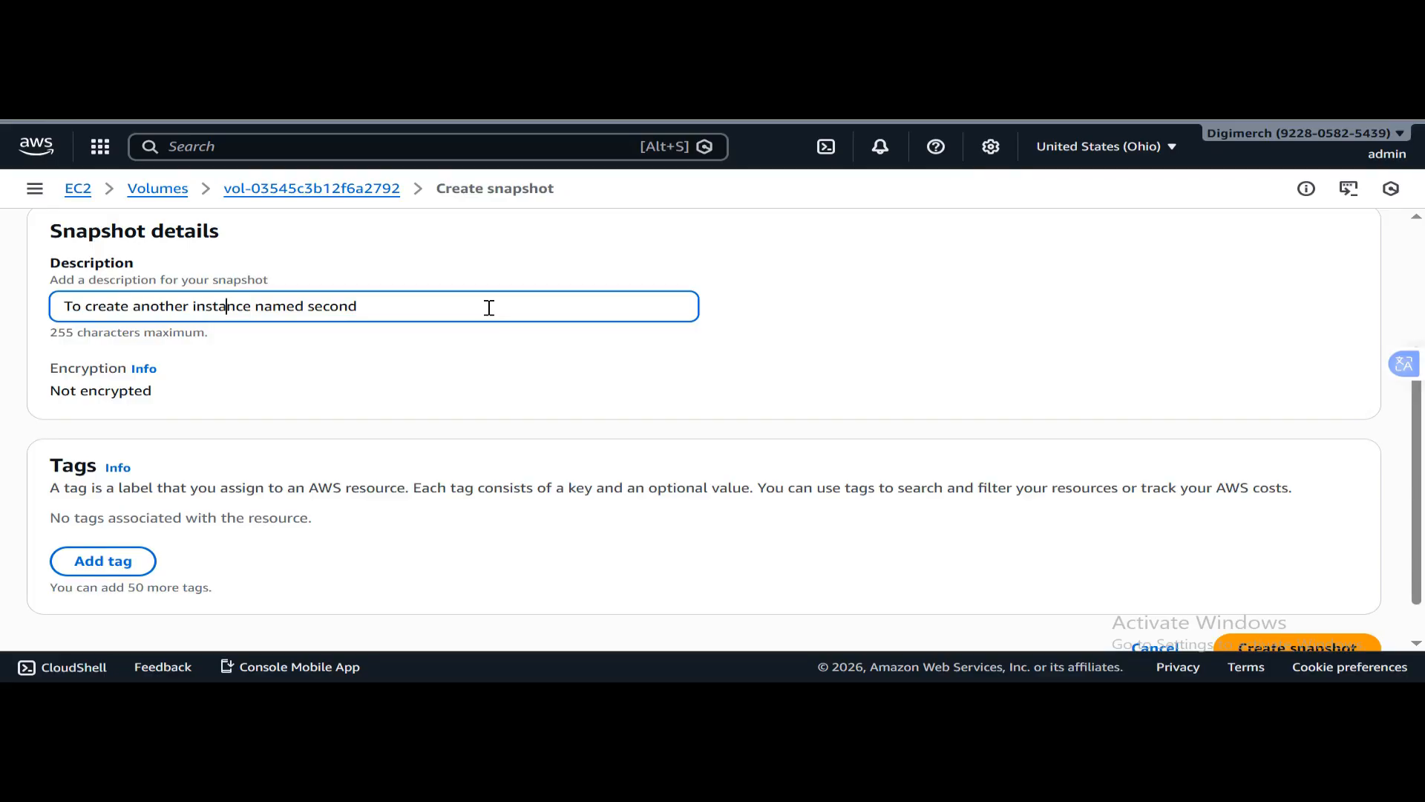
- Review the source volume, encryption and tag settings, and create the snapshot without tags
{"action": "scroll", "coordinate": [489, 308], "scroll_direction": "up", "scroll_amount": 3}
{"action": "scroll", "coordinate": [853, 452], "scroll_direction": "down", "scroll_amount": 3}
{"action": "scroll", "coordinate": [280, 442], "scroll_direction": "up", "scroll_amount": 3}
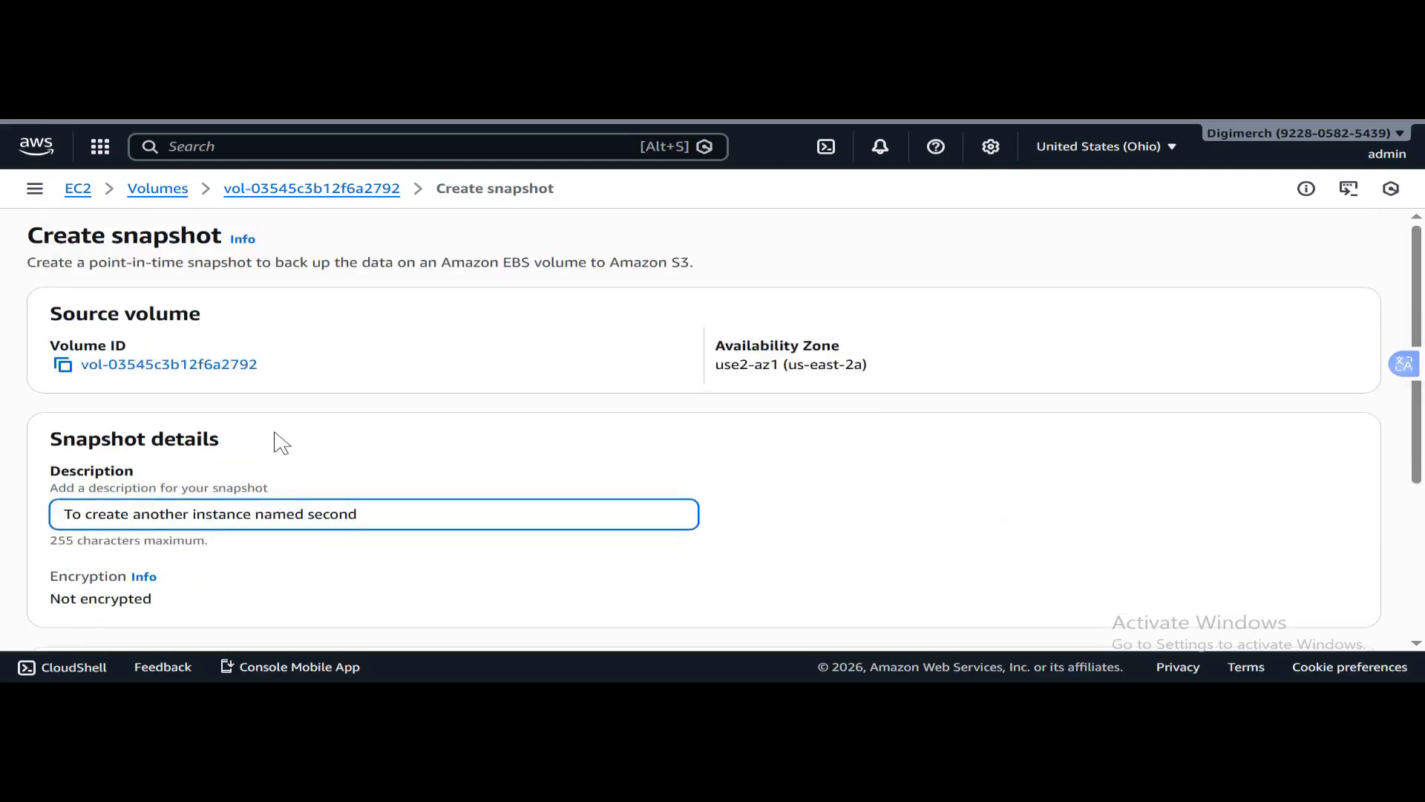
{"action": "scroll", "coordinate": [281, 442], "scroll_direction": "down", "scroll_amount": 3}
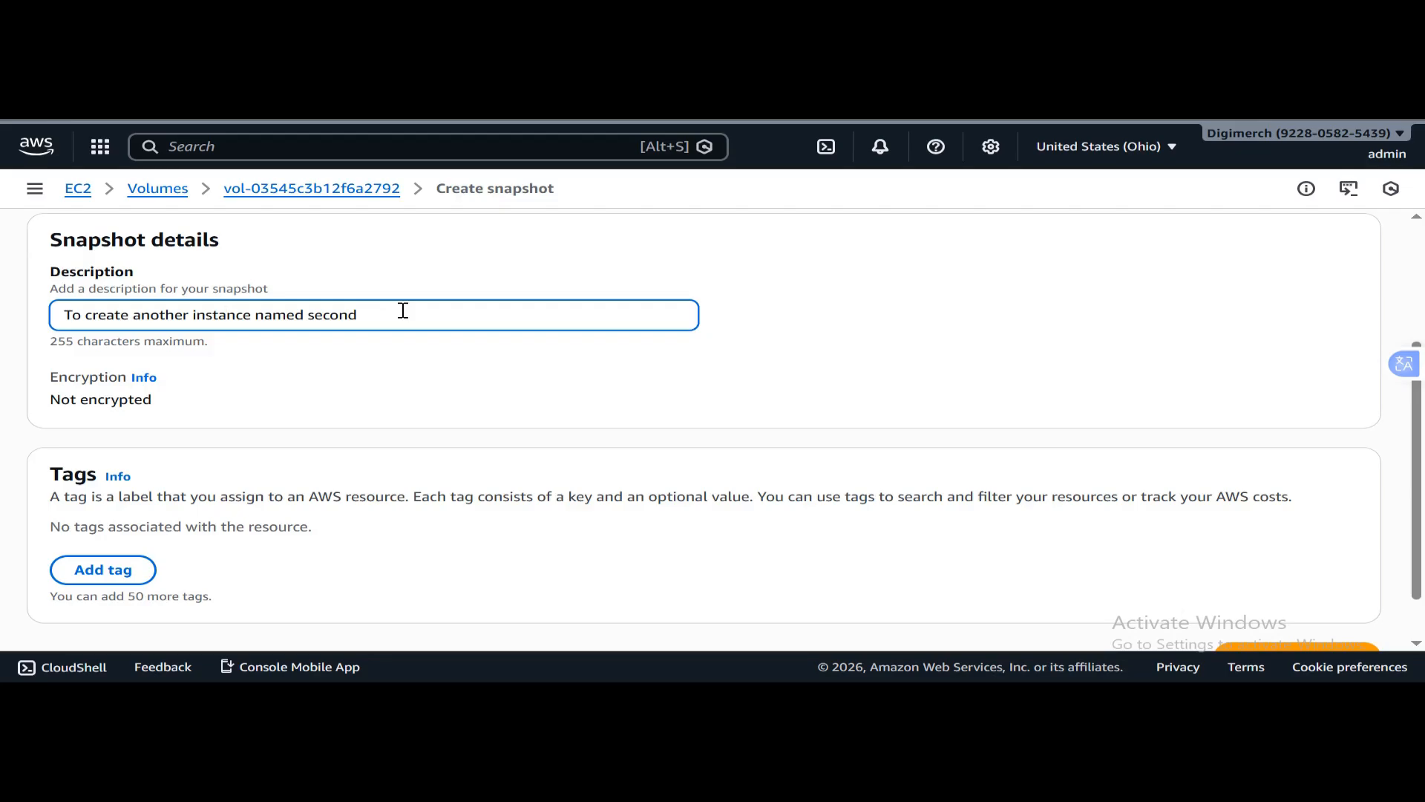
{"action": "scroll", "coordinate": [893, 360], "scroll_direction": "up", "scroll_amount": 2}
{"action": "scroll", "coordinate": [894, 359], "scroll_direction": "down", "scroll_amount": 2}
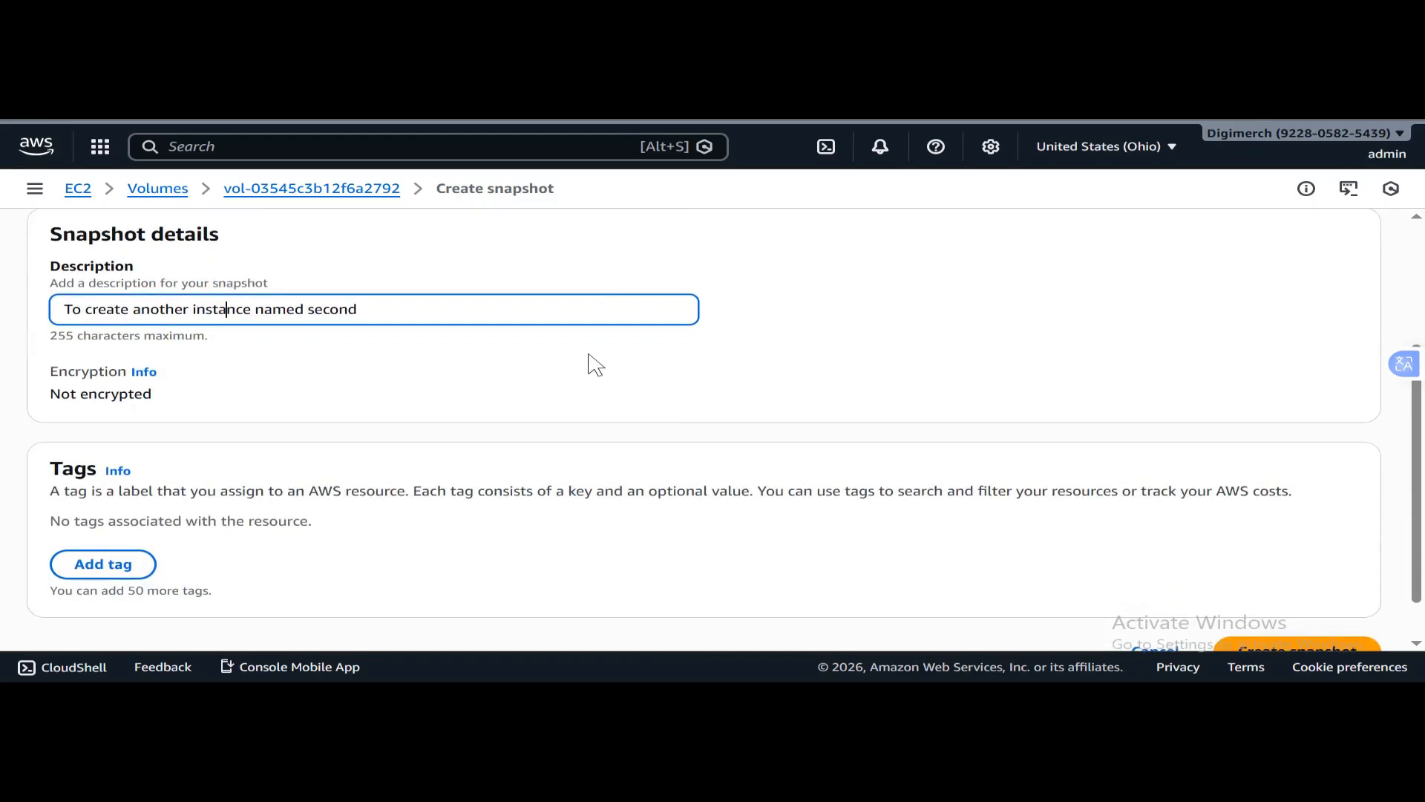
{"action": "scroll", "coordinate": [668, 398], "scroll_direction": "down", "scroll_amount": 1}
{"action": "scroll", "coordinate": [669, 398], "scroll_direction": "up", "scroll_amount": 4}
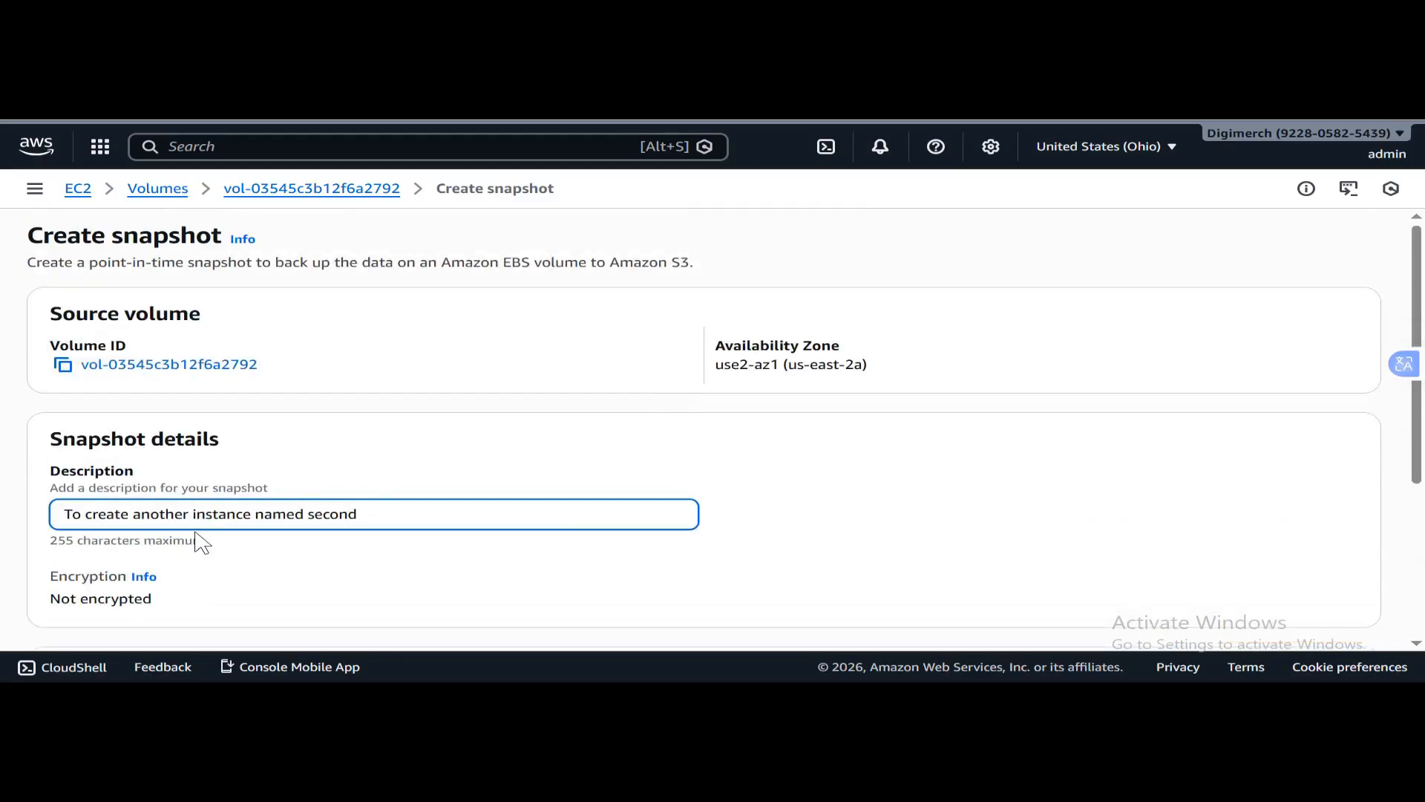
{"action": "scroll", "coordinate": [775, 521], "scroll_direction": "down", "scroll_amount": 2}
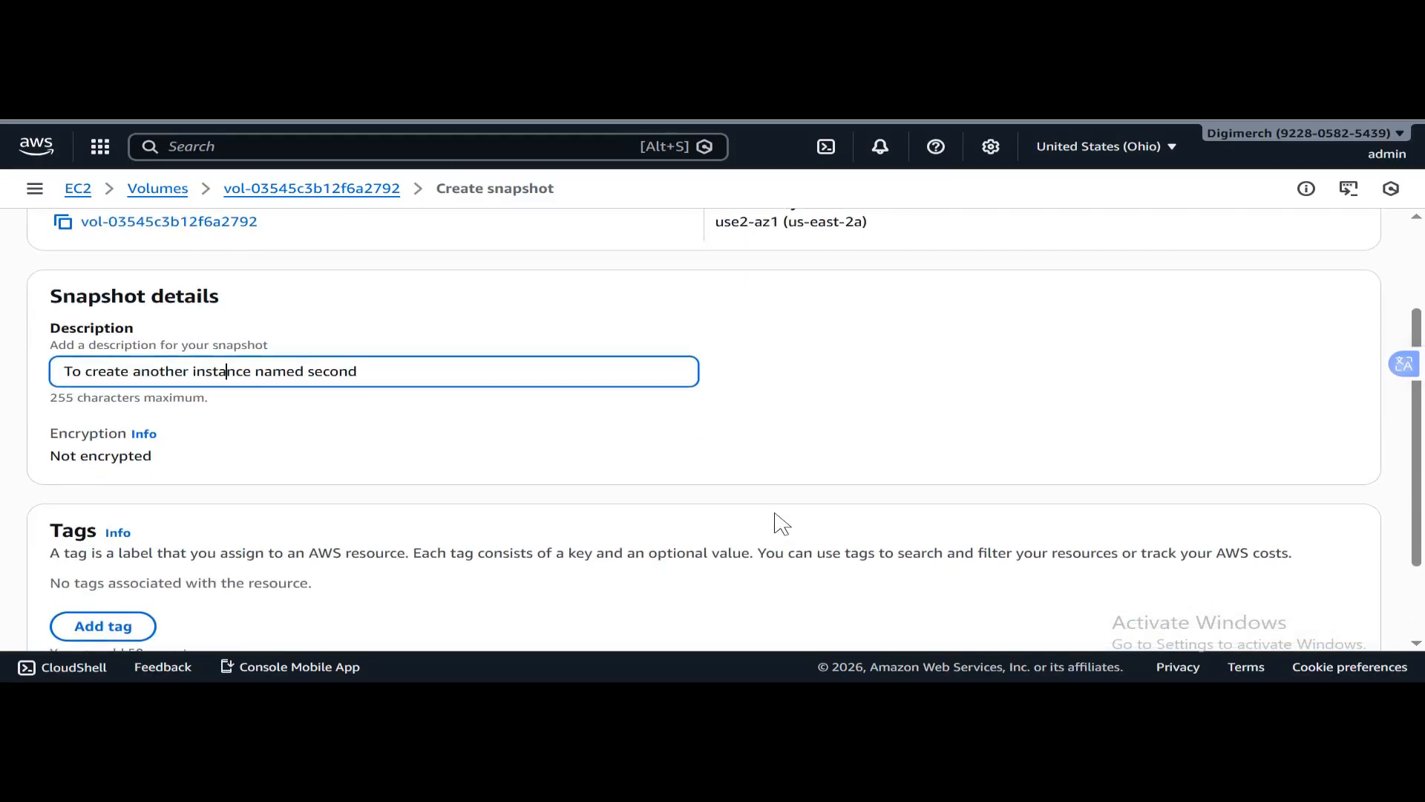
{"action": "scroll", "coordinate": [898, 436], "scroll_direction": "down", "scroll_amount": 2}
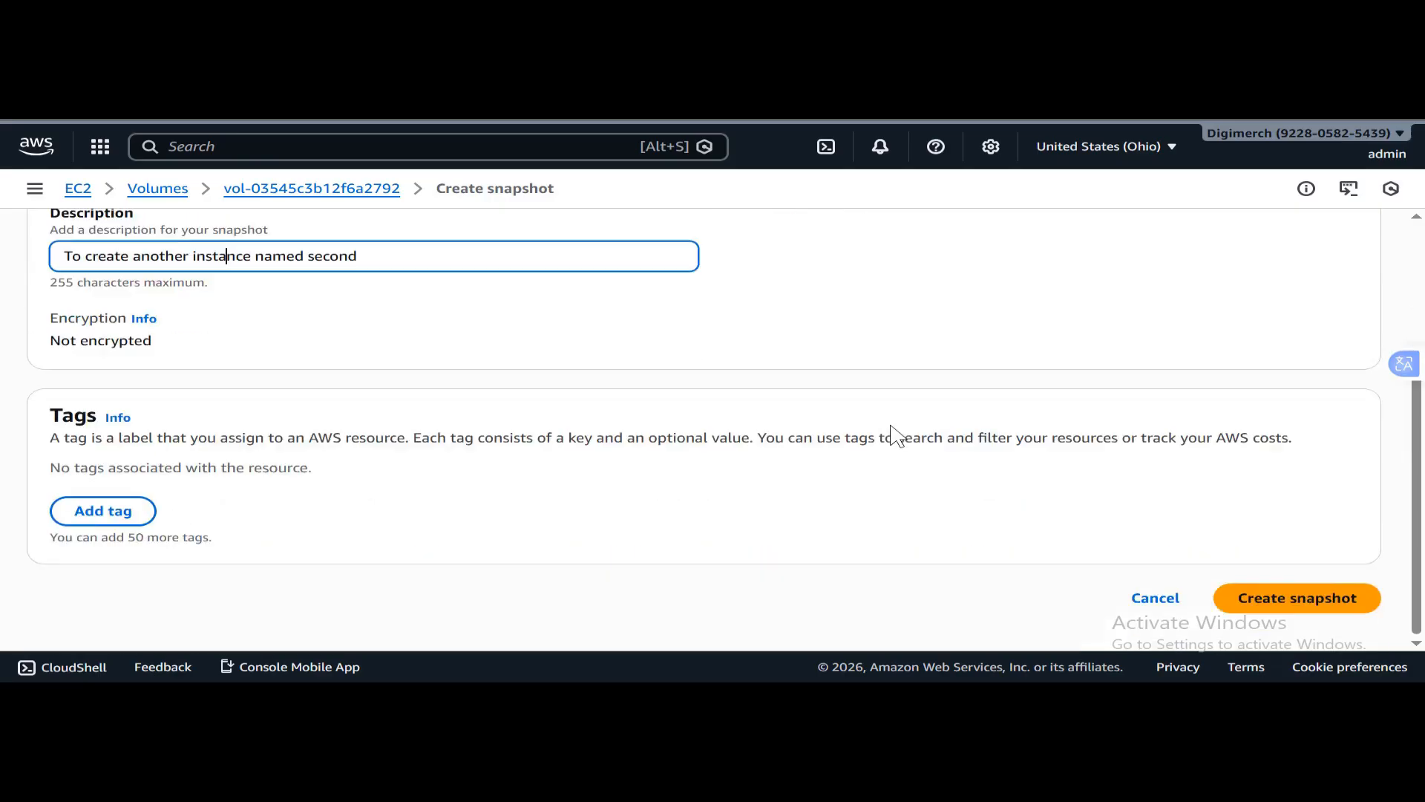
{"action": "left_click", "coordinate": [1289, 605]}
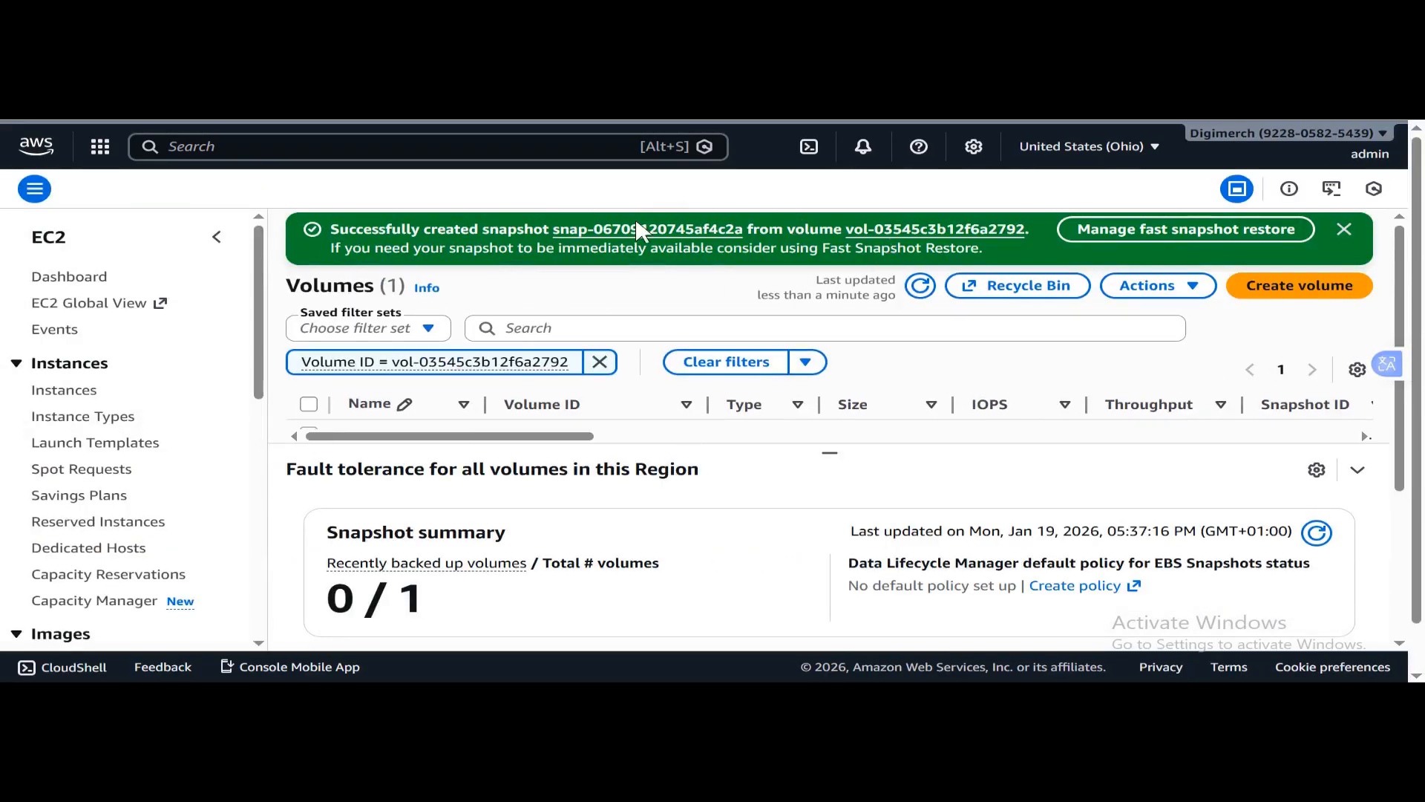
- Open the new snapshot's details, refresh its progress status and review its source volume and encryption information
{"action": "left_click", "coordinate": [637, 230]}
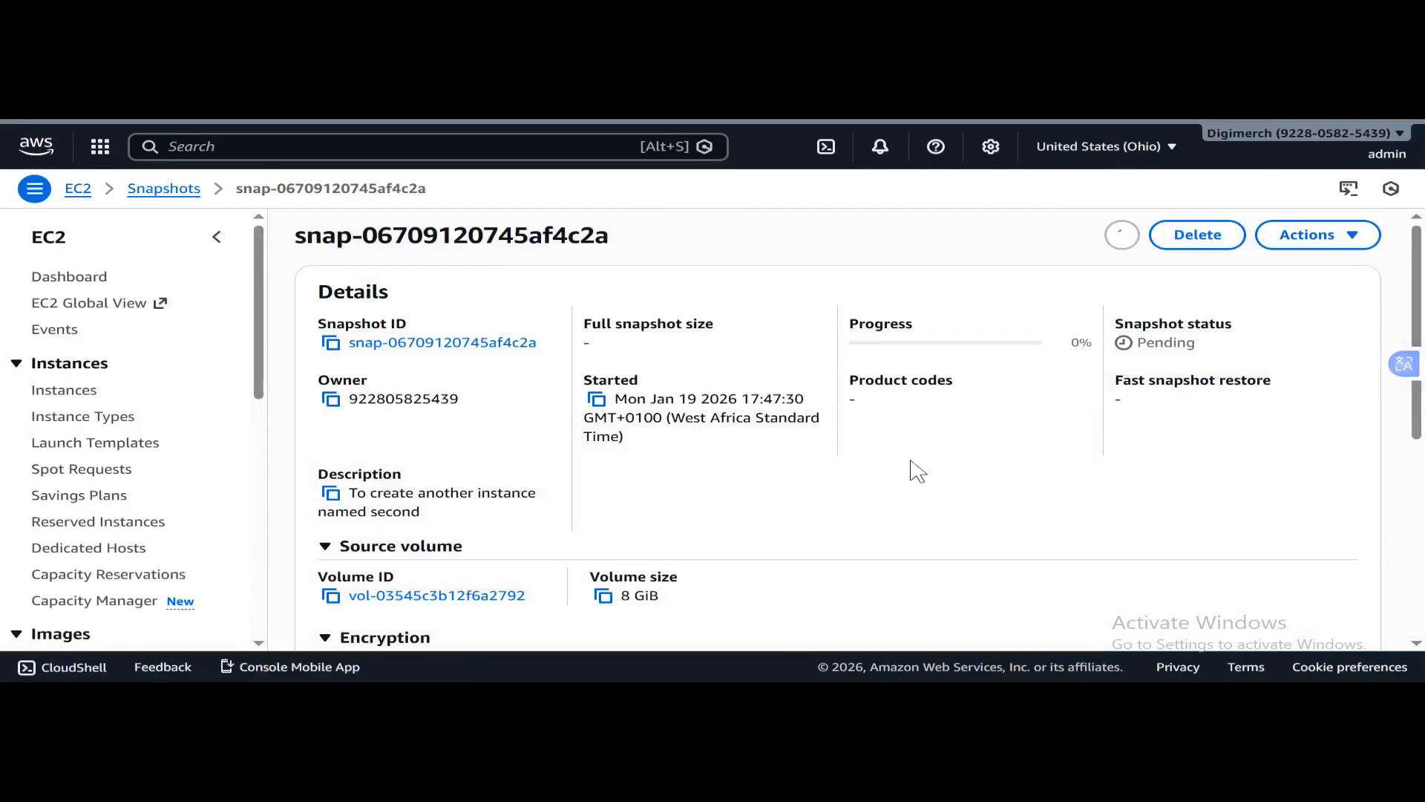
{"action": "scroll", "coordinate": [919, 471], "scroll_direction": "down", "scroll_amount": 3}
{"action": "scroll", "coordinate": [912, 472], "scroll_direction": "up", "scroll_amount": 3}
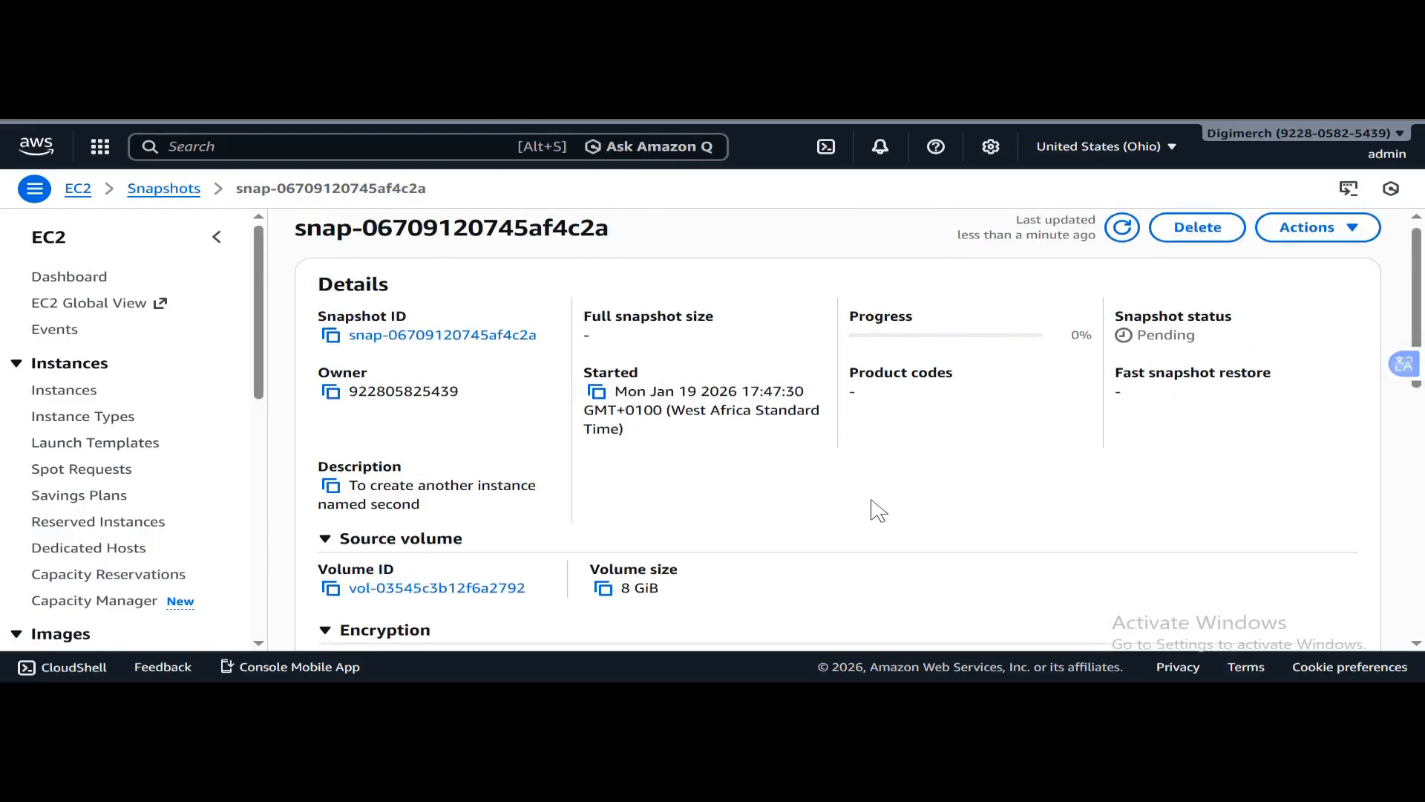
{"action": "left_click", "coordinate": [1122, 227]}
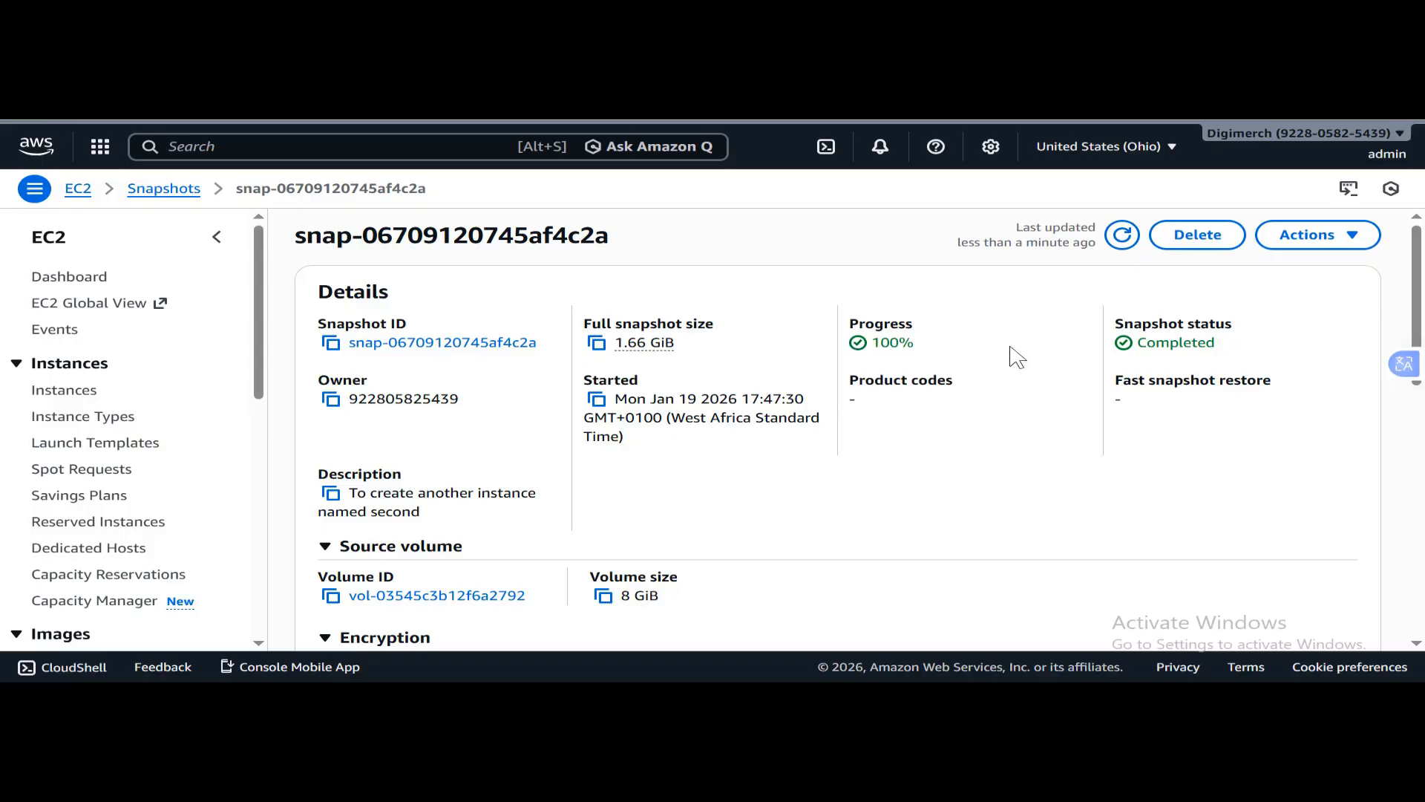
{"action": "scroll", "coordinate": [890, 425], "scroll_direction": "down", "scroll_amount": 10}
{"action": "scroll", "coordinate": [884, 414], "scroll_direction": "up", "scroll_amount": 6}
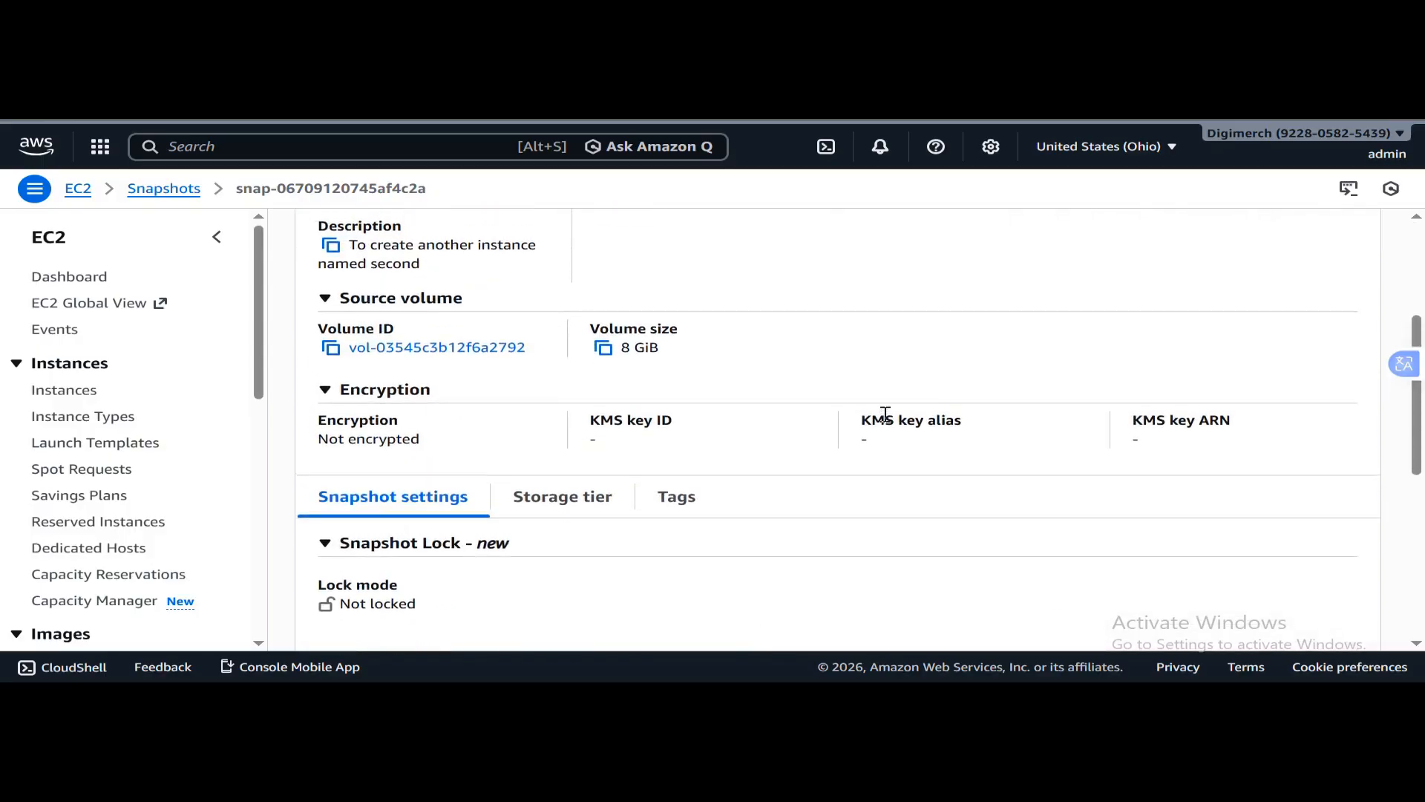
{"action": "scroll", "coordinate": [885, 413], "scroll_direction": "up", "scroll_amount": 3}
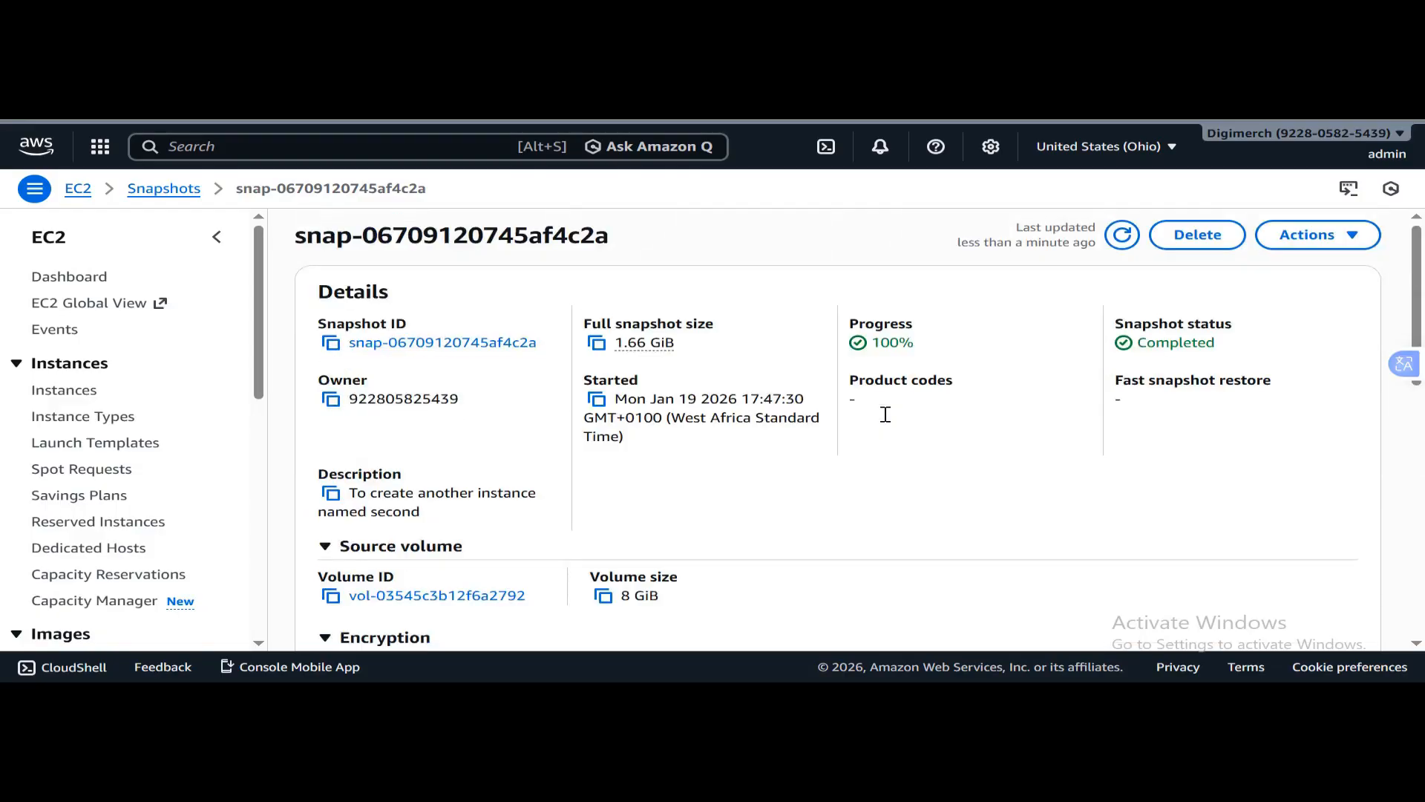
- Start creating an image from the snapshot and name the image second-server
{"action": "left_click", "coordinate": [1309, 234]}
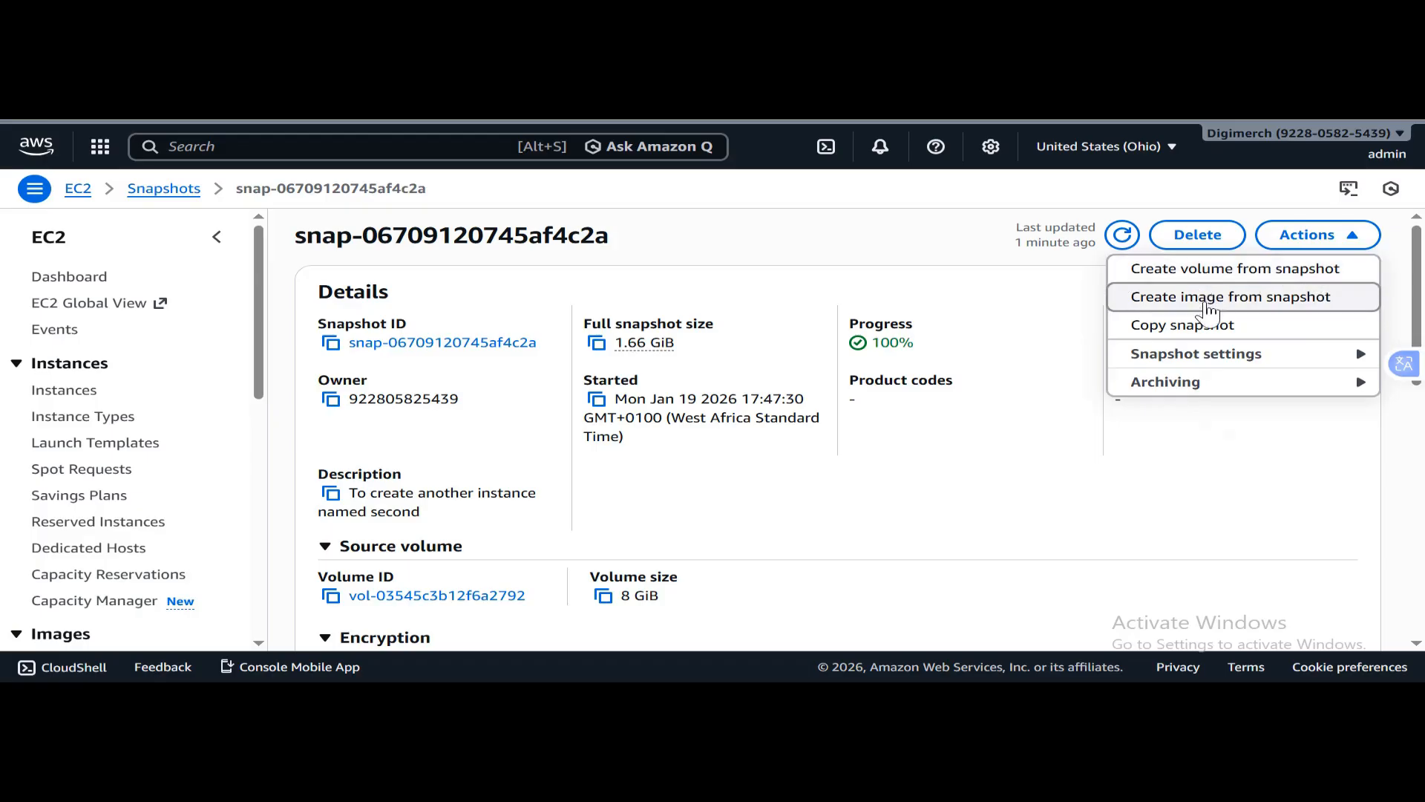
{"action": "left_click", "coordinate": [1306, 235]}
{"action": "left_click", "coordinate": [1306, 234]}
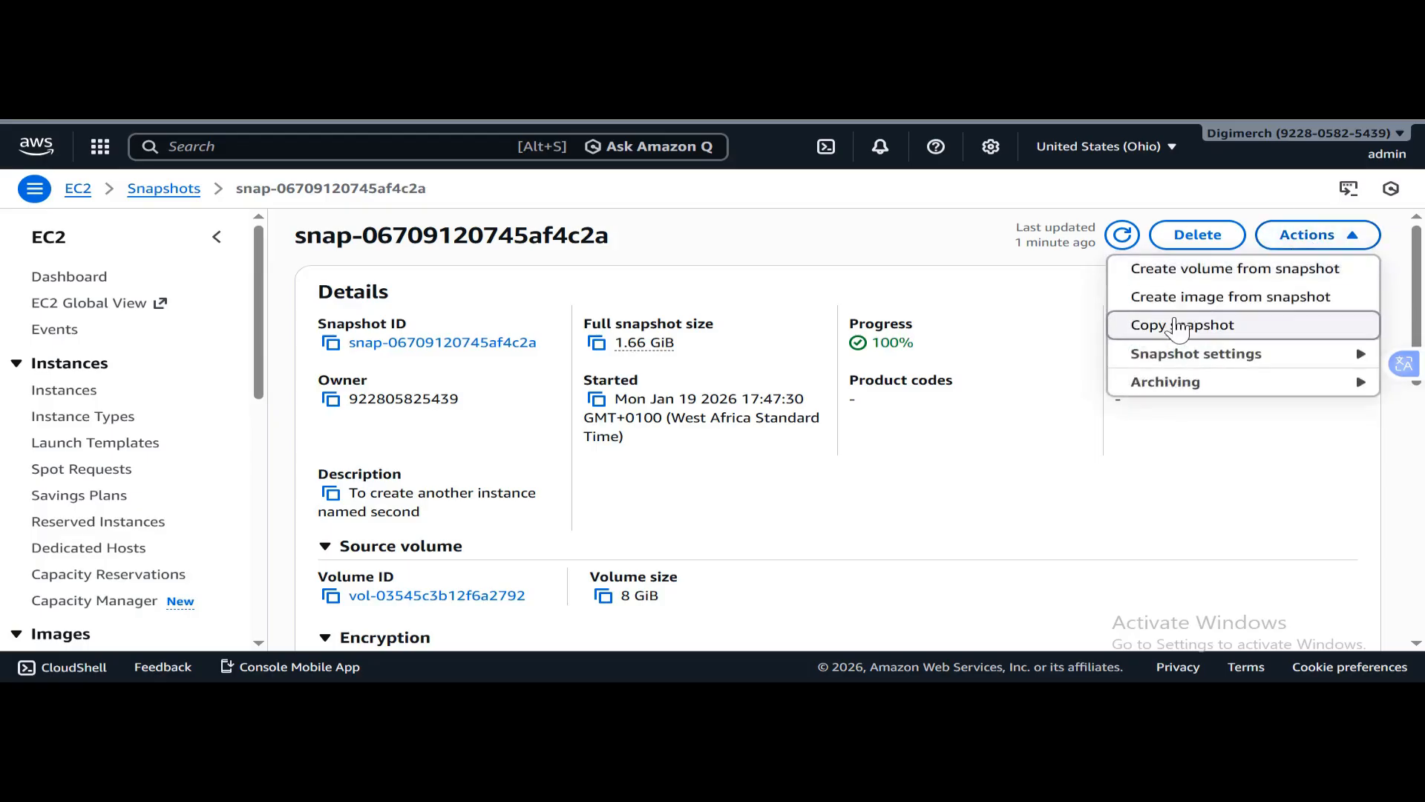
{"action": "left_click", "coordinate": [1177, 298]}
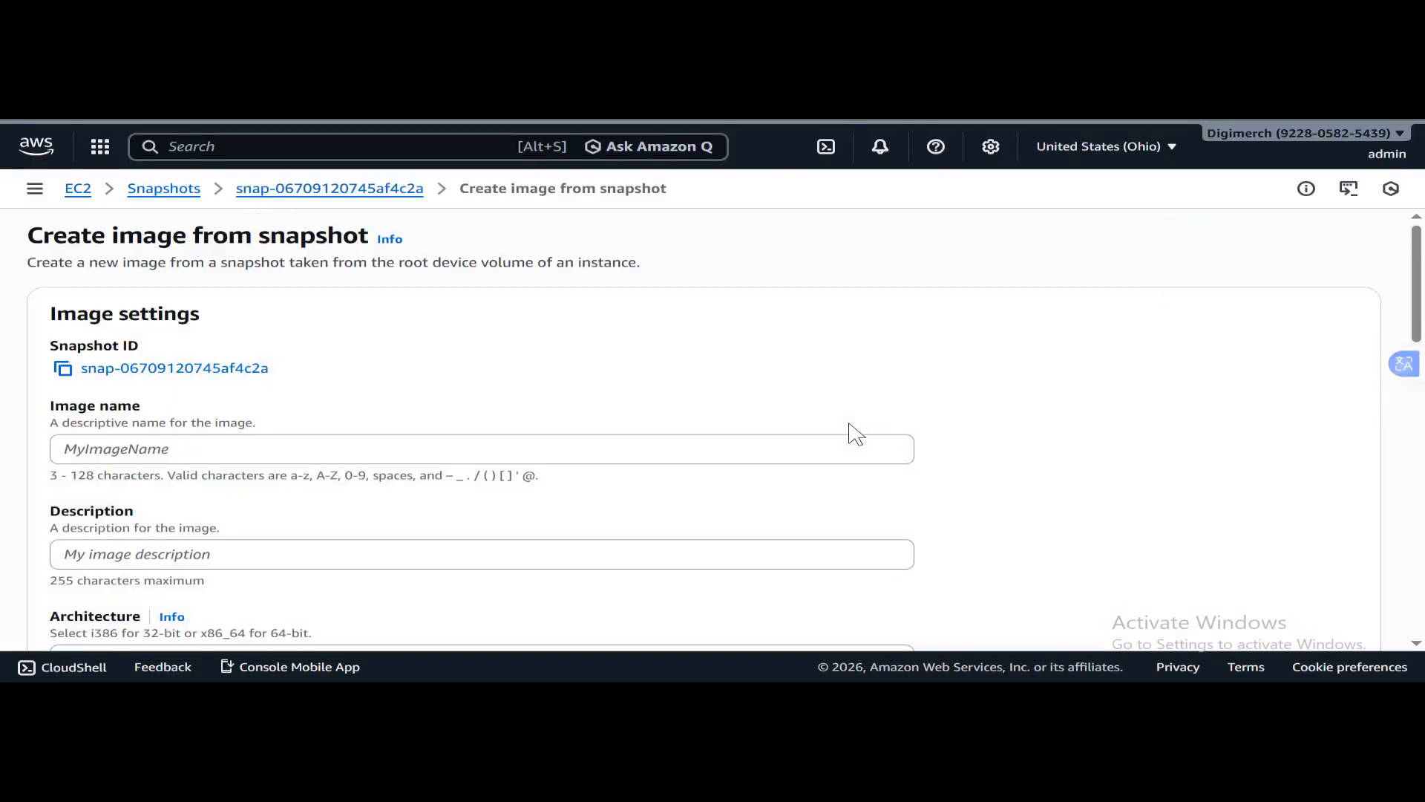
{"action": "scroll", "coordinate": [274, 426], "scroll_direction": "down", "scroll_amount": 2}
{"action": "left_click", "coordinate": [165, 291]}
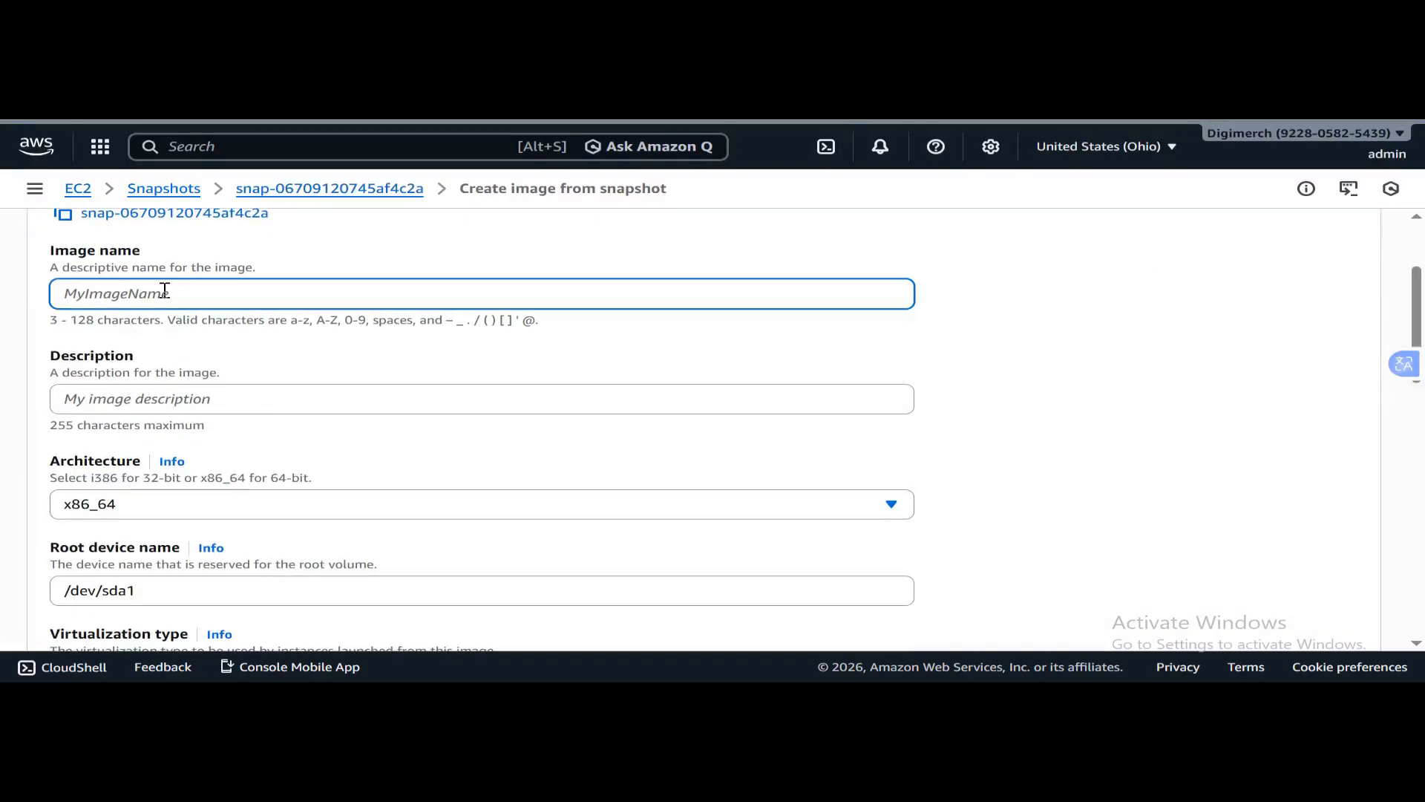
{"action": "type", "text": "second-server"}
- Enter an image description beginning "used to create a second"
{"action": "scroll", "coordinate": [923, 359], "scroll_direction": "down", "scroll_amount": 2}
{"action": "scroll", "coordinate": [923, 360], "scroll_direction": "up", "scroll_amount": 4}
{"action": "scroll", "coordinate": [923, 359], "scroll_direction": "down", "scroll_amount": 3}
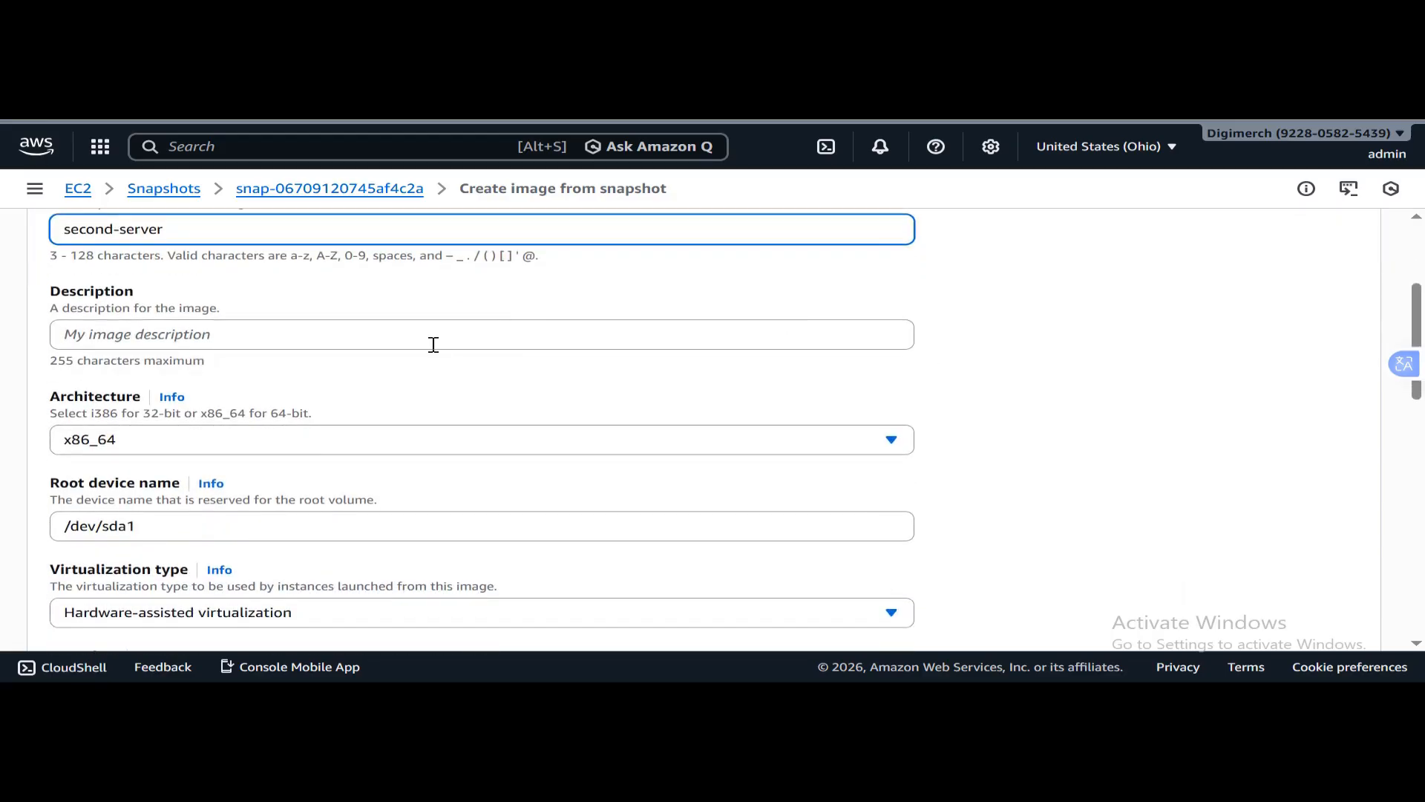
{"action": "left_click", "coordinate": [426, 346]}
{"action": "type", "text": "used to create a"}
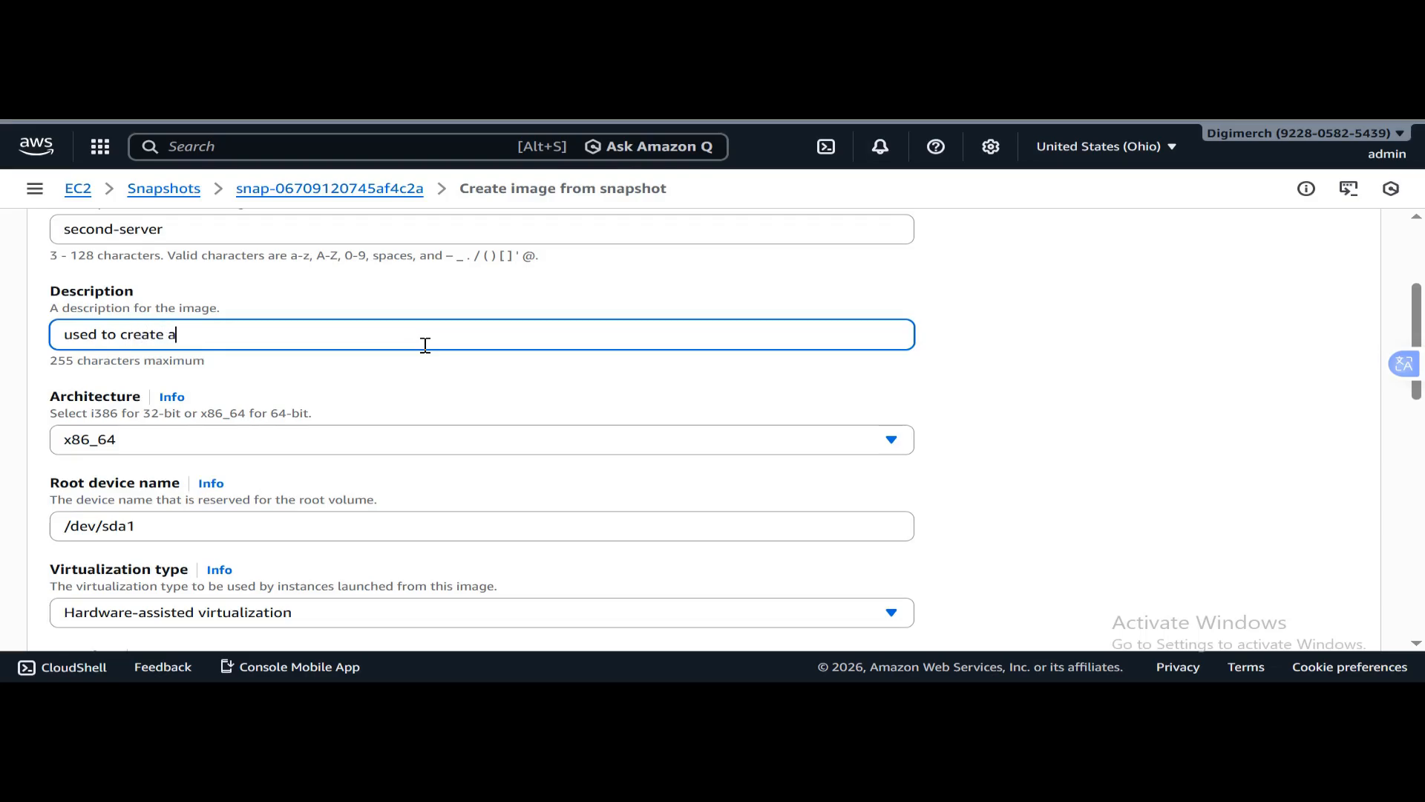
{"action": "type", "text": " secnd "}
{"action": "type", "text": "o"}
- Create the image with x86_64 architecture, root device /dev/sda1, hardware-assisted virtualization, default volume settings and no tags
{"action": "scroll", "coordinate": [913, 427], "scroll_direction": "down", "scroll_amount": 2}
{"action": "scroll", "coordinate": [917, 431], "scroll_direction": "up", "scroll_amount": 1}
{"action": "scroll", "coordinate": [918, 431], "scroll_direction": "down", "scroll_amount": 2}
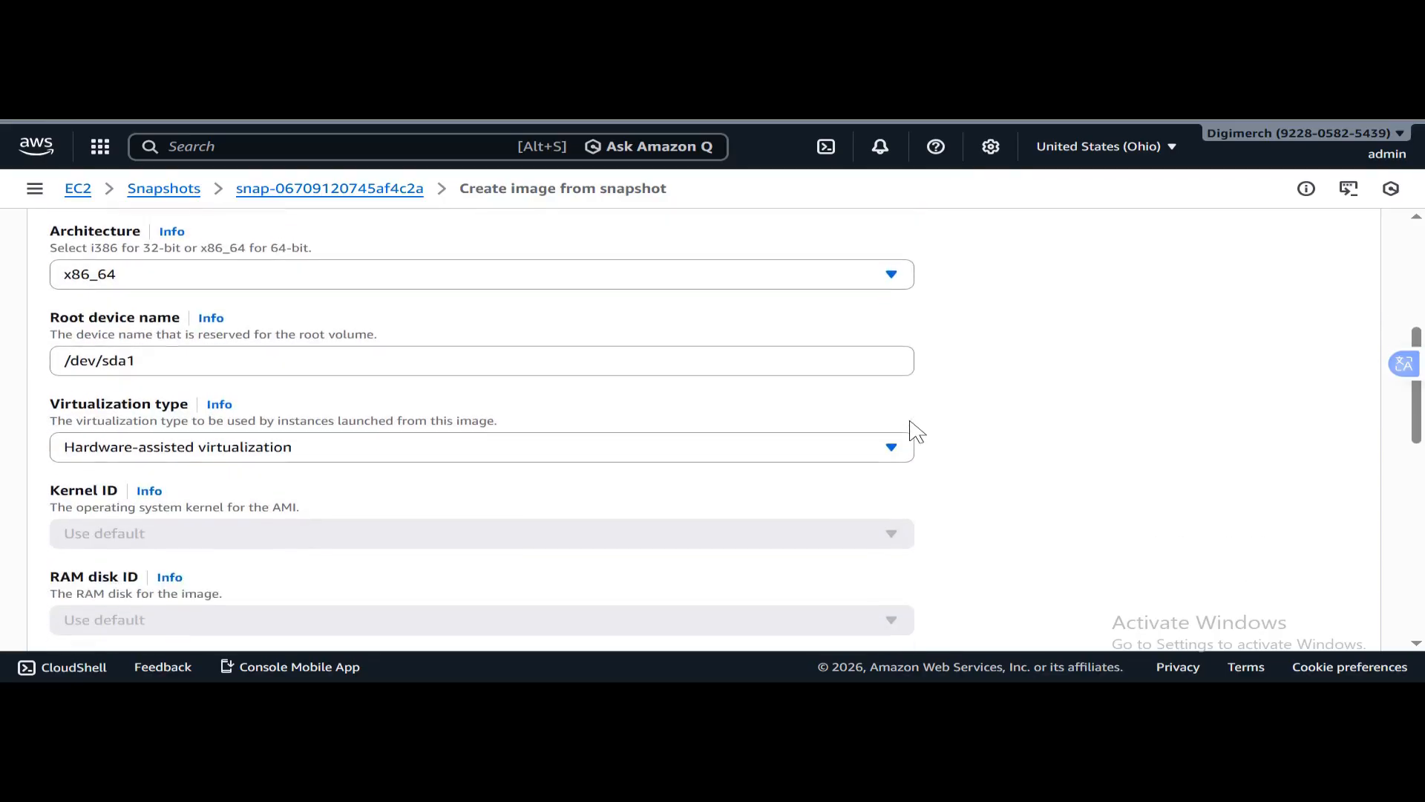
{"action": "scroll", "coordinate": [697, 408], "scroll_direction": "down", "scroll_amount": 2}
{"action": "scroll", "coordinate": [697, 407], "scroll_direction": "down", "scroll_amount": 6}
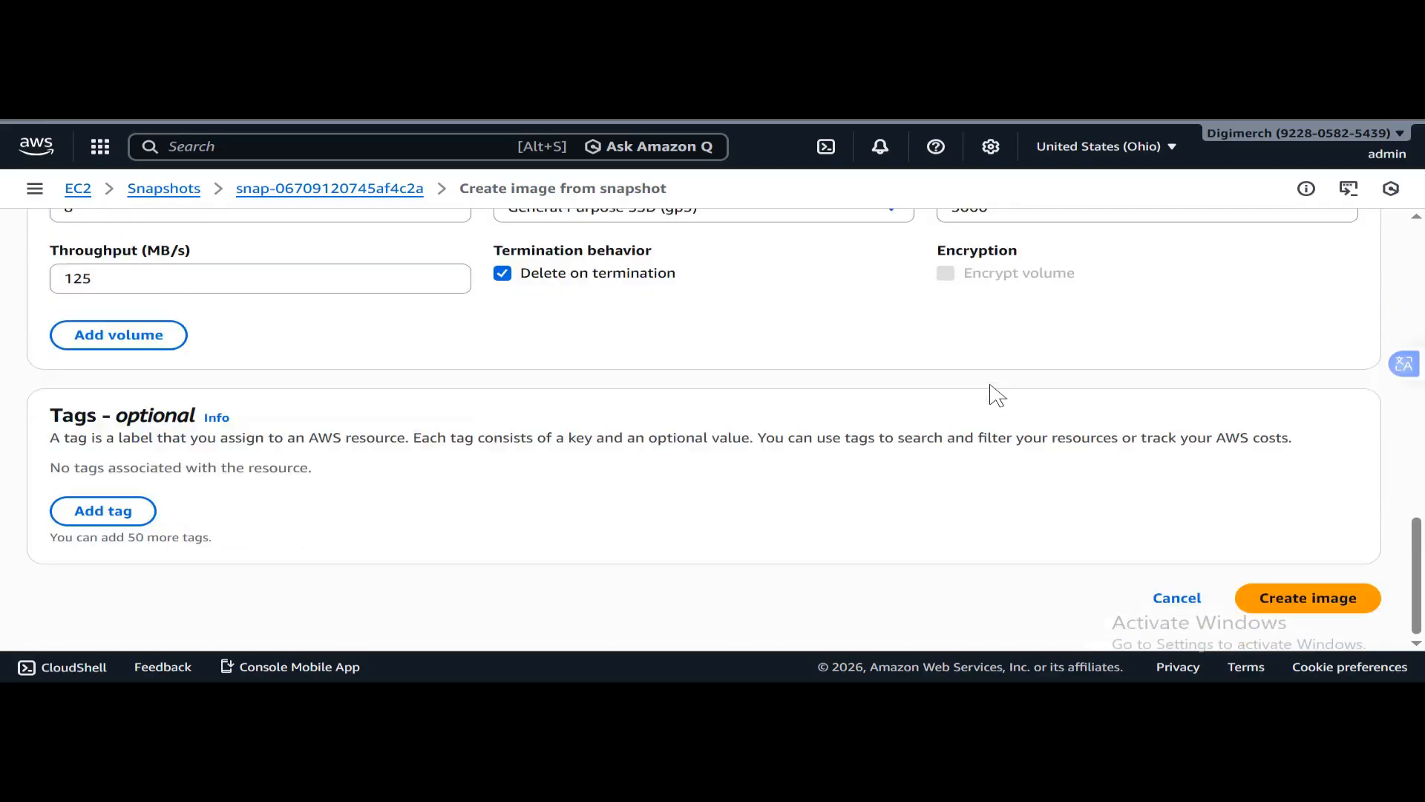
{"action": "scroll", "coordinate": [805, 344], "scroll_direction": "up", "scroll_amount": 2}
{"action": "scroll", "coordinate": [841, 364], "scroll_direction": "down", "scroll_amount": 2}
{"action": "scroll", "coordinate": [785, 353], "scroll_direction": "up", "scroll_amount": 2}
{"action": "scroll", "coordinate": [792, 363], "scroll_direction": "down", "scroll_amount": 2}
{"action": "left_click", "coordinate": [1347, 607]}
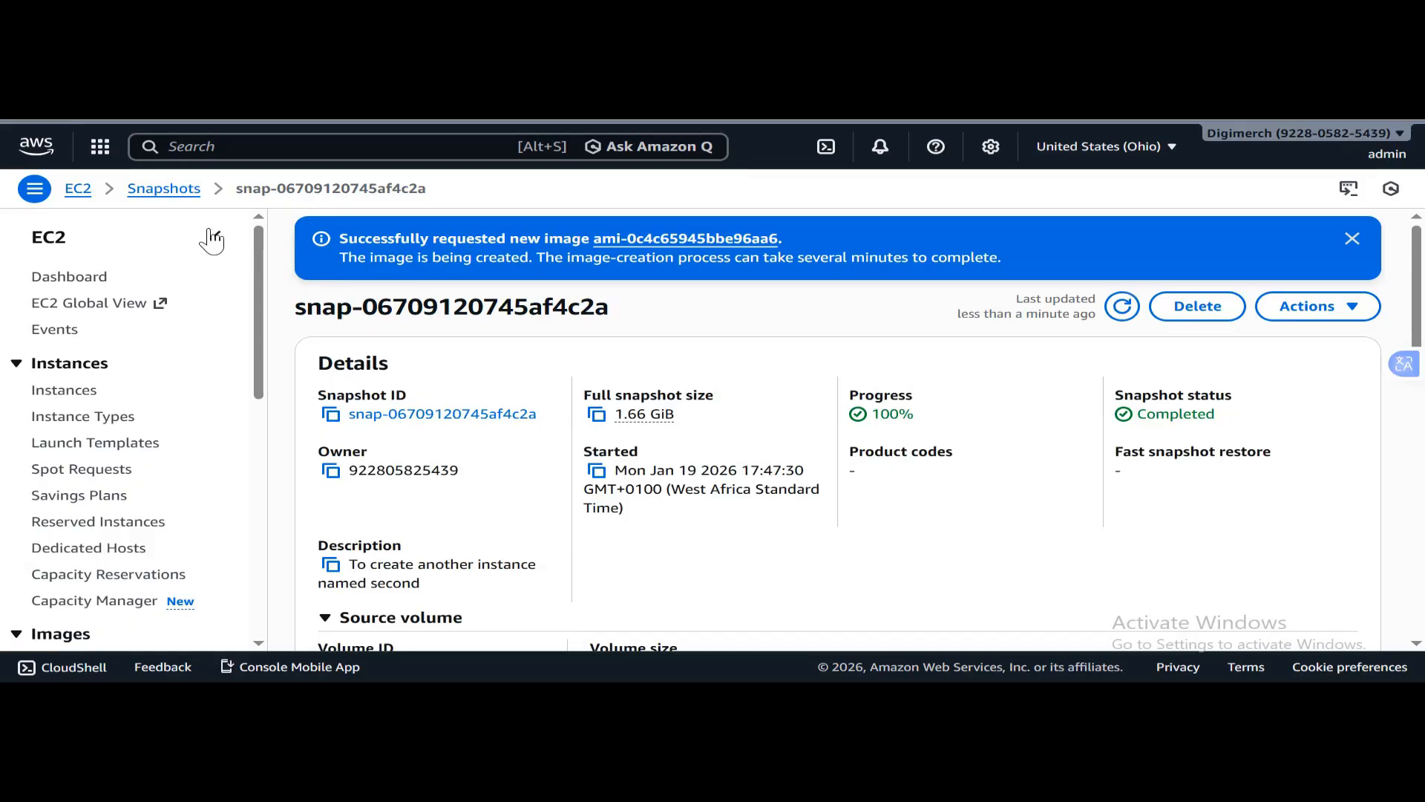
- Dismiss the image request notice, look over the snapshot's details and sharing settings, and open the list of AMIs
{"action": "scroll", "coordinate": [1109, 507], "scroll_direction": "down", "scroll_amount": 8}
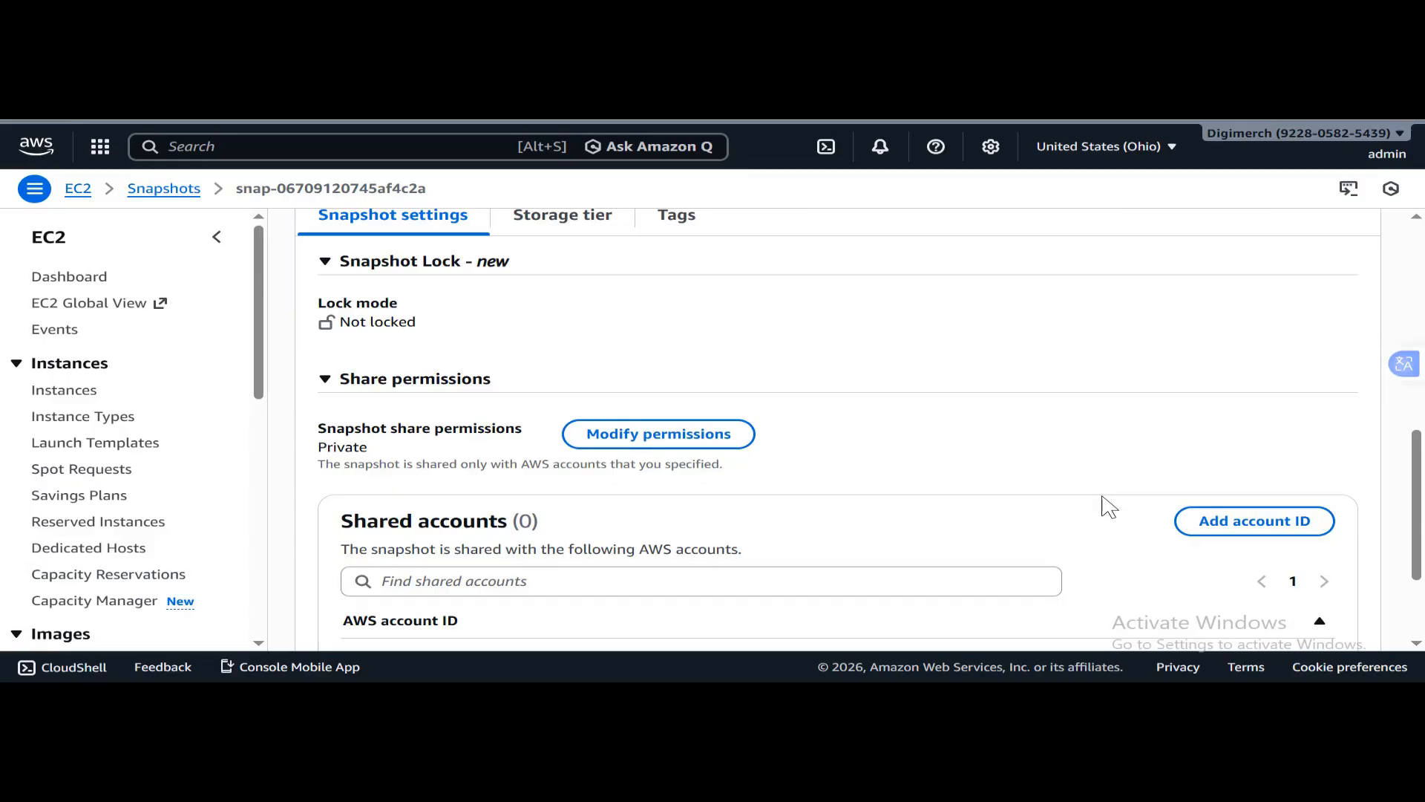
{"action": "scroll", "coordinate": [887, 493], "scroll_direction": "up", "scroll_amount": 8}
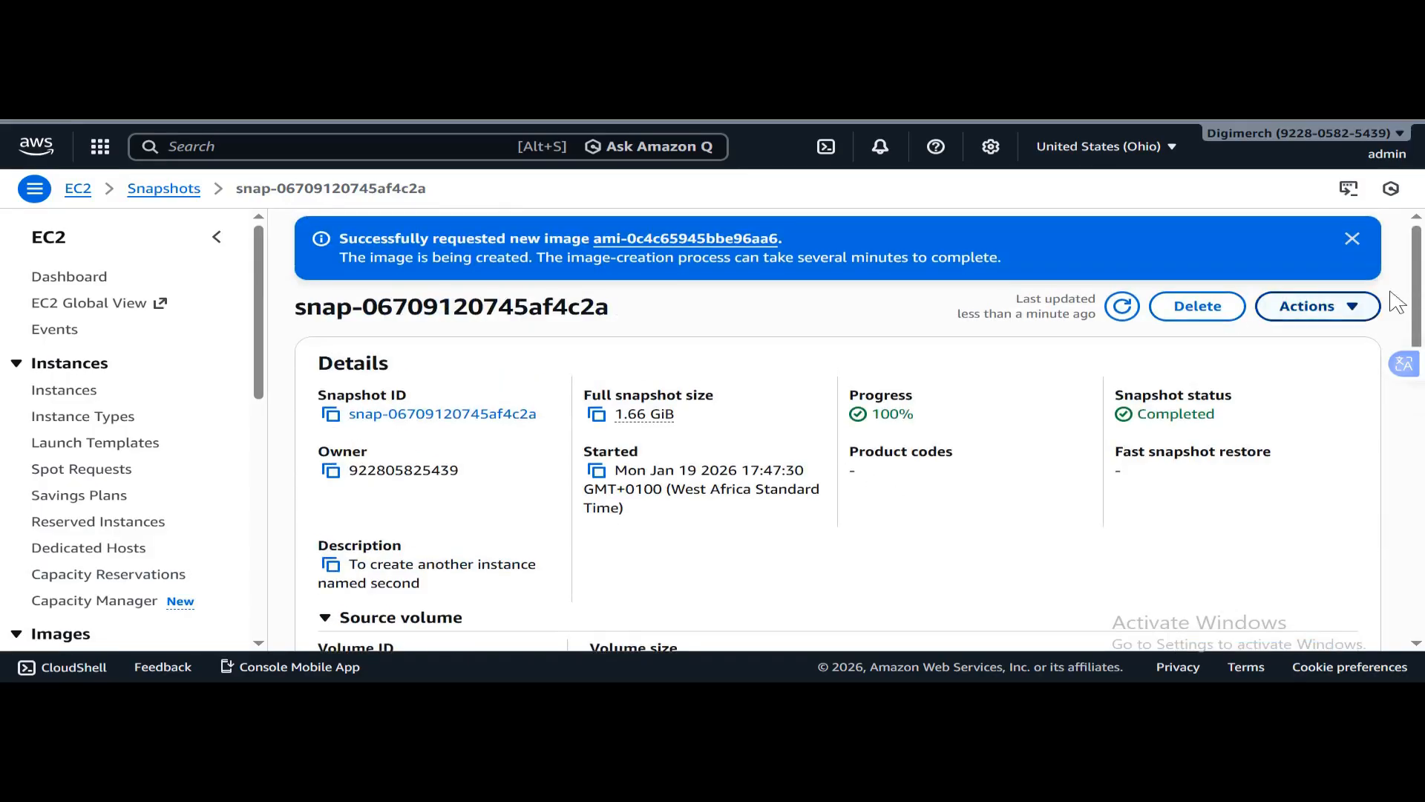
{"action": "left_click", "coordinate": [1352, 242]}
{"action": "scroll", "coordinate": [945, 547], "scroll_direction": "down", "scroll_amount": 8}
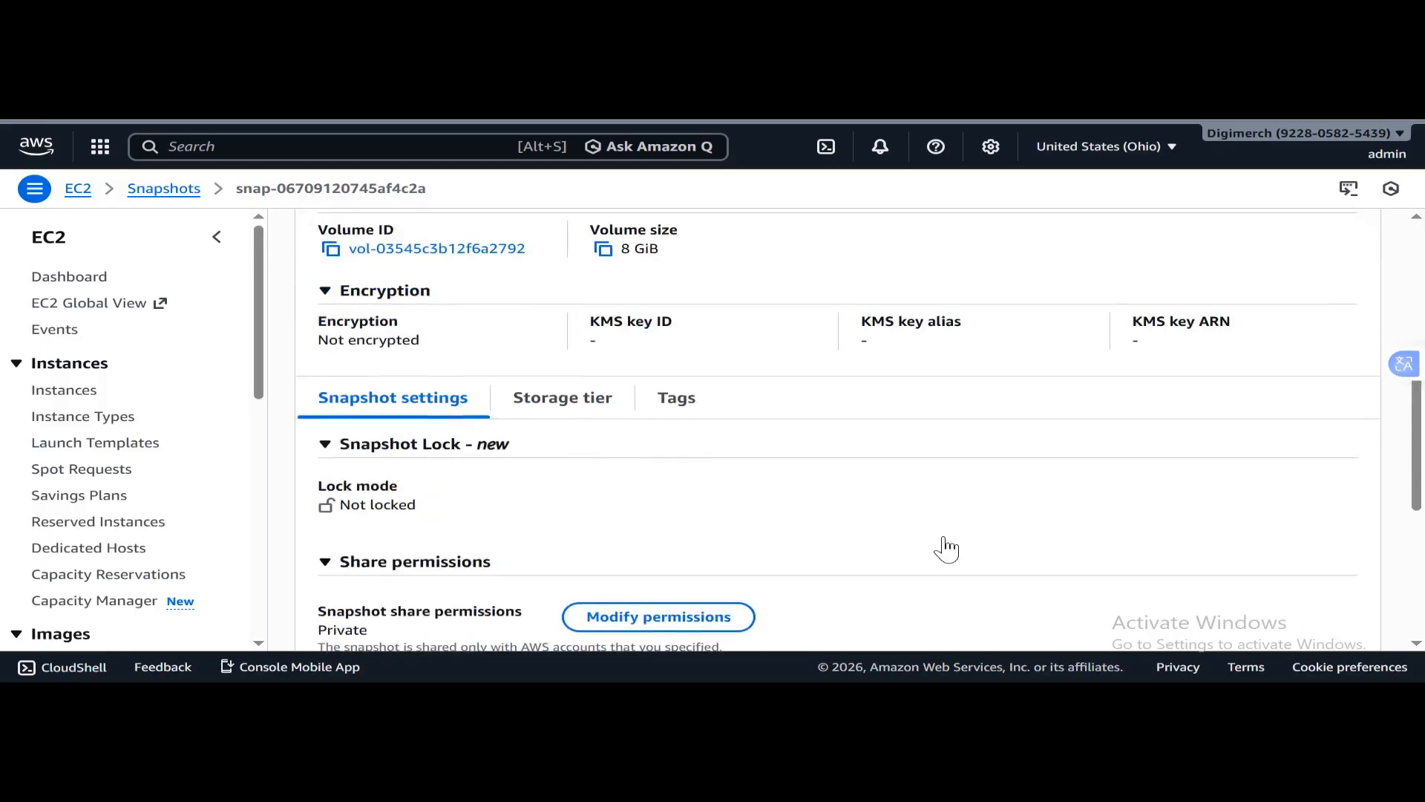
{"action": "scroll", "coordinate": [945, 549], "scroll_direction": "up", "scroll_amount": 8}
{"action": "scroll", "coordinate": [946, 550], "scroll_direction": "down", "scroll_amount": 4}
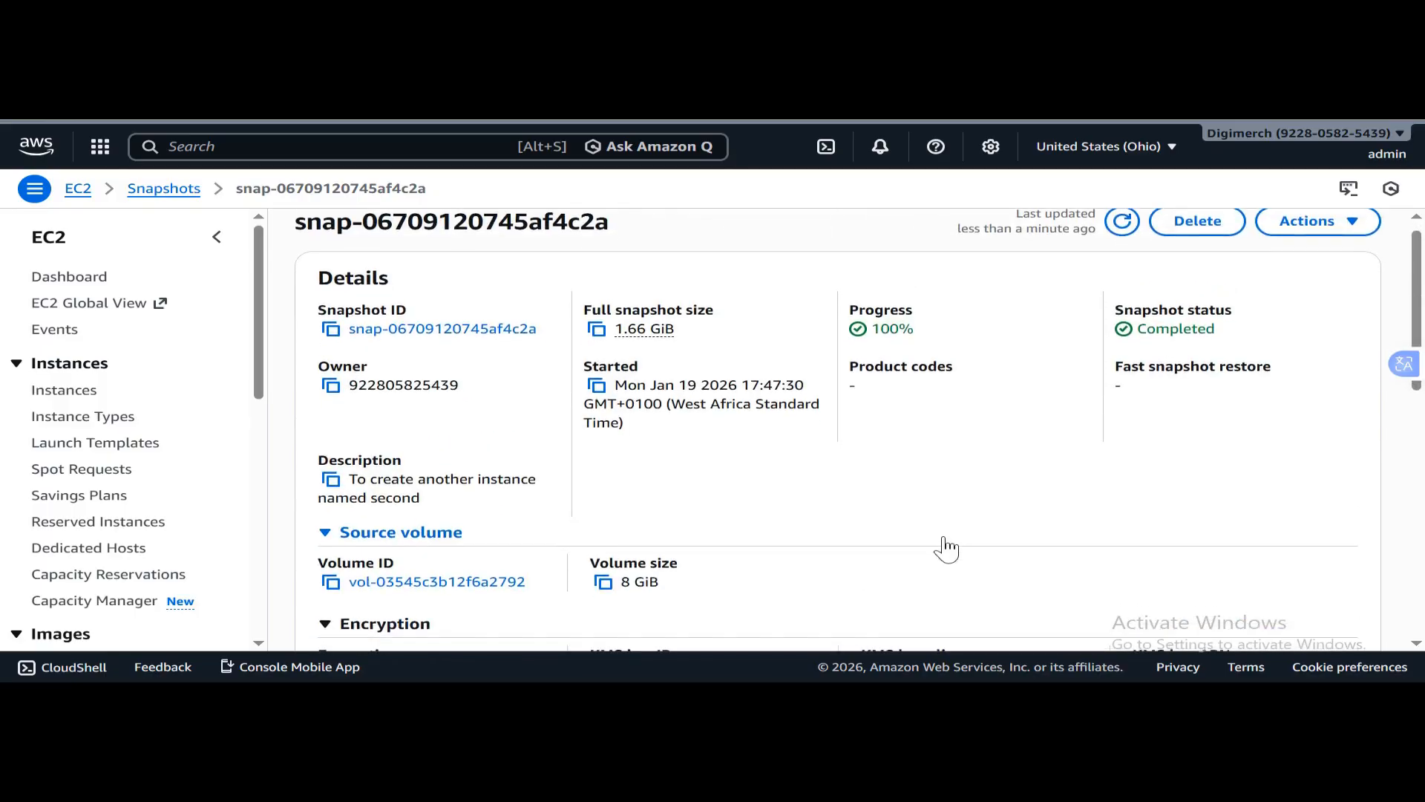
{"action": "scroll", "coordinate": [949, 547], "scroll_direction": "down", "scroll_amount": 4}
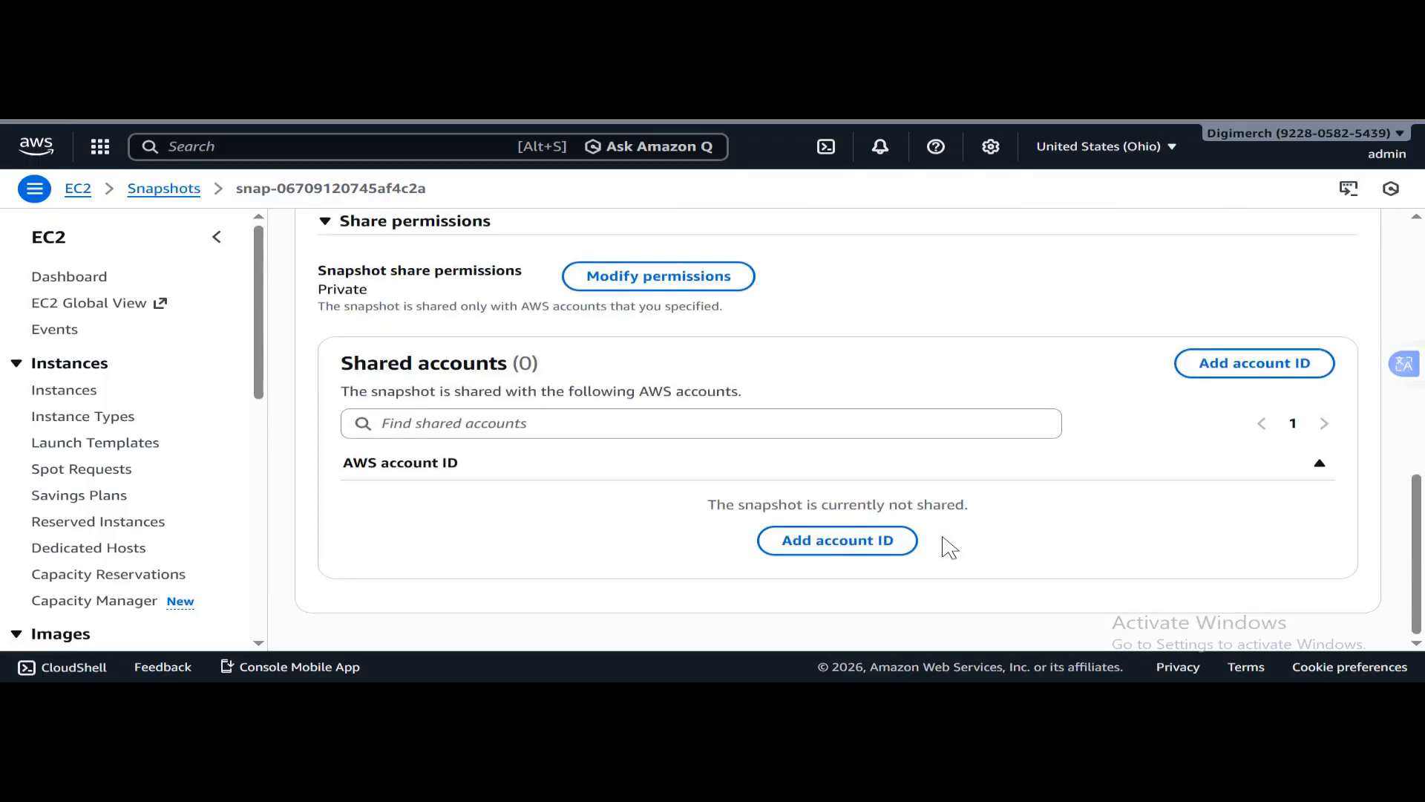
{"action": "scroll", "coordinate": [947, 548], "scroll_direction": "up", "scroll_amount": 8}
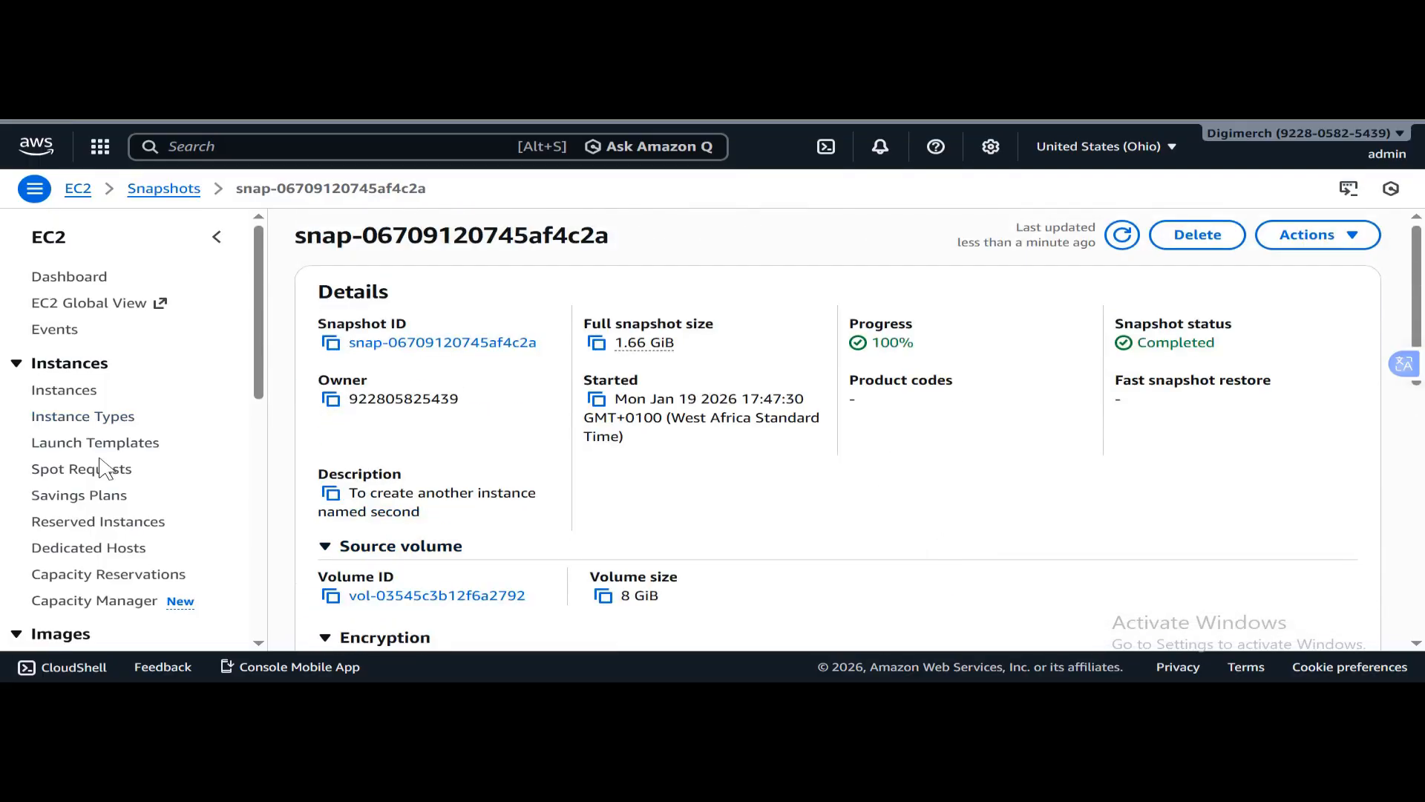
{"action": "scroll", "coordinate": [104, 468], "scroll_direction": "down", "scroll_amount": 3}
{"action": "left_click", "coordinate": [46, 469]}
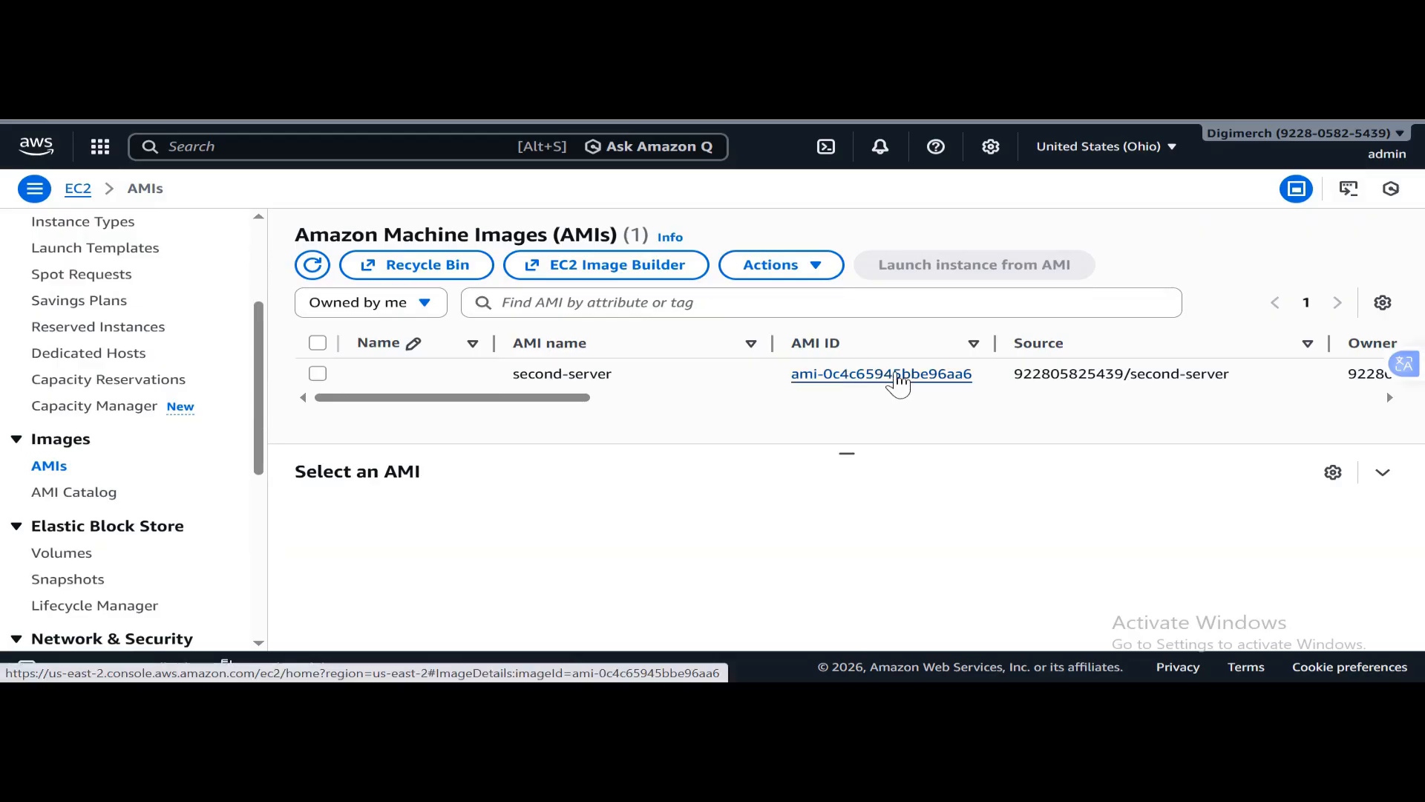
- Start launching an instance from the second-server AMI and name the instance second
{"action": "left_click", "coordinate": [846, 377]}
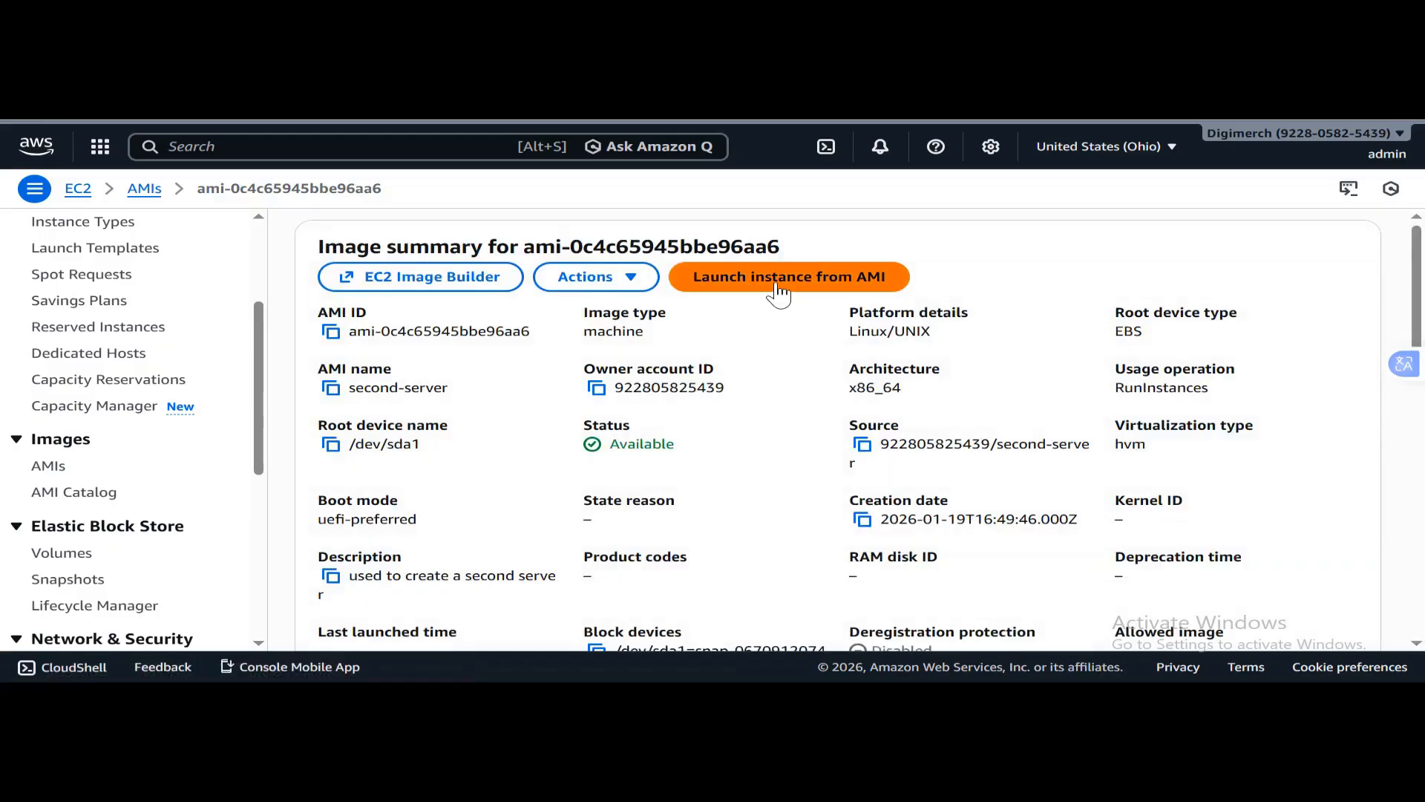
{"action": "left_click", "coordinate": [829, 281]}
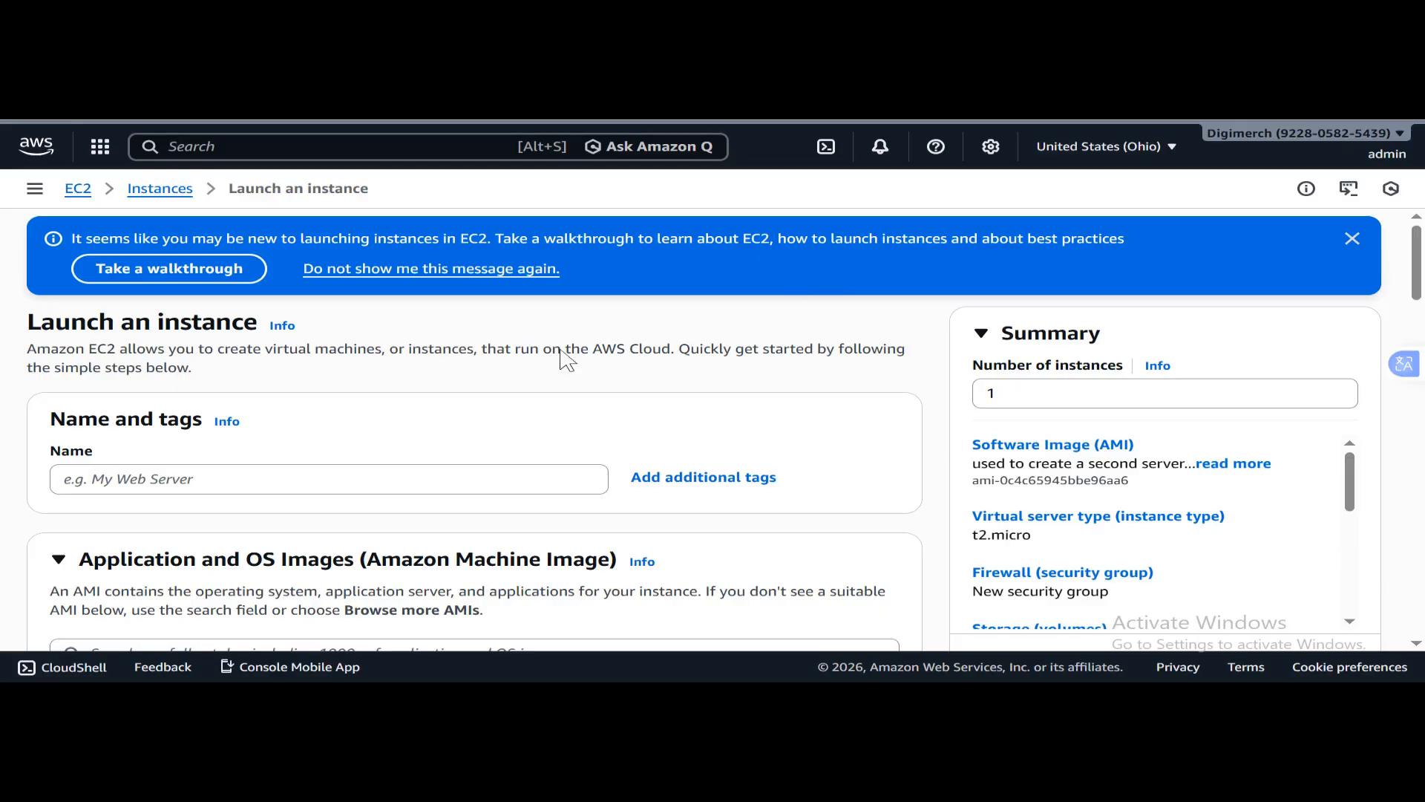
{"action": "left_click", "coordinate": [300, 479]}
{"action": "scroll", "coordinate": [675, 382], "scroll_direction": "down", "scroll_amount": 3}
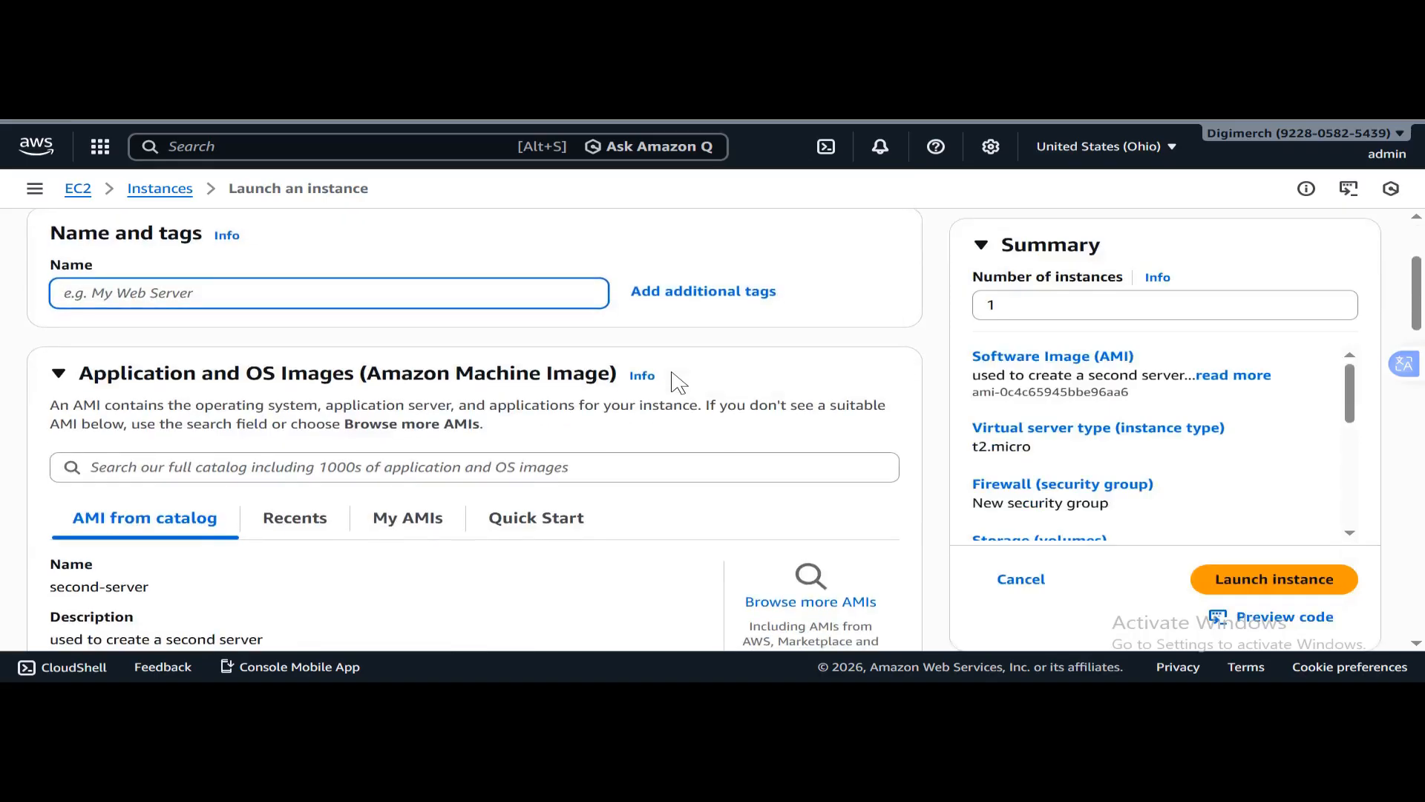
{"action": "type", "text": "second"}
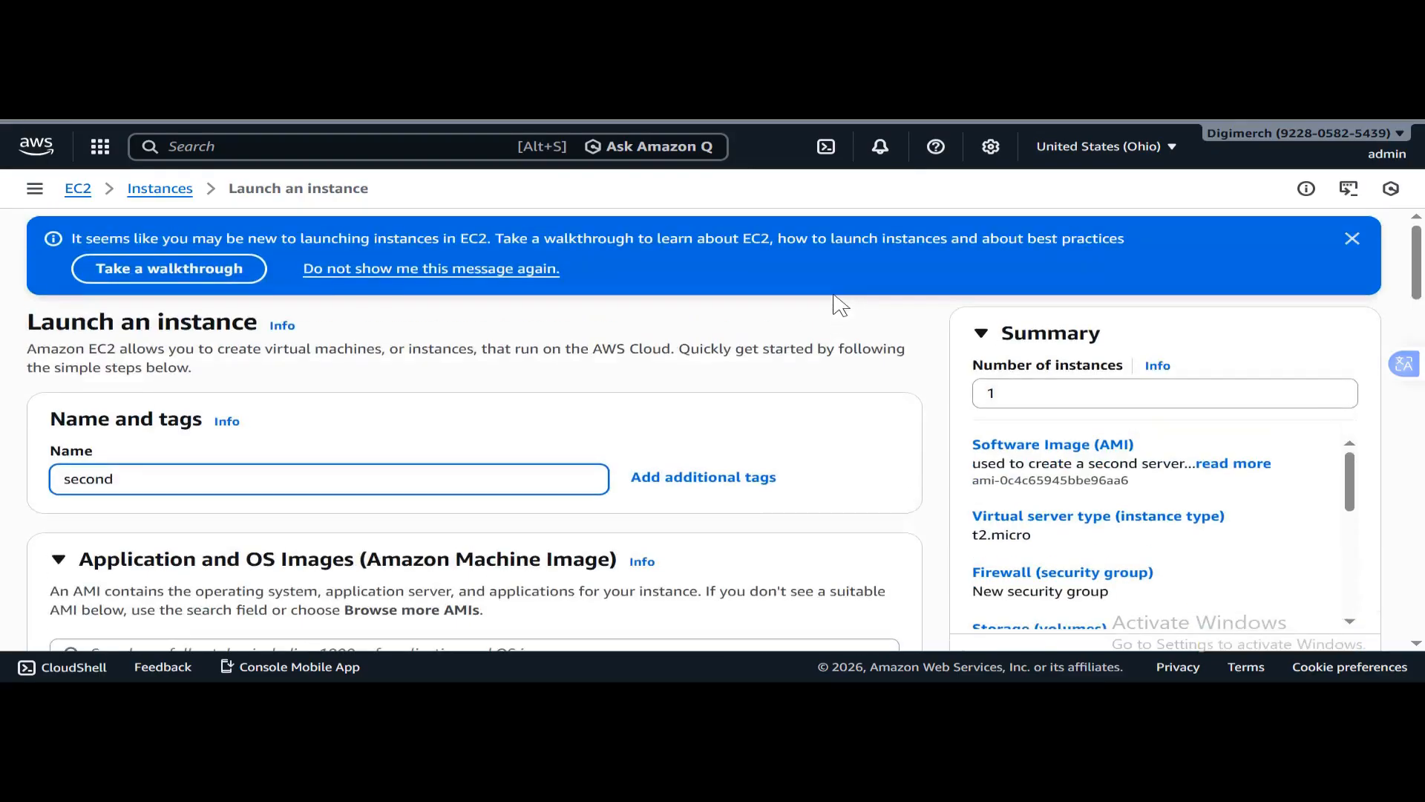
- Review the AMI details and the instance type in the launch form
{"action": "scroll", "coordinate": [401, 441], "scroll_direction": "down", "scroll_amount": 5}
{"action": "scroll", "coordinate": [446, 436], "scroll_direction": "down", "scroll_amount": 1}
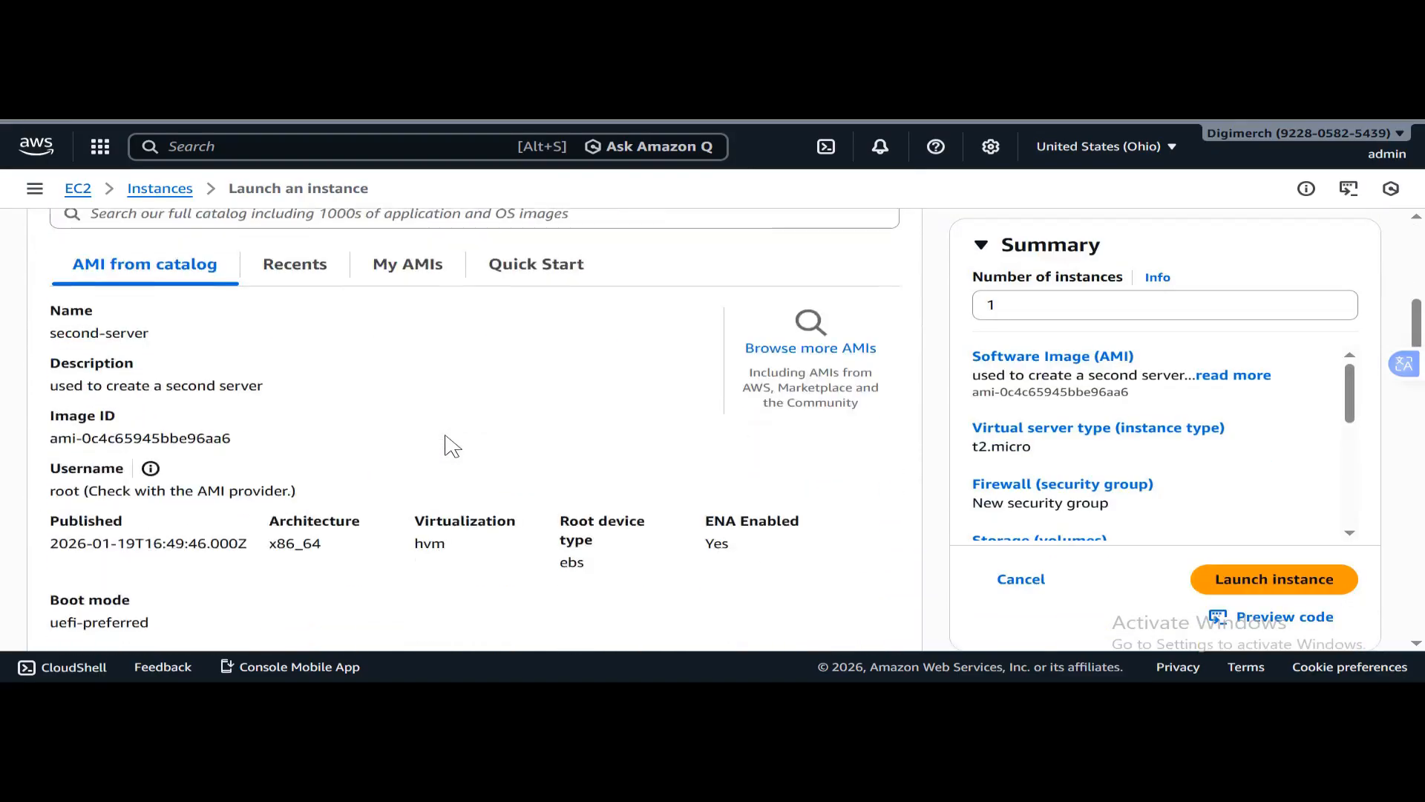
{"action": "scroll", "coordinate": [446, 436], "scroll_direction": "up", "scroll_amount": 3}
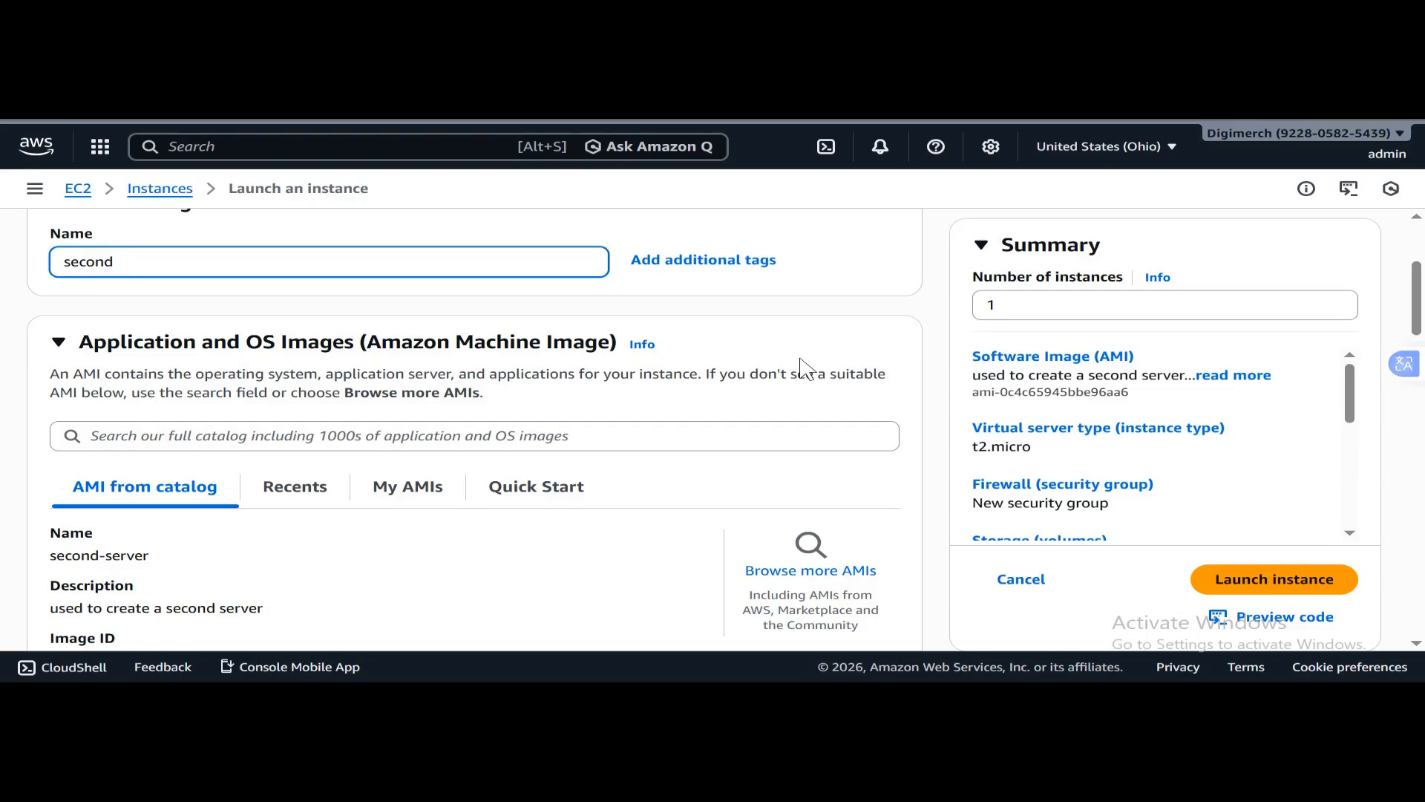
{"action": "scroll", "coordinate": [663, 424], "scroll_direction": "down", "scroll_amount": 3}
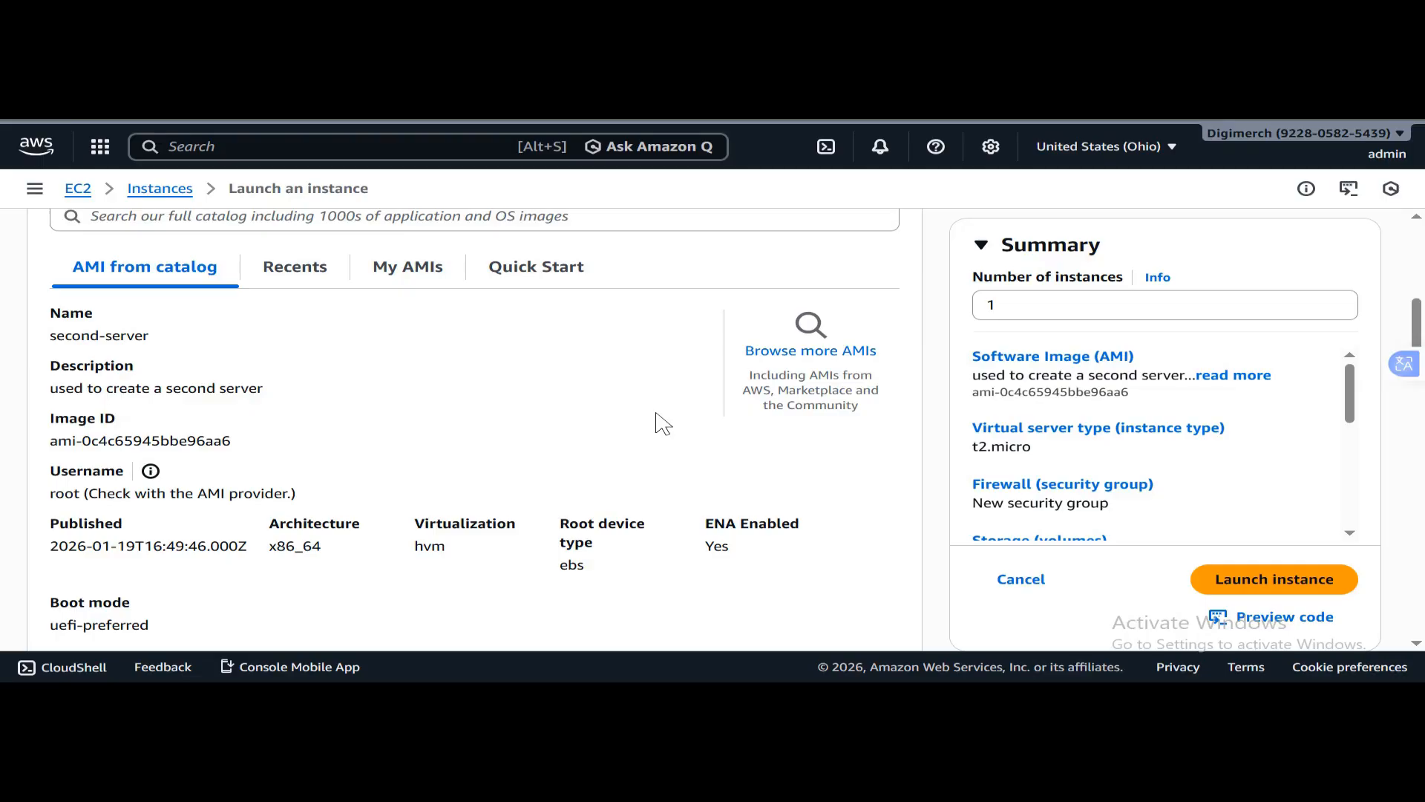
{"action": "scroll", "coordinate": [614, 520], "scroll_direction": "down", "scroll_amount": 1}
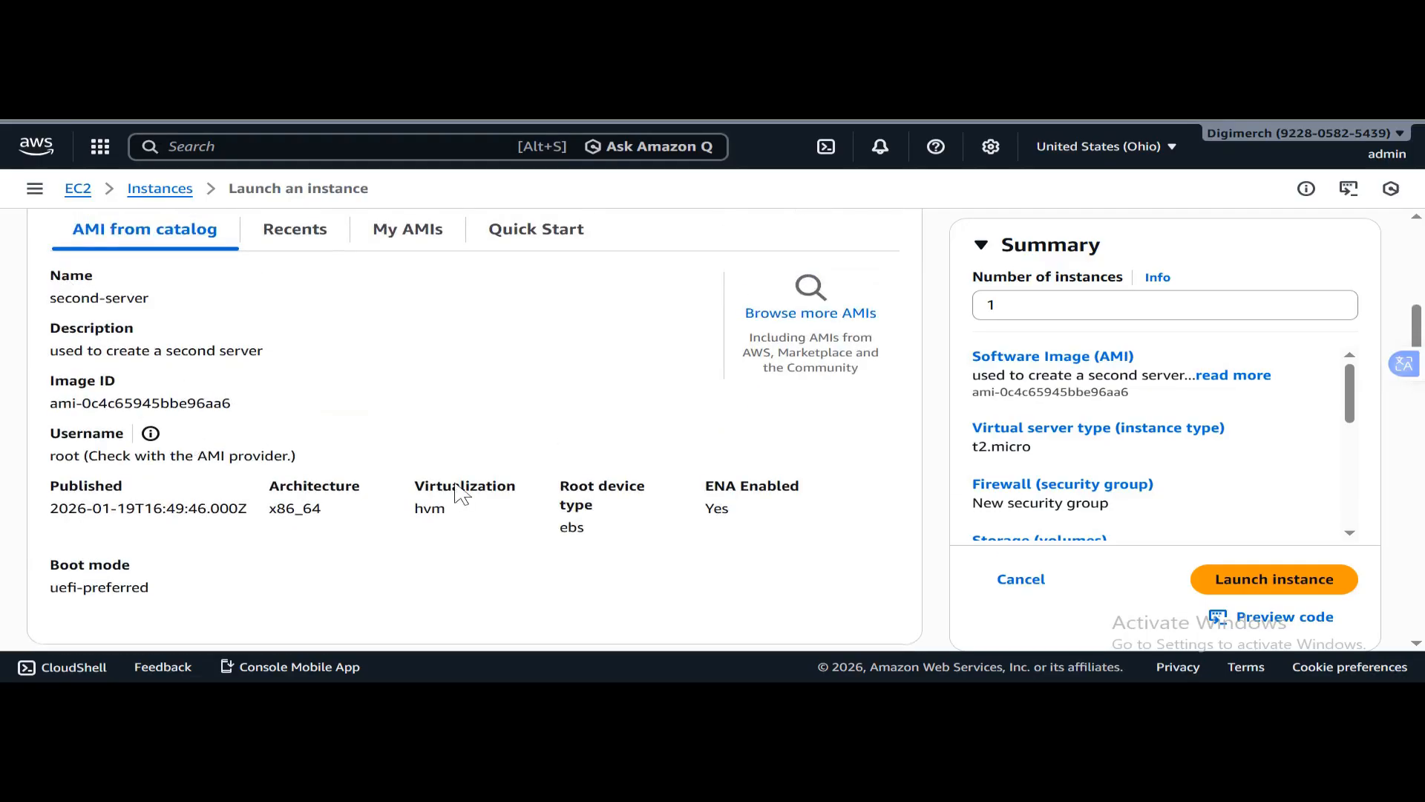
{"action": "scroll", "coordinate": [516, 497], "scroll_direction": "down", "scroll_amount": 3}
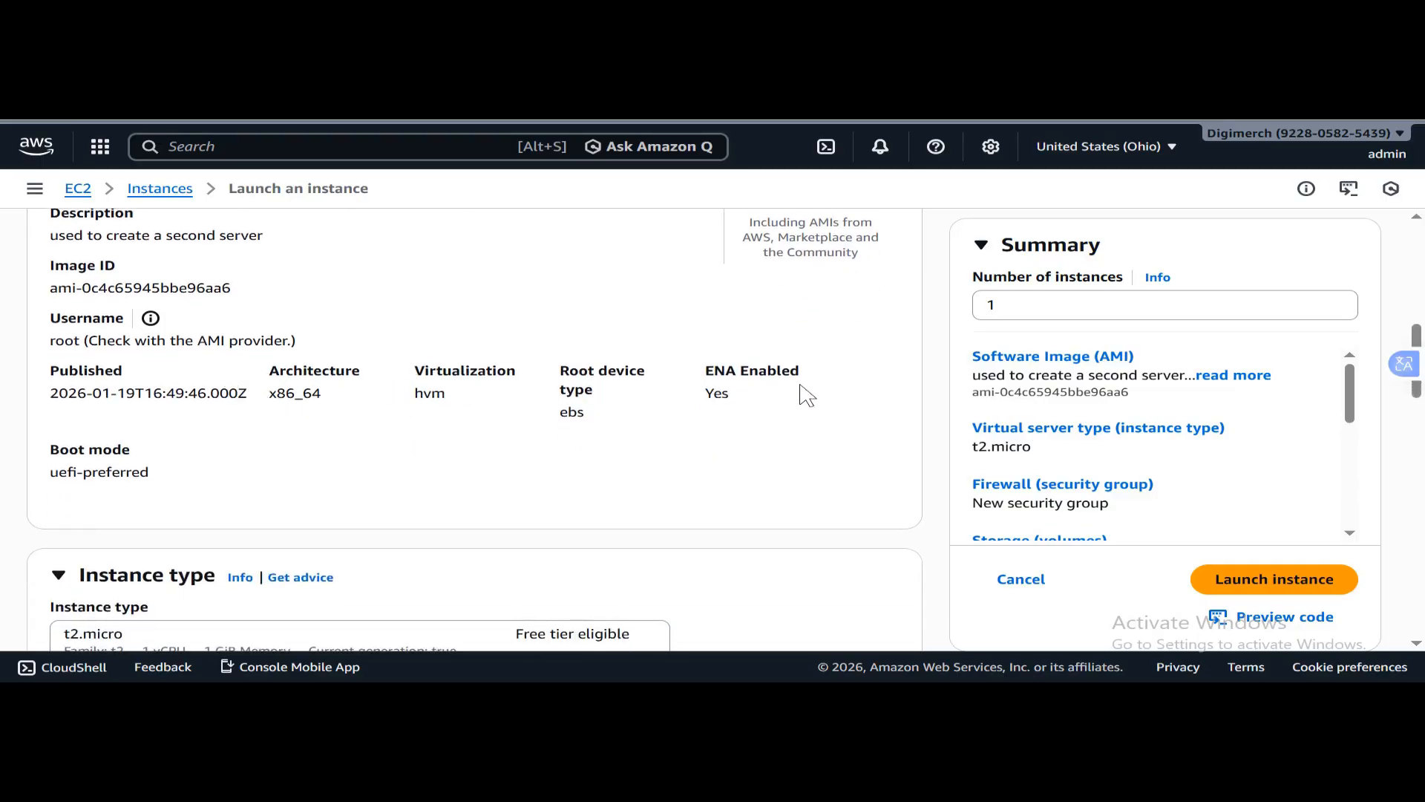
{"action": "scroll", "coordinate": [637, 380], "scroll_direction": "up", "scroll_amount": 3}
{"action": "scroll", "coordinate": [637, 380], "scroll_direction": "down", "scroll_amount": 10}
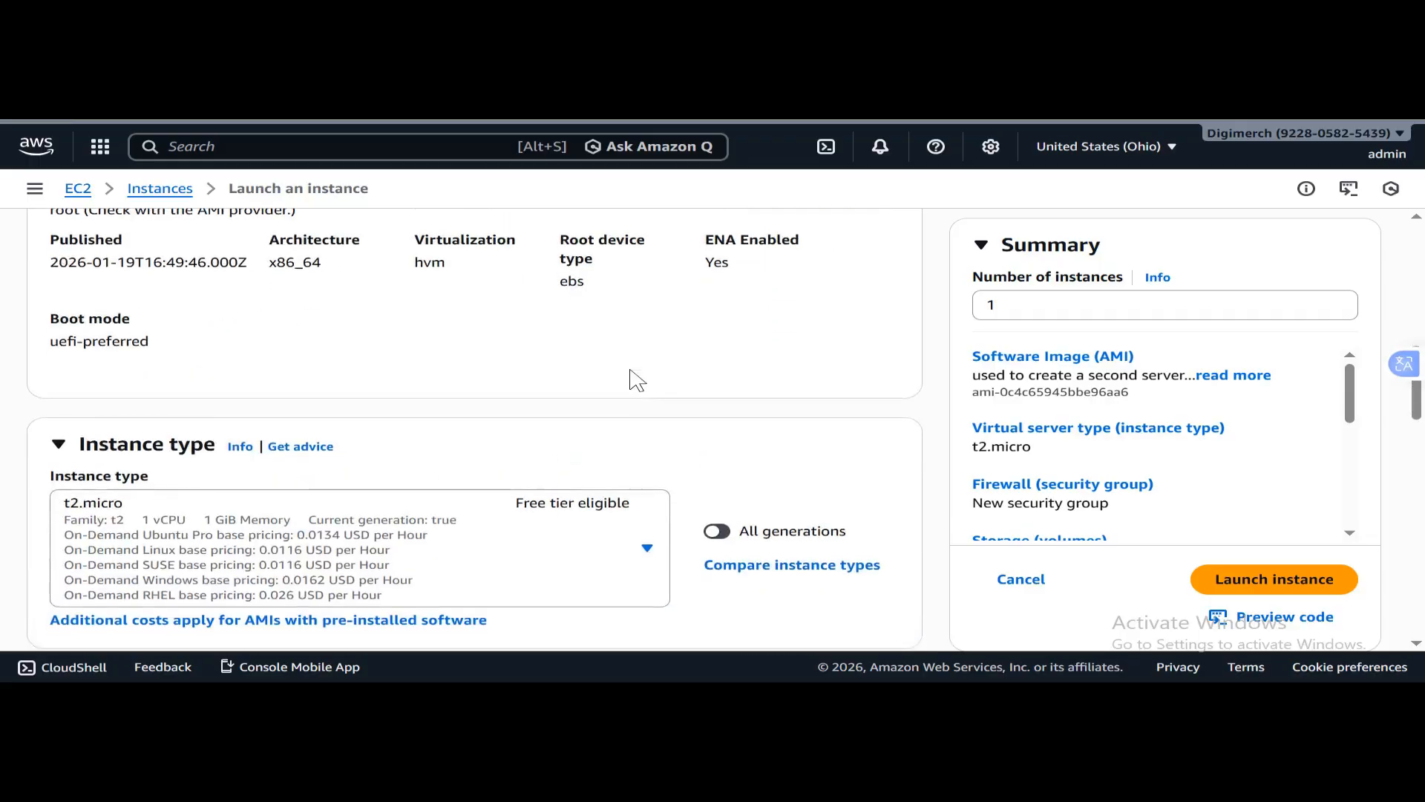
{"action": "scroll", "coordinate": [637, 323], "scroll_direction": "up", "scroll_amount": 2}
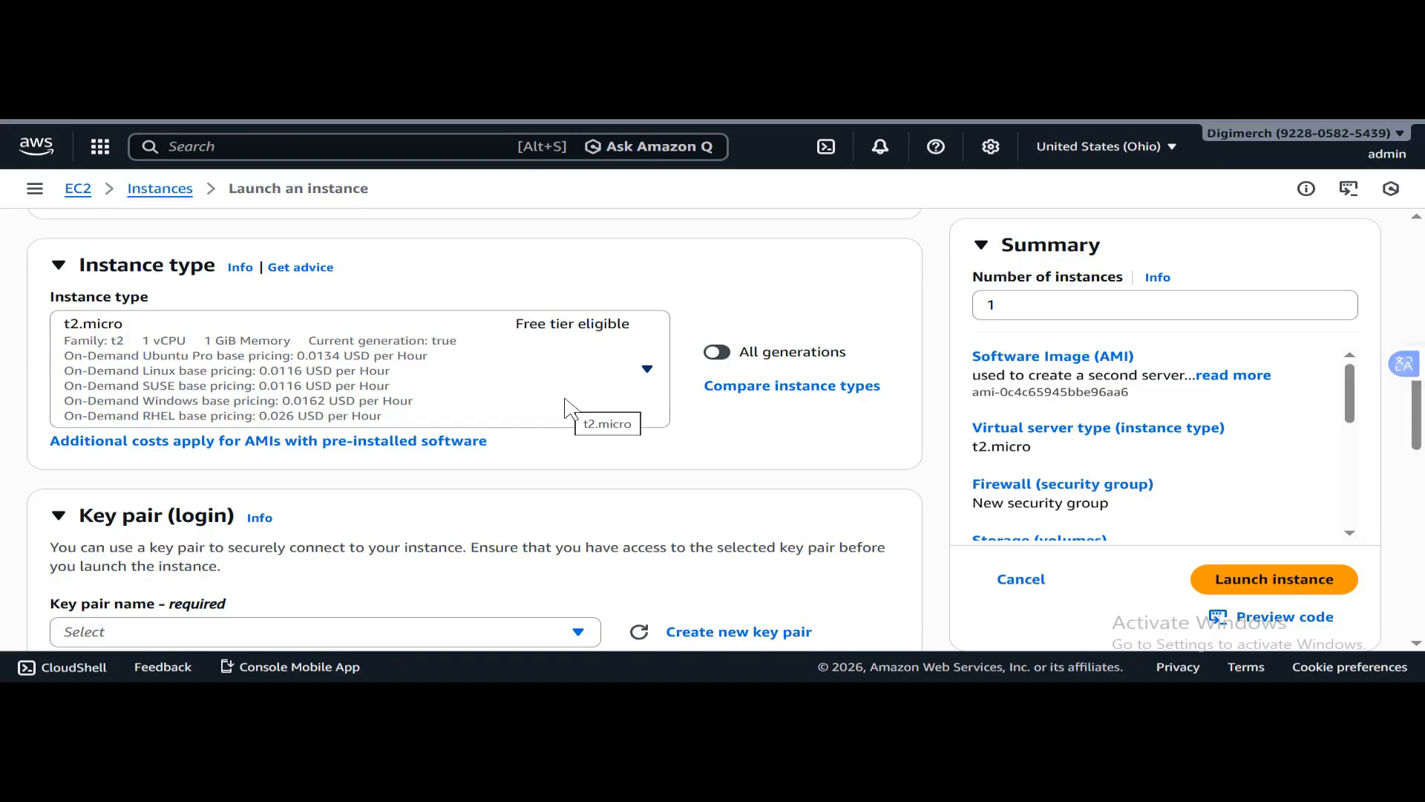
{"action": "scroll", "coordinate": [837, 452], "scroll_direction": "down", "scroll_amount": 3}
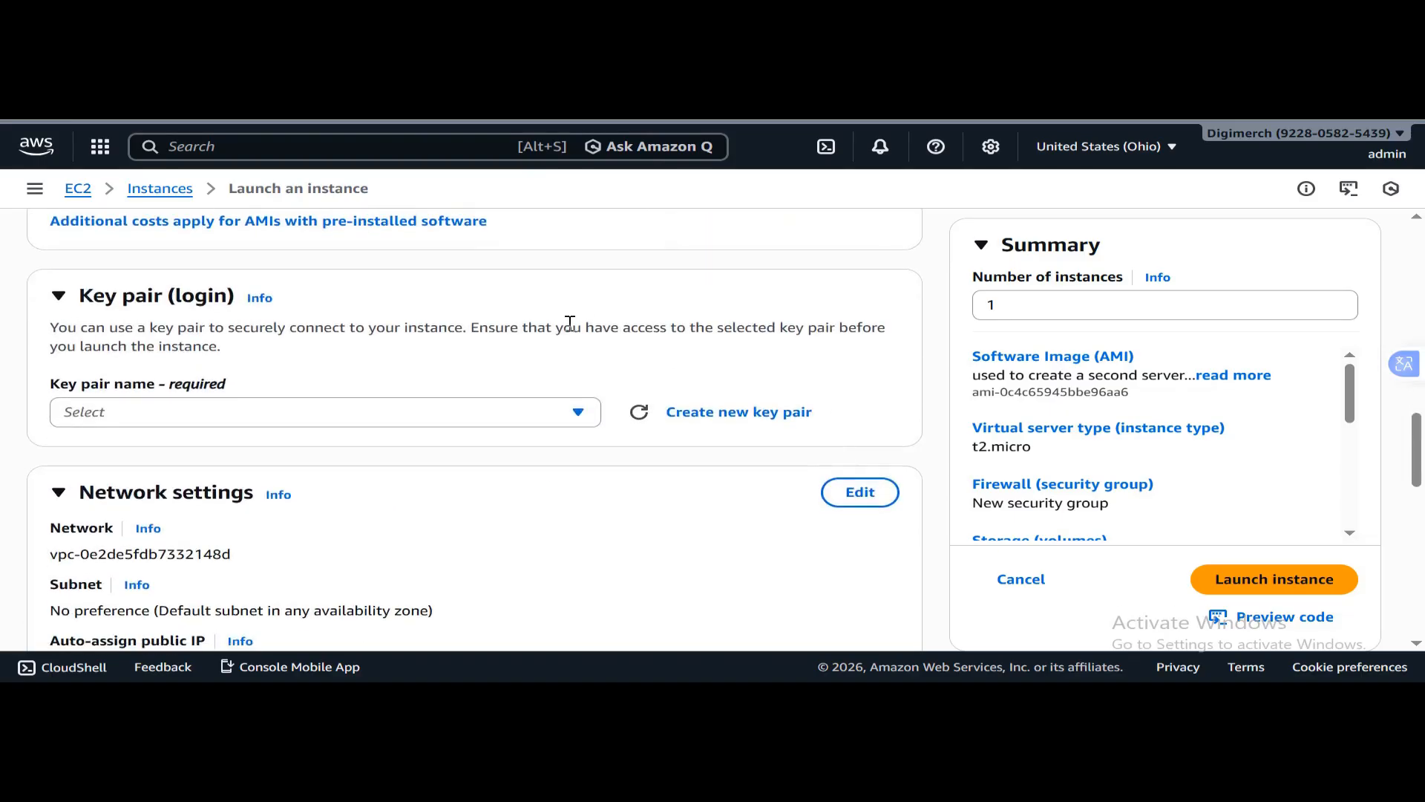
{"action": "scroll", "coordinate": [568, 326], "scroll_direction": "up", "scroll_amount": 3}
- Choose the existing key pair named first for logging in to the instance
{"action": "scroll", "coordinate": [639, 343], "scroll_direction": "down", "scroll_amount": 4}
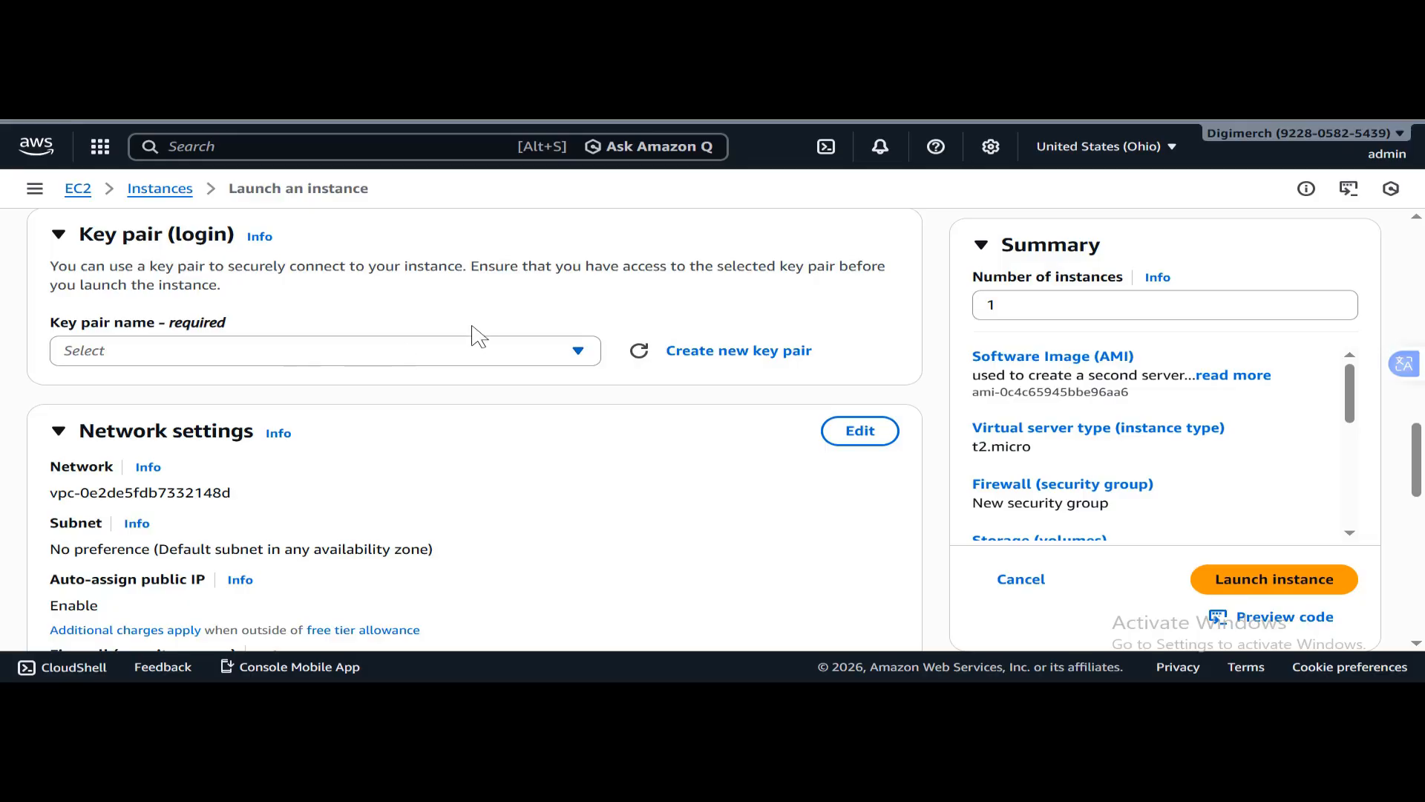
{"action": "left_click", "coordinate": [559, 355]}
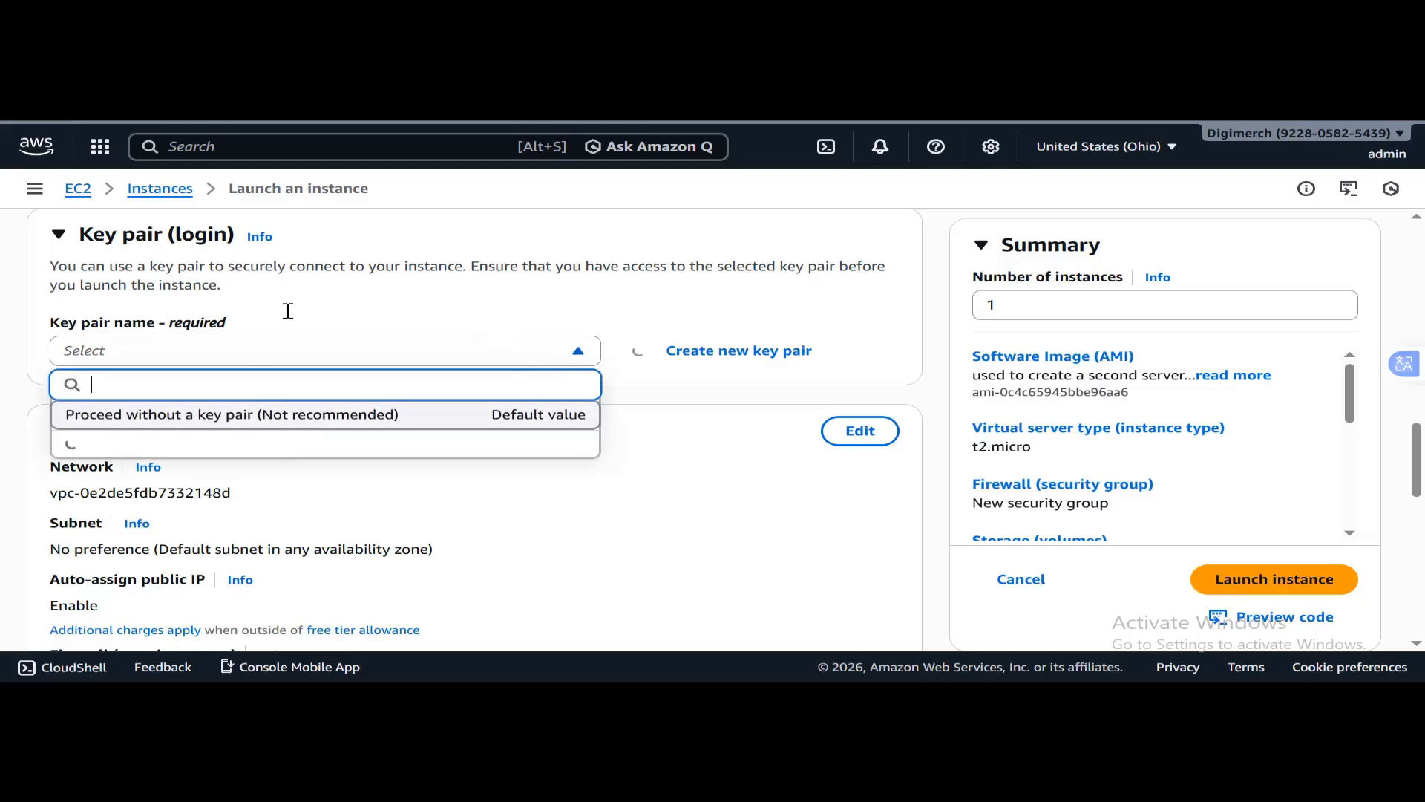
{"action": "scroll", "coordinate": [335, 519], "scroll_direction": "down", "scroll_amount": 1}
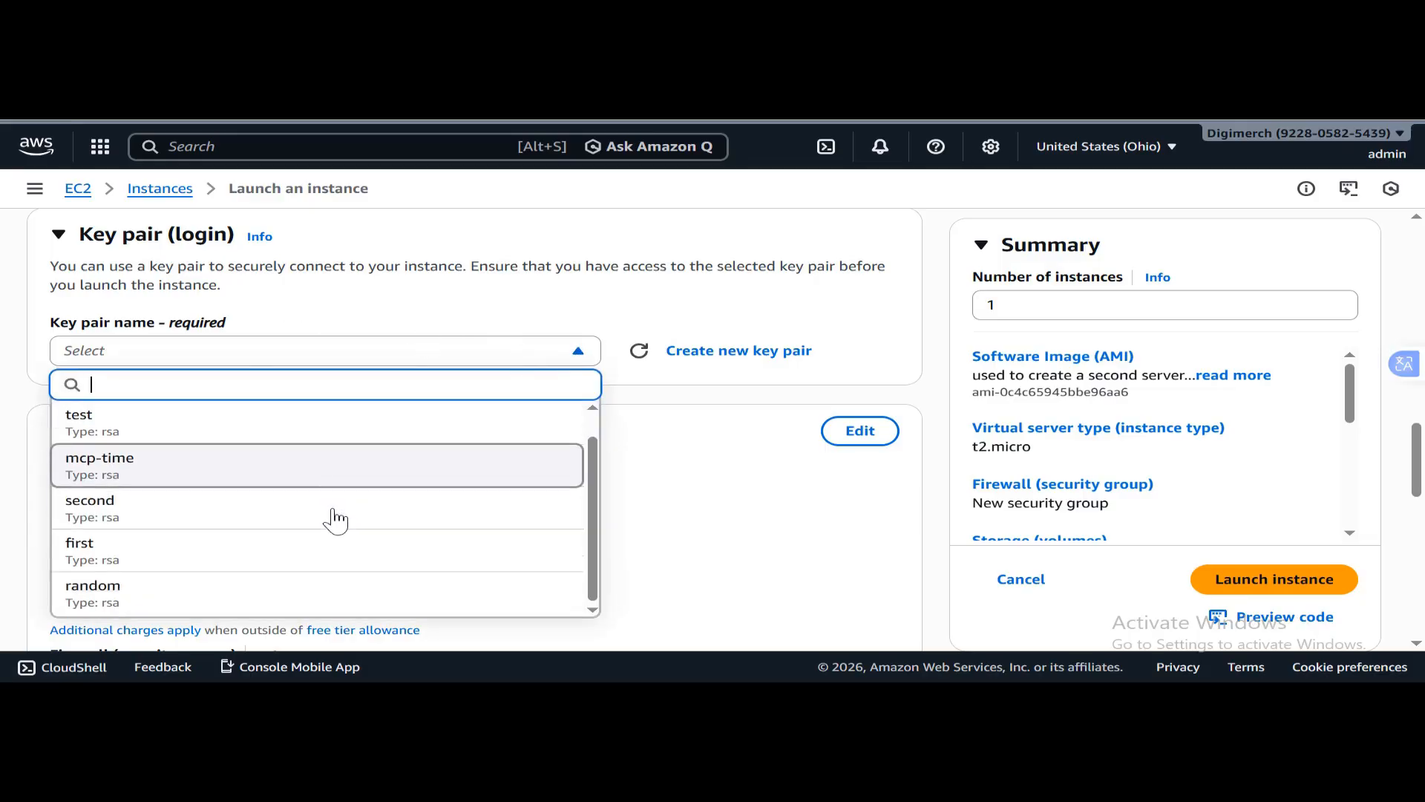
{"action": "left_click", "coordinate": [134, 572]}
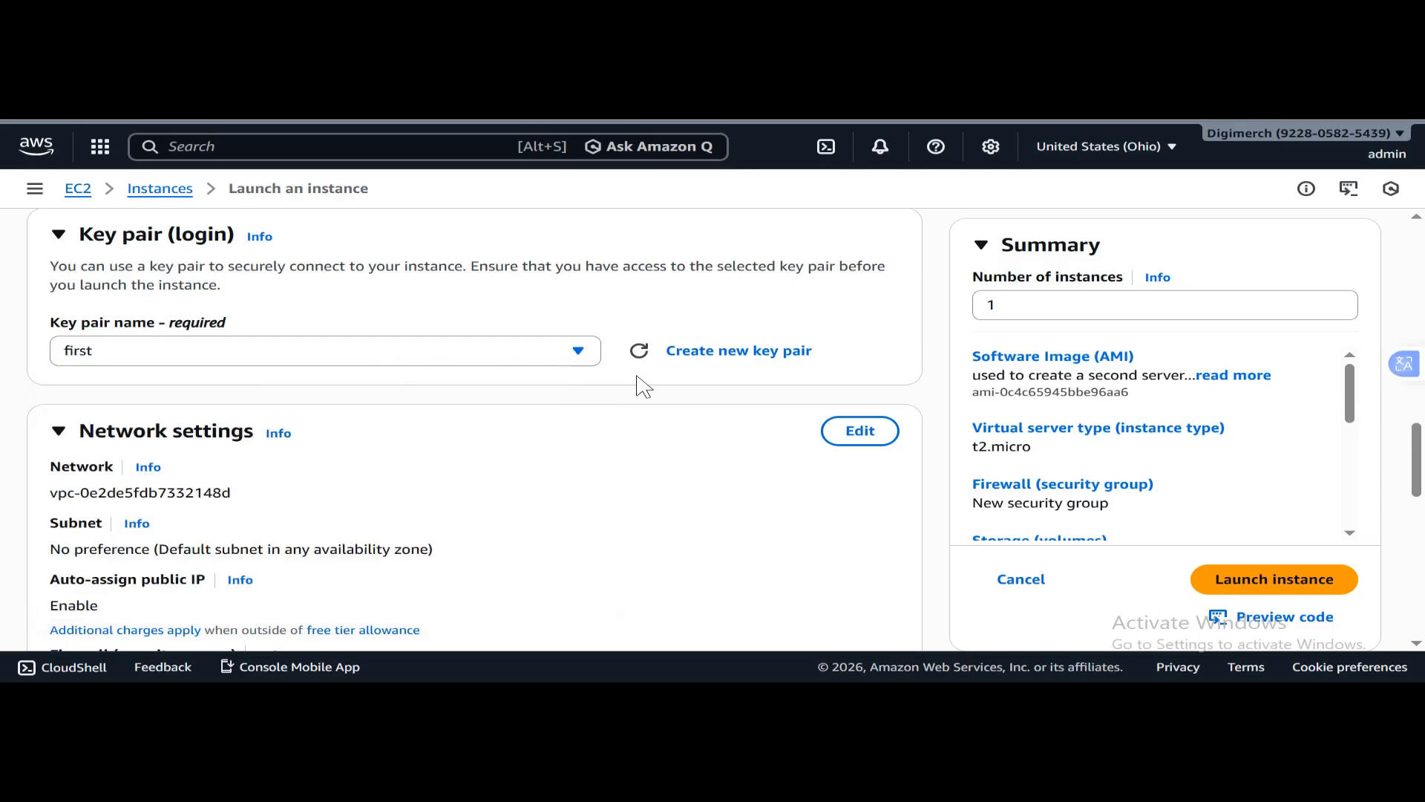
{"action": "scroll", "coordinate": [642, 386], "scroll_direction": "up", "scroll_amount": 3}
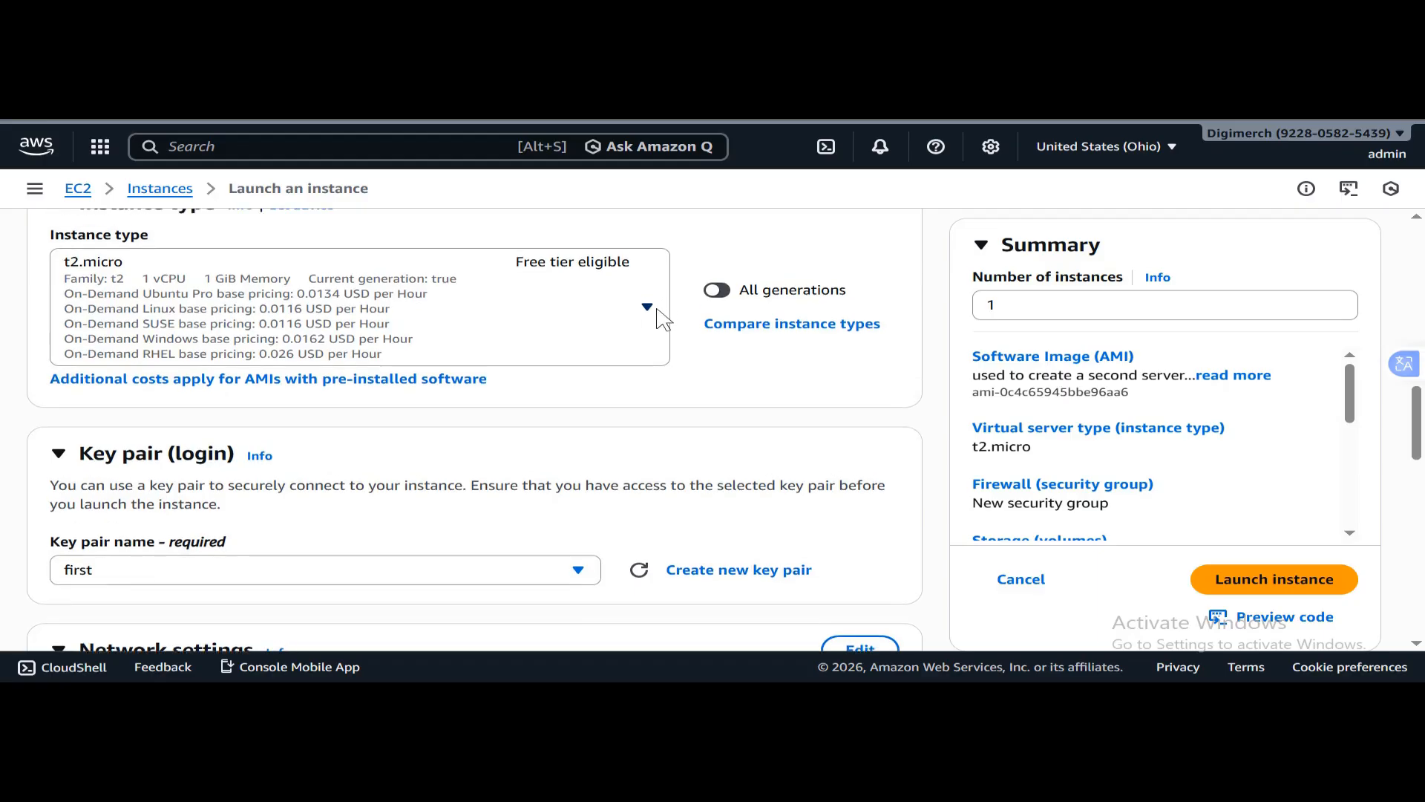
{"action": "scroll", "coordinate": [622, 462], "scroll_direction": "down", "scroll_amount": 10}
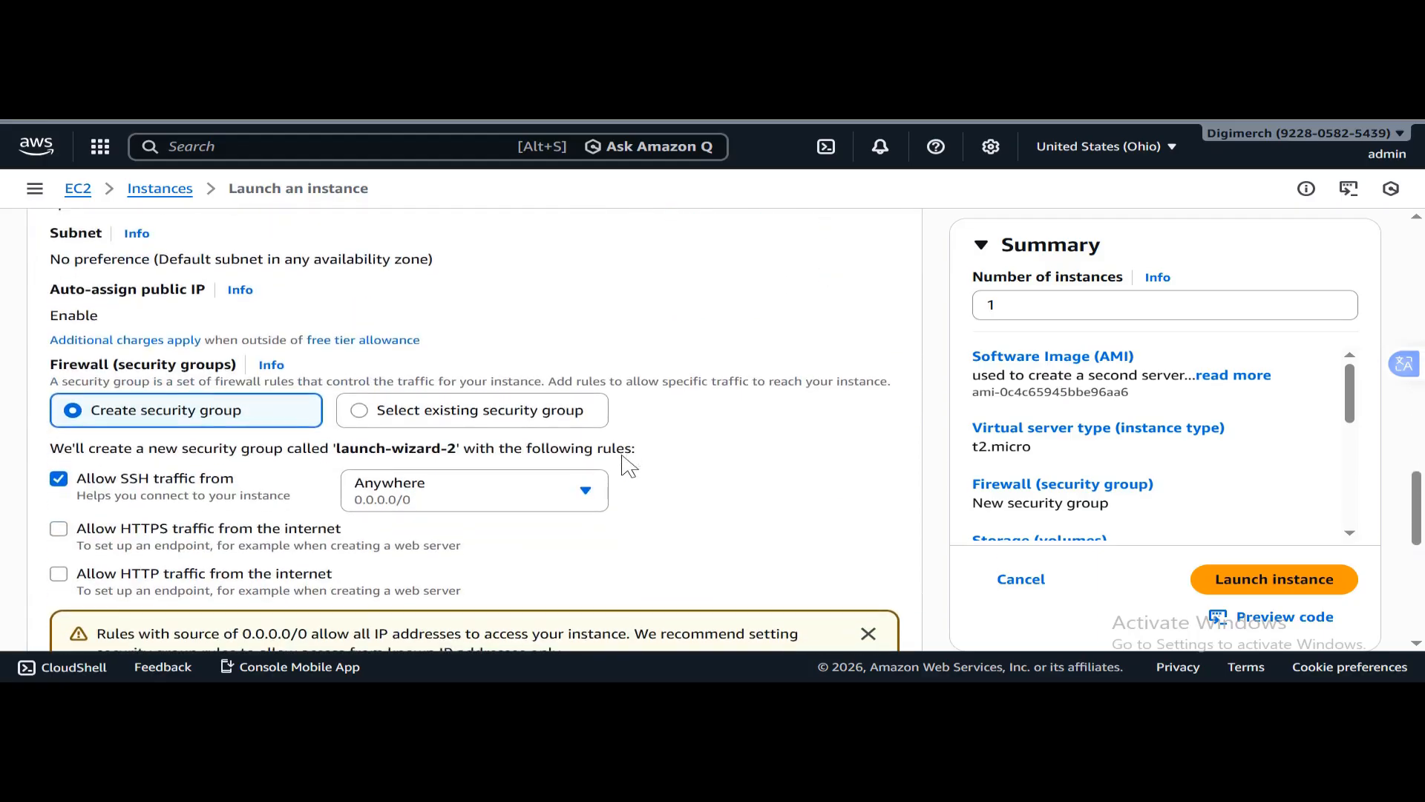
- Assign the existing security group named default to the instance instead of creating a new one
{"action": "scroll", "coordinate": [297, 315], "scroll_direction": "up", "scroll_amount": 1}
{"action": "left_click", "coordinate": [59, 374]}
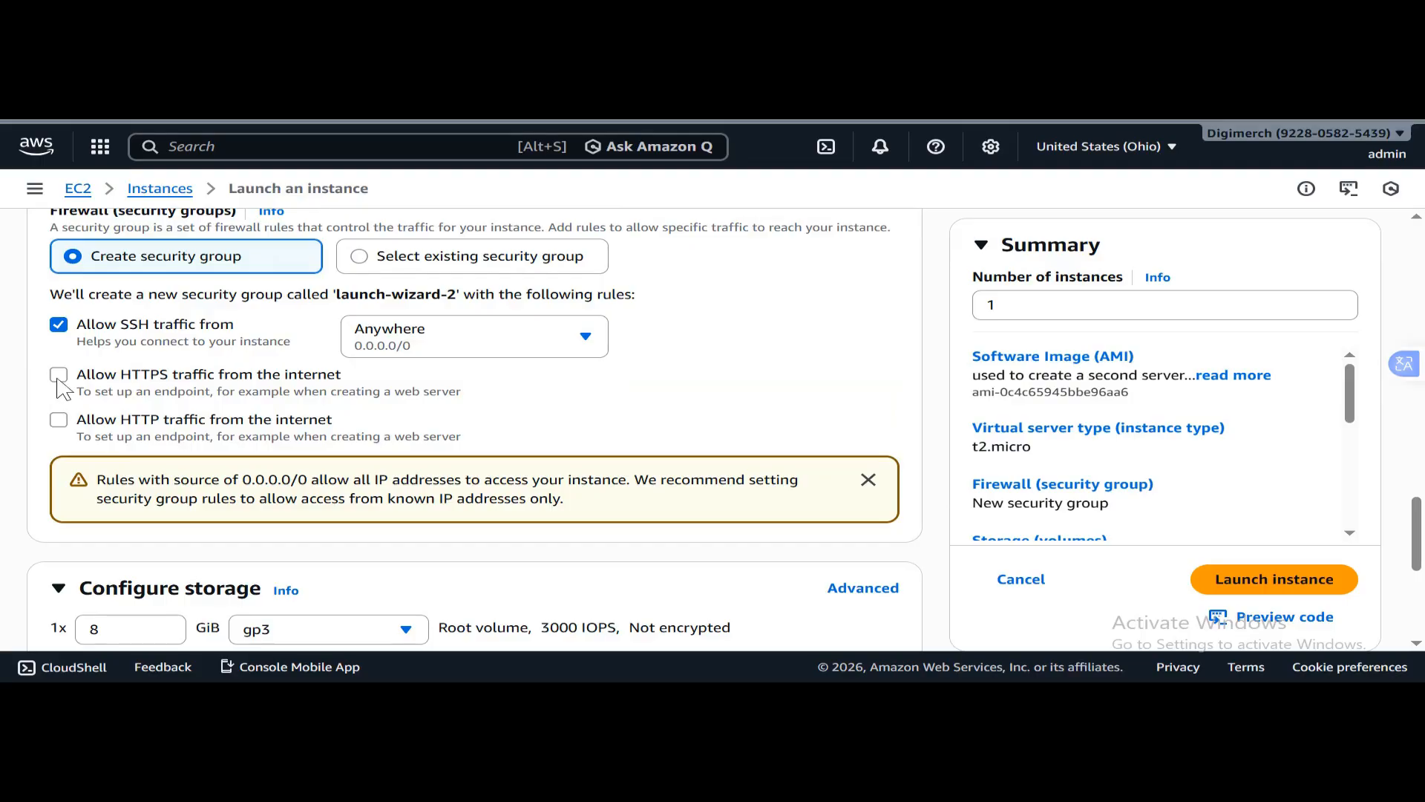
{"action": "left_click", "coordinate": [59, 420]}
{"action": "left_click", "coordinate": [360, 257]}
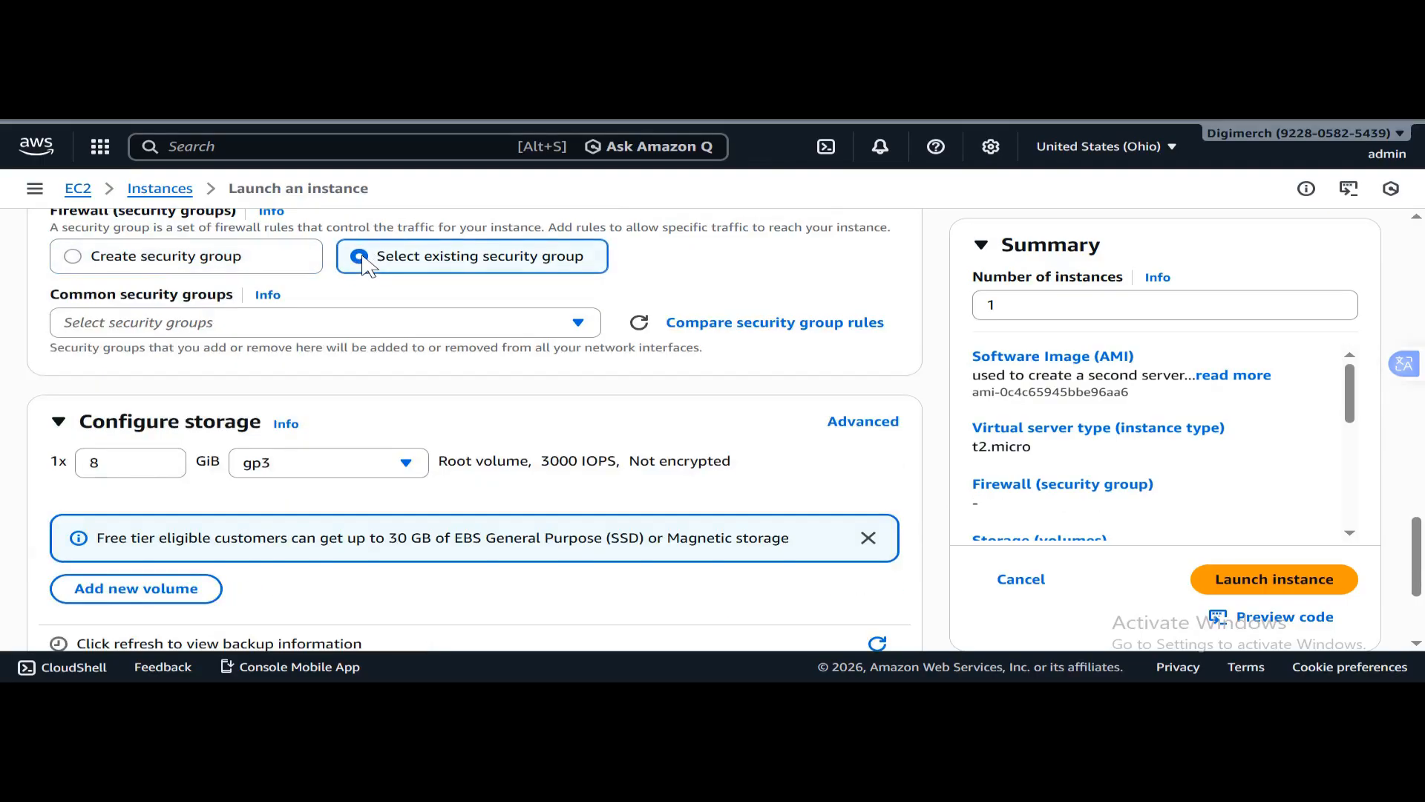
{"action": "left_click", "coordinate": [423, 326]}
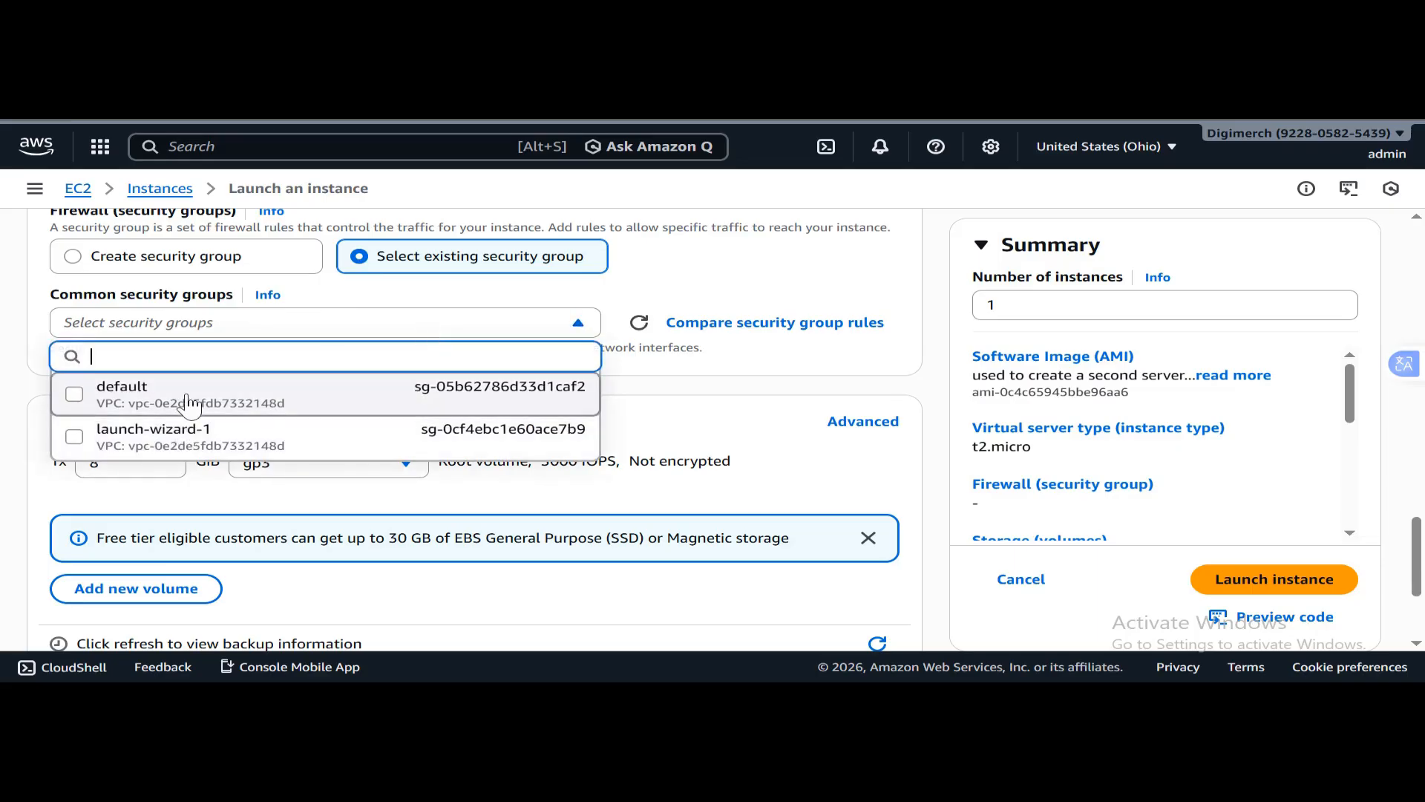
{"action": "left_click", "coordinate": [481, 380]}
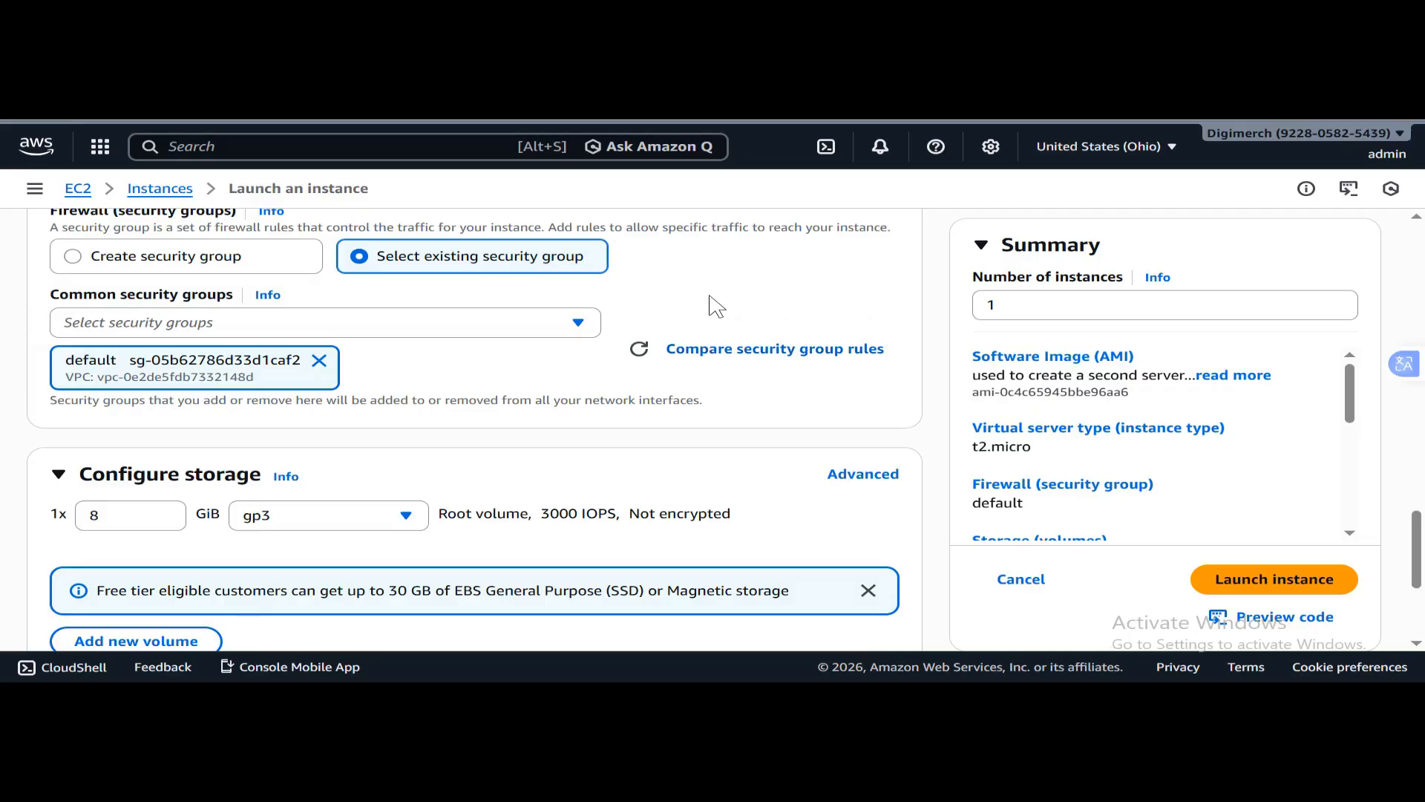
- Review the storage settings, keep the 8 GiB gp3 root volume, and launch one instance
{"action": "scroll", "coordinate": [558, 485], "scroll_direction": "down", "scroll_amount": 3}
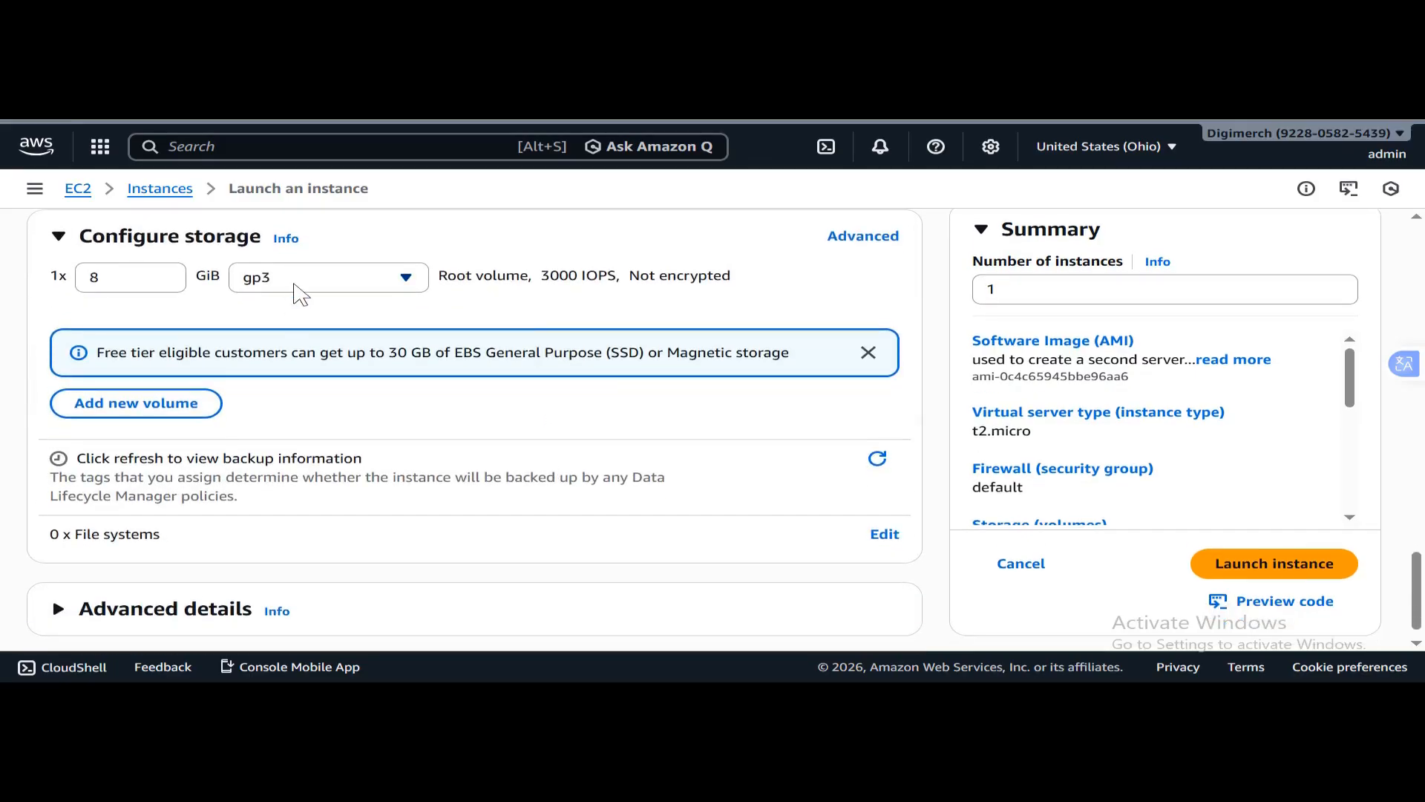
{"action": "scroll", "coordinate": [523, 335], "scroll_direction": "up", "scroll_amount": 1}
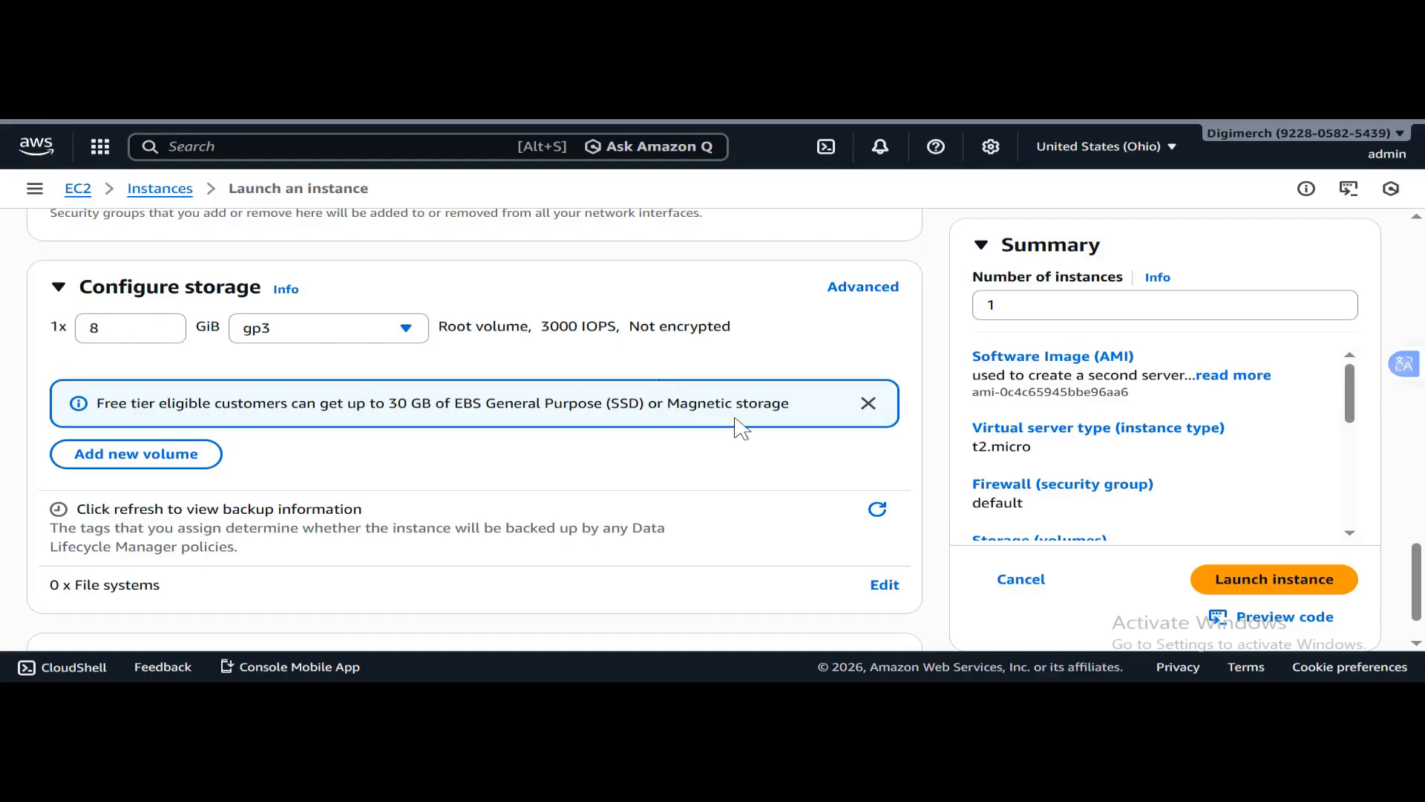
{"action": "scroll", "coordinate": [561, 477], "scroll_direction": "down", "scroll_amount": 1}
{"action": "scroll", "coordinate": [562, 477], "scroll_direction": "up", "scroll_amount": 5}
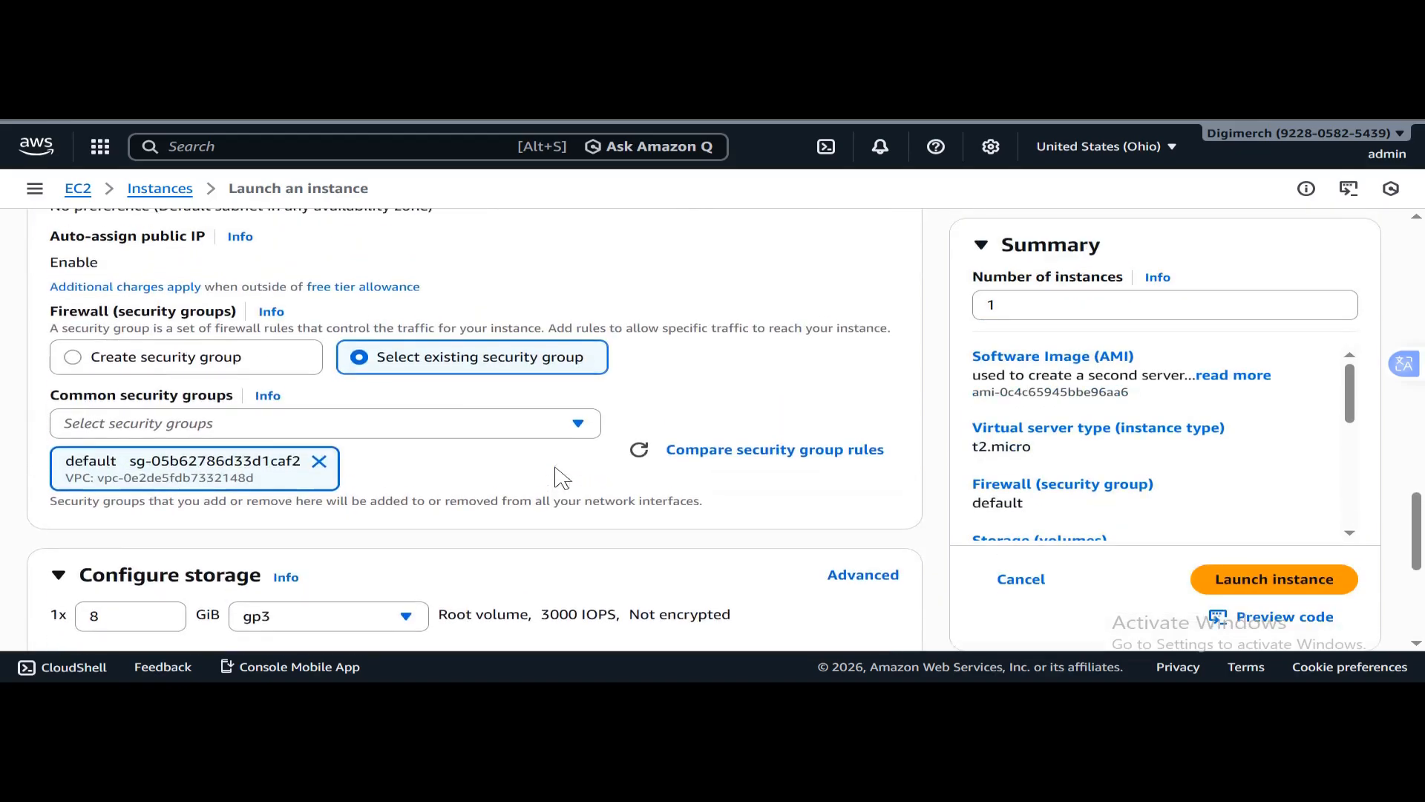
{"action": "left_click", "coordinate": [1263, 584]}
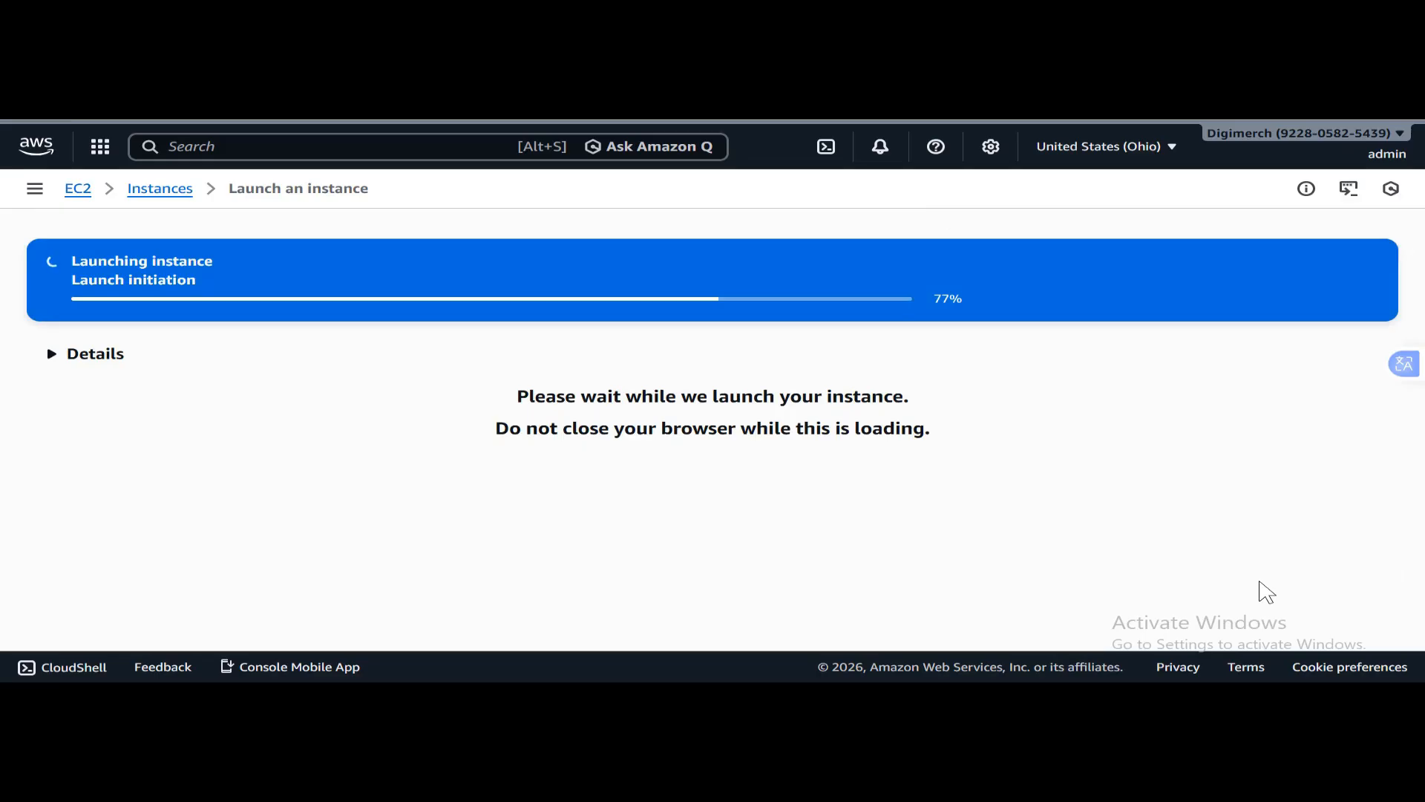
- Refresh the instances list and open the summary of the instance named second
{"action": "left_click", "coordinate": [444, 283]}
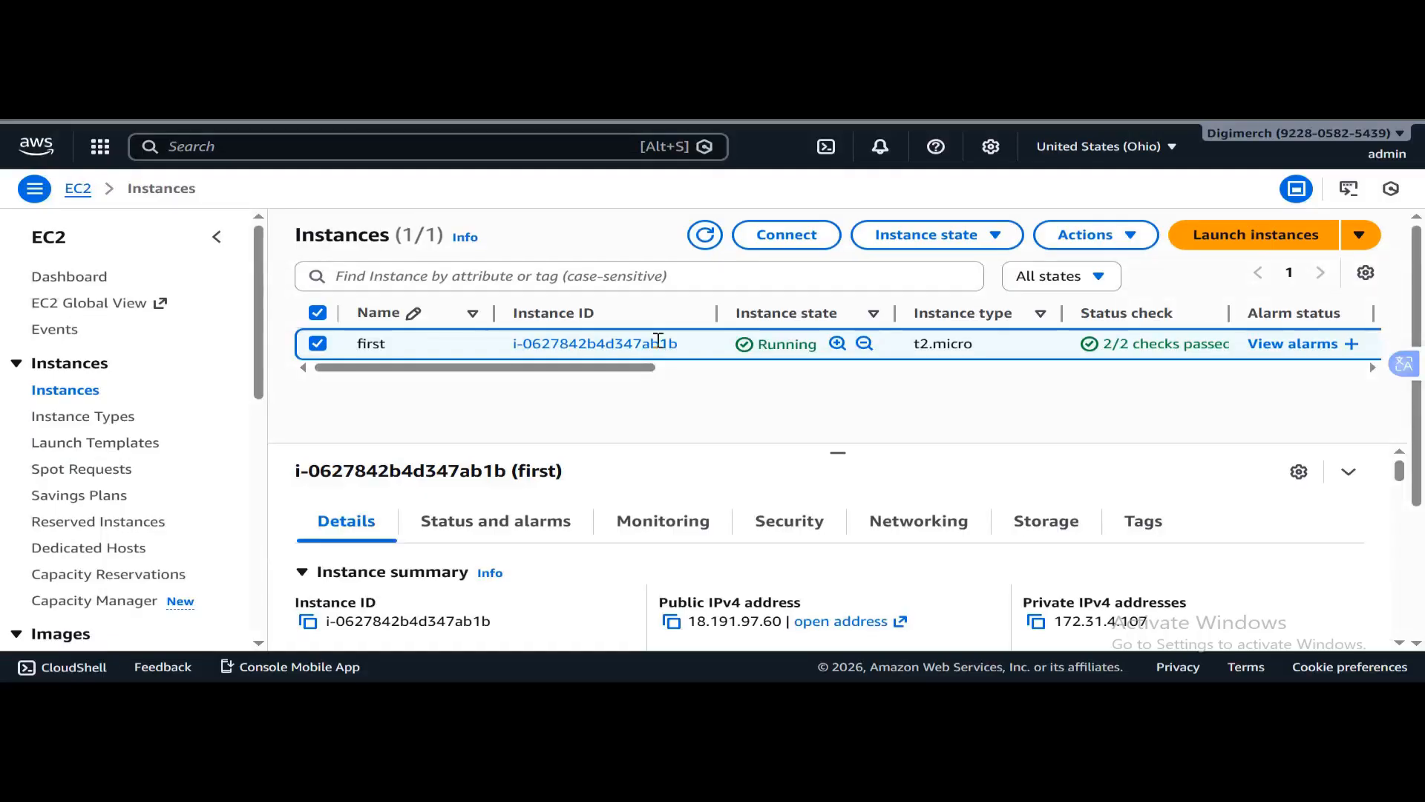
{"action": "left_click", "coordinate": [704, 244]}
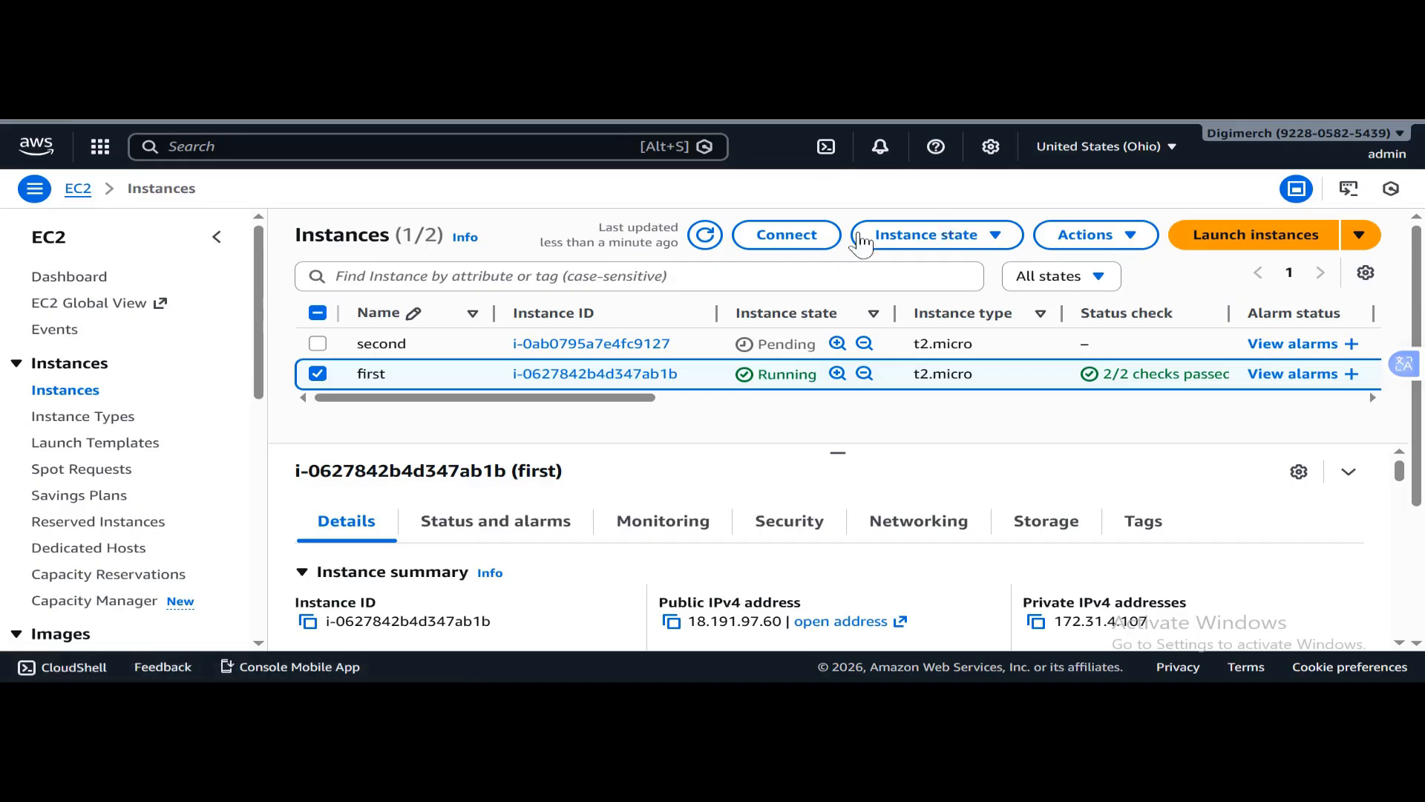
{"action": "left_click", "coordinate": [705, 236]}
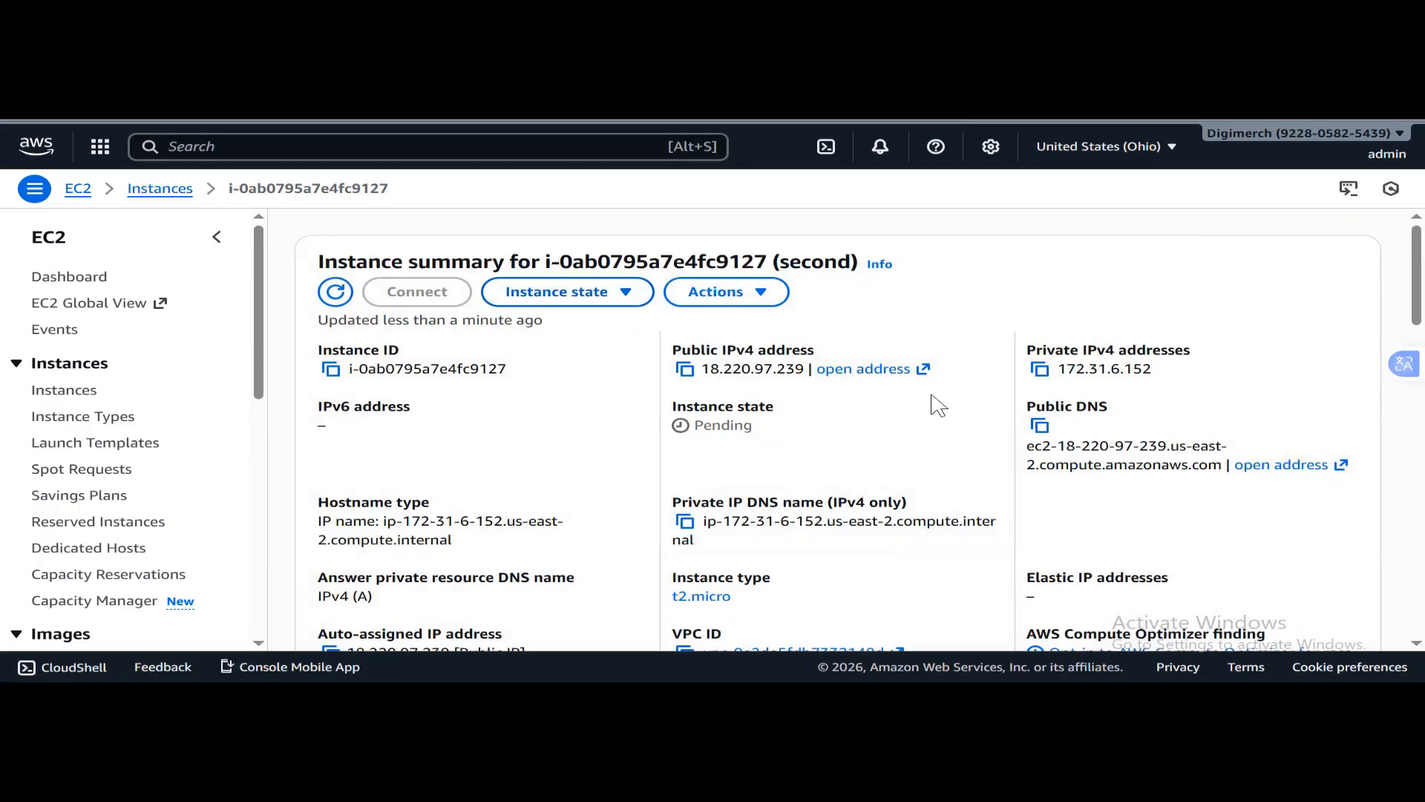
- Look over the second instance's details and refresh them to check its state
{"action": "scroll", "coordinate": [932, 395], "scroll_direction": "down", "scroll_amount": 2}
{"action": "scroll", "coordinate": [936, 405], "scroll_direction": "up", "scroll_amount": 1}
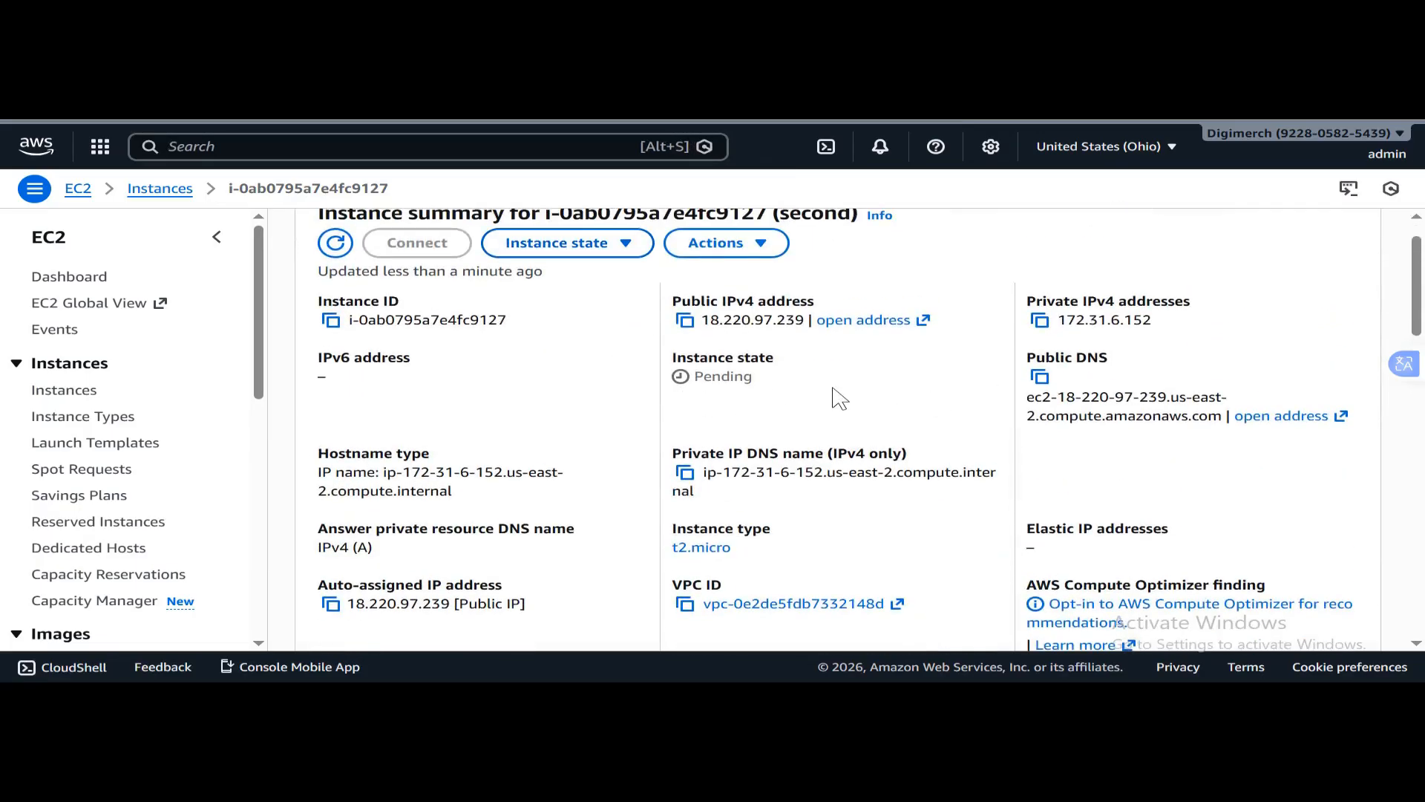
{"action": "scroll", "coordinate": [439, 292], "scroll_direction": "down", "scroll_amount": 1}
{"action": "scroll", "coordinate": [340, 285], "scroll_direction": "up", "scroll_amount": 2}
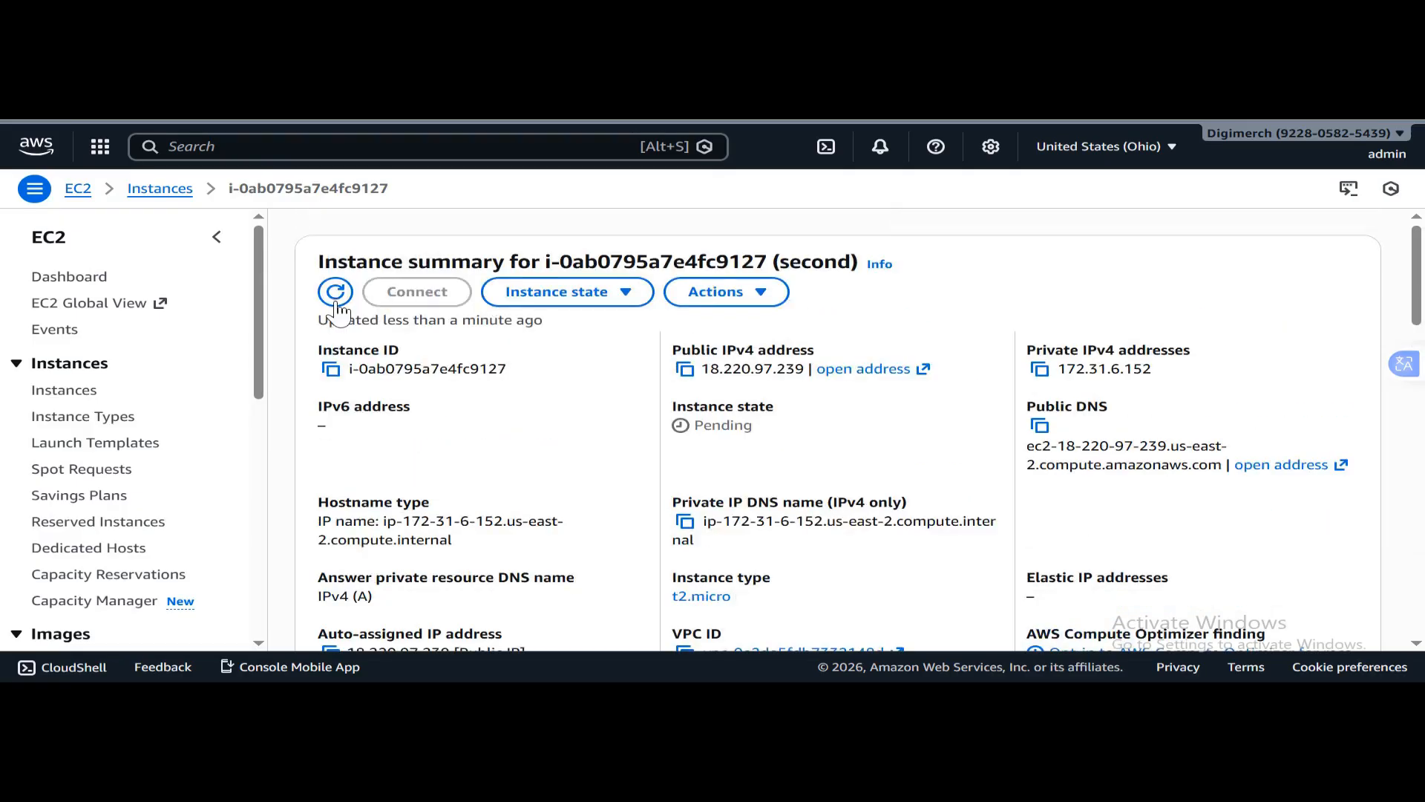
{"action": "left_click", "coordinate": [335, 292]}
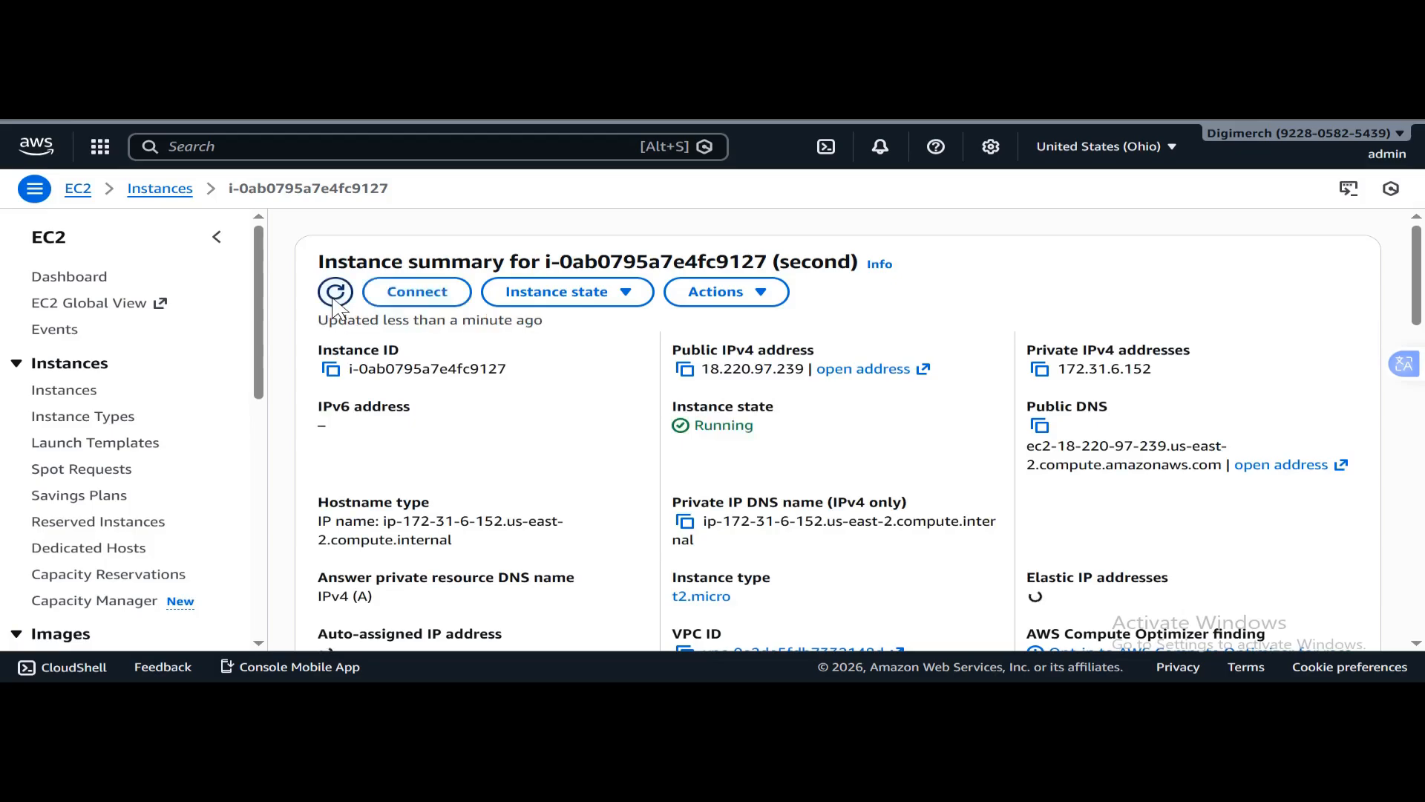
- Copy the second instance's public IPv4 address and open a new PowerShell terminal in Visual Studio Code
{"action": "left_click", "coordinate": [684, 371]}
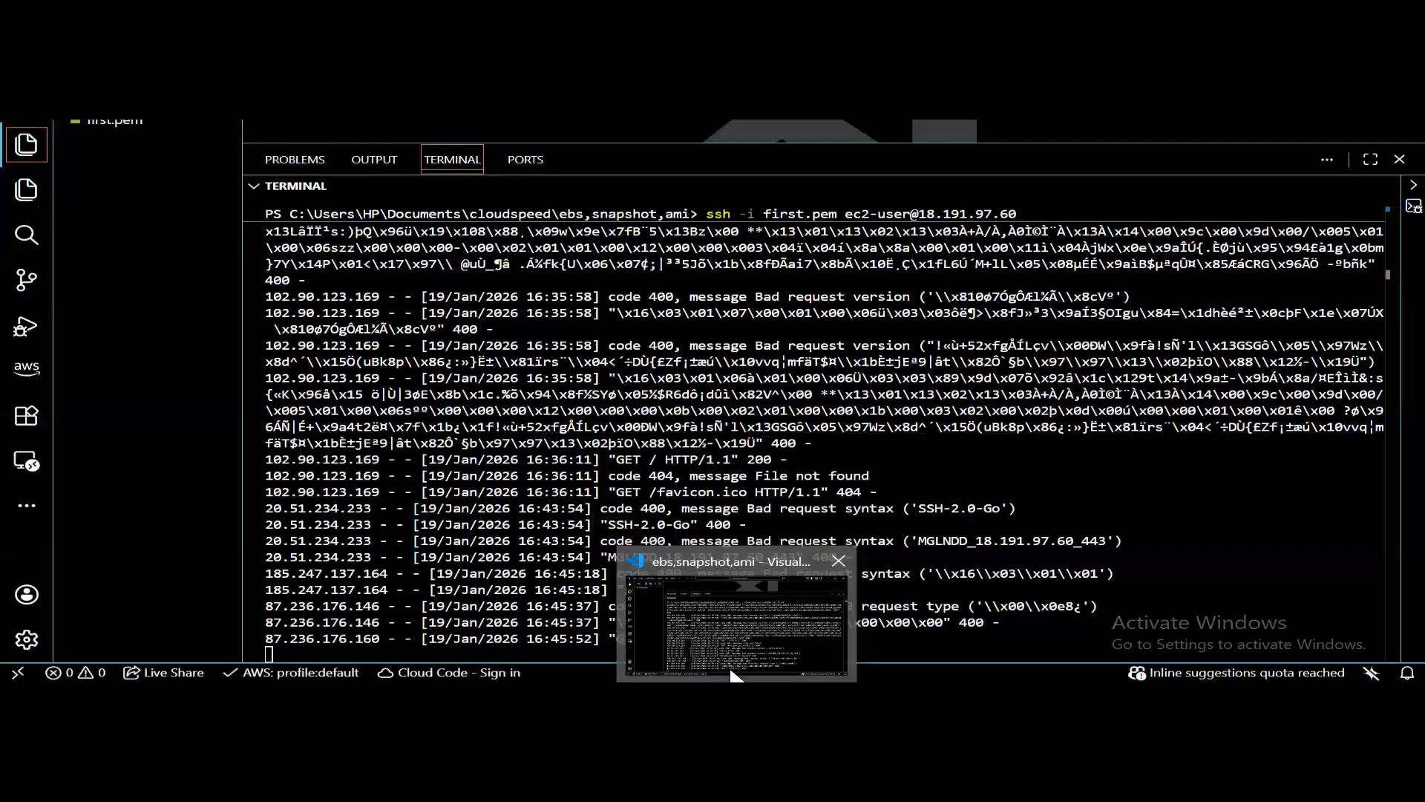
{"action": "left_click", "coordinate": [731, 671]}
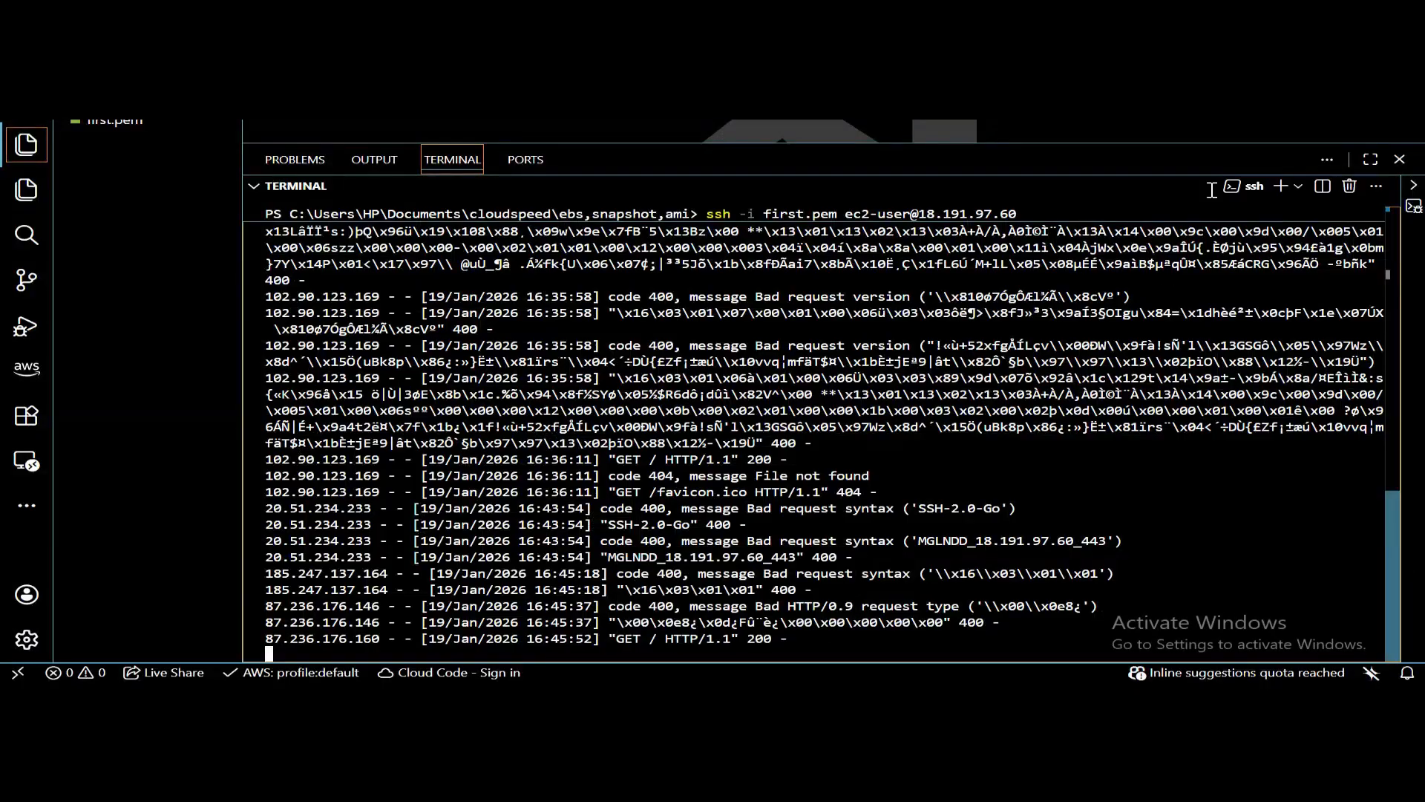
{"action": "left_click", "coordinate": [1281, 187]}
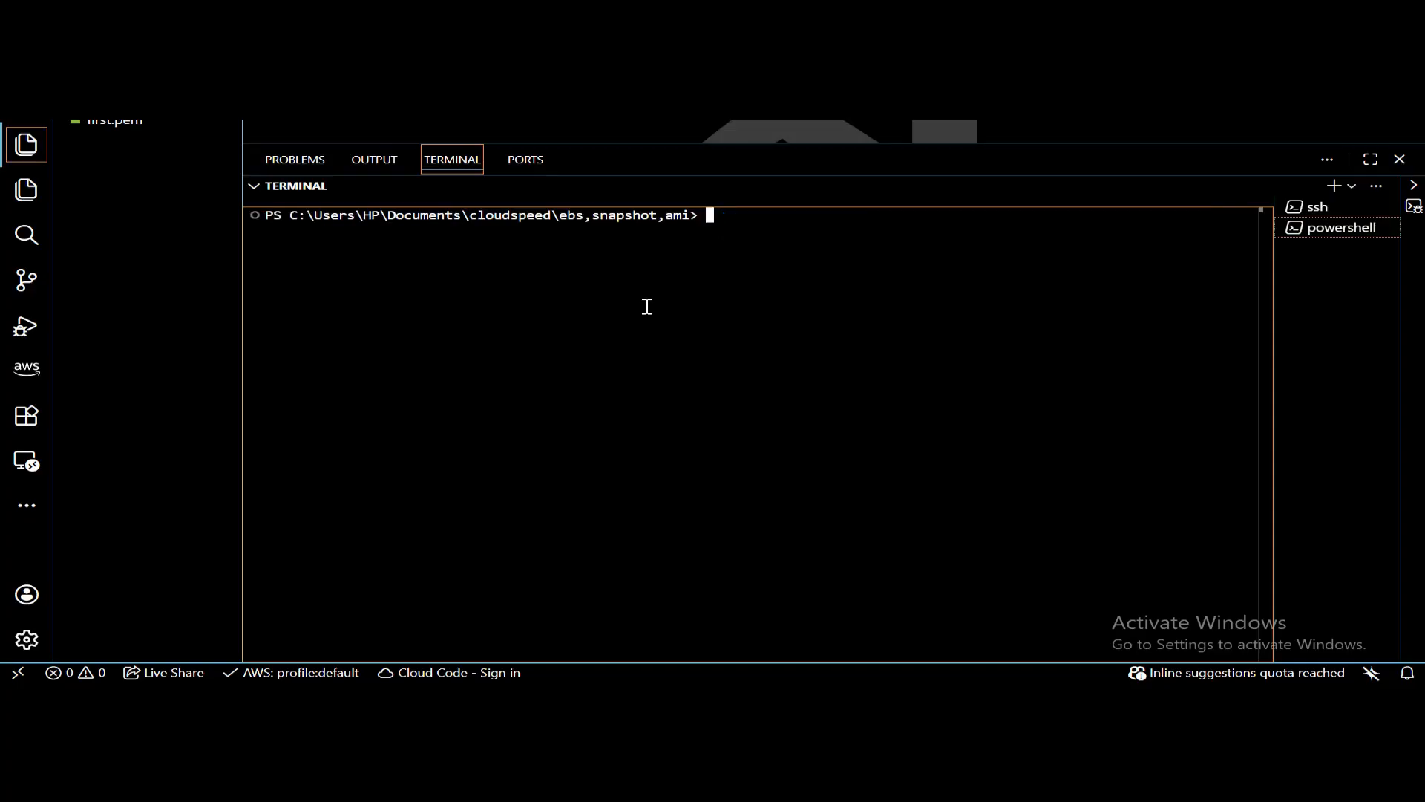
{"action": "key", "text": "ctrl+v"}
{"action": "key", "text": "BackSpace"}
{"action": "key", "text": "BackSpace"}
{"action": "key", "text": "BackSpace"}
{"action": "key", "text": "BackSpace"}
{"action": "key", "text": "BackSpace"}
{"action": "key", "text": "BackSpace"}
{"action": "key", "text": "BackSpace"}
{"action": "key", "text": "BackSpace"}
{"action": "key", "text": "BackSpace"}
{"action": "key", "text": "BackSpace"}
{"action": "key", "text": "BackSpace"}
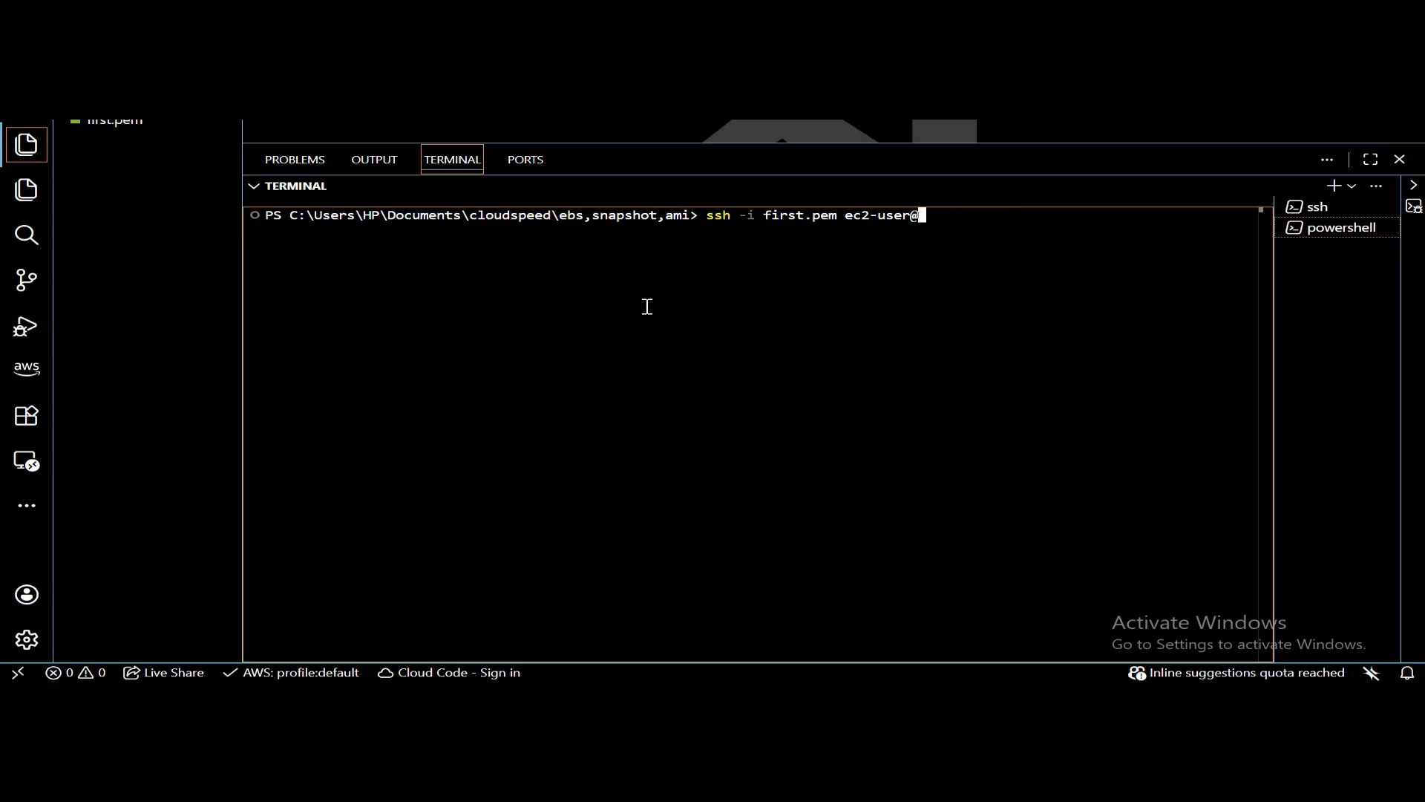
{"action": "key", "text": "ctrl+v"}
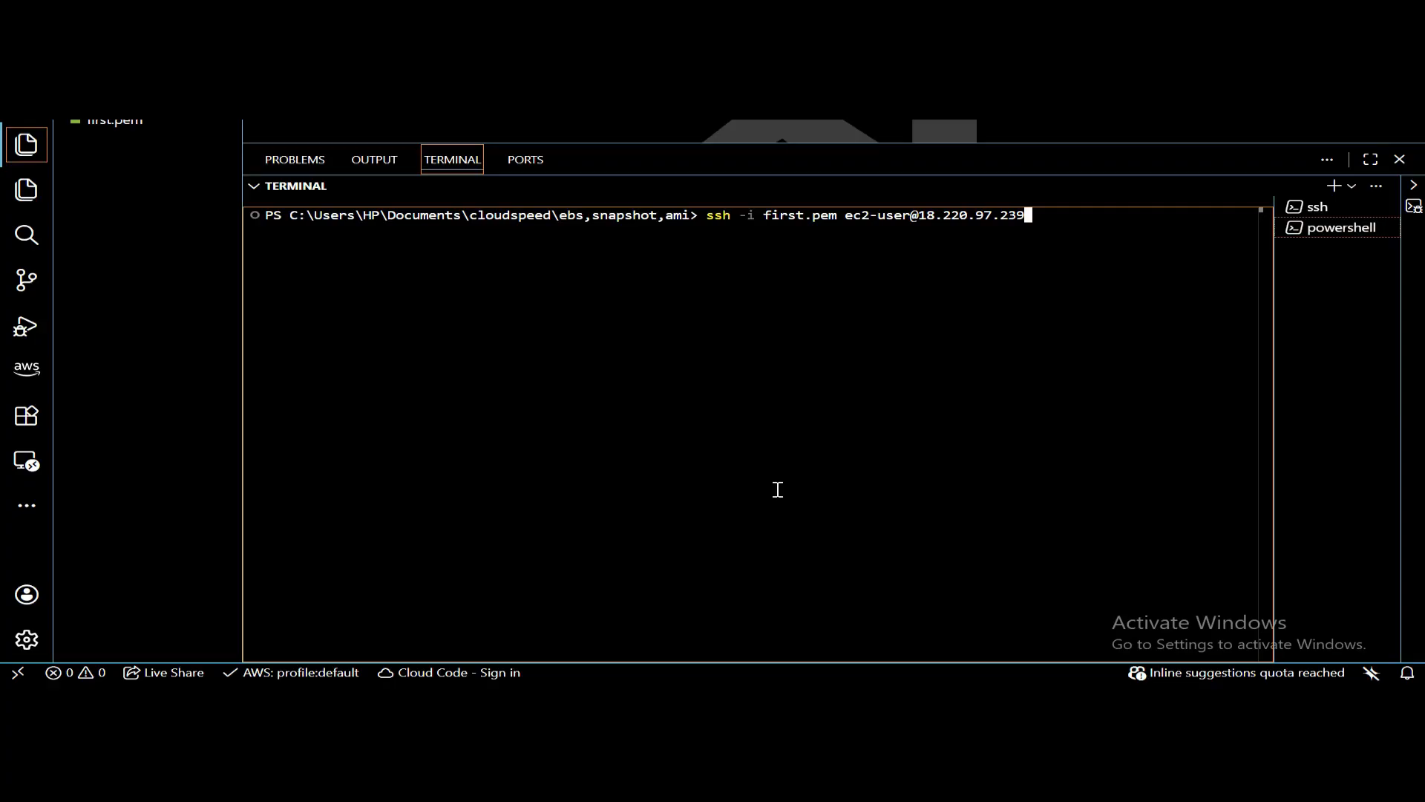
{"action": "key", "text": "Return"}
{"action": "type", "text": "yes"}
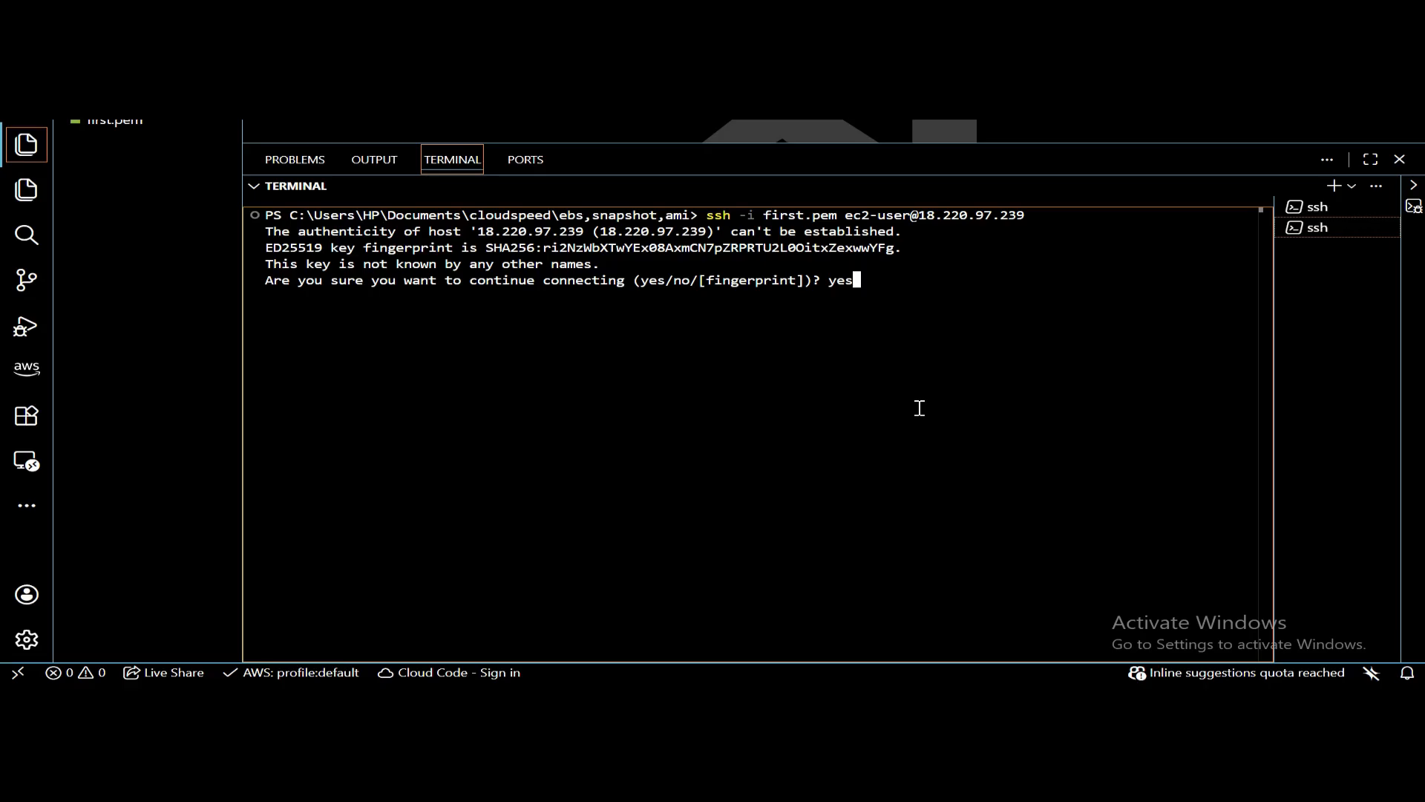
{"action": "key", "text": "Return"}
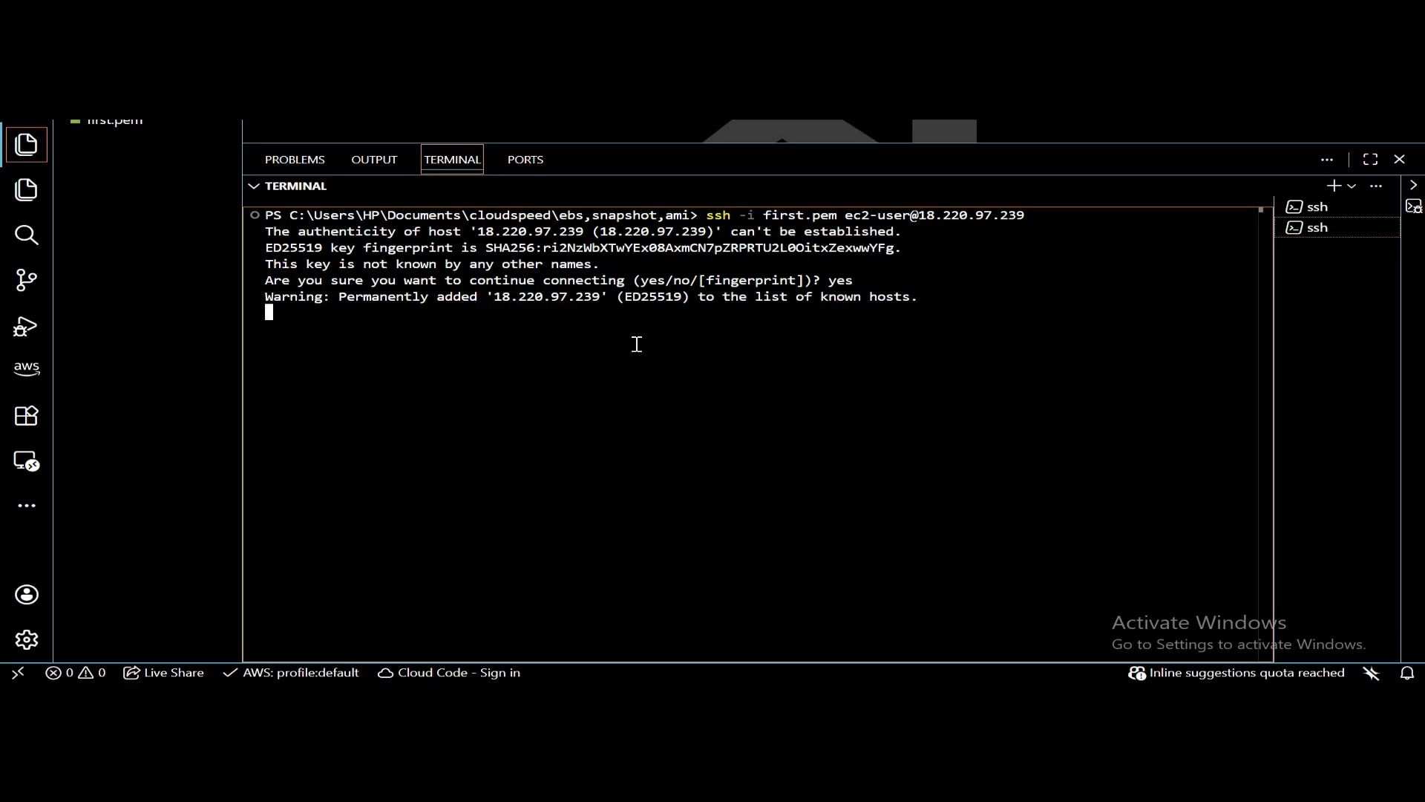
- List the home directory on the second server, change into the demo folder and list its files
{"action": "type", "text": "l"}
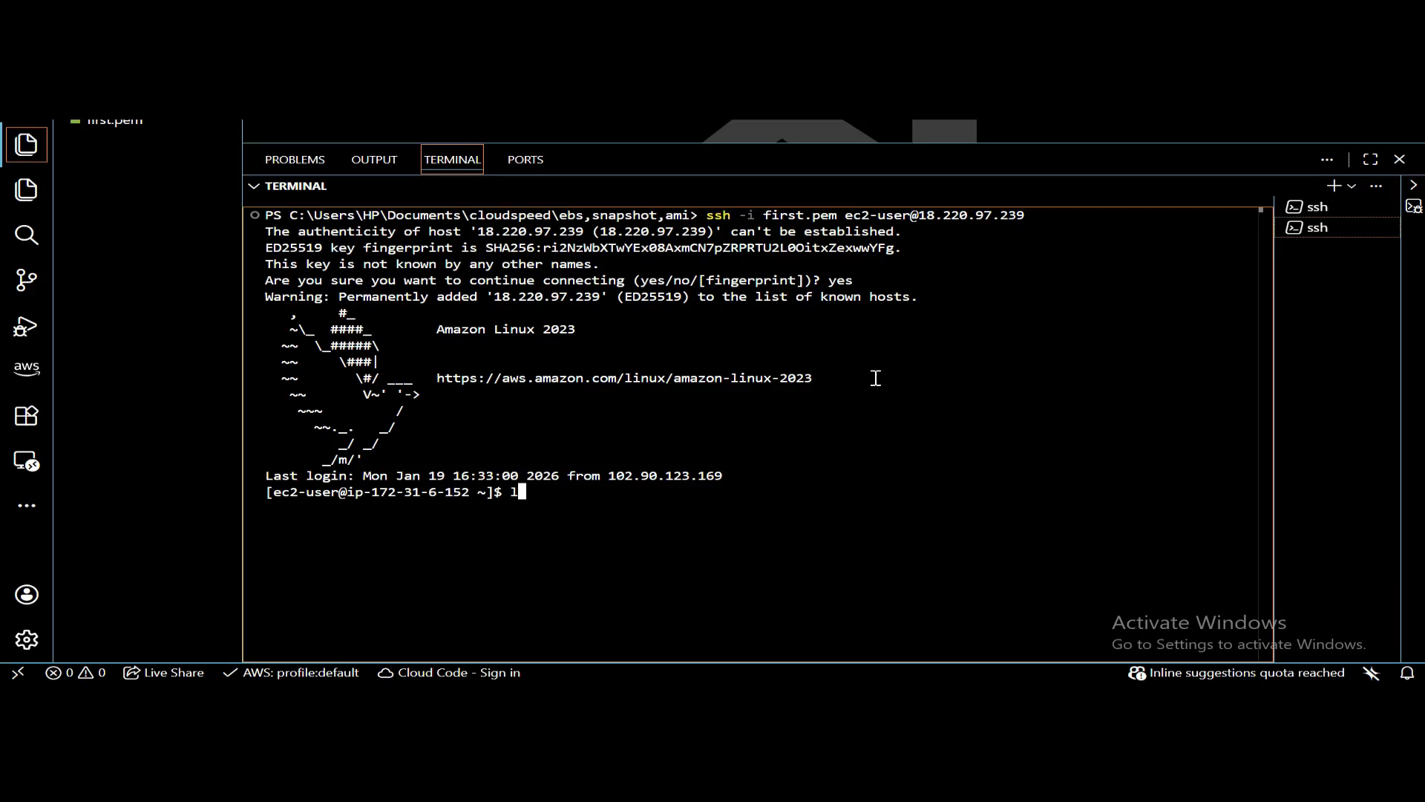
{"action": "type", "text": "s"}
{"action": "key", "text": "Return"}
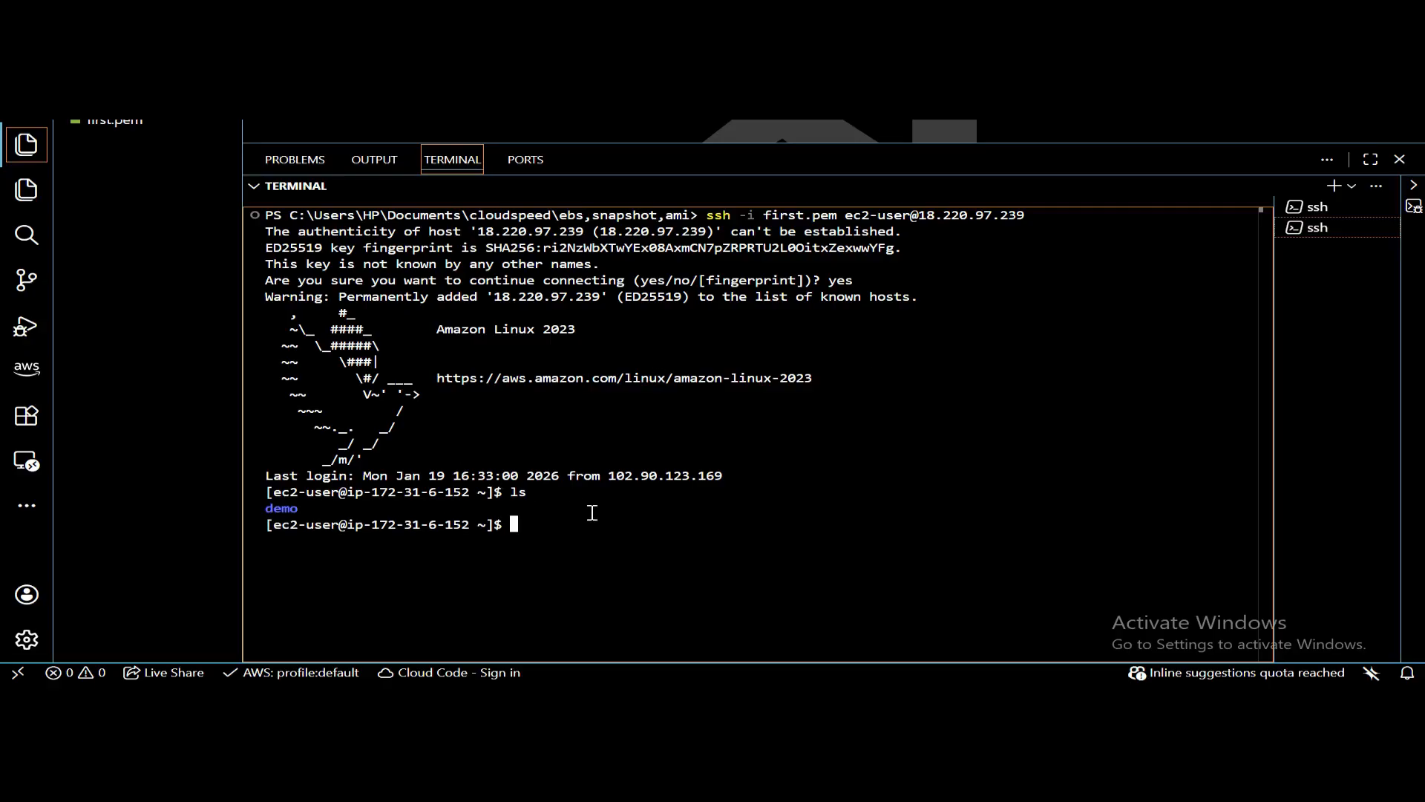
{"action": "type", "text": "cd demo"}
{"action": "key", "text": "Return"}
{"action": "type", "text": "ls"}
{"action": "key", "text": "Return"}
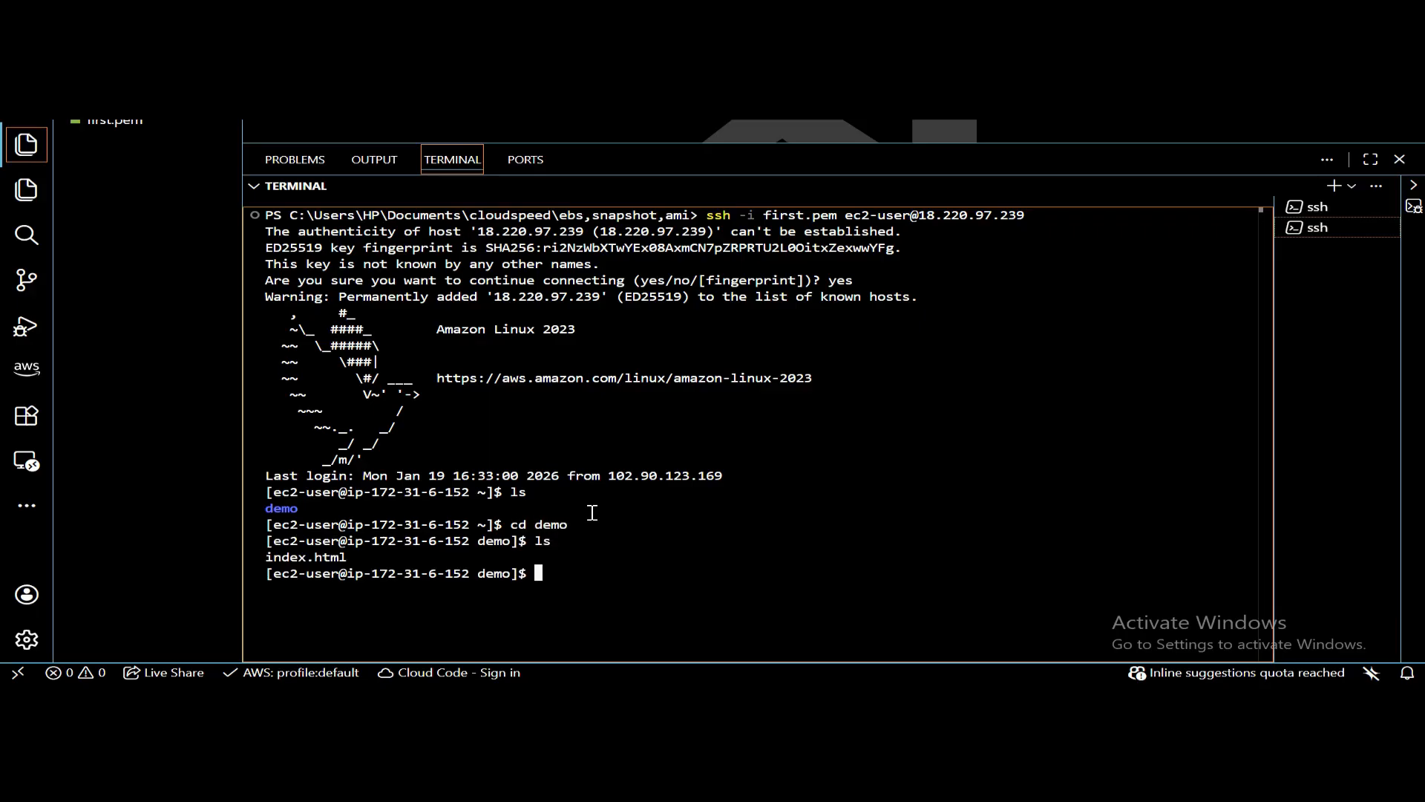
- Display the contents of index.html in the demo folder
{"action": "type", "text": "cat index.html"}
{"action": "key", "text": "Return"}
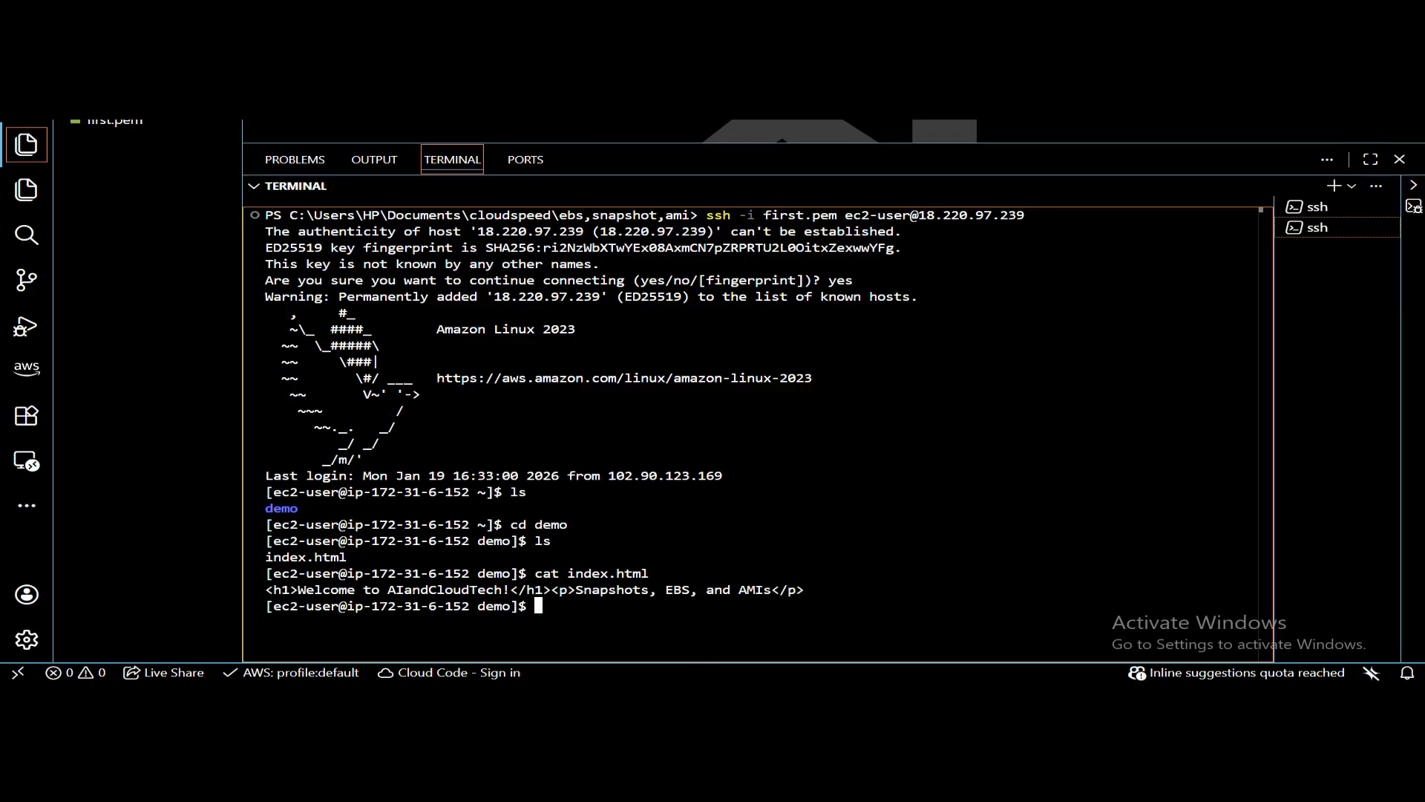
- Copy the sudo su command from the Server Script in docs.docx and run it in the Visual Studio Code terminal
{"action": "left_click", "coordinate": [687, 652]}
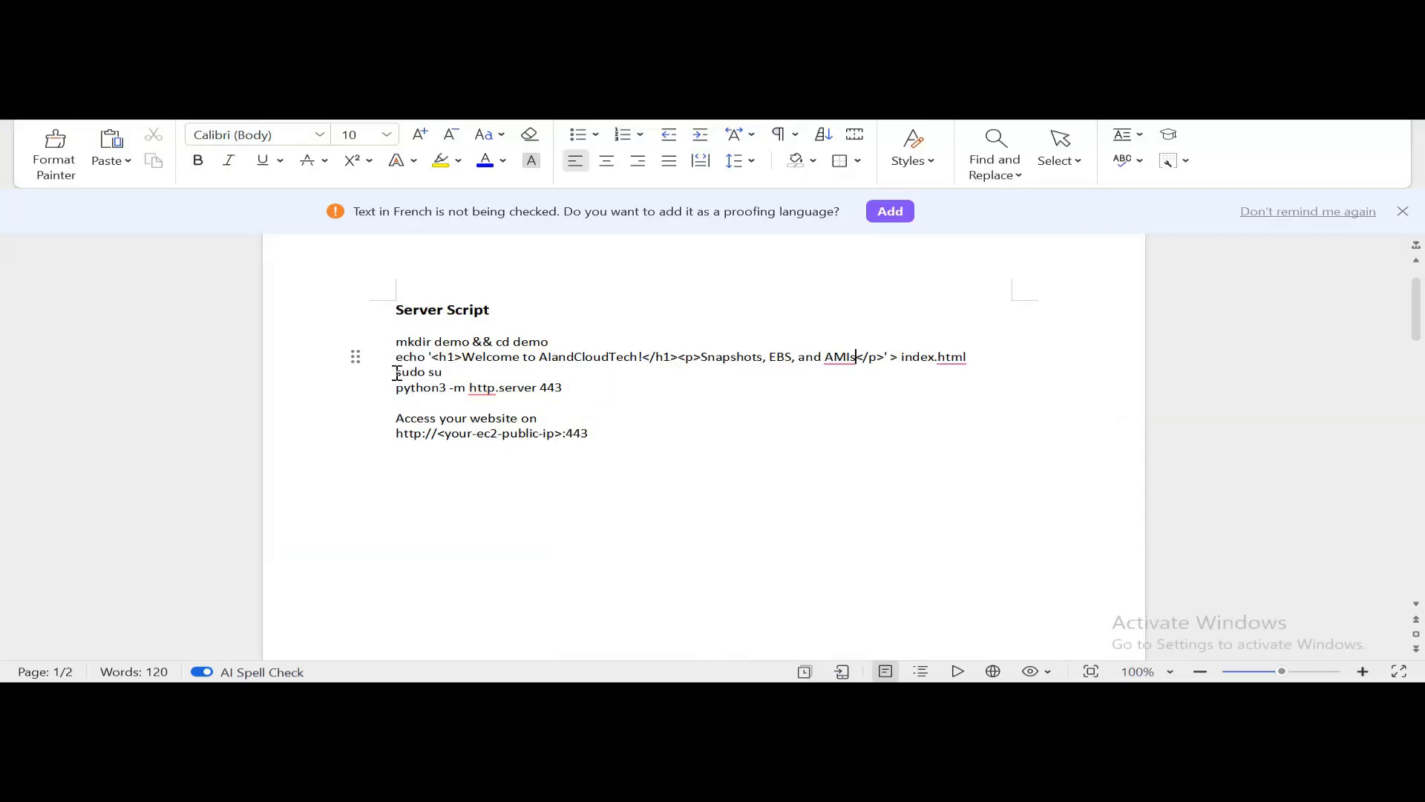
{"action": "left_click_drag", "start_coordinate": [395, 372], "coordinate": [444, 372]}
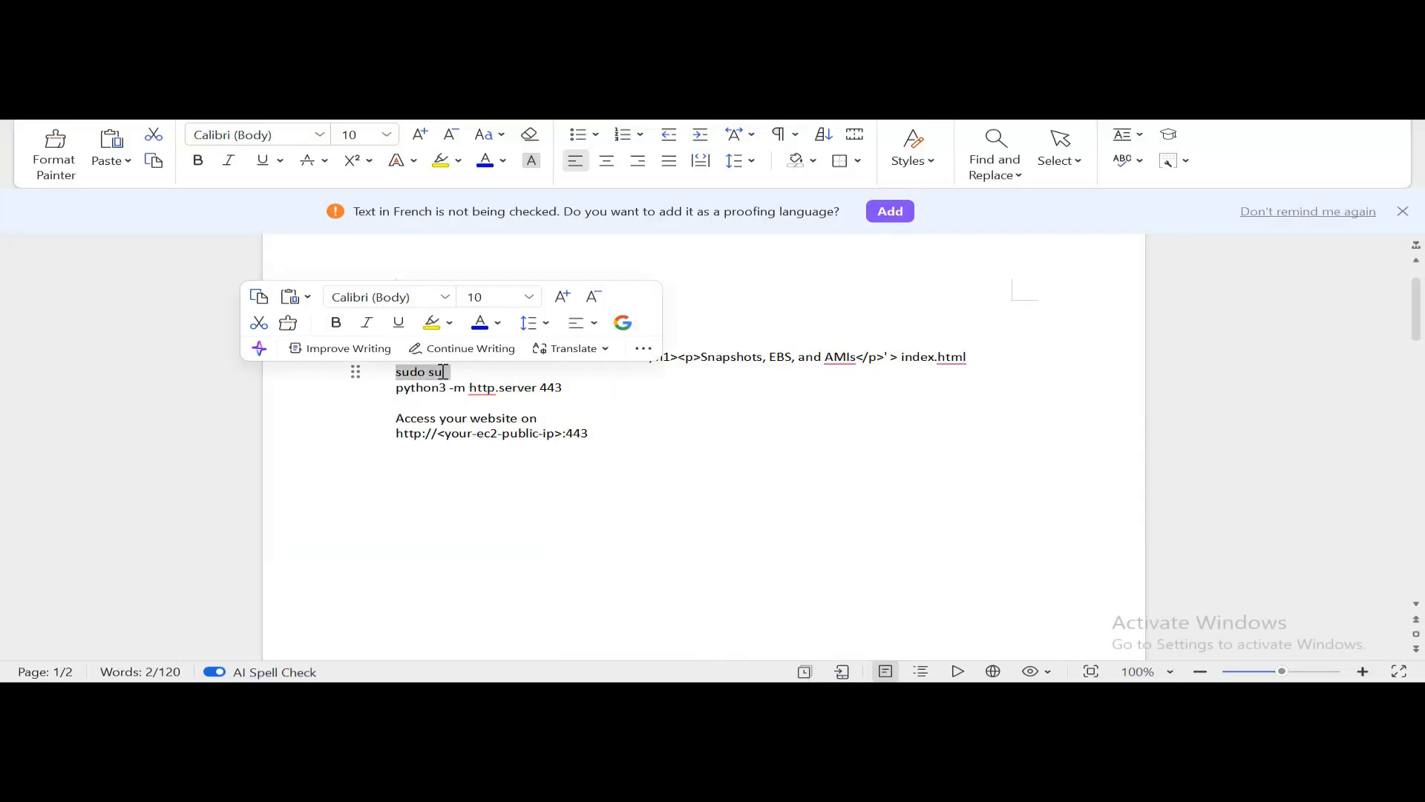
{"action": "right_click", "coordinate": [444, 372]}
{"action": "left_click", "coordinate": [589, 458]}
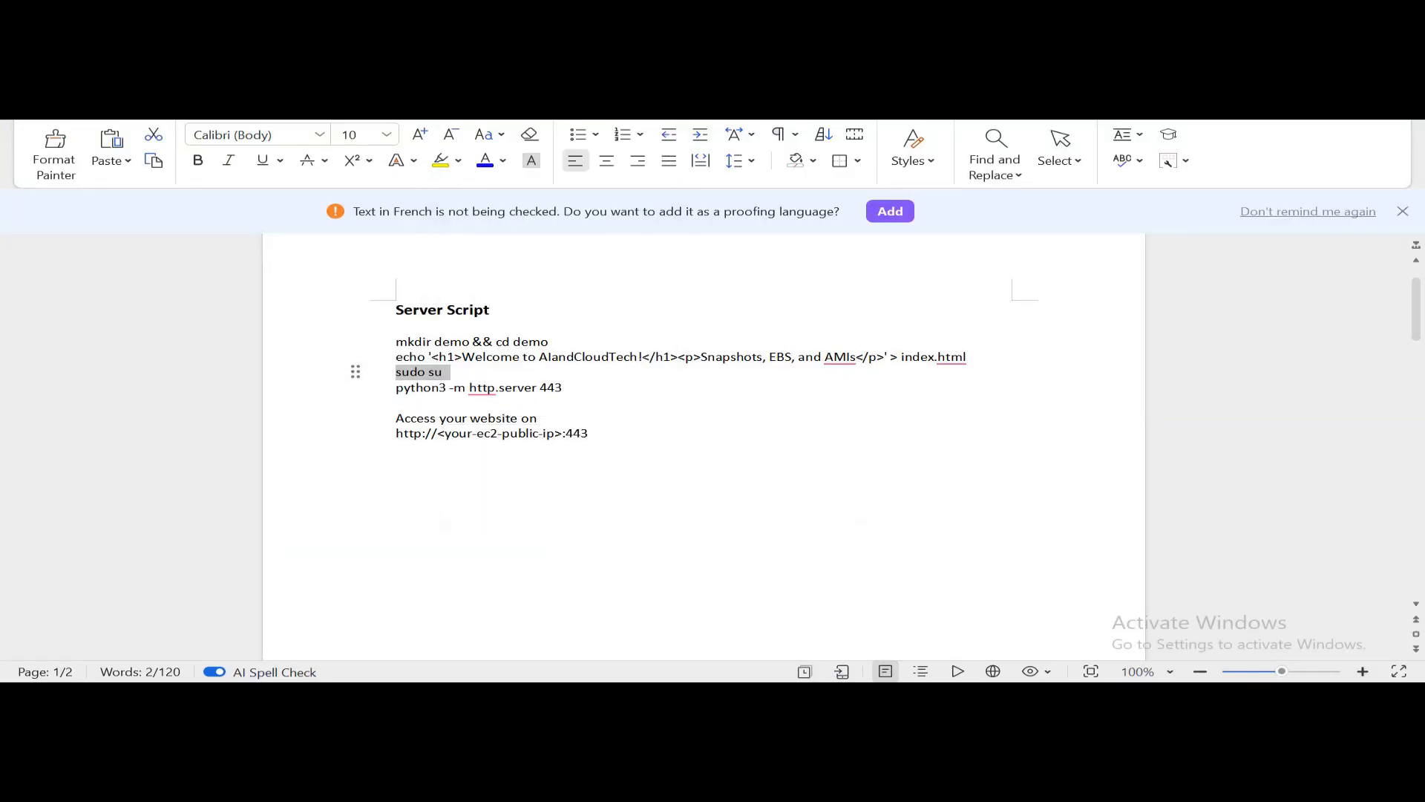
{"action": "left_click", "coordinate": [724, 642]}
{"action": "key", "text": "ctrl+v"}
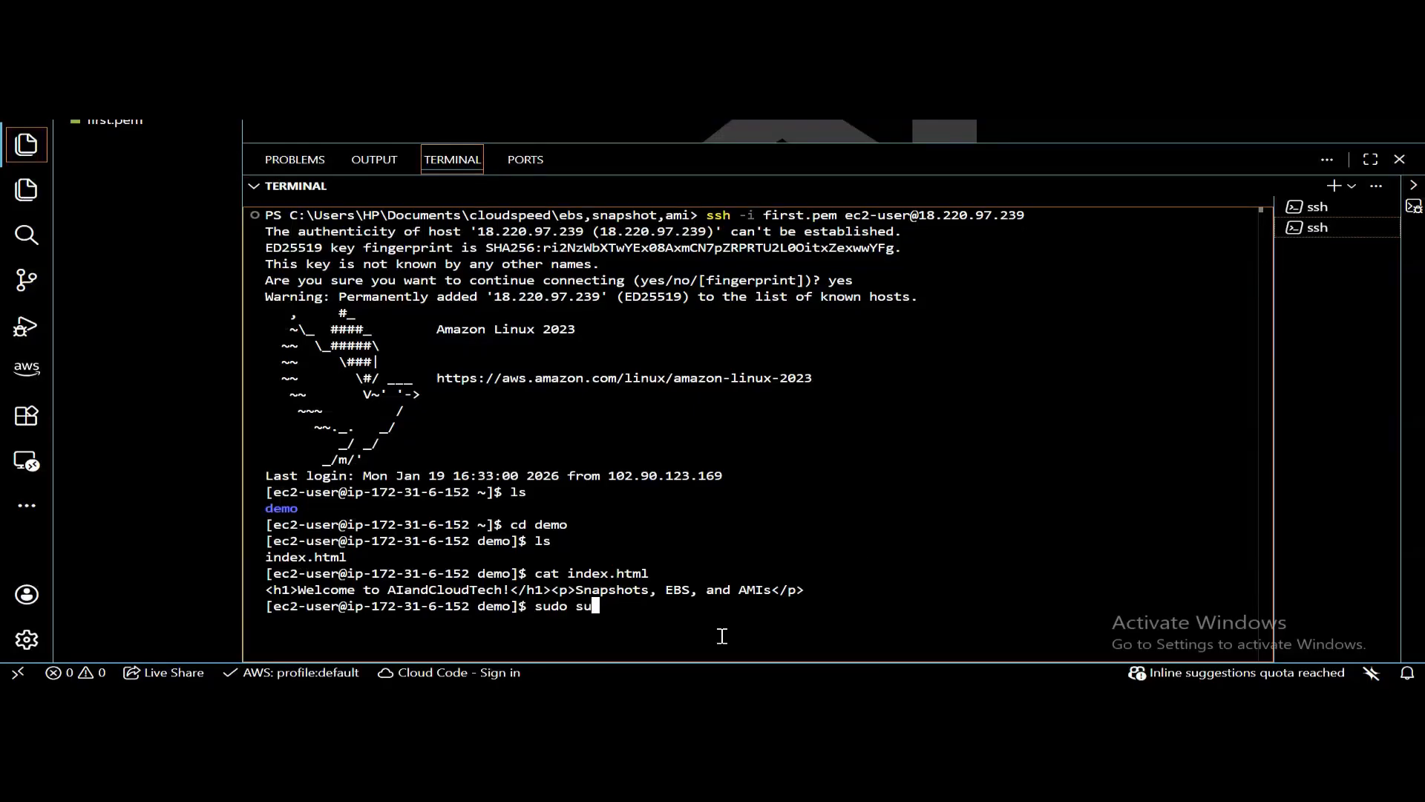
{"action": "key", "text": "Return"}
- Copy python3 -m http.server 443 from docs.docx and run it in the second server's terminal to start the web server
{"action": "left_click", "coordinate": [702, 632]}
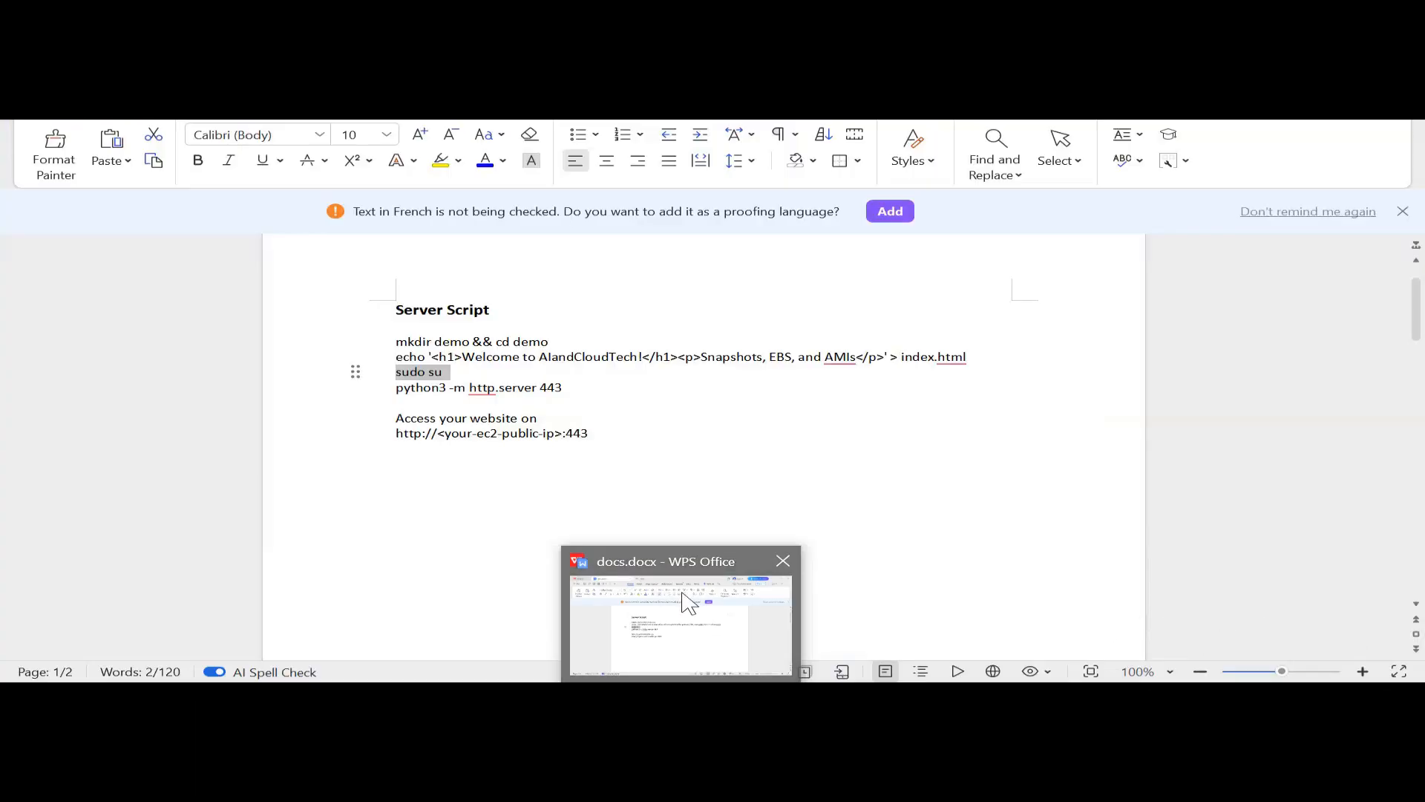
{"action": "left_click", "coordinate": [681, 594]}
{"action": "left_click_drag", "start_coordinate": [394, 387], "coordinate": [564, 390]}
{"action": "right_click", "coordinate": [564, 391]}
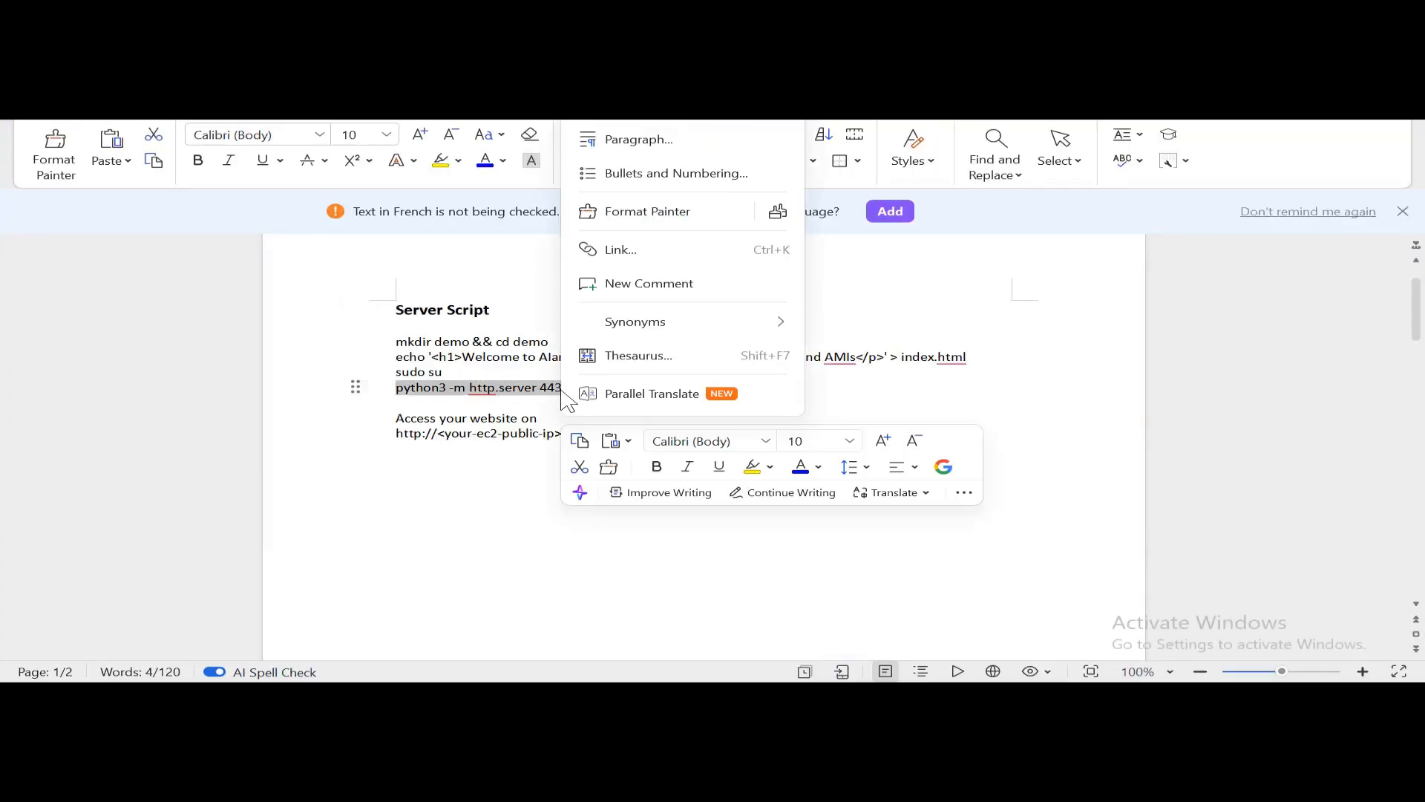
{"action": "key", "text": "Escape"}
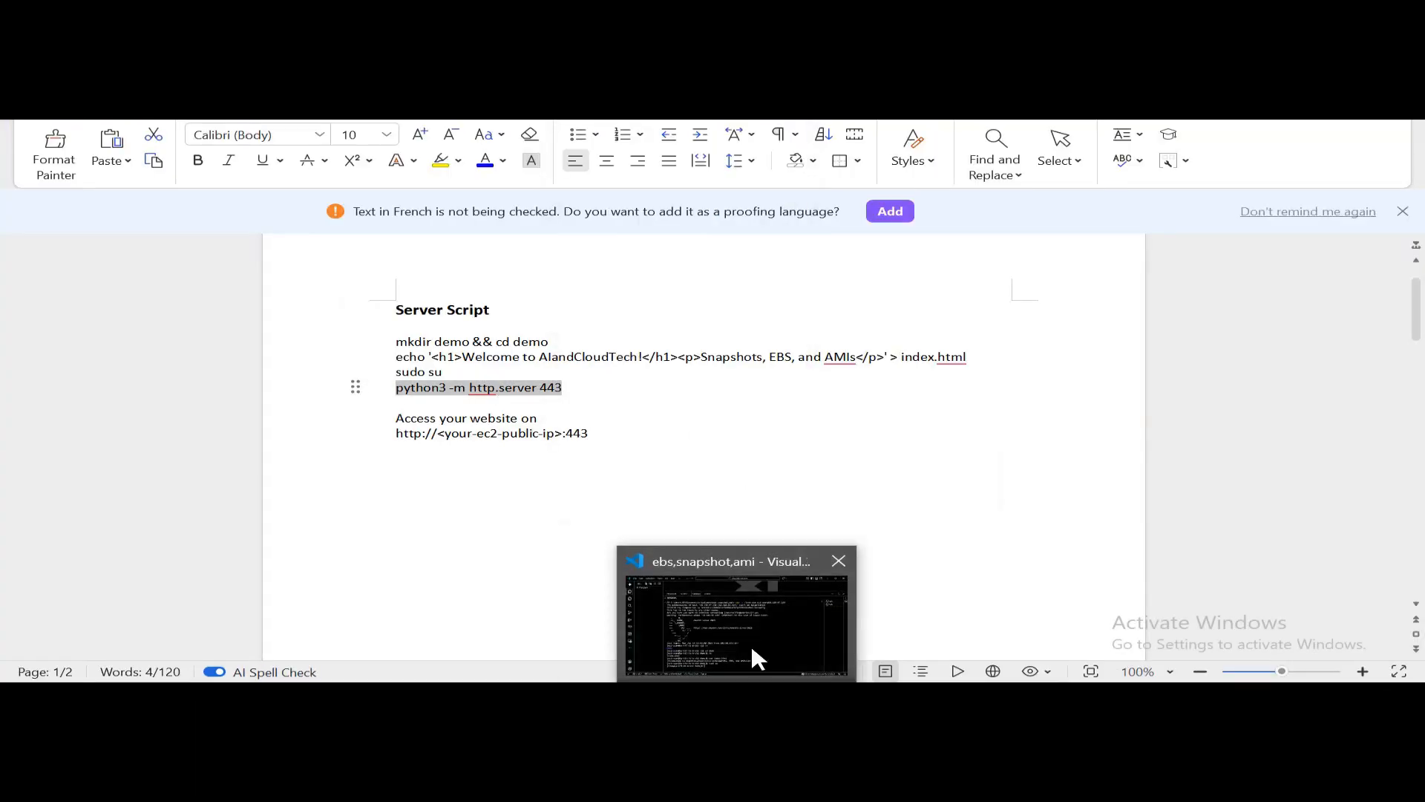
{"action": "left_click", "coordinate": [754, 658]}
{"action": "key", "text": "ctrl+v"}
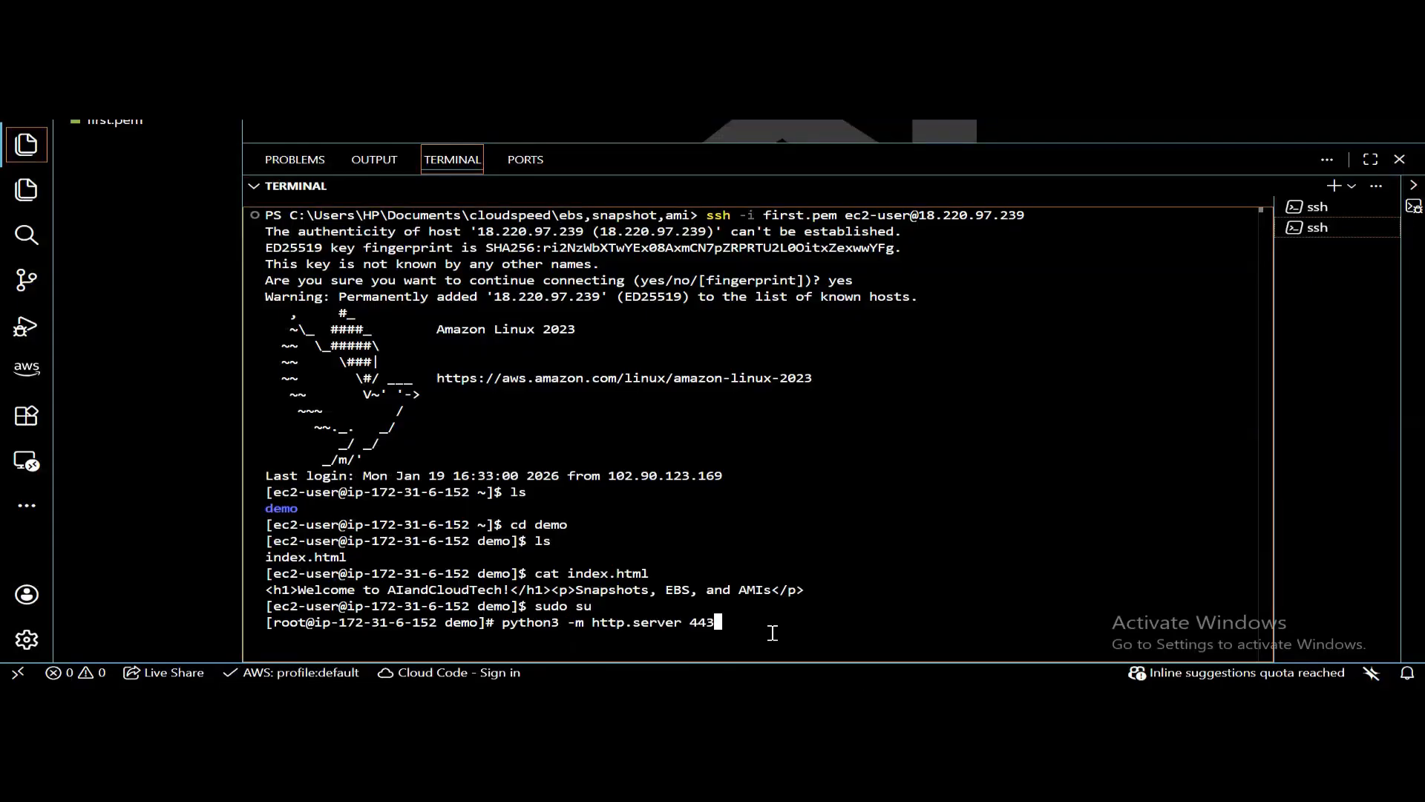
{"action": "key", "text": "Return"}
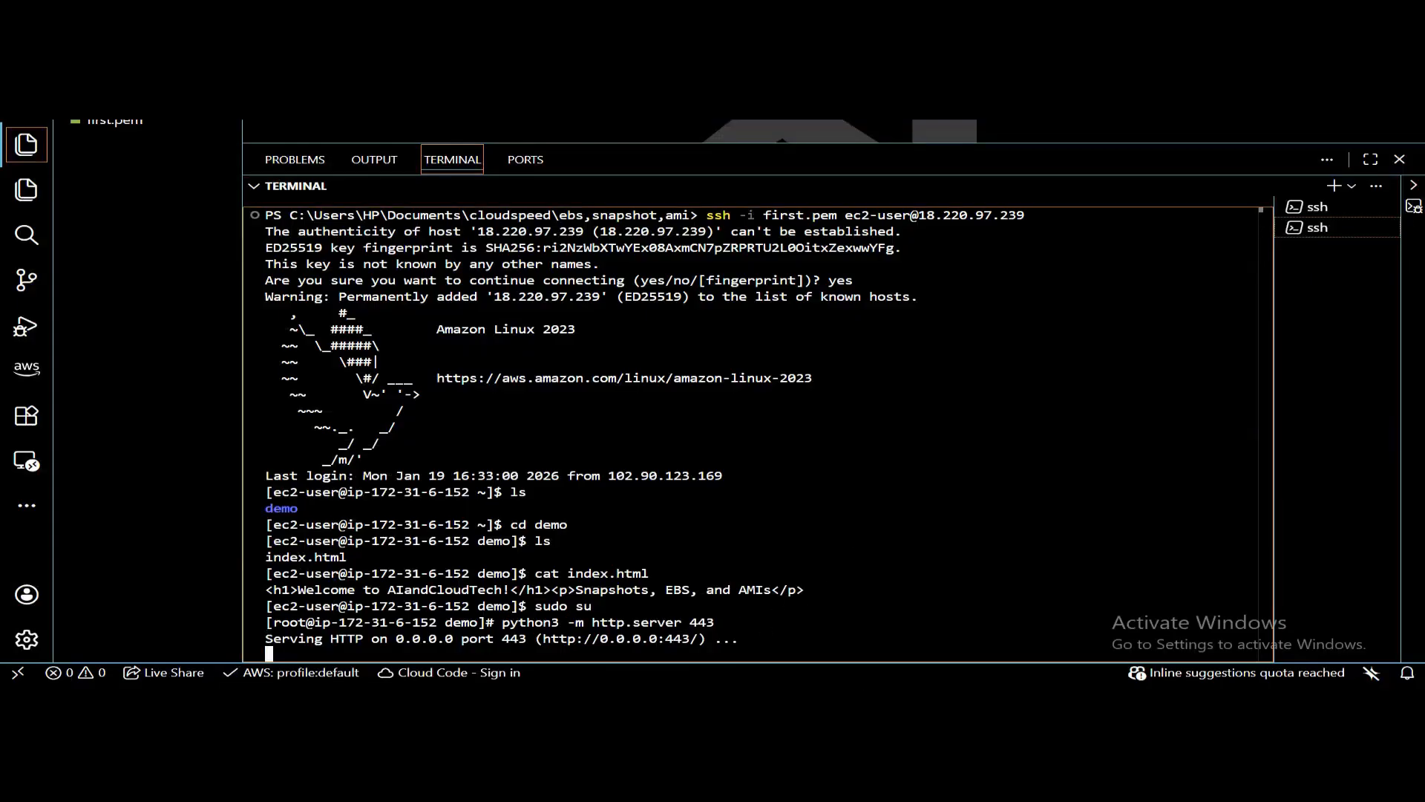
- Copy the second instance's public IPv4 address from the EC2 console and open 18.220.97.239:443 in a new browser tab
{"action": "left_click", "coordinate": [635, 634]}
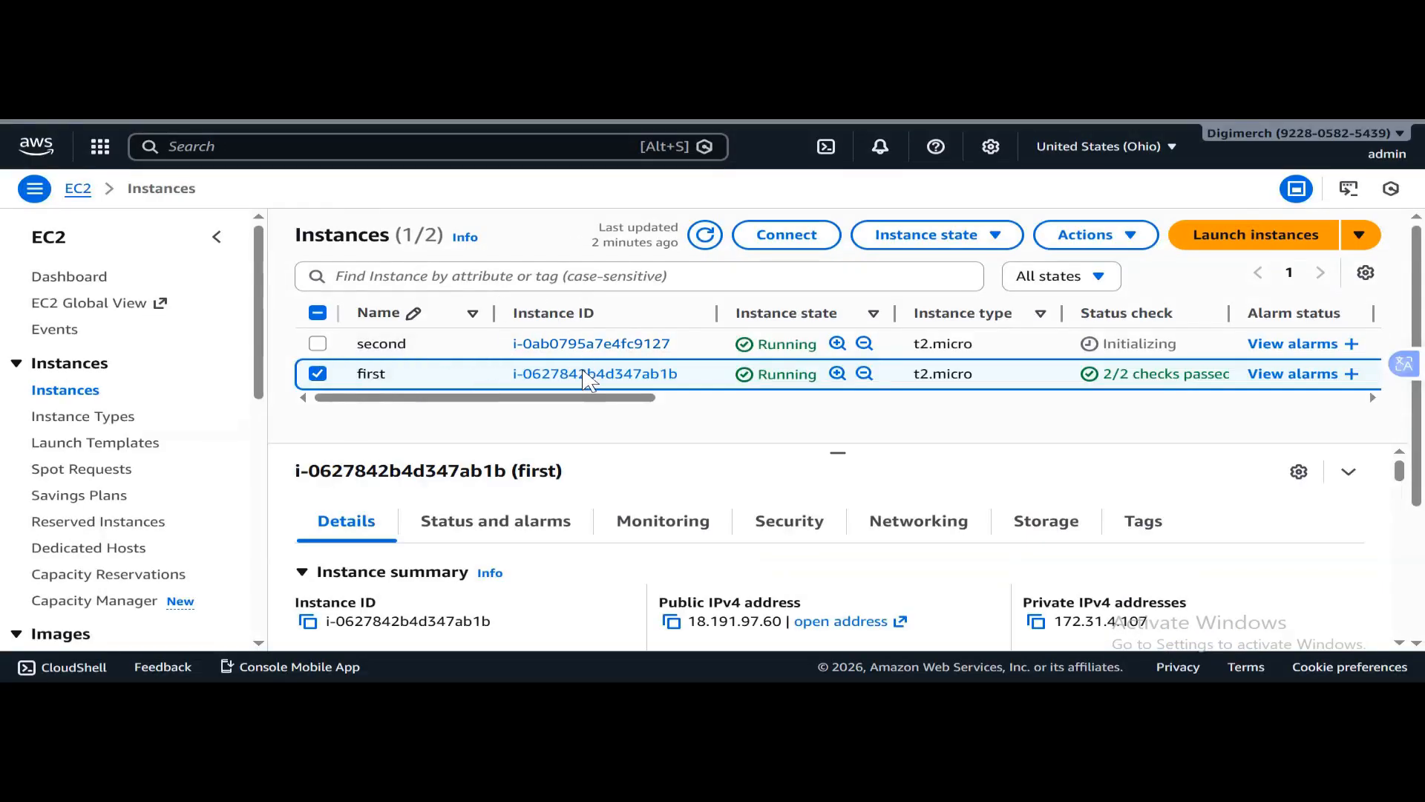
{"action": "left_click", "coordinate": [588, 376]}
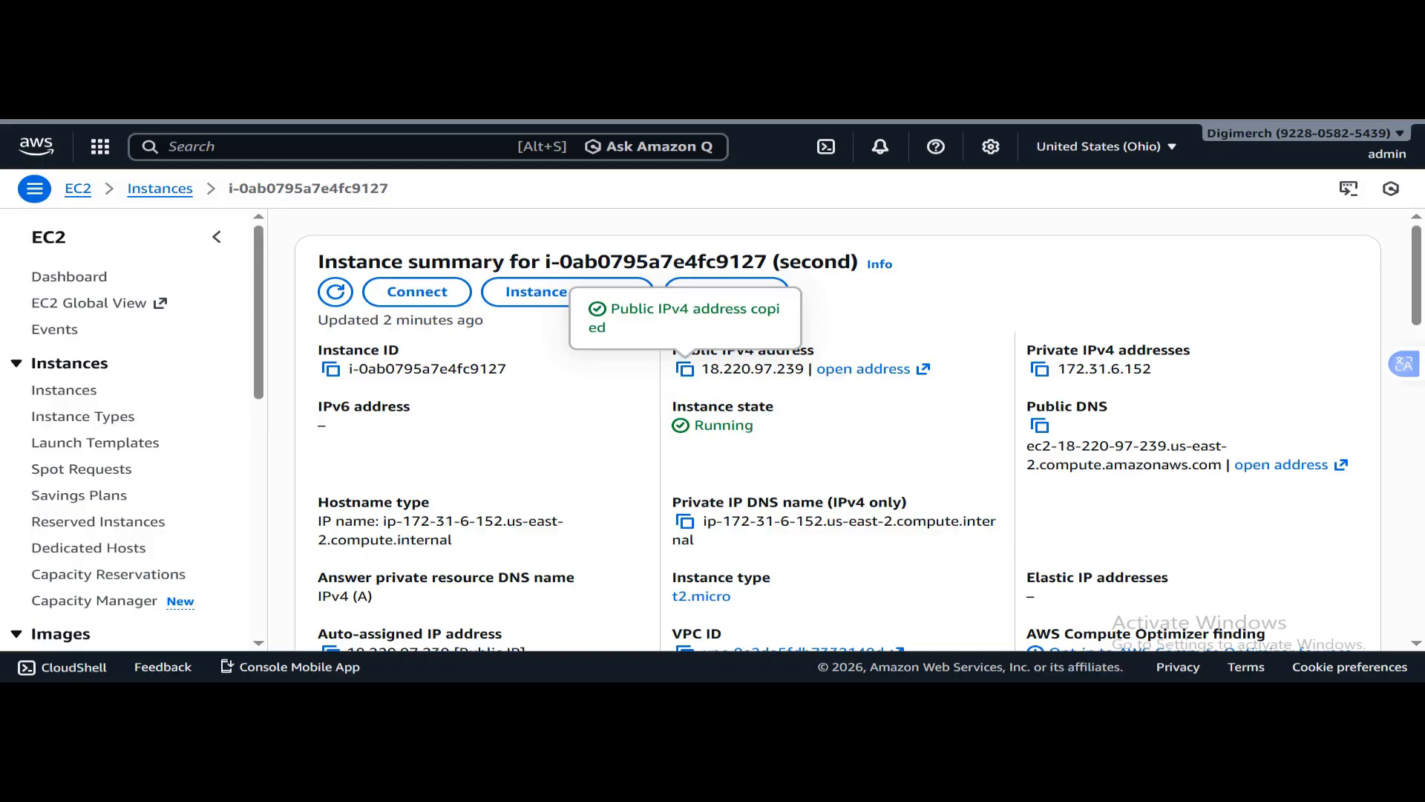
{"action": "key", "text": "ctrl+t"}
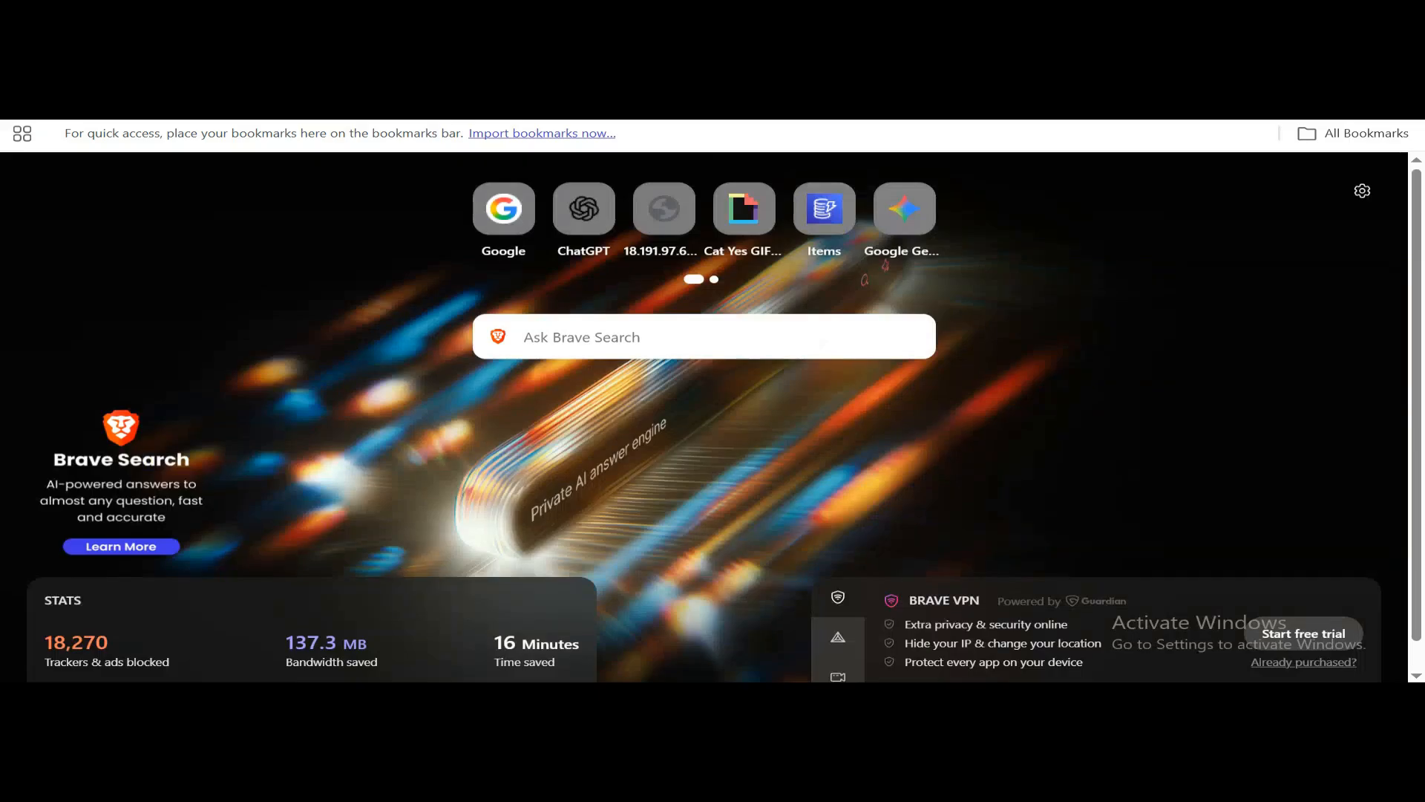
{"action": "key", "text": "ctrl+v"}
{"action": "type", "text": ":"}
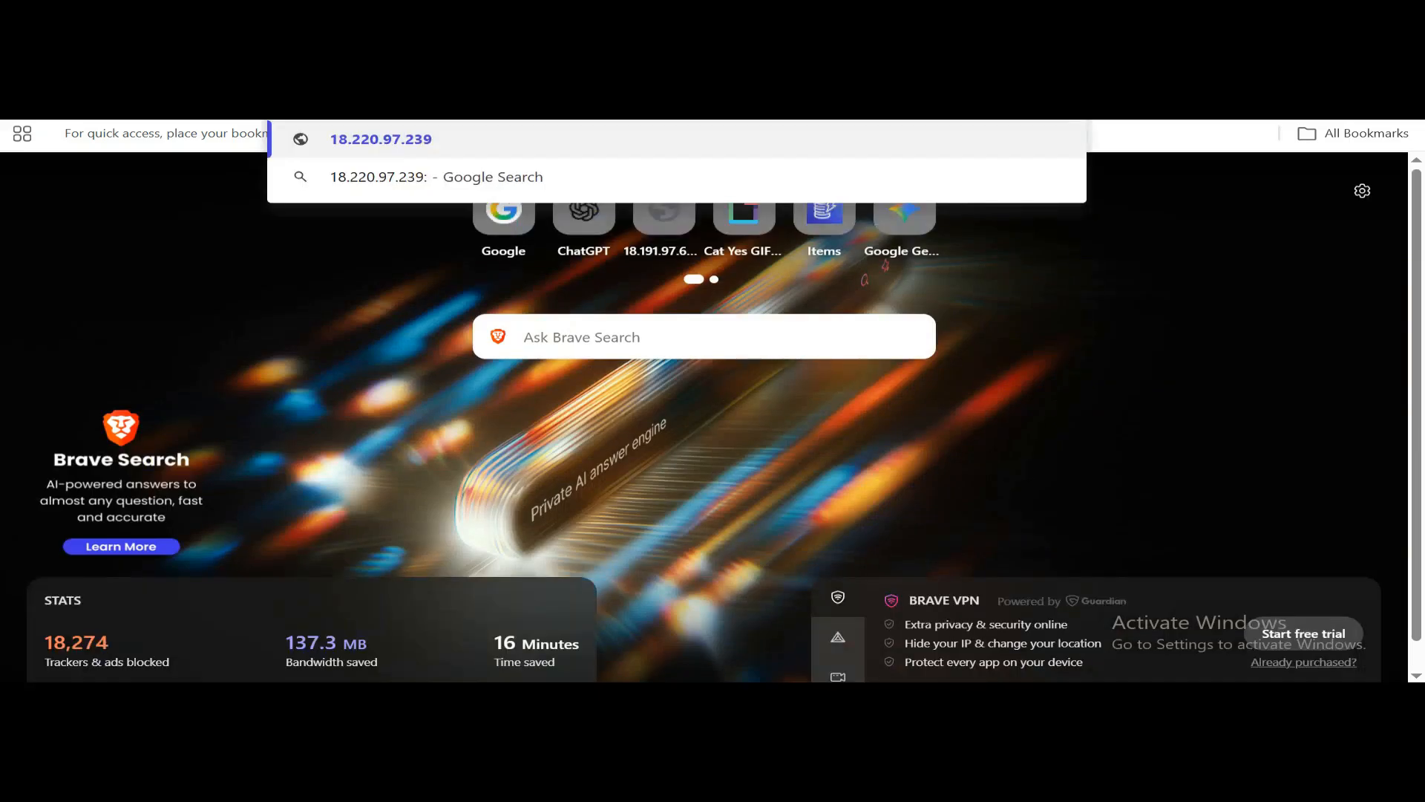
{"action": "type", "text": "443"}
{"action": "key", "text": "Return"}
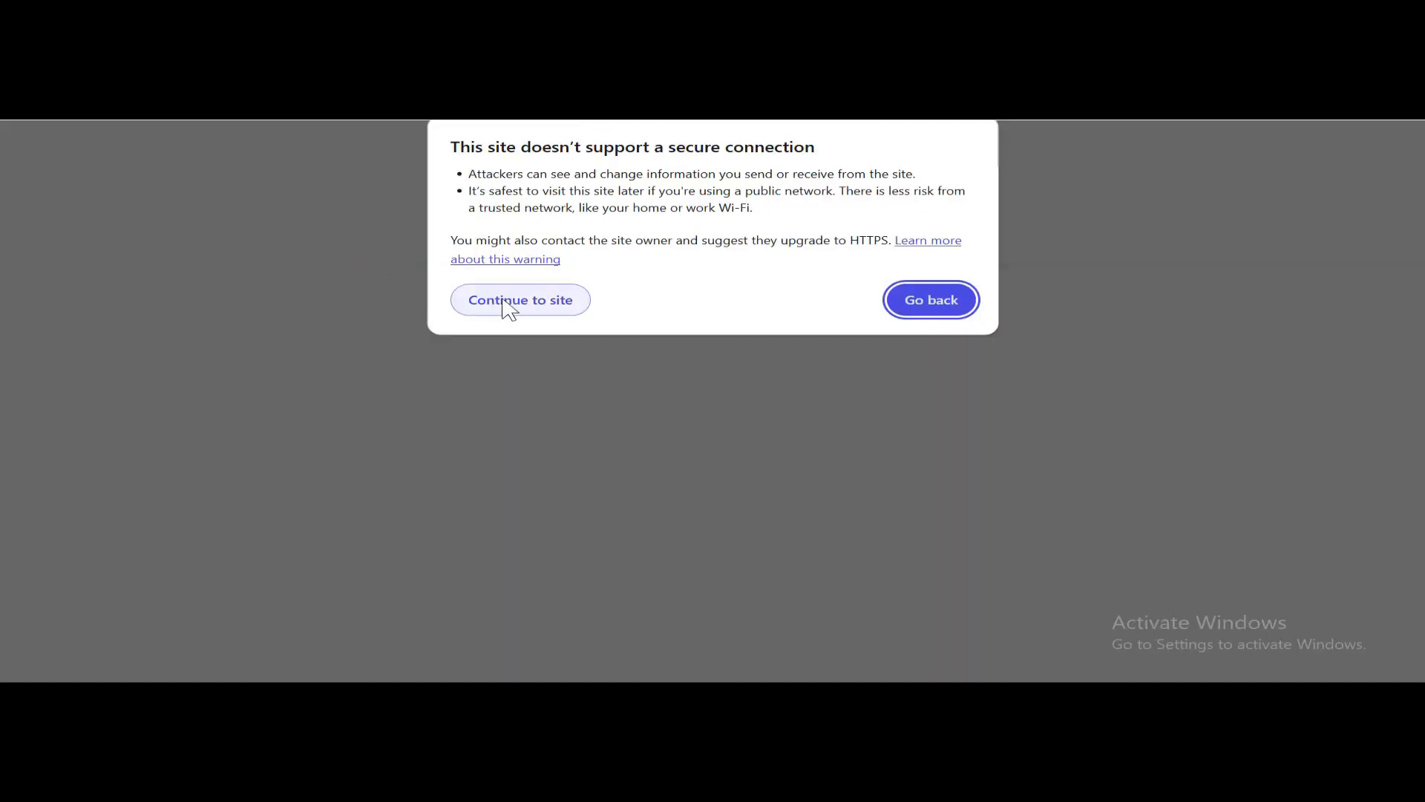
{"action": "left_click", "coordinate": [503, 301]}
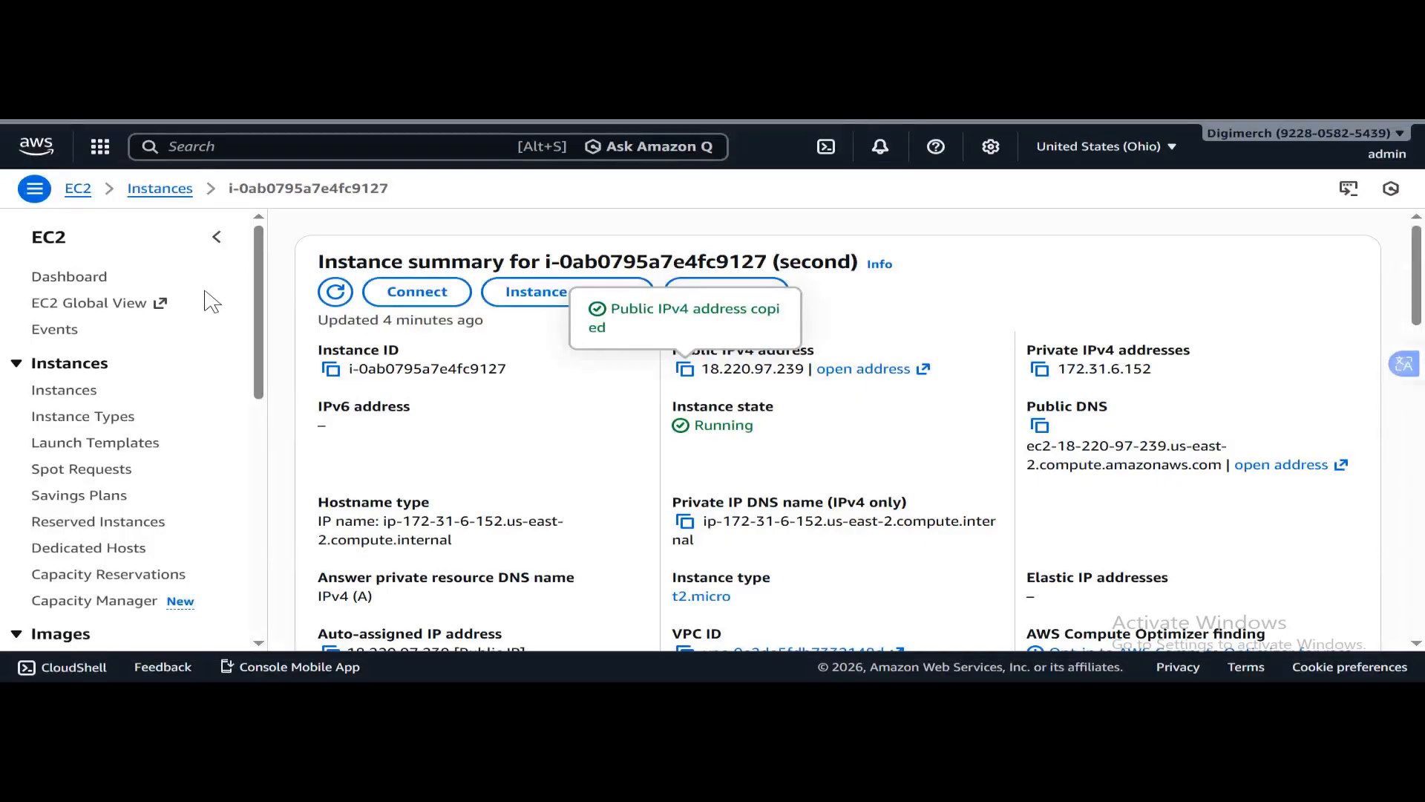
- Open the EBS volumes list in the EC2 console and examine the volumes' size, snapshot, creation, state and attachment columns
{"action": "scroll", "coordinate": [132, 420], "scroll_direction": "down", "scroll_amount": 5}
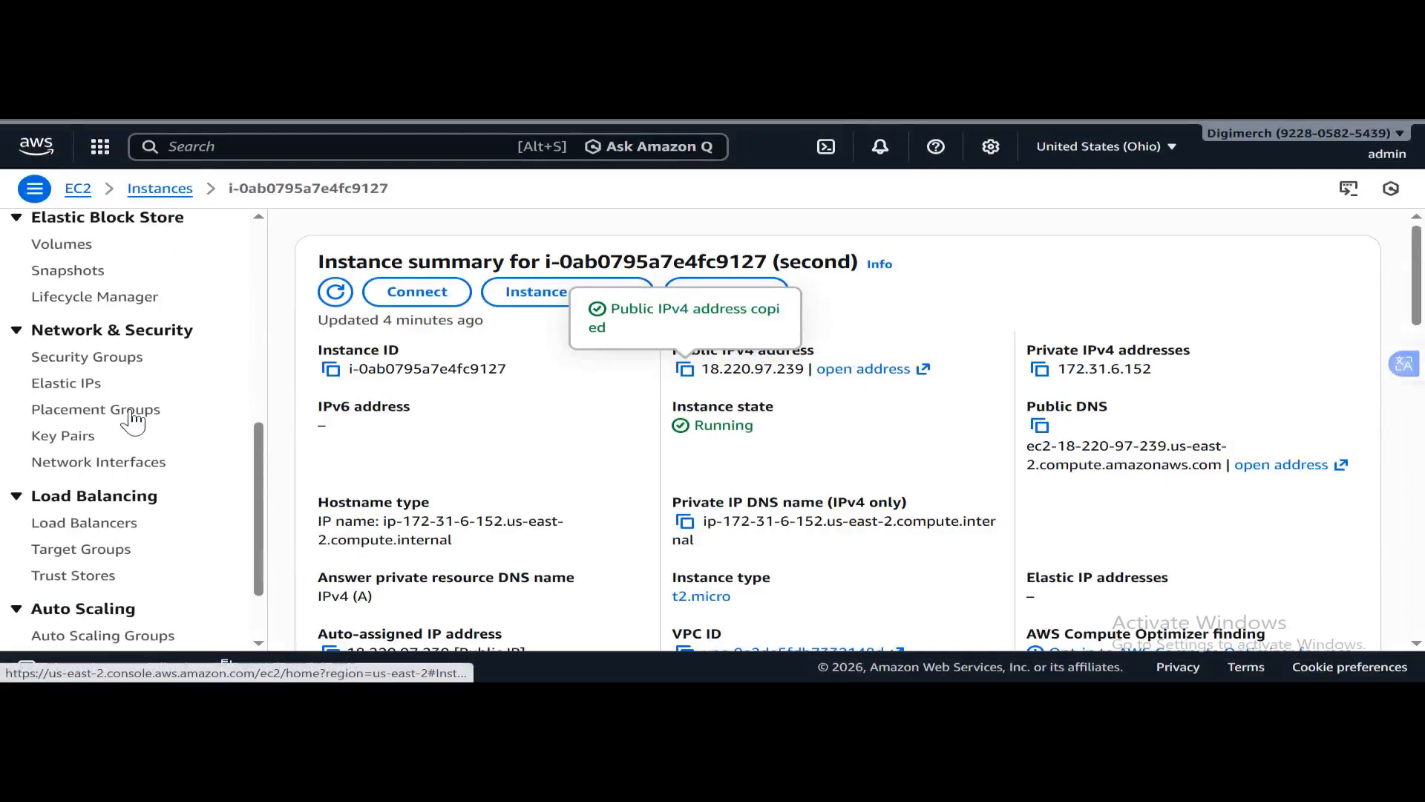
{"action": "scroll", "coordinate": [159, 416], "scroll_direction": "up", "scroll_amount": 1}
{"action": "scroll", "coordinate": [191, 422], "scroll_direction": "down", "scroll_amount": 2}
{"action": "scroll", "coordinate": [191, 416], "scroll_direction": "up", "scroll_amount": 3}
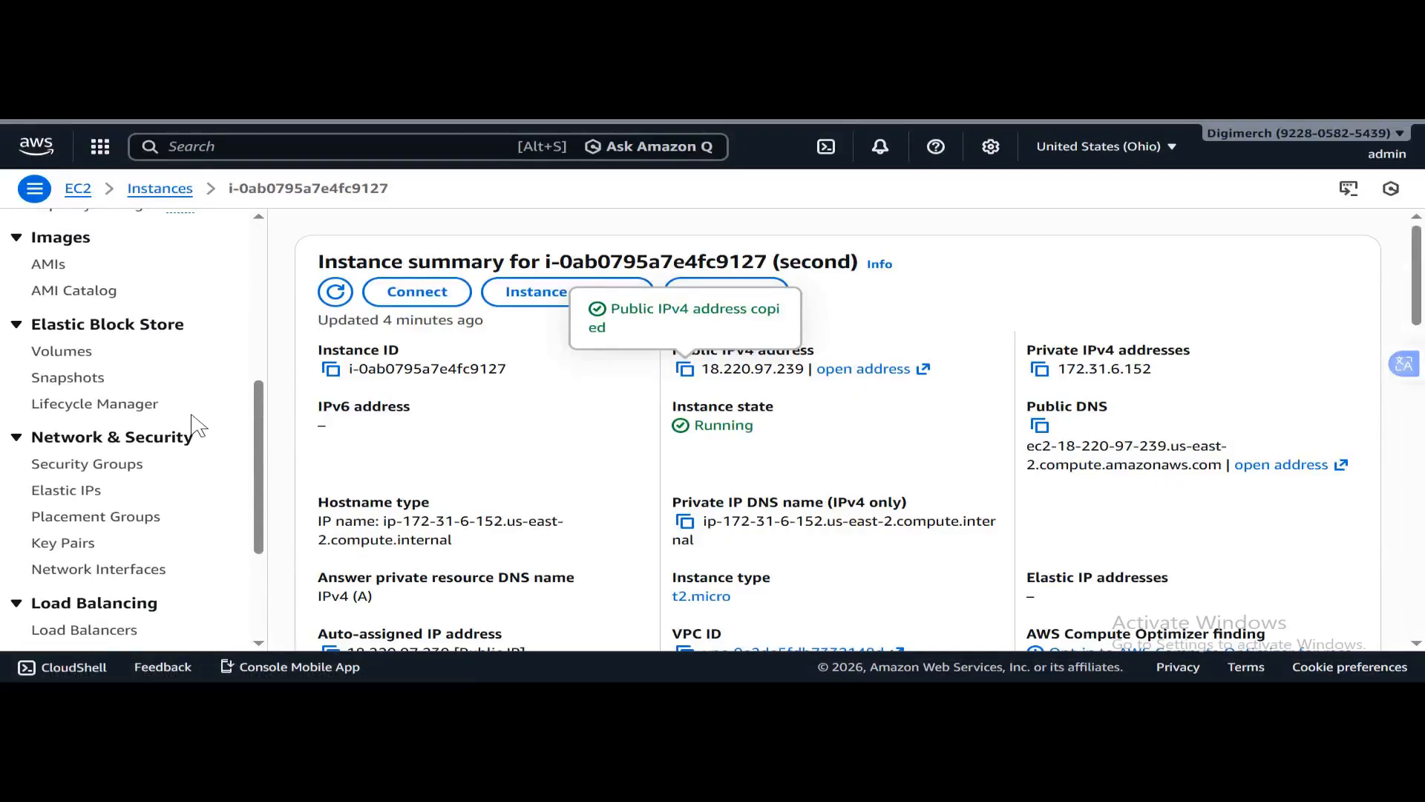
{"action": "left_click", "coordinate": [60, 353]}
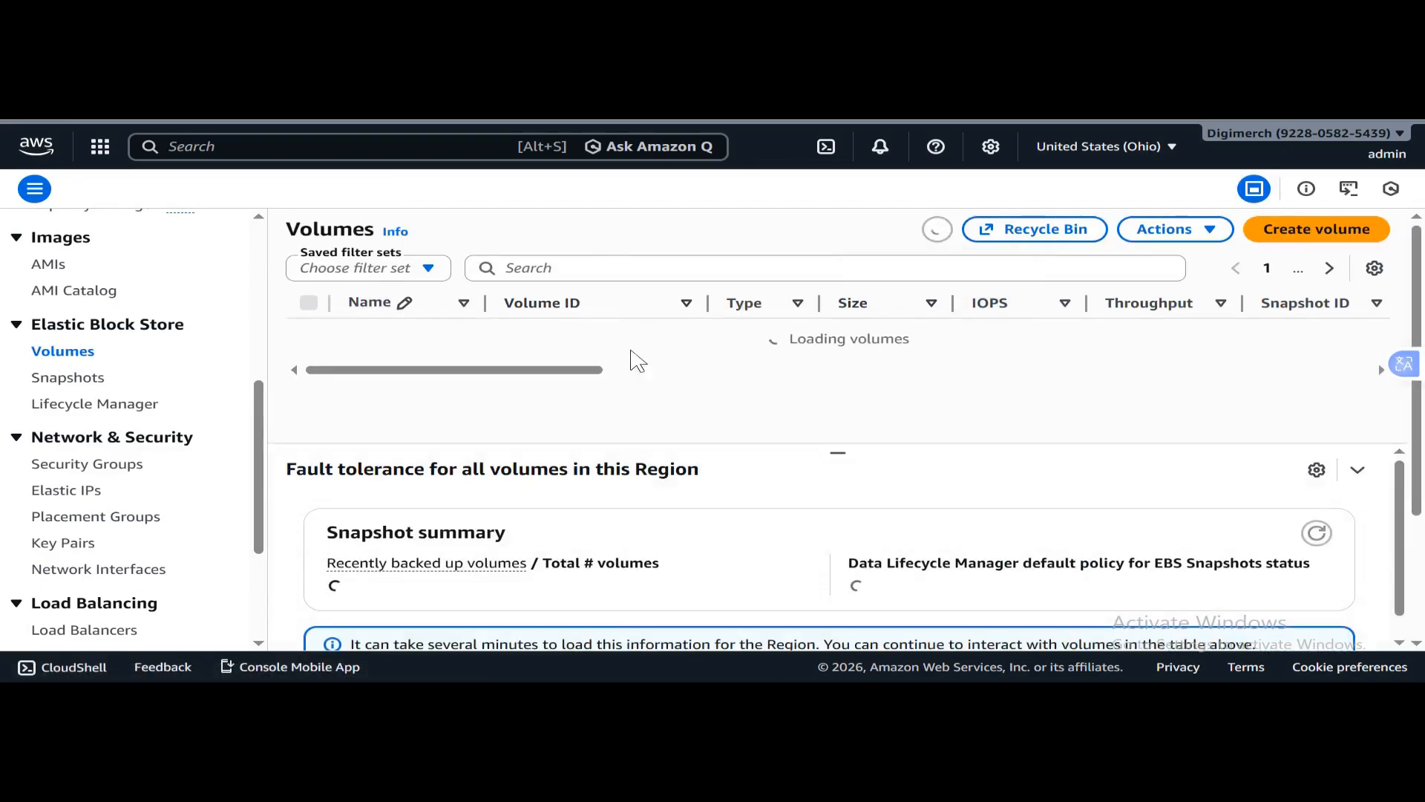
{"action": "scroll", "coordinate": [764, 337], "scroll_direction": "right", "scroll_amount": 10}
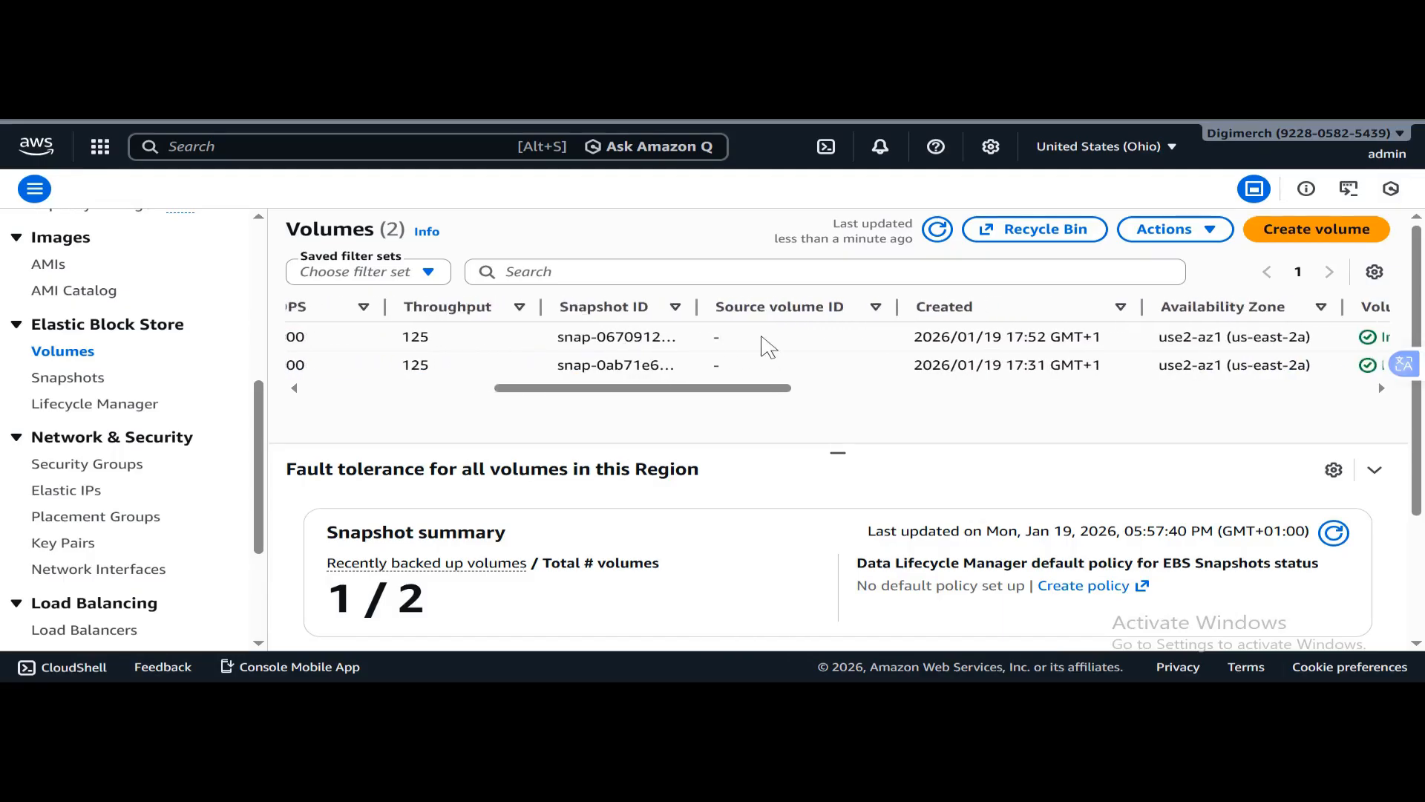
{"action": "scroll", "coordinate": [764, 340], "scroll_direction": "left", "scroll_amount": 5}
{"action": "scroll", "coordinate": [765, 343], "scroll_direction": "right", "scroll_amount": 8}
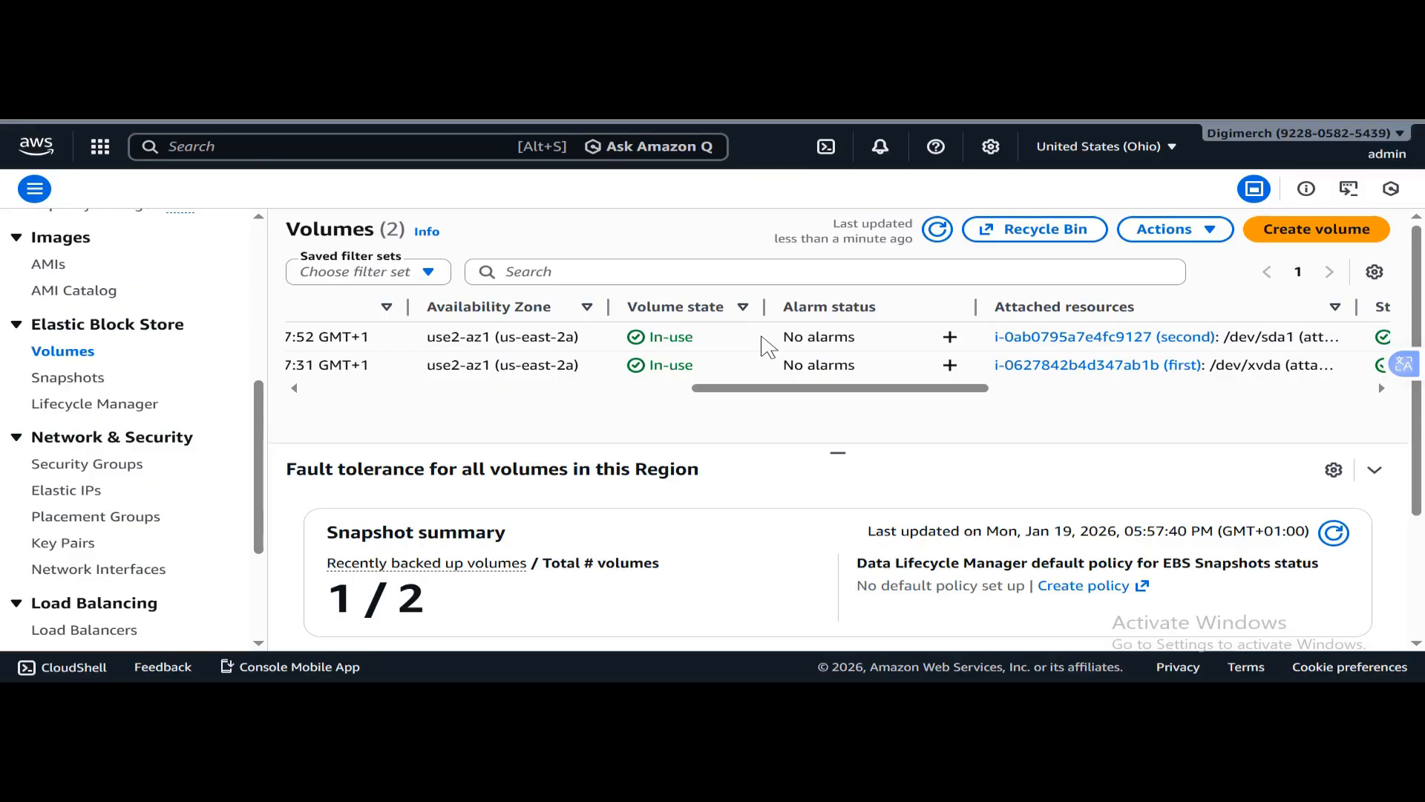
{"action": "scroll", "coordinate": [767, 346], "scroll_direction": "right", "scroll_amount": 5}
{"action": "scroll", "coordinate": [765, 343], "scroll_direction": "left", "scroll_amount": 8}
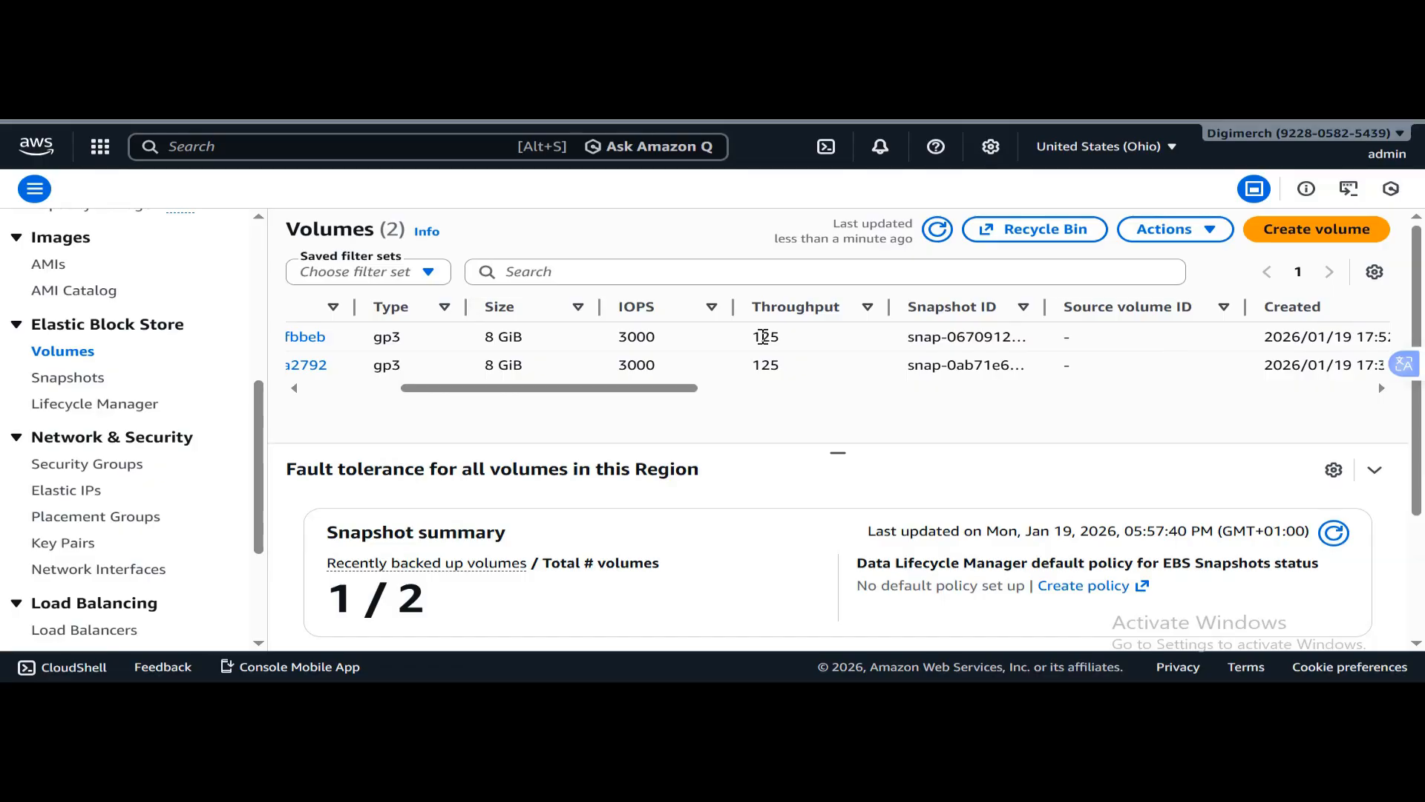
{"action": "scroll", "coordinate": [764, 341], "scroll_direction": "left", "scroll_amount": 4}
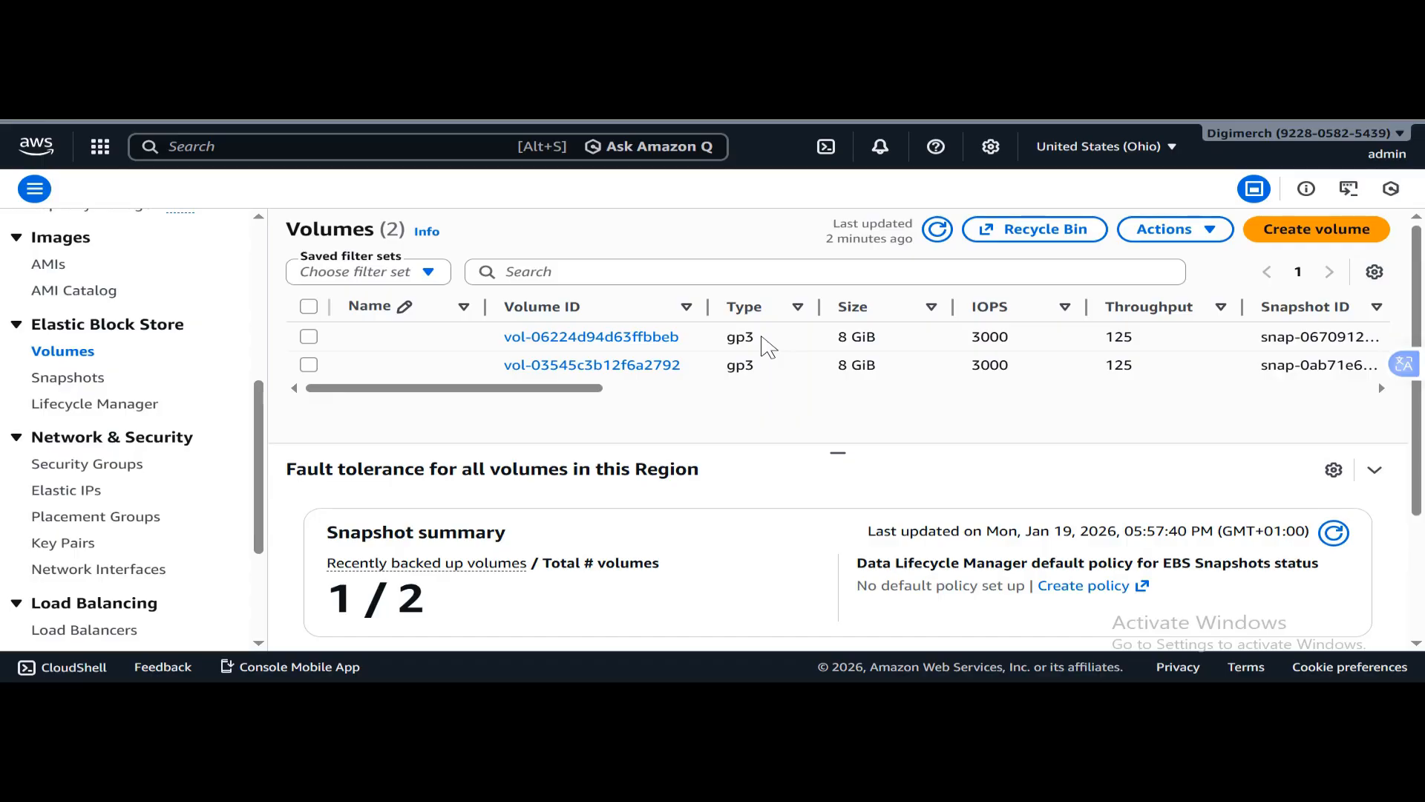
- Open the second-server AMI from the owned images list and look over its summary, block devices and sharing permissions
{"action": "scroll", "coordinate": [210, 381], "scroll_direction": "up", "scroll_amount": 2}
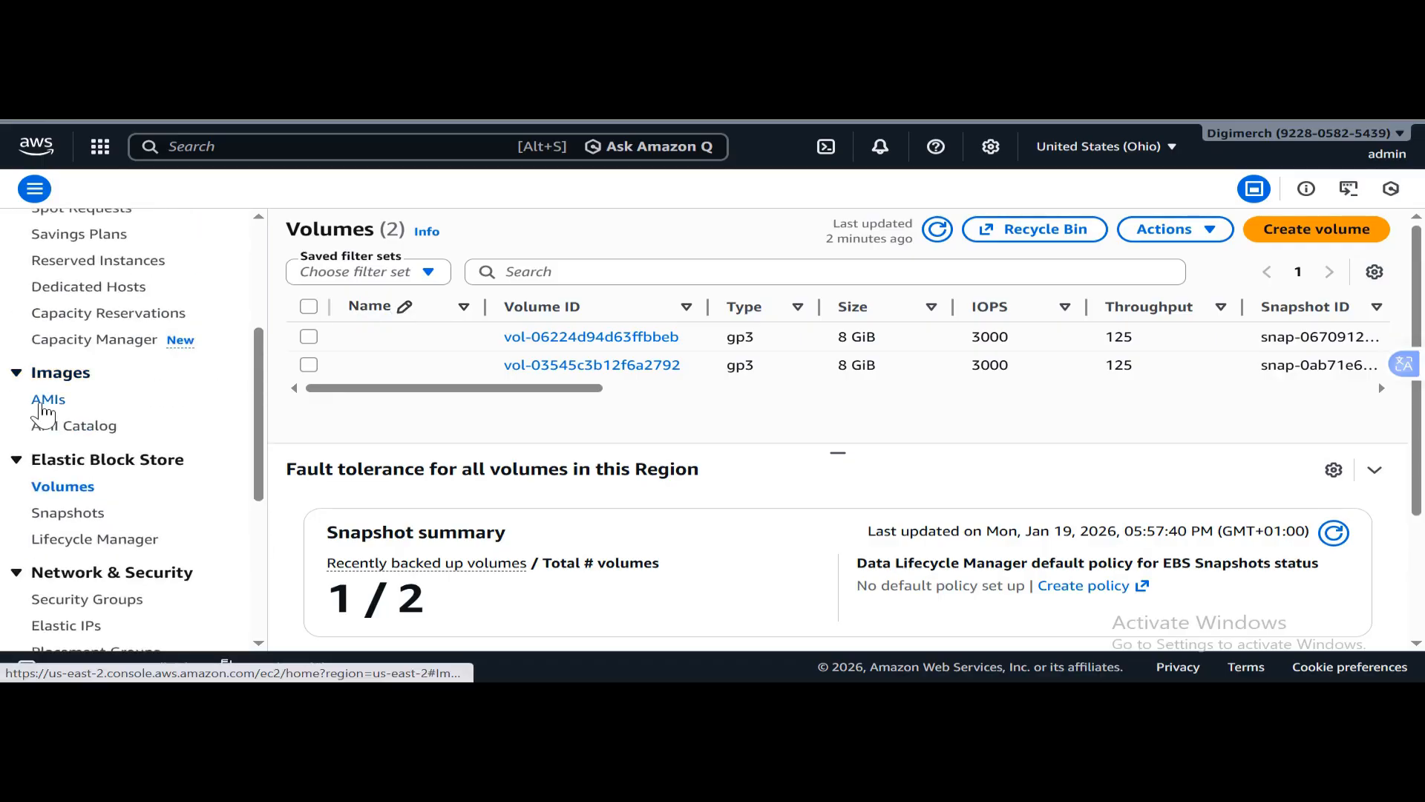
{"action": "left_click", "coordinate": [46, 402]}
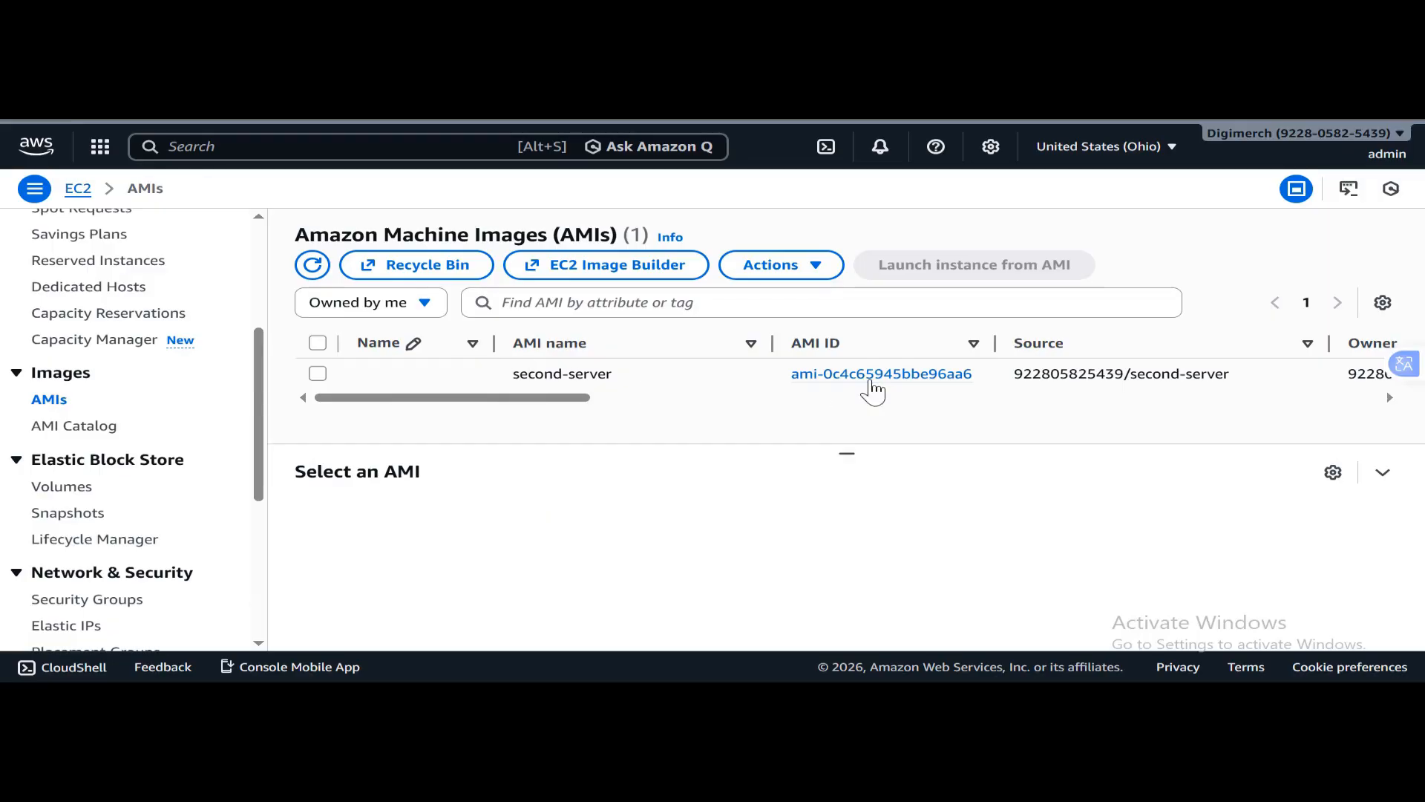
{"action": "left_click", "coordinate": [881, 386]}
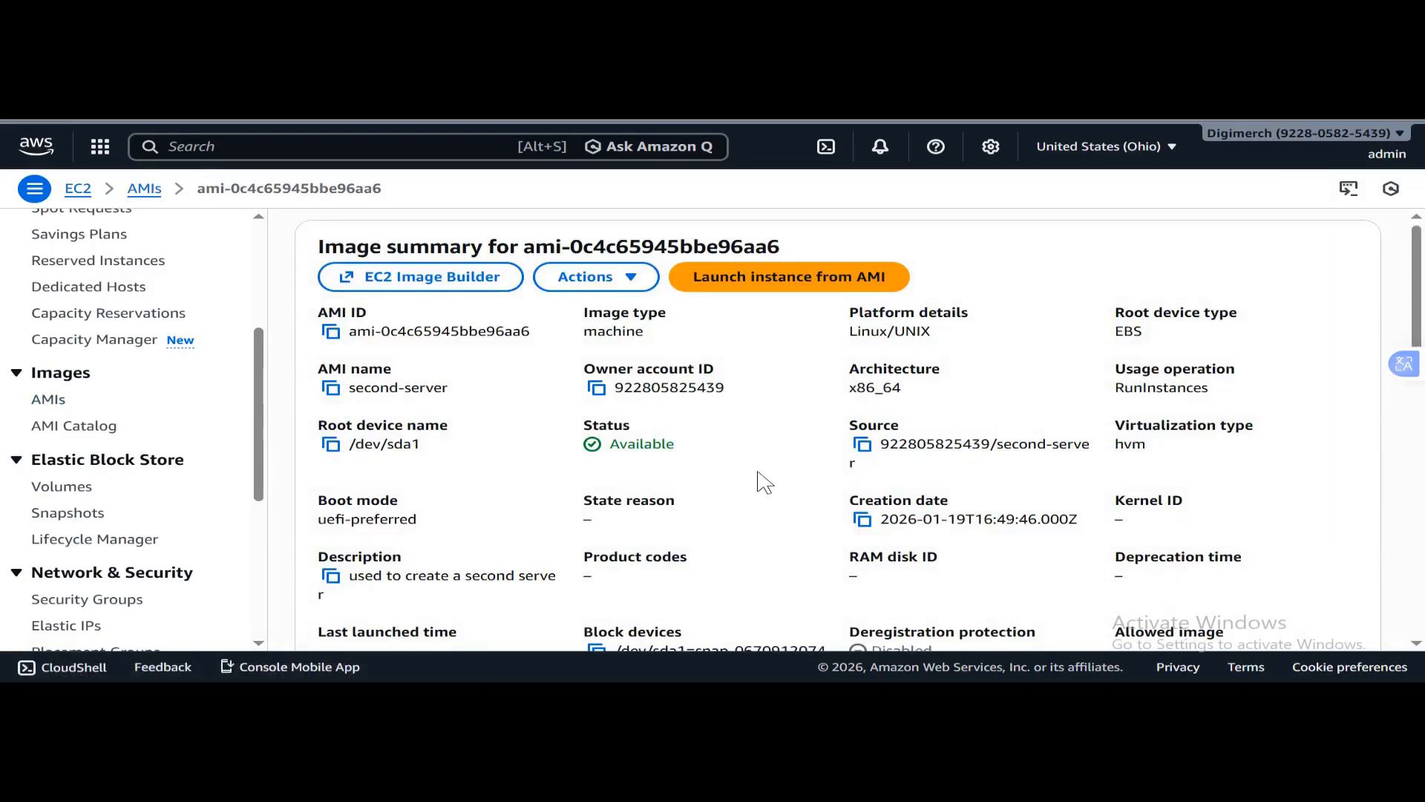
{"action": "scroll", "coordinate": [759, 474], "scroll_direction": "down", "scroll_amount": 10}
{"action": "scroll", "coordinate": [758, 473], "scroll_direction": "up", "scroll_amount": 3}
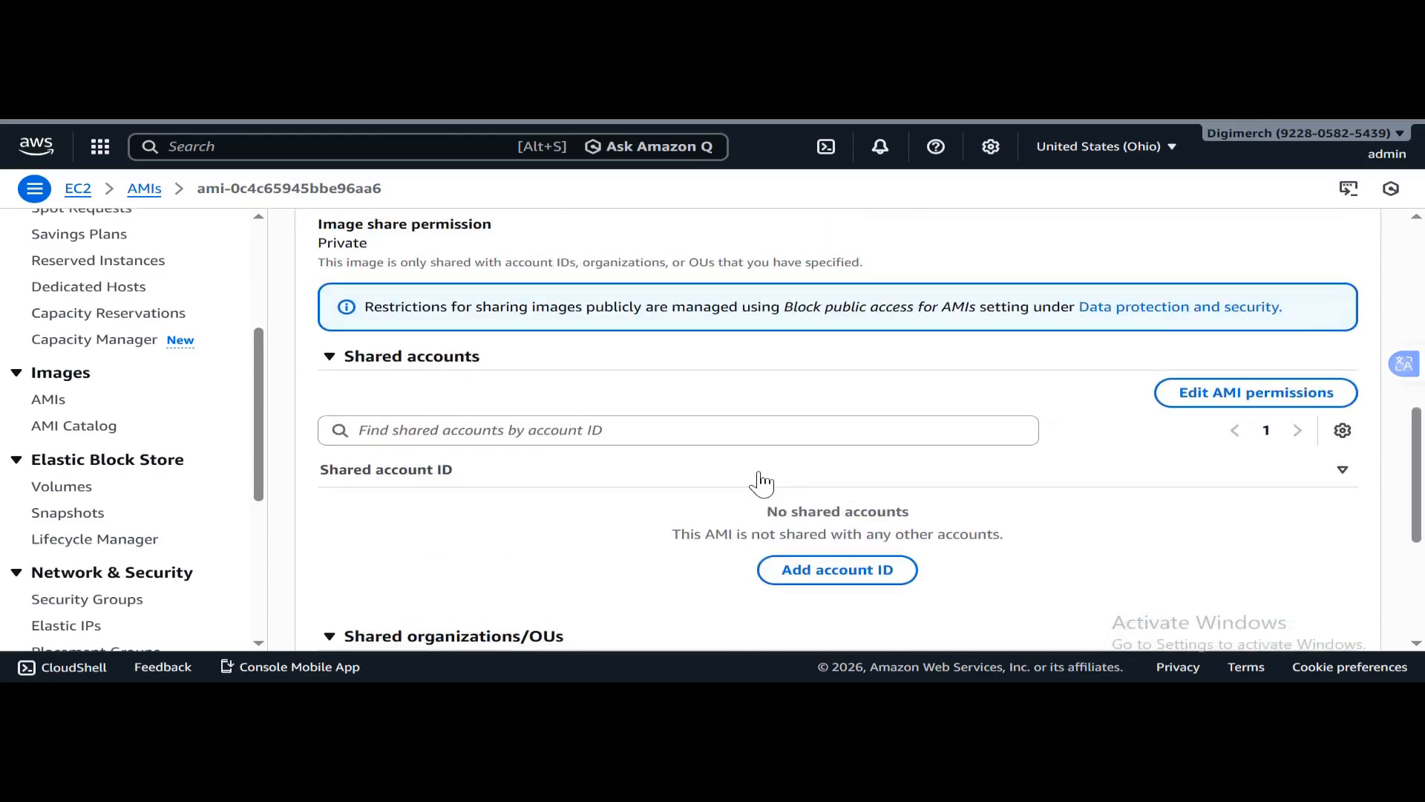
{"action": "scroll", "coordinate": [759, 473], "scroll_direction": "down", "scroll_amount": 2}
{"action": "scroll", "coordinate": [759, 473], "scroll_direction": "up", "scroll_amount": 5}
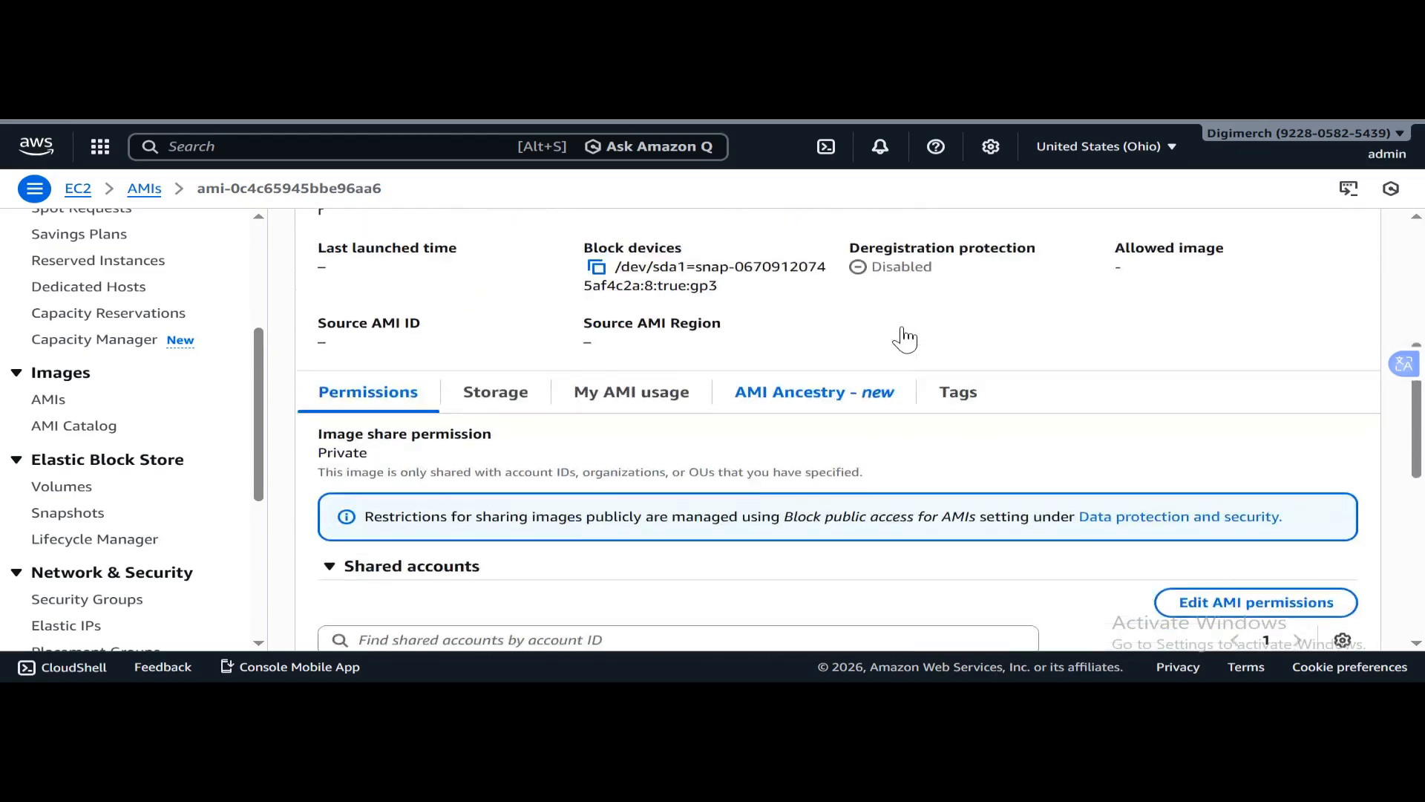
- Review the AMI's usage reports and storage details, and open its backing snapshot to examine the description, source volume and encryption
{"action": "left_click", "coordinate": [613, 430]}
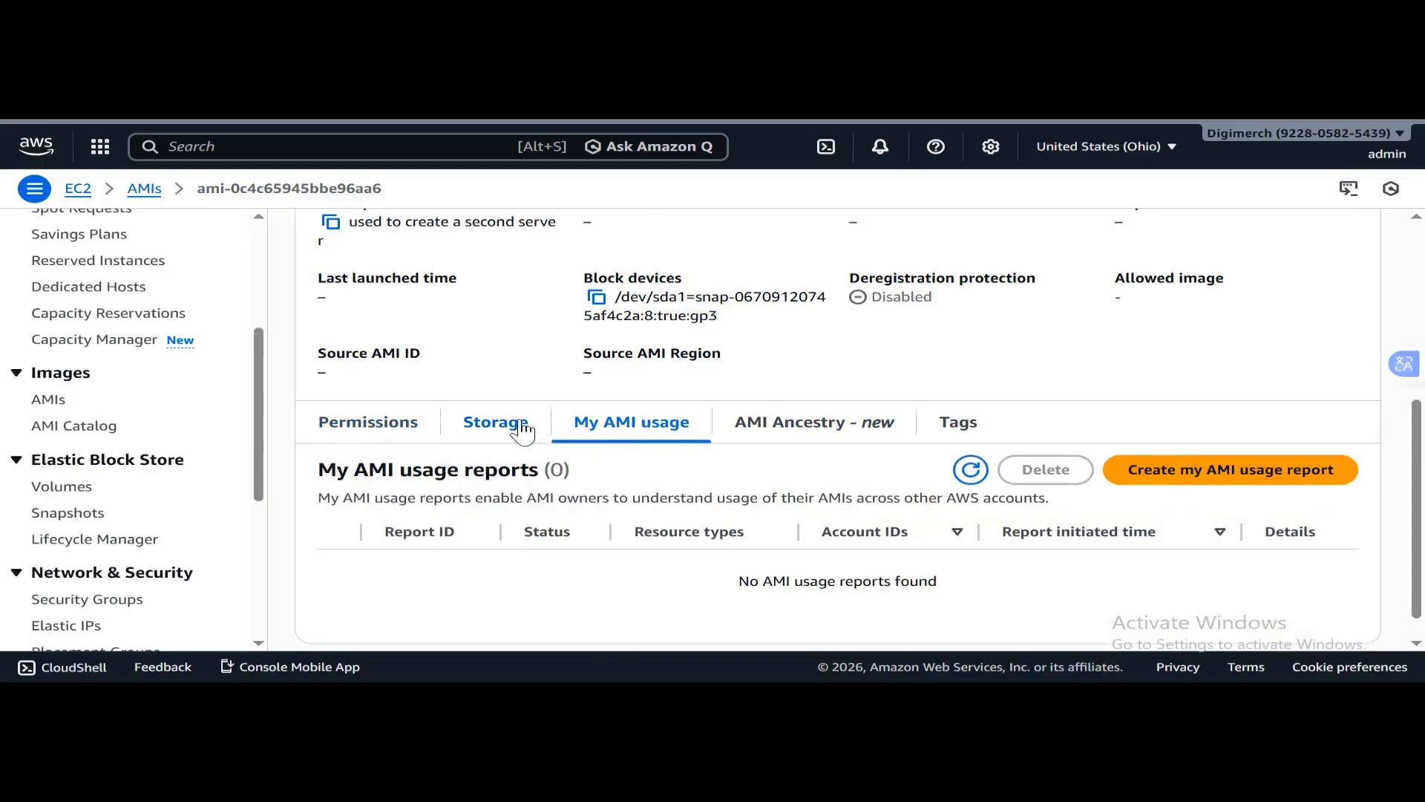
{"action": "left_click", "coordinate": [479, 423]}
{"action": "scroll", "coordinate": [607, 552], "scroll_direction": "down", "scroll_amount": 2}
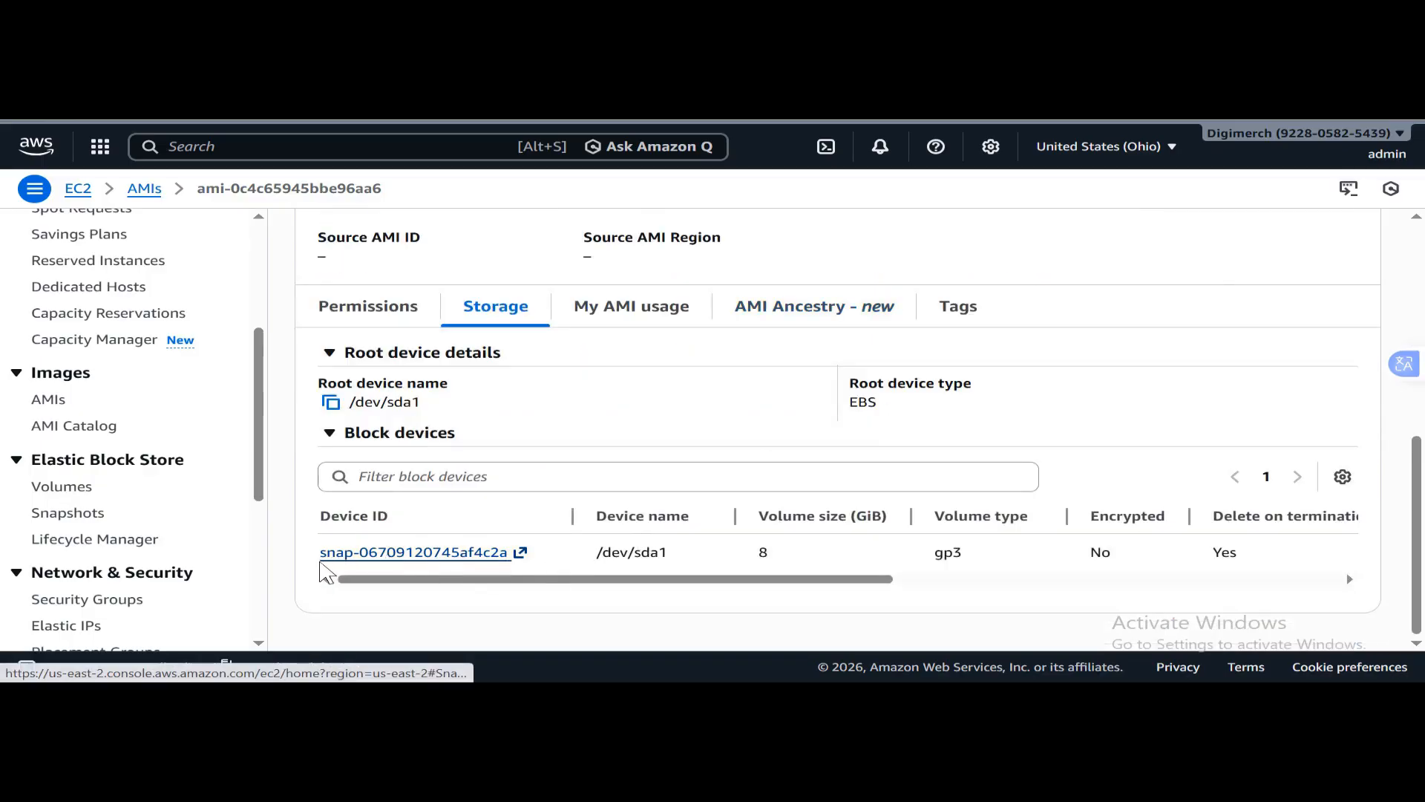
{"action": "left_click", "coordinate": [406, 568]}
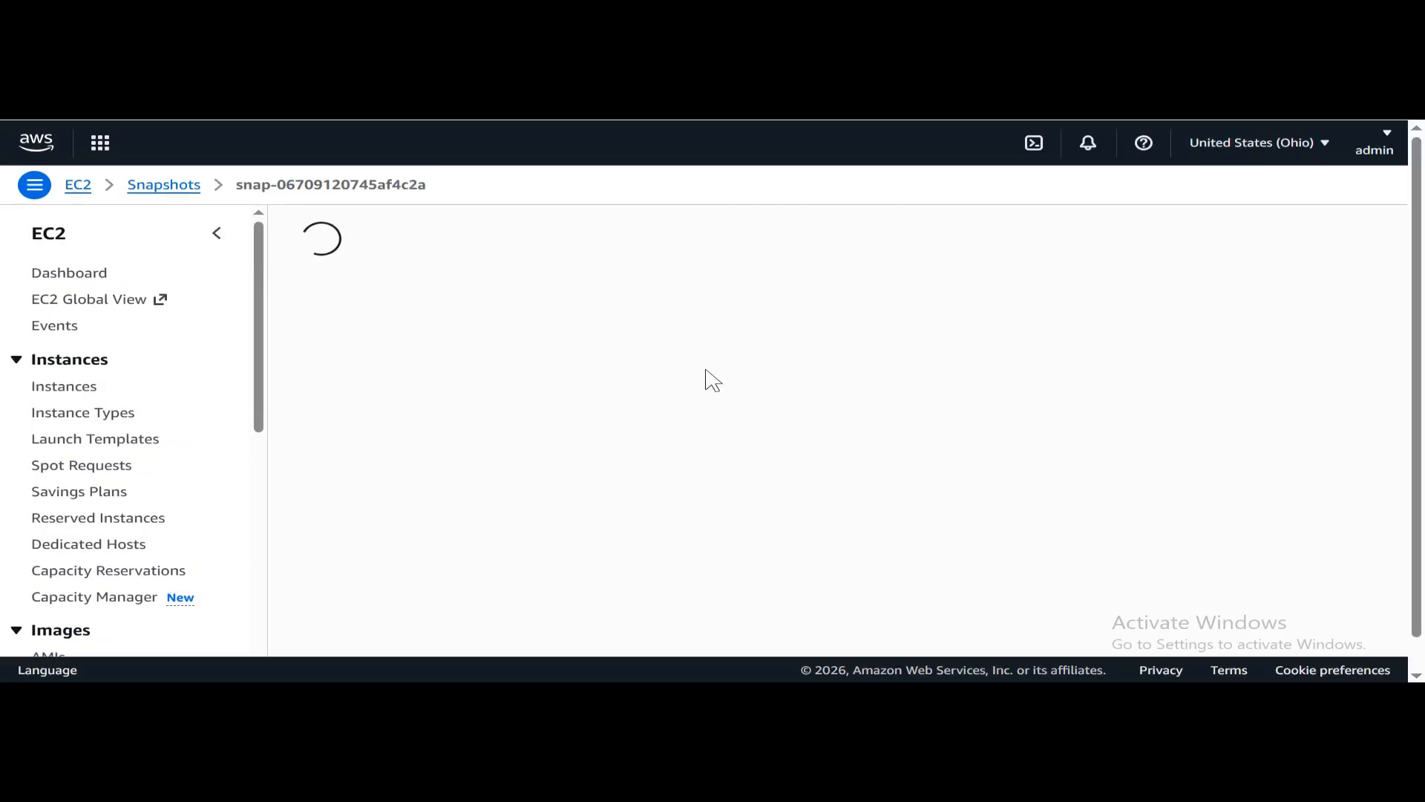
{"action": "scroll", "coordinate": [786, 411], "scroll_direction": "down", "scroll_amount": 3}
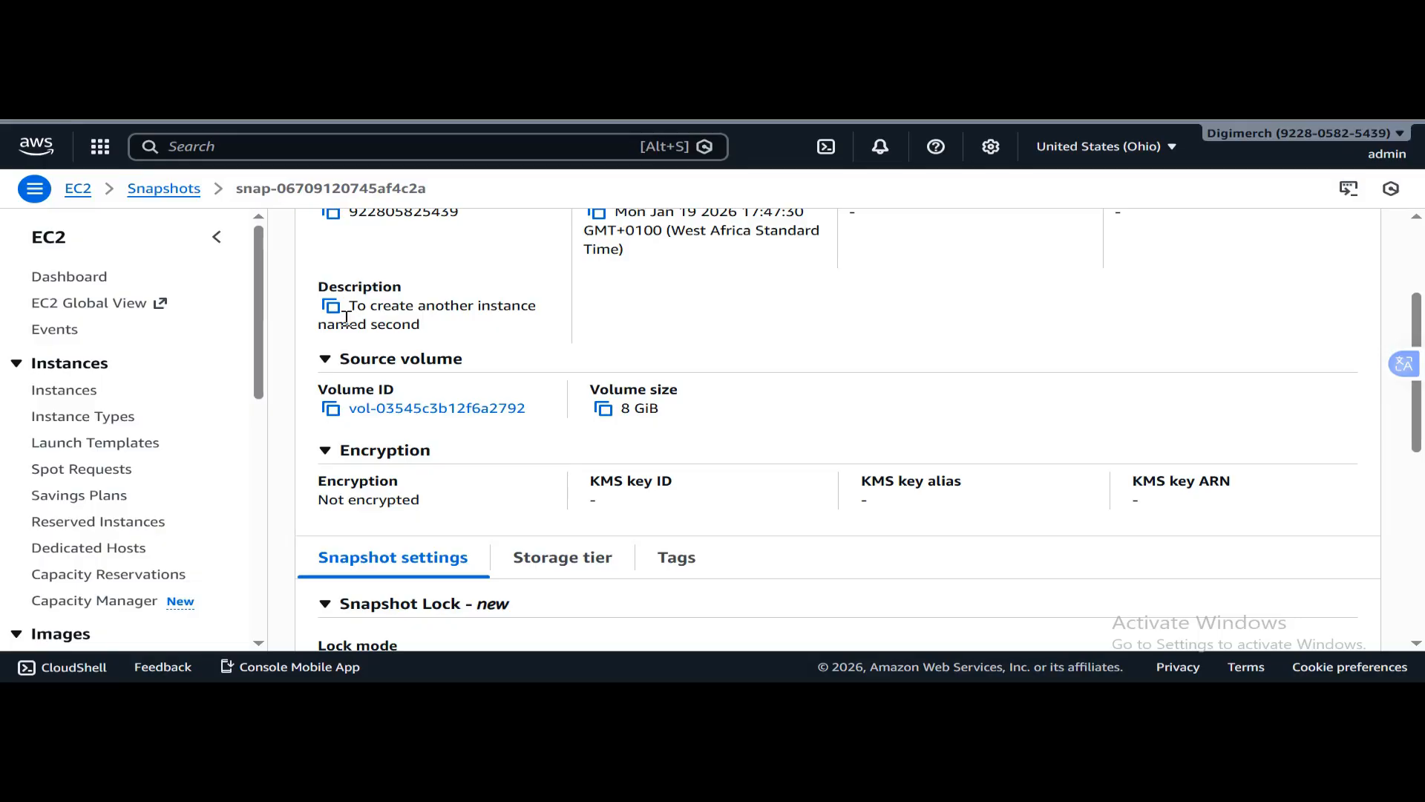
- Select the snapshot in the owned snapshots list and open its deletion confirmation
{"action": "key", "text": "alt+Left"}
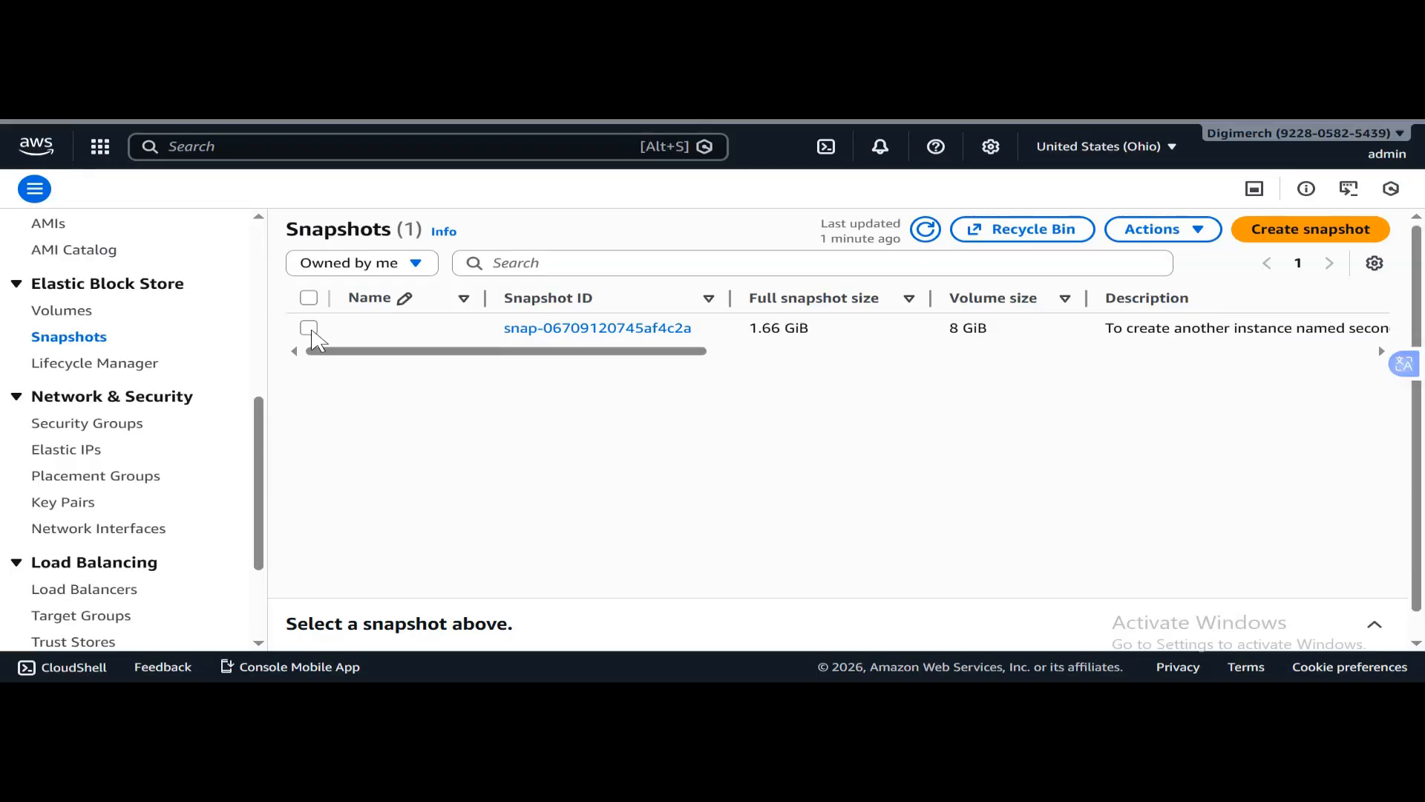
{"action": "left_click", "coordinate": [308, 328]}
{"action": "left_click", "coordinate": [1158, 228]}
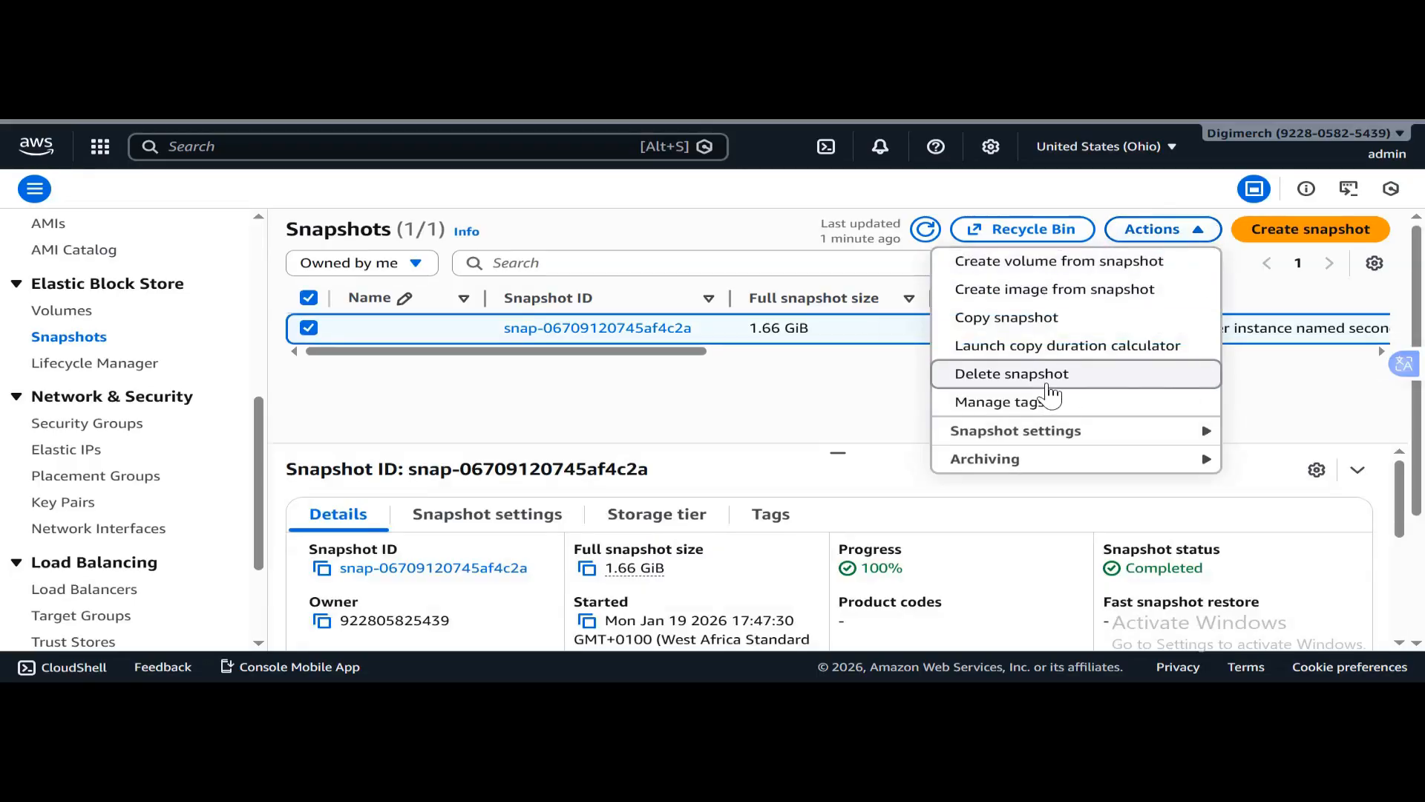
{"action": "left_click", "coordinate": [1049, 377]}
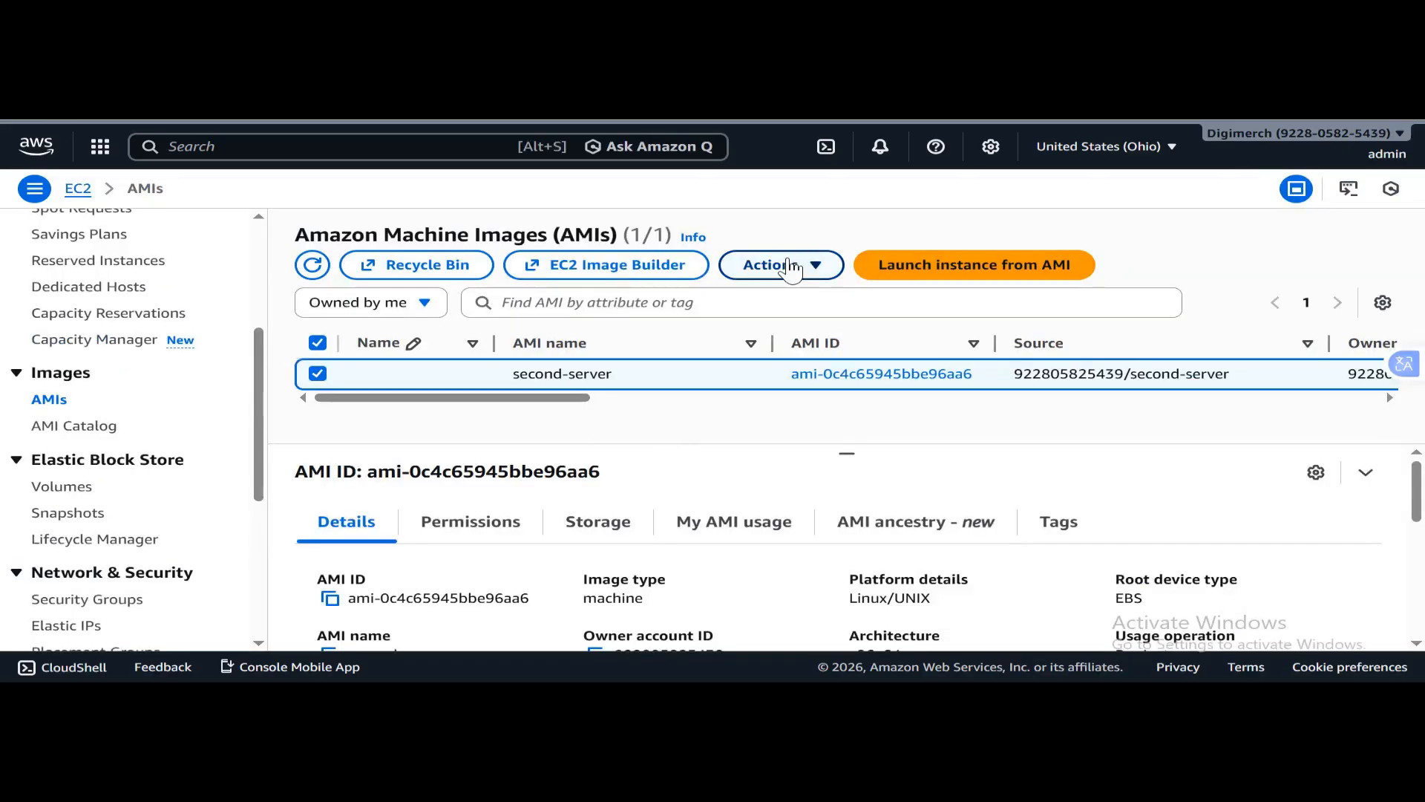
- Disable the second-server AMI in the owned images list and confirm without archiving its associated snapshots
{"action": "left_click", "coordinate": [775, 265]}
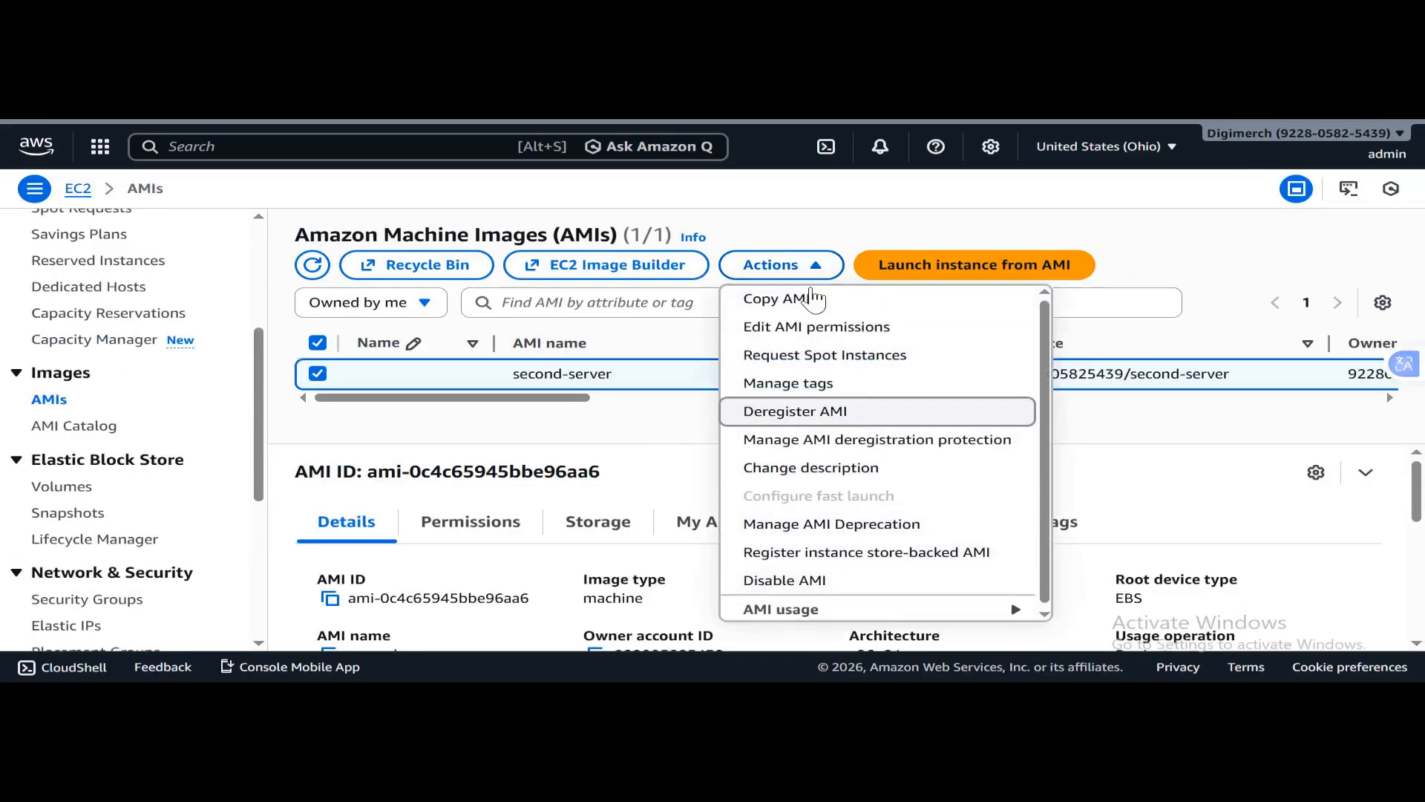
{"action": "left_click", "coordinate": [844, 583]}
{"action": "left_click", "coordinate": [1090, 537]}
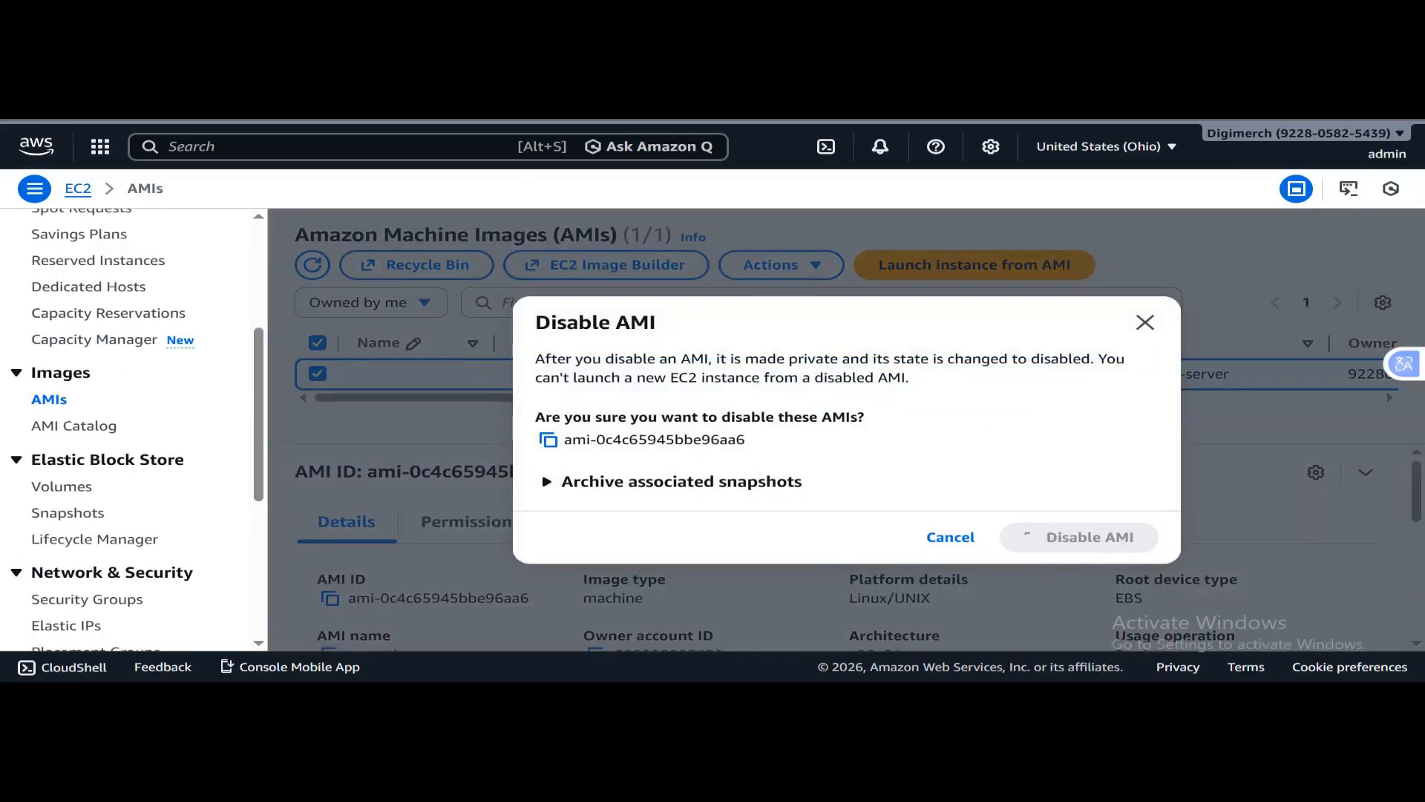